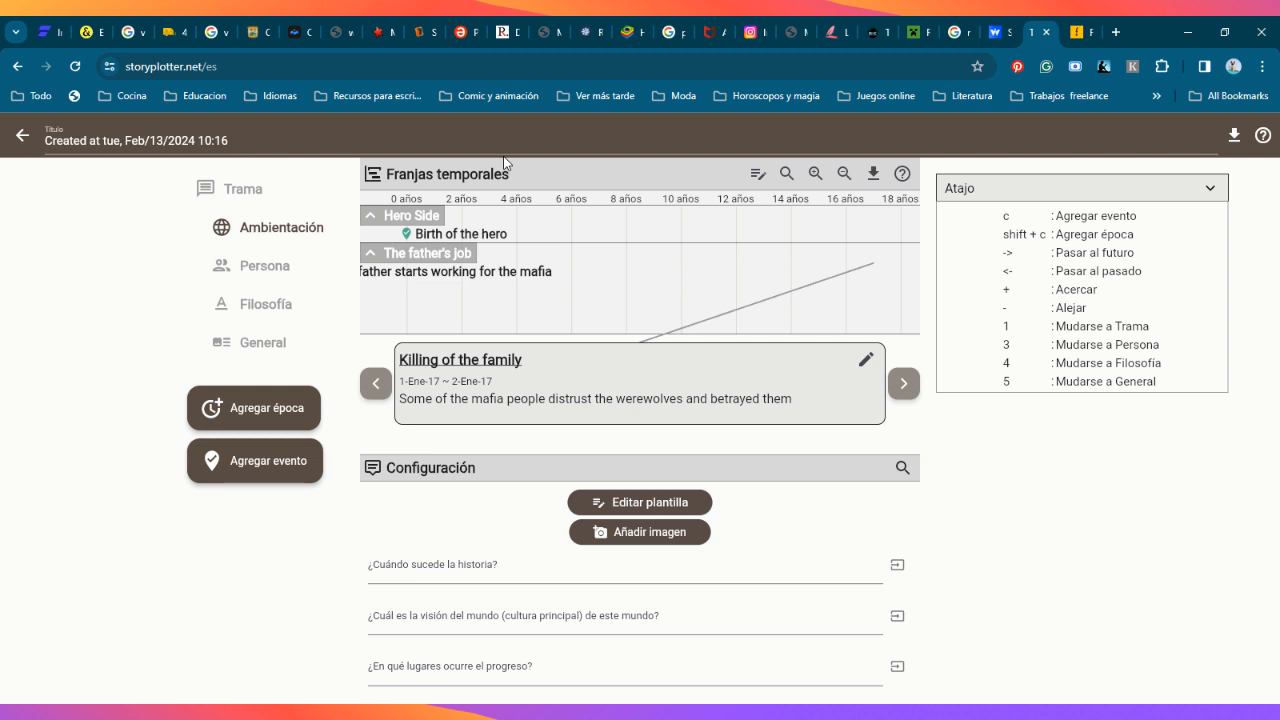
Step: Return to the plot notes list and convert 80 Mexican pesos to US dollars with Google's currency converter in a new tab
click(19, 140)
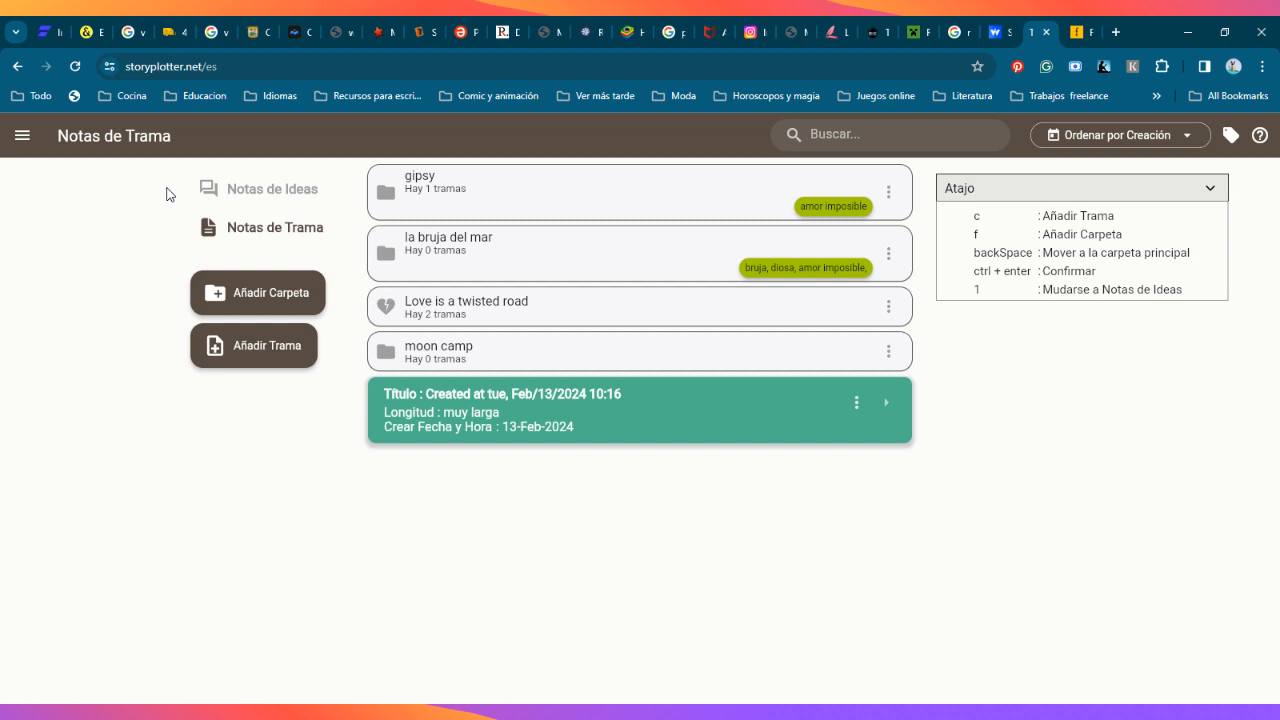
click(1115, 33)
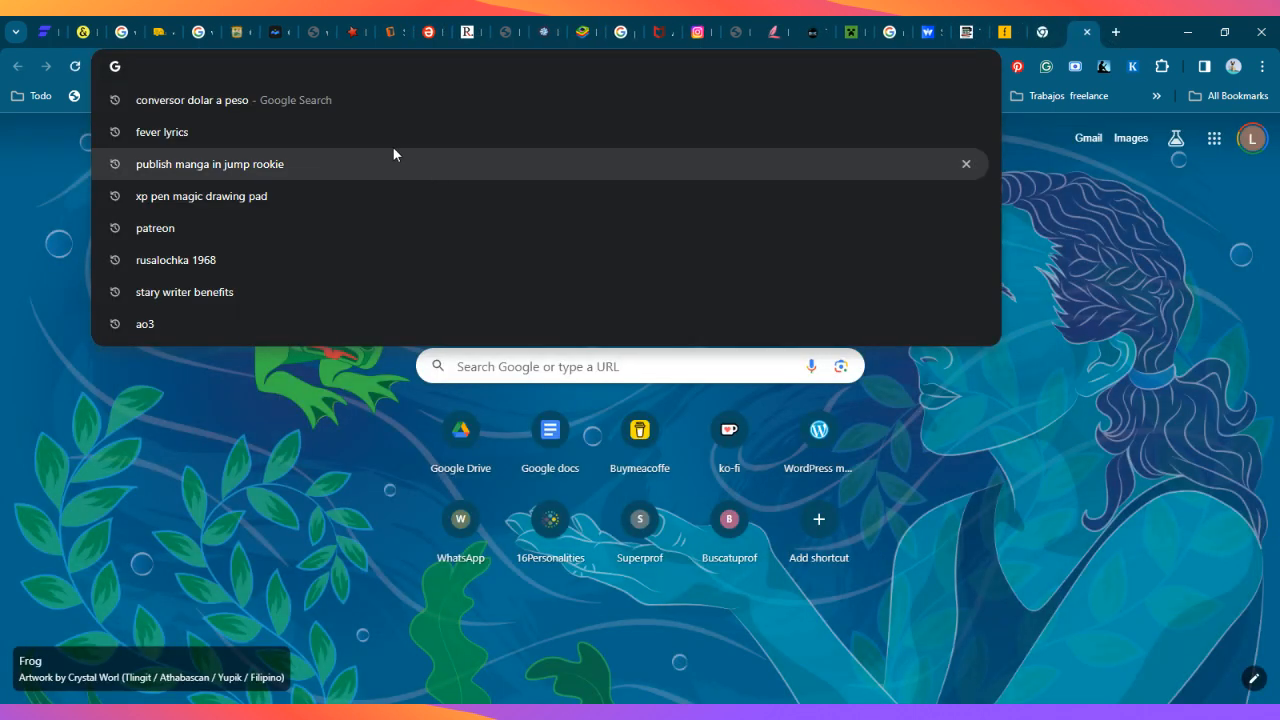
click(250, 100)
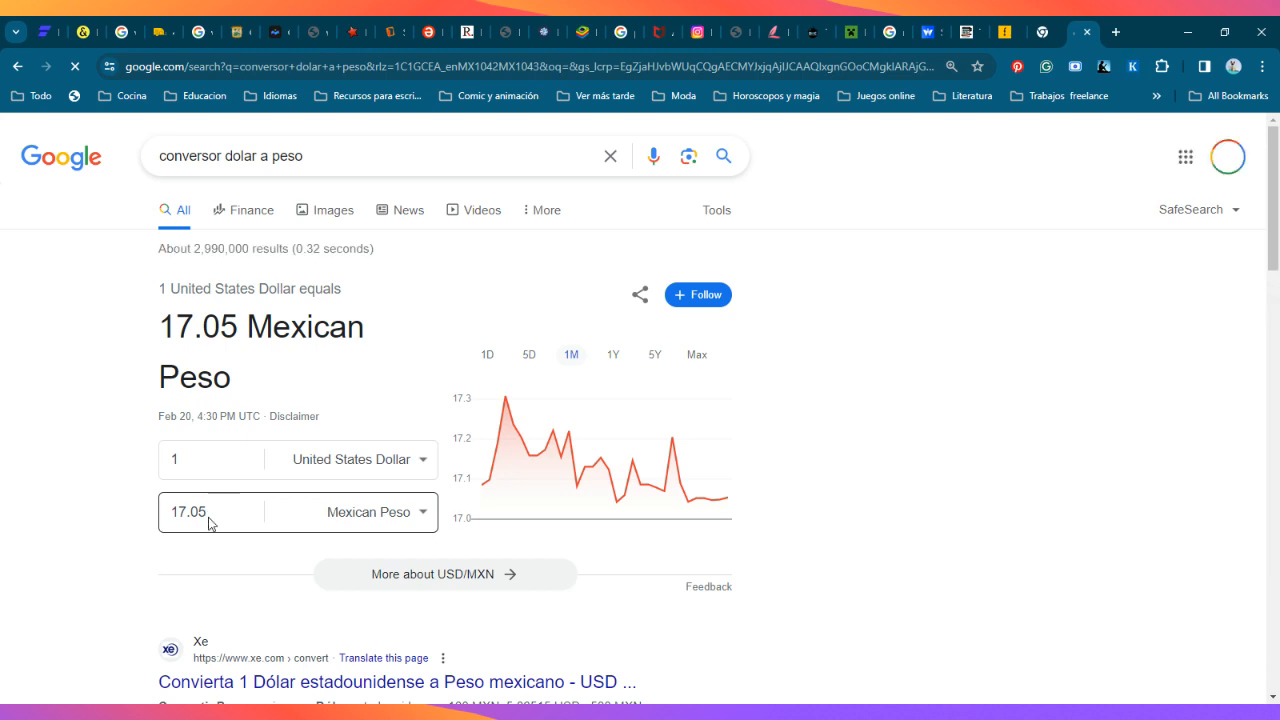
click(212, 453)
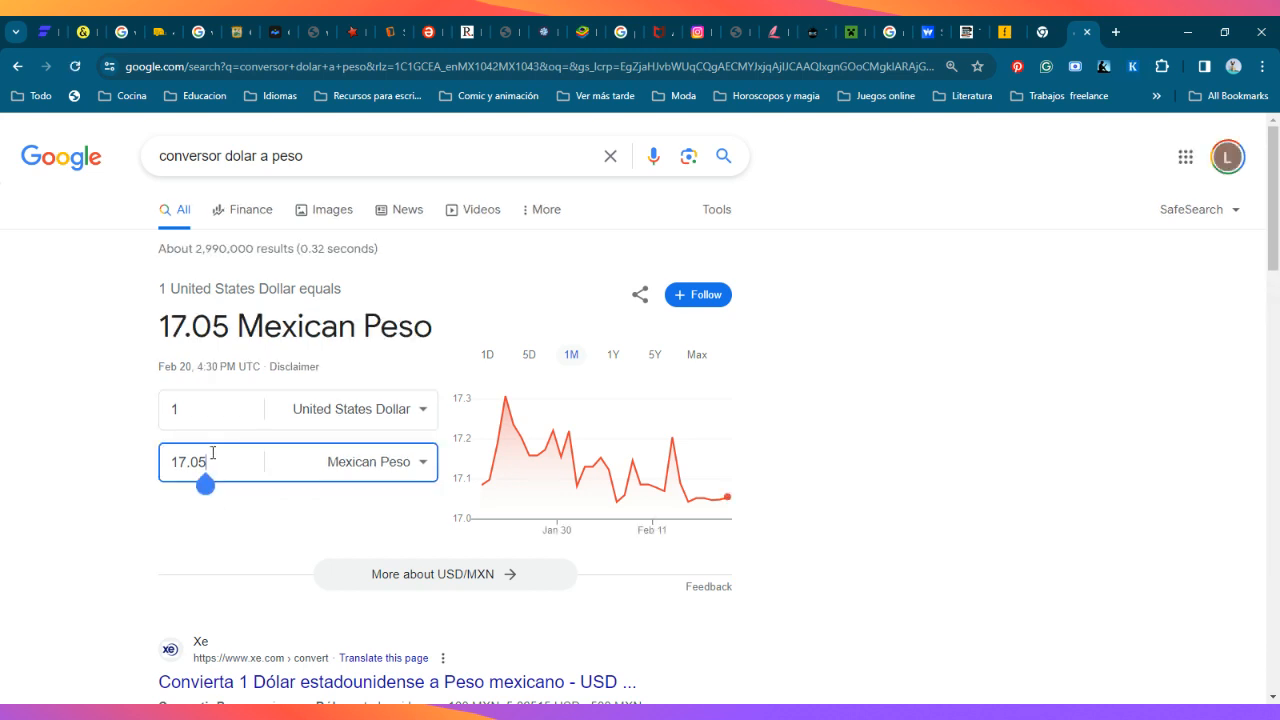
key(BackSpace)
key(BackSpace)
key(BackSpace)
key(BackSpace)
key(BackSpace)
text(80)
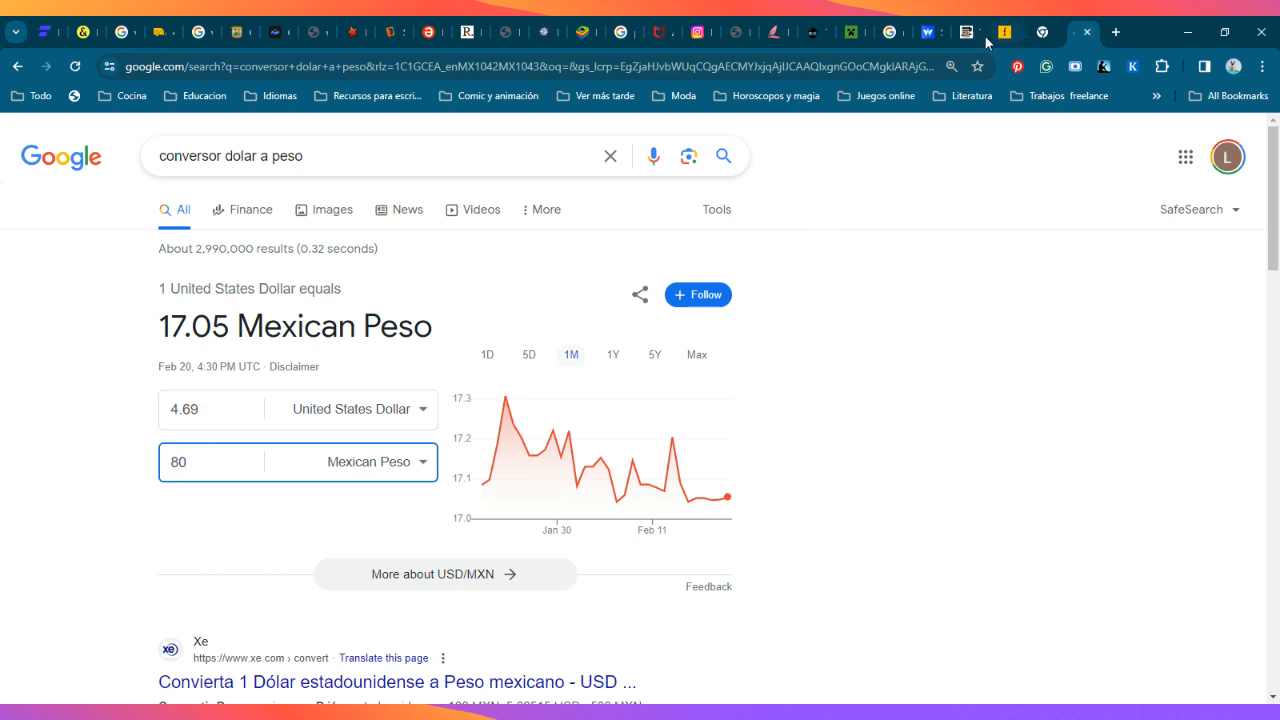
Step: Switch back to Story Plotter and look inside the moon camp folder and the plot created on Feb/13/2024
click(957, 38)
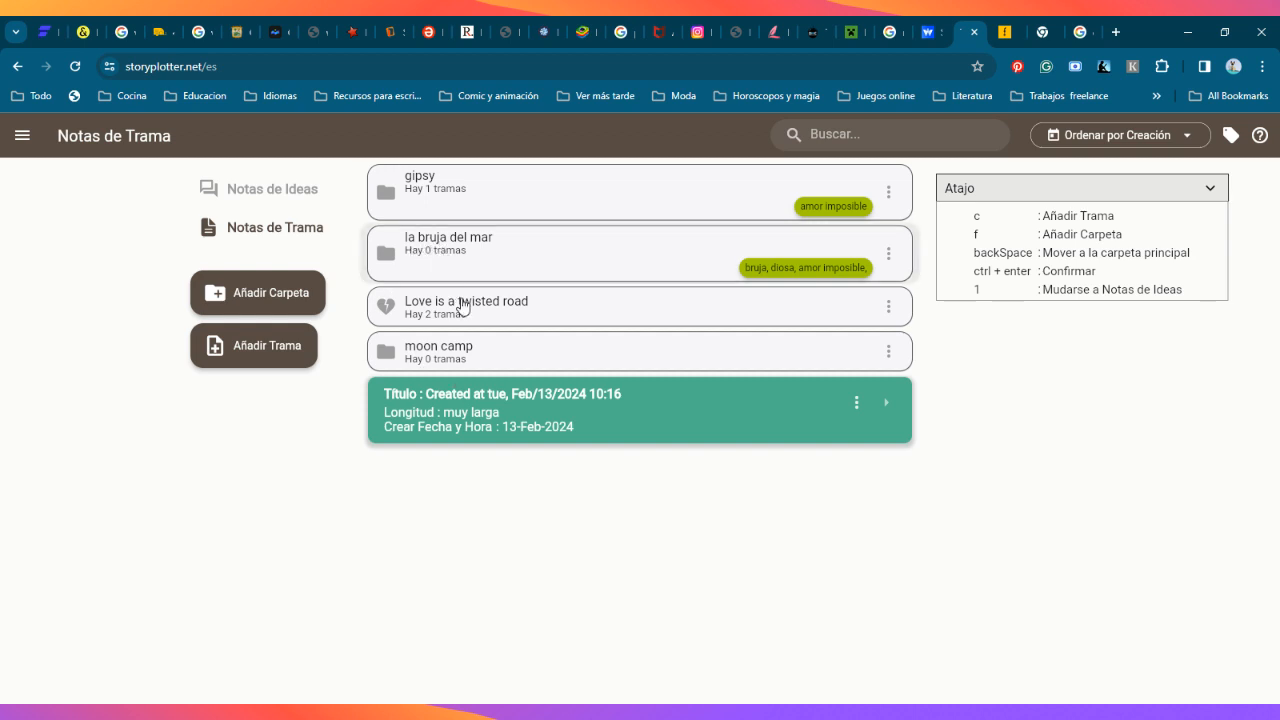
click(484, 343)
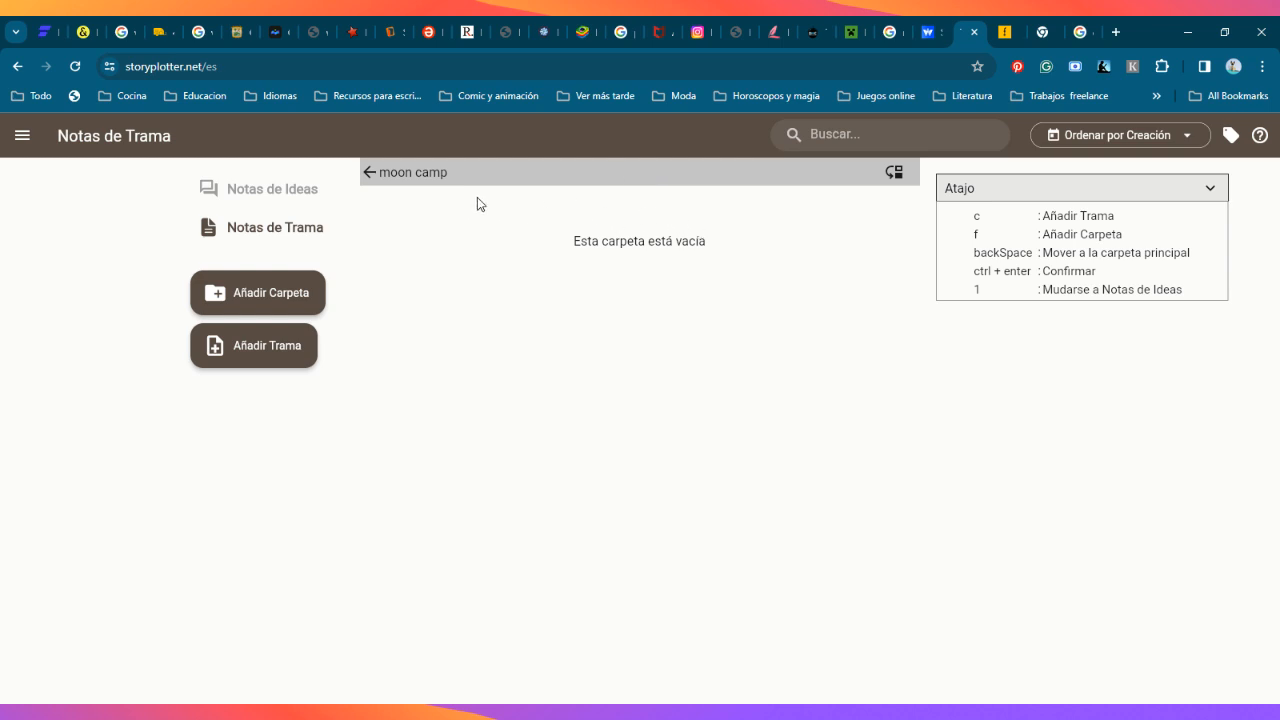
key(BackSpace)
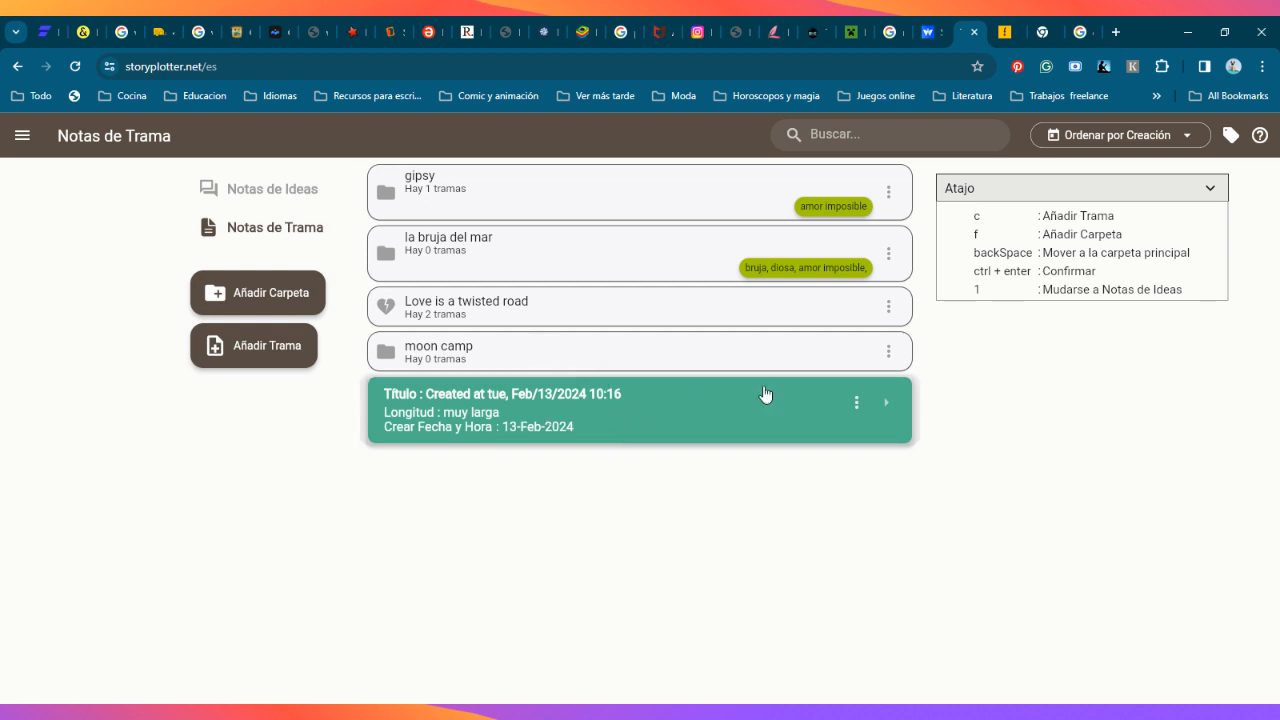
click(413, 396)
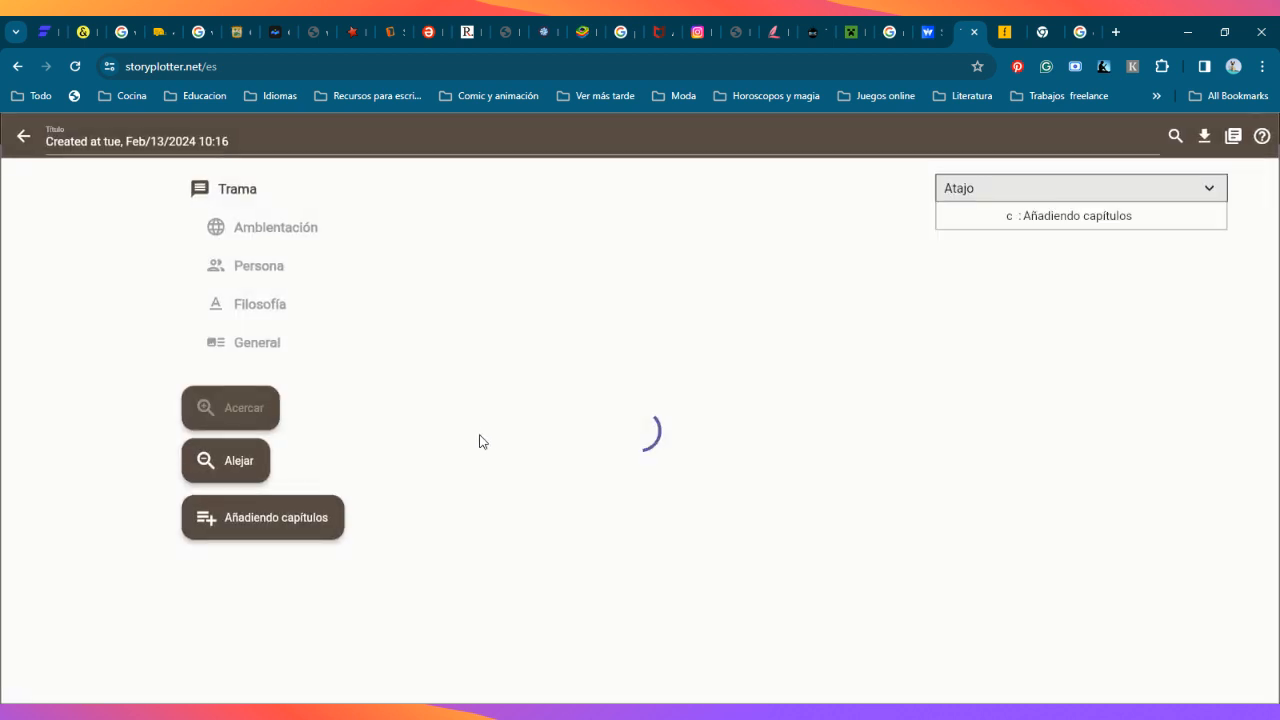
click(17, 66)
Step: Change the interface language to English and go back to the plot notes list
click(22, 135)
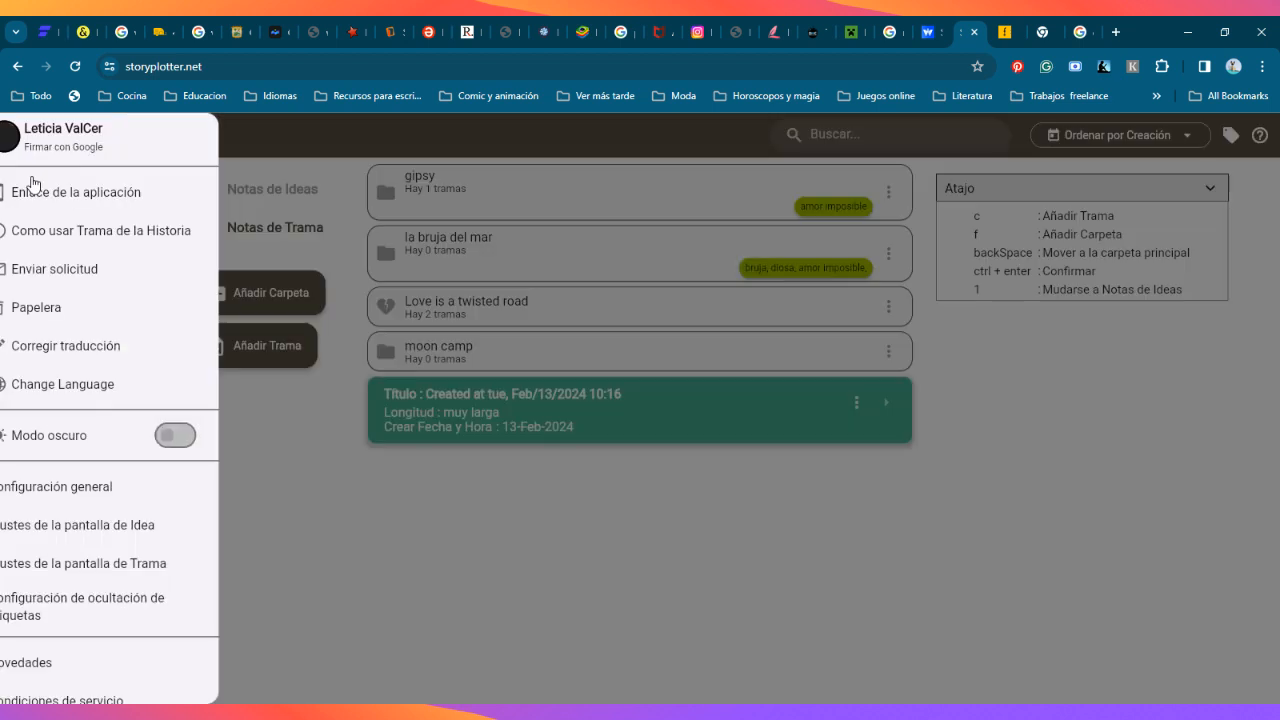
click(106, 384)
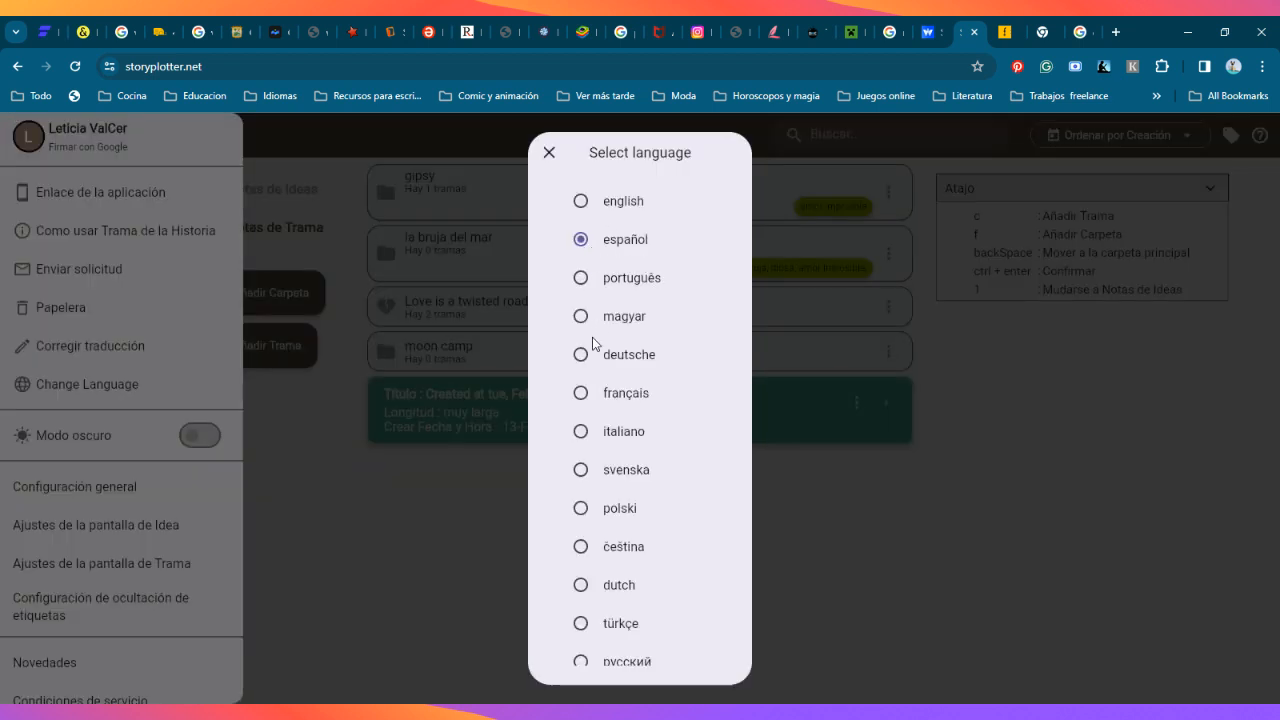
click(582, 201)
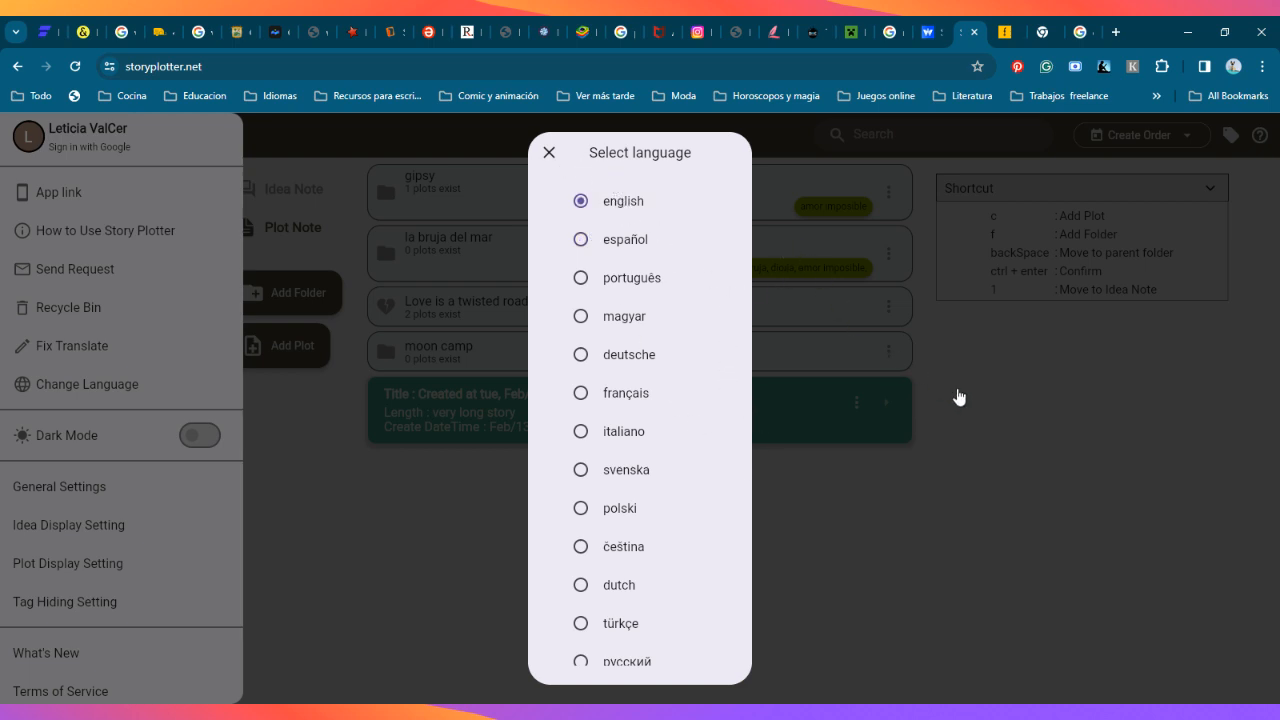
click(906, 407)
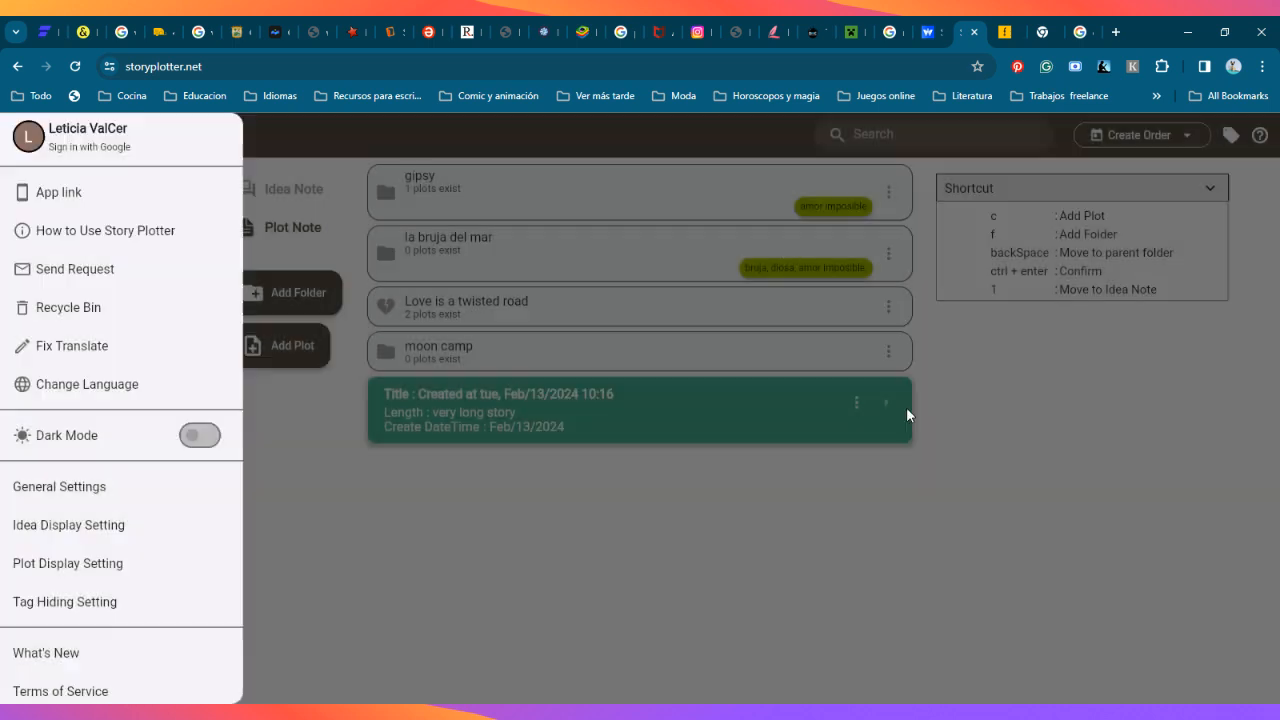
click(320, 427)
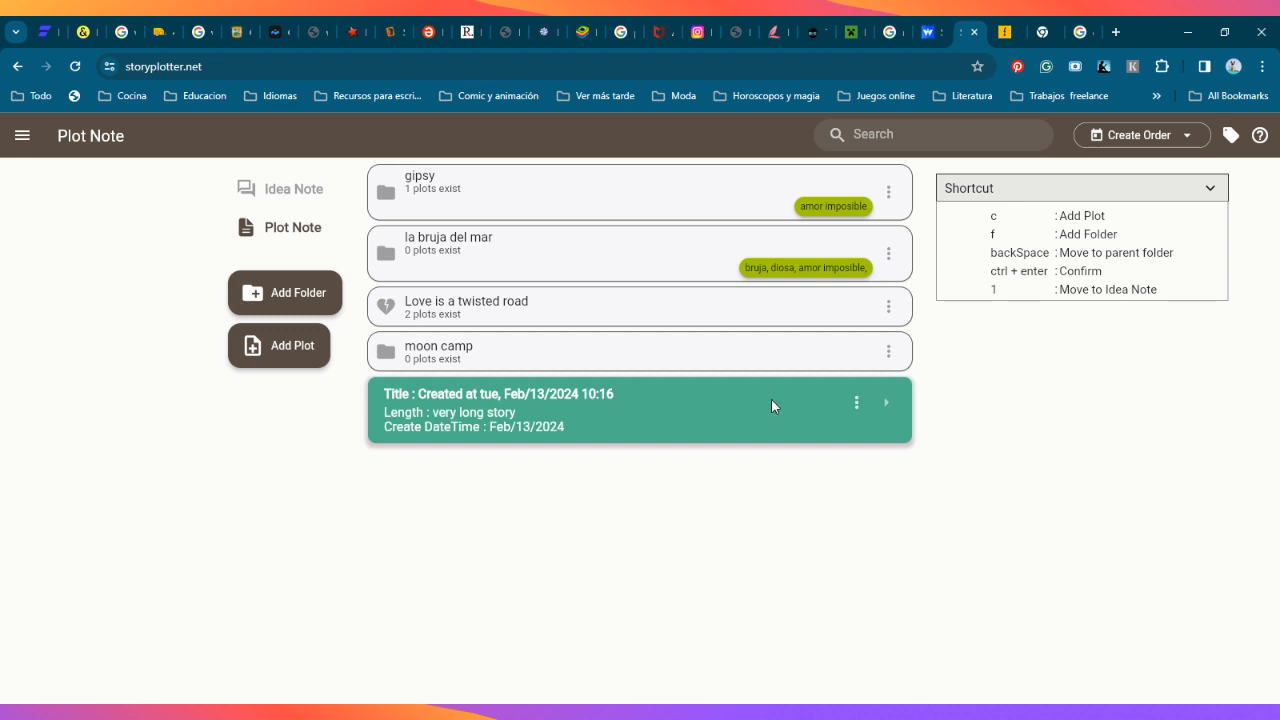
Step: Open the very long story plot and review the settings fields of the character Duke
click(549, 402)
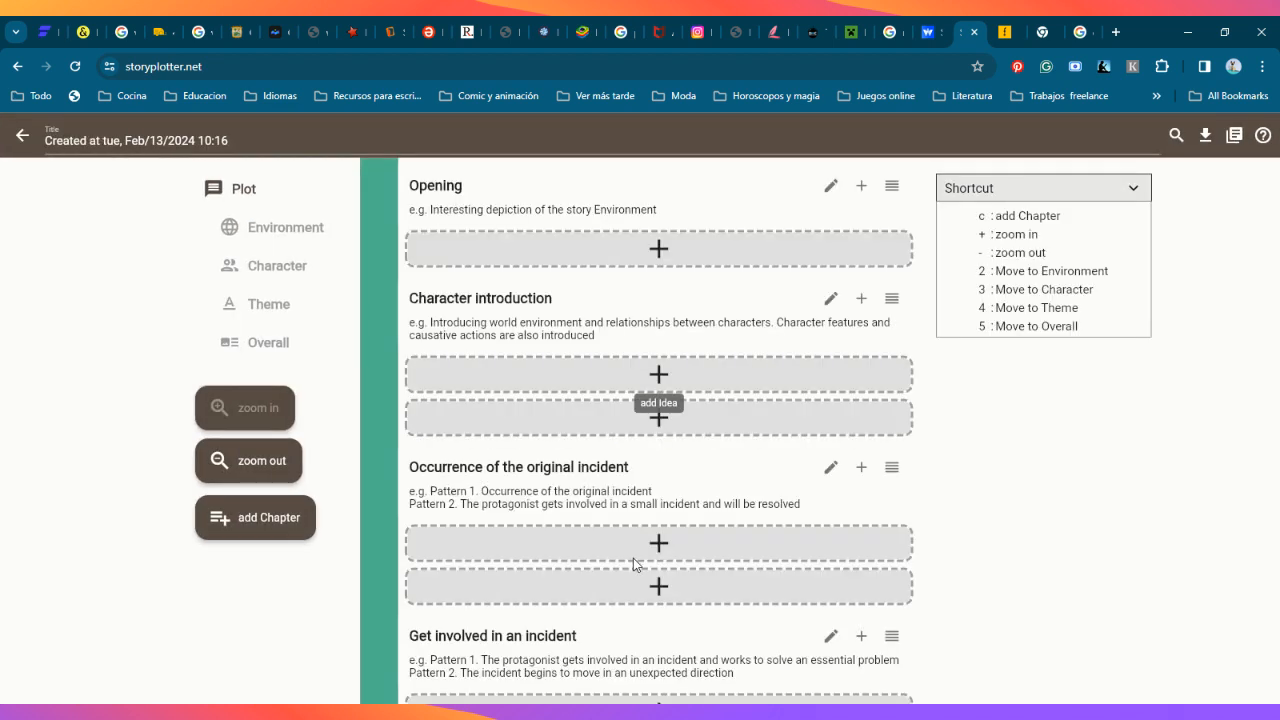
click(284, 279)
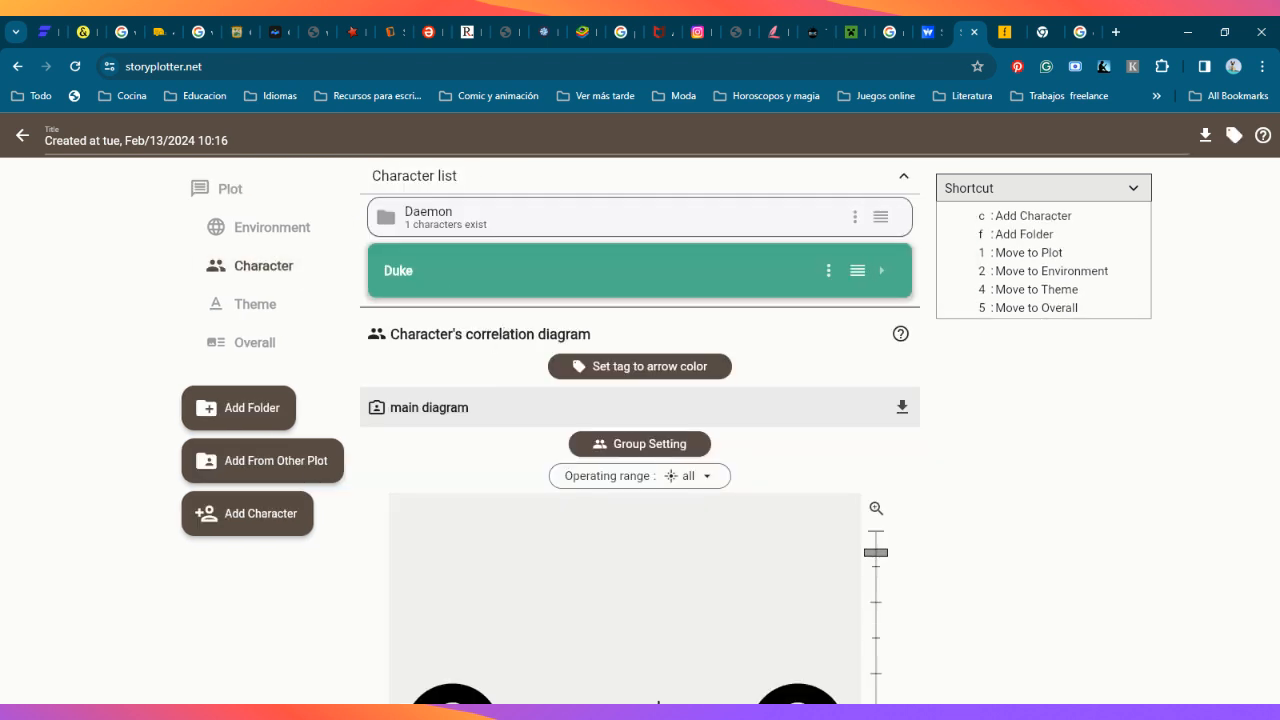
click(521, 270)
scroll(460, 362, down, 2)
click(460, 360)
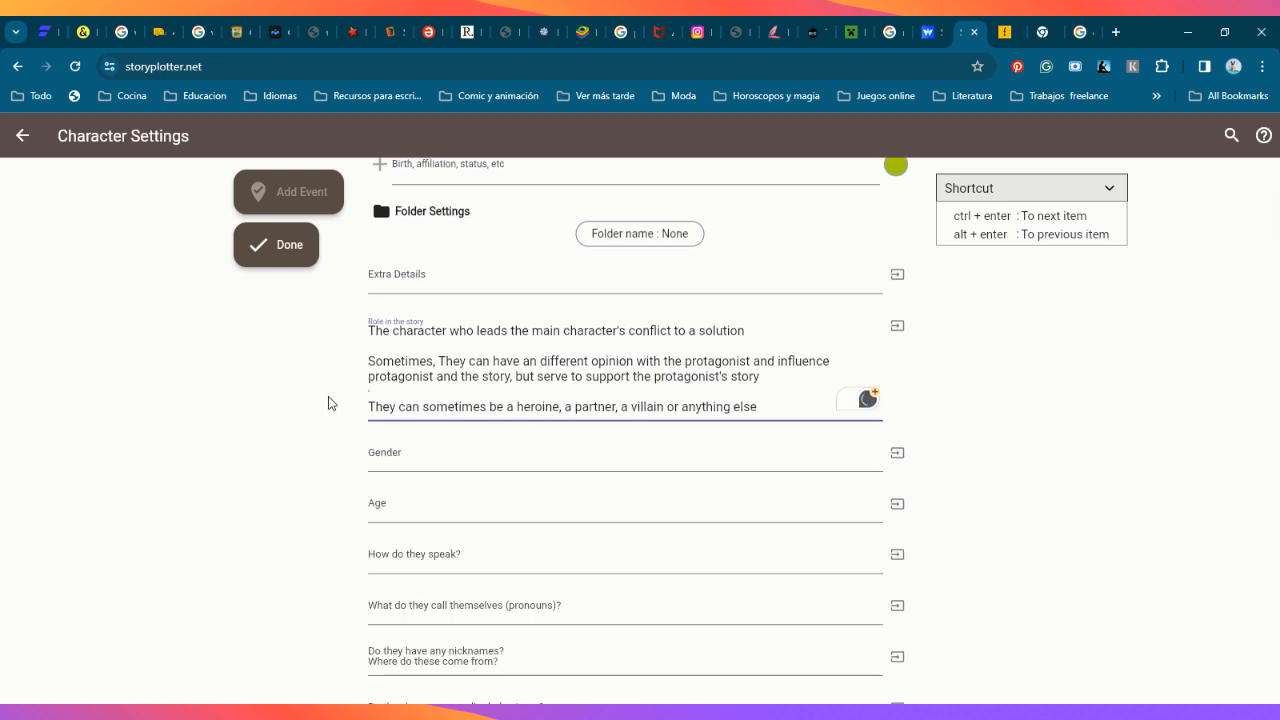
click(329, 400)
scroll(318, 455, down, 3)
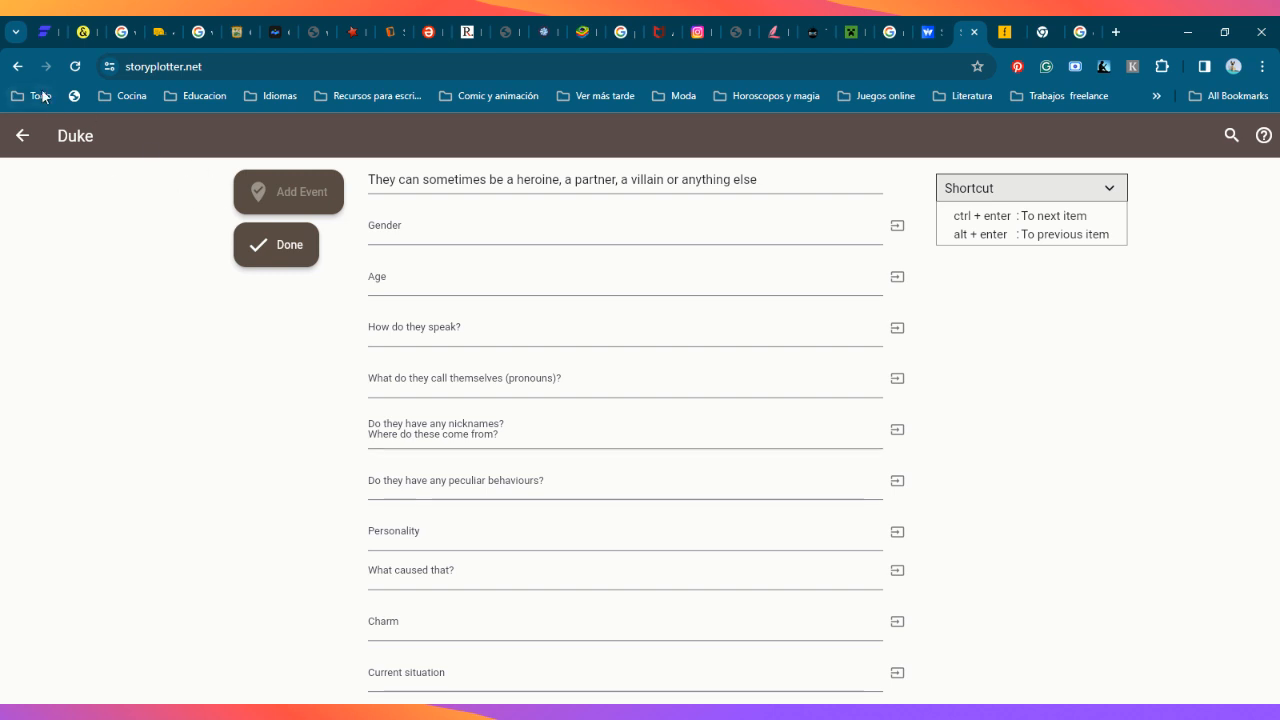
click(22, 135)
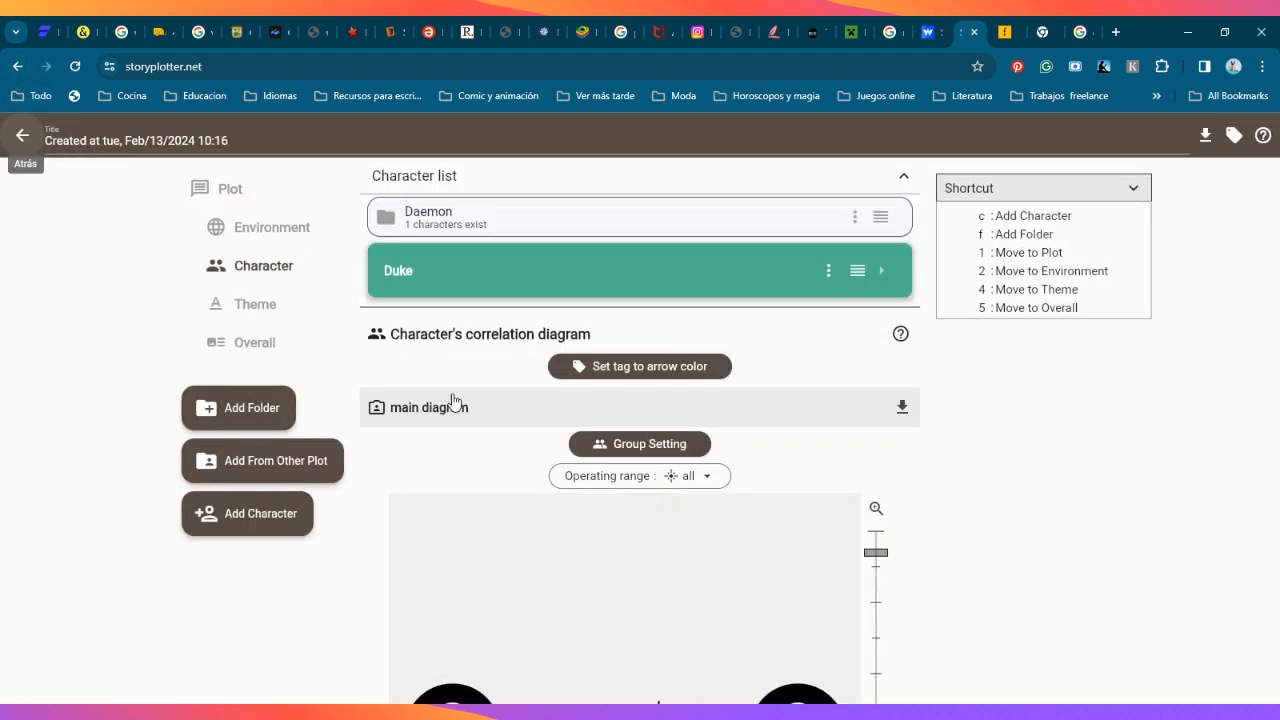
Step: Examine the plot's character correlation diagram and its Environment time series, and return to the plot list
scroll(412, 455, down, 3)
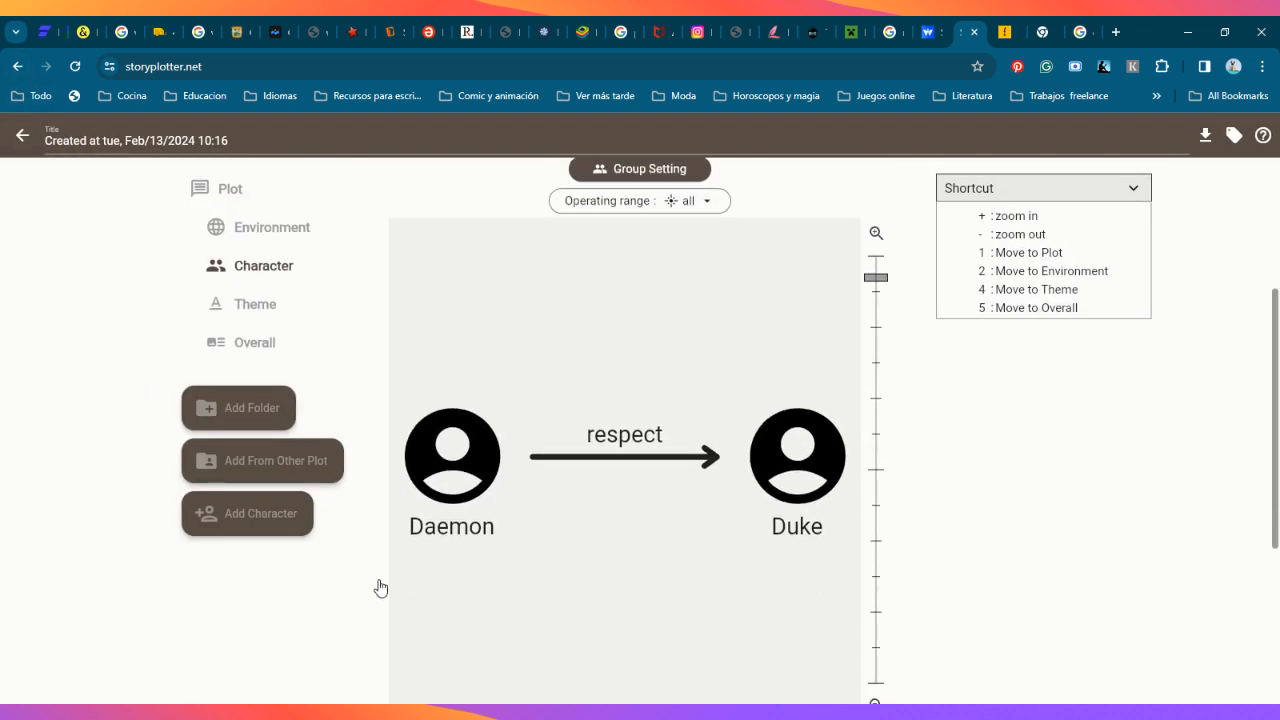
scroll(414, 369, down, 3)
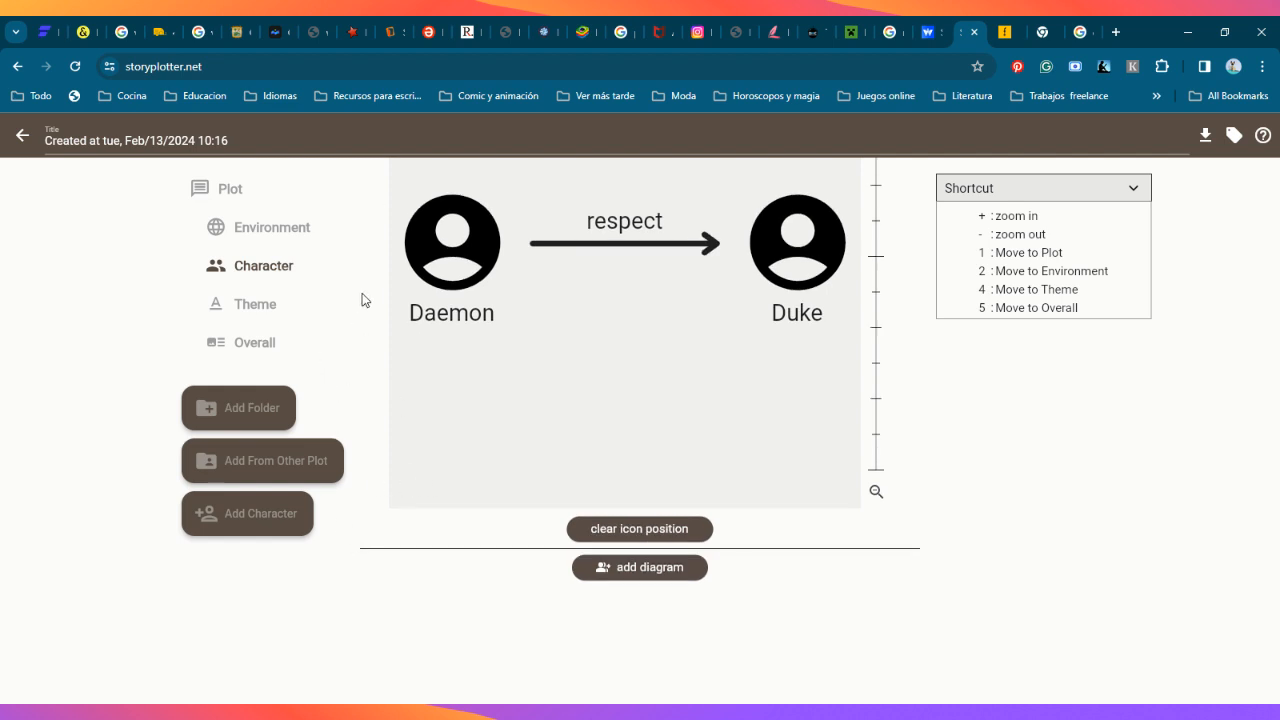
scroll(425, 326, up, 3)
scroll(413, 329, up, 3)
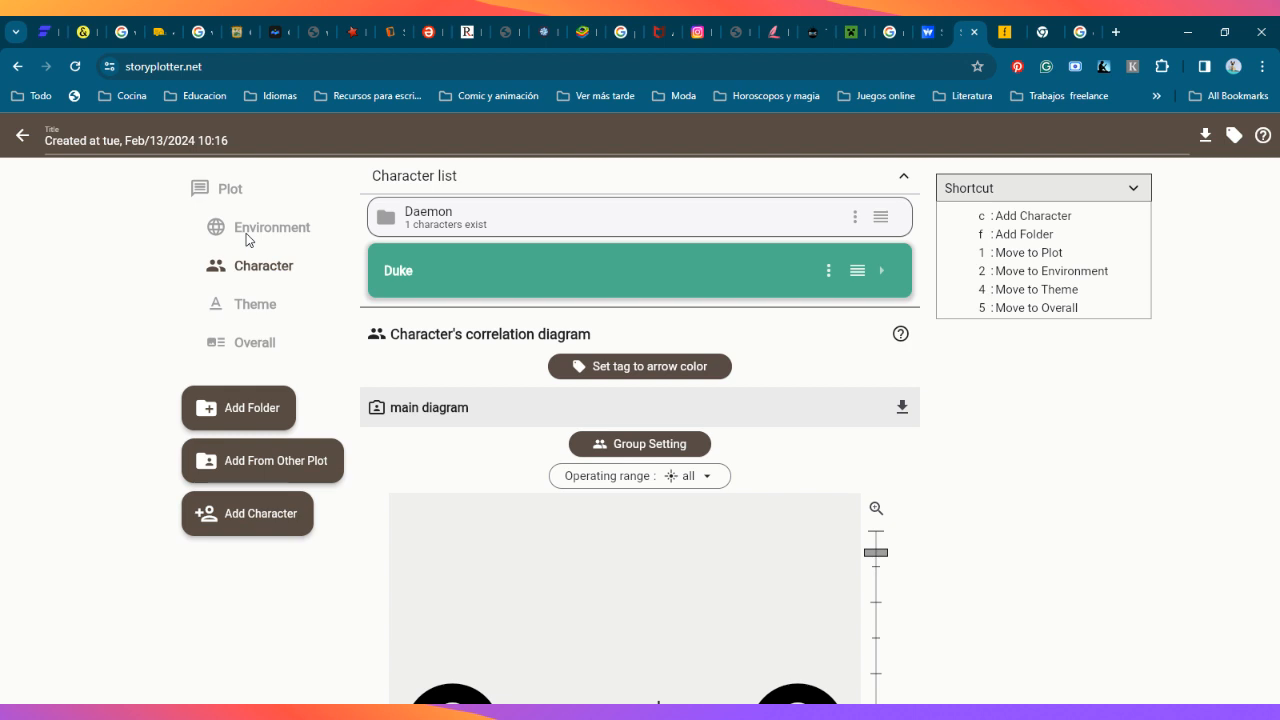
click(300, 228)
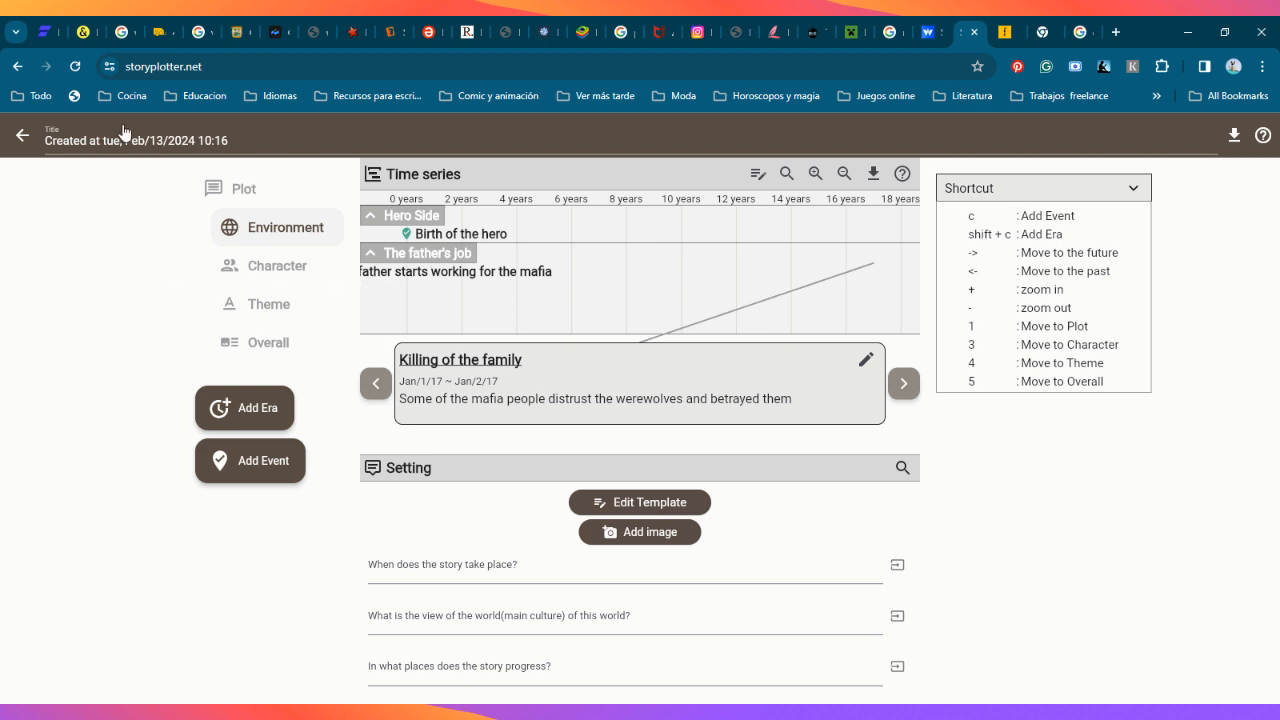
click(22, 136)
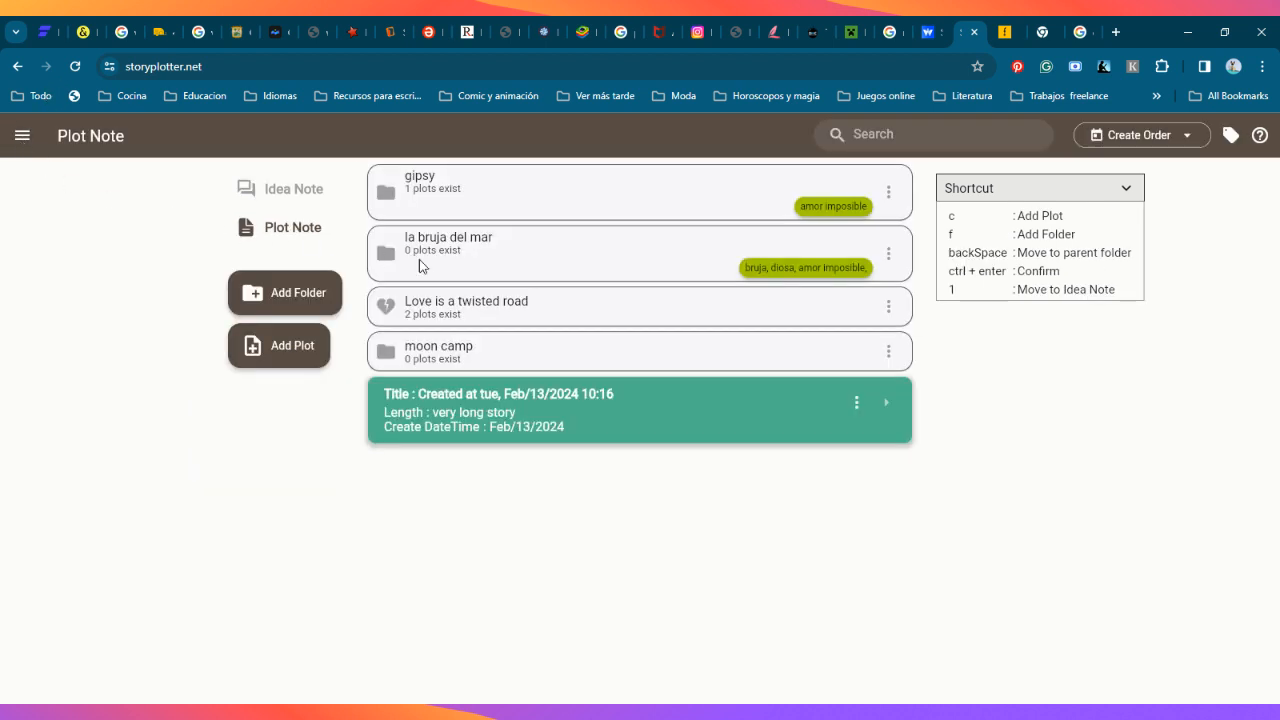
Step: Check the story length options for a new plot in the moon camp folder without creating one, and return to the plot list
click(450, 358)
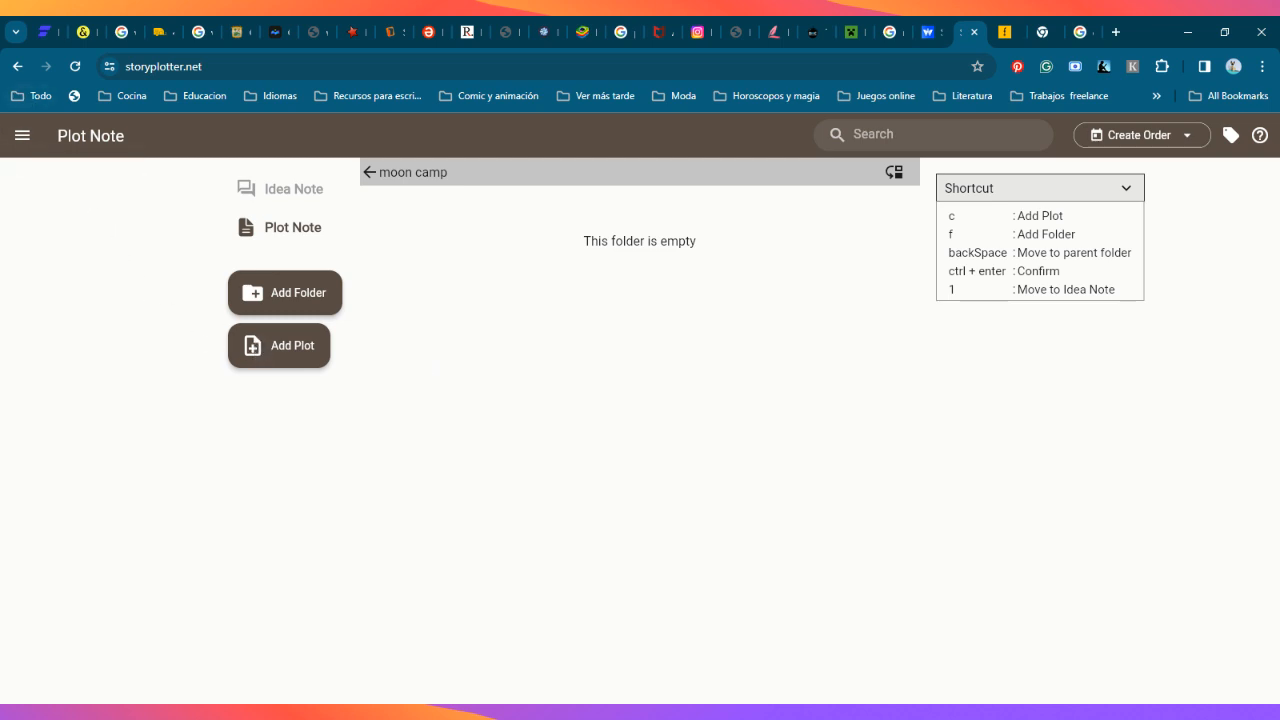
click(256, 345)
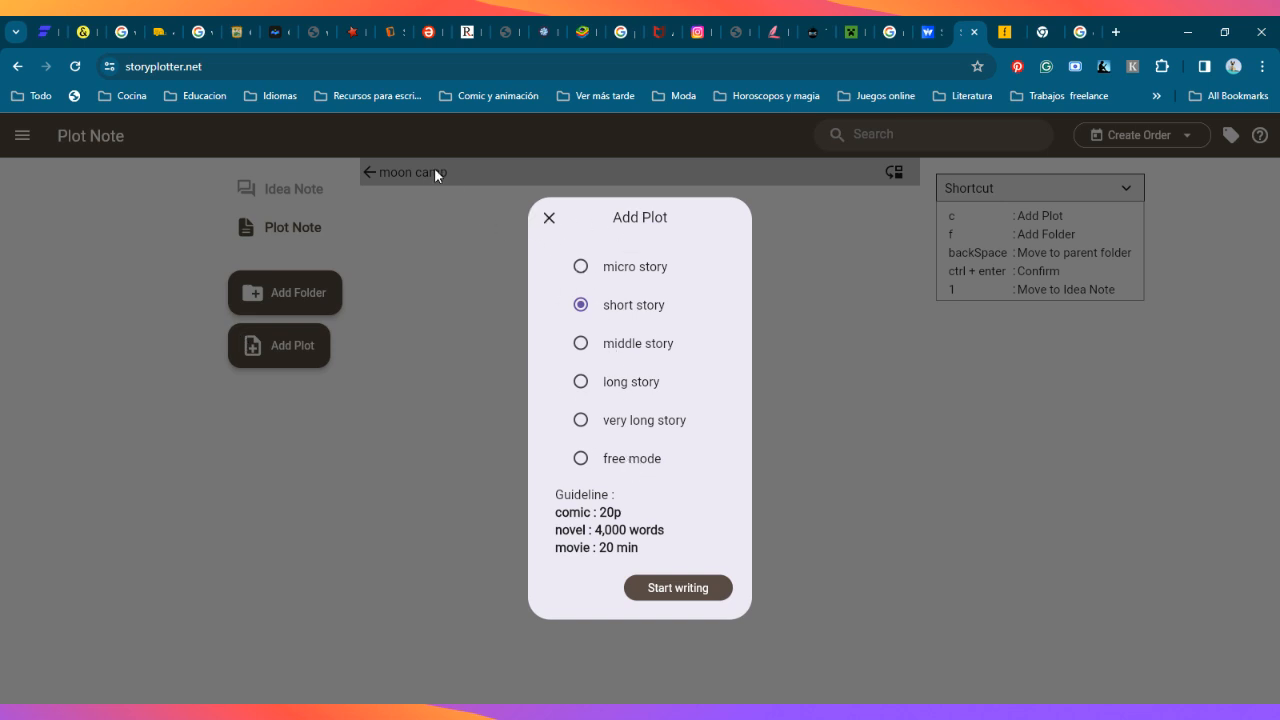
click(549, 217)
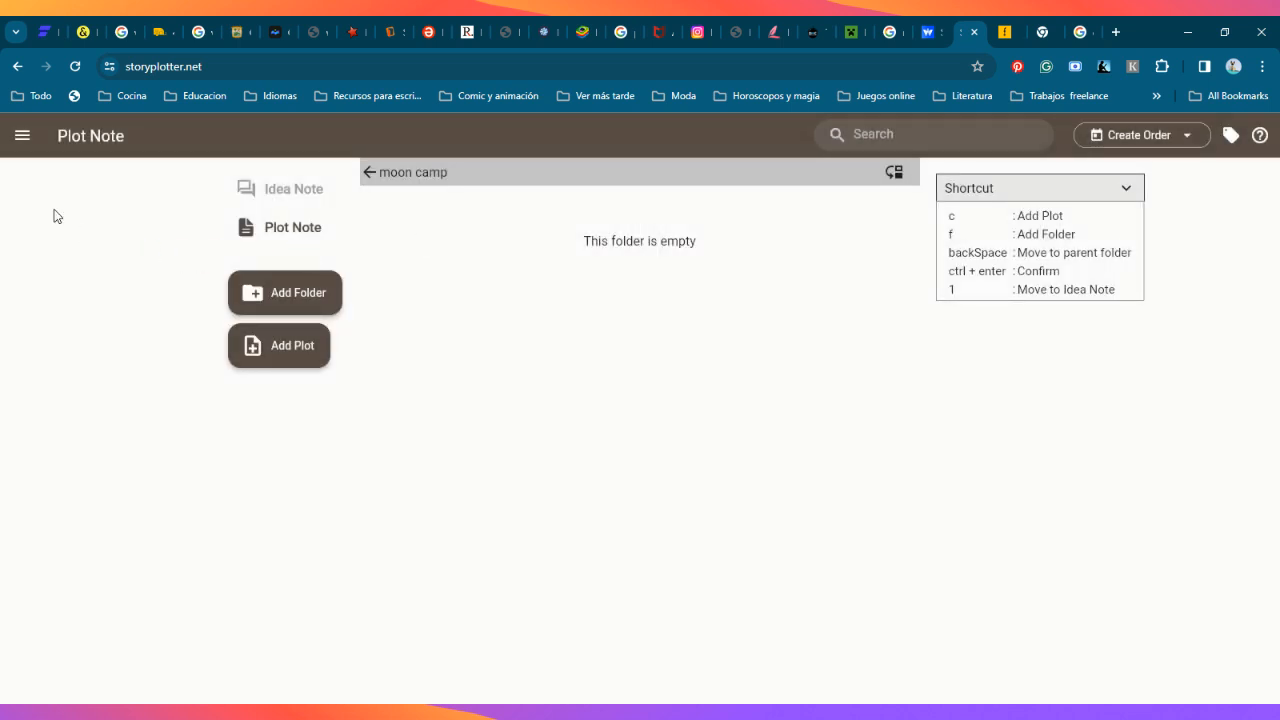
click(22, 135)
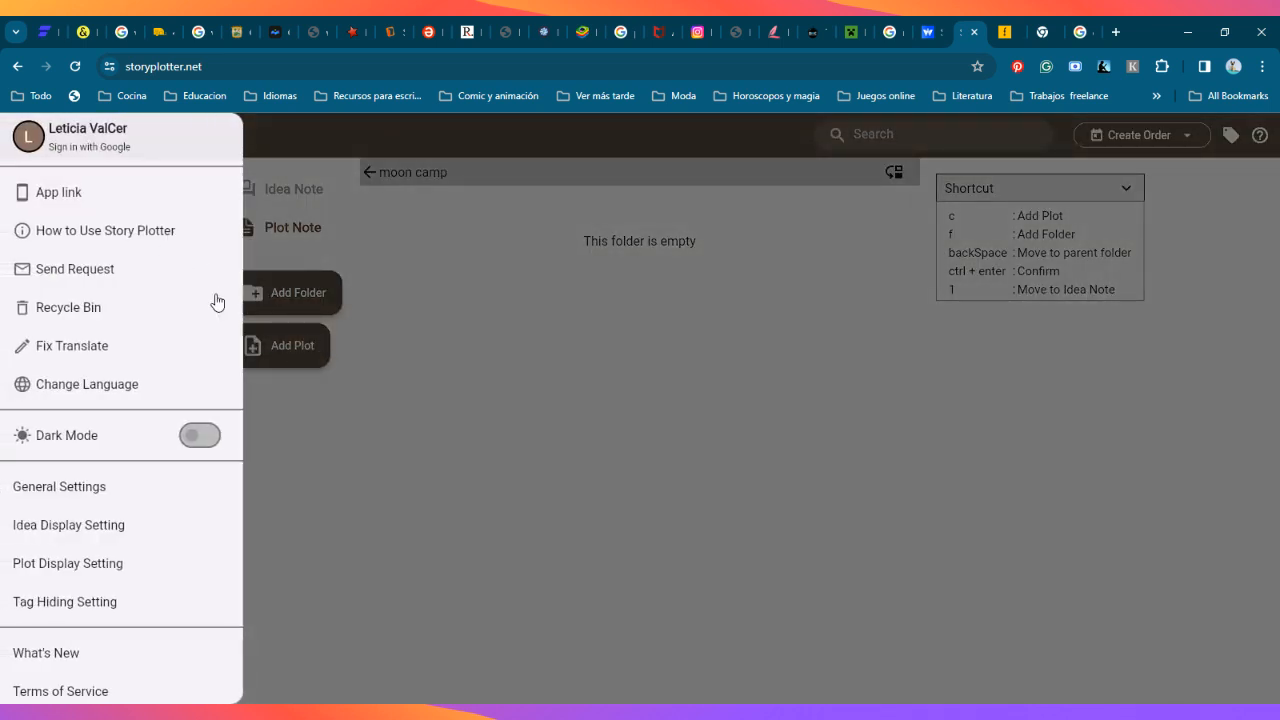
click(430, 310)
click(16, 70)
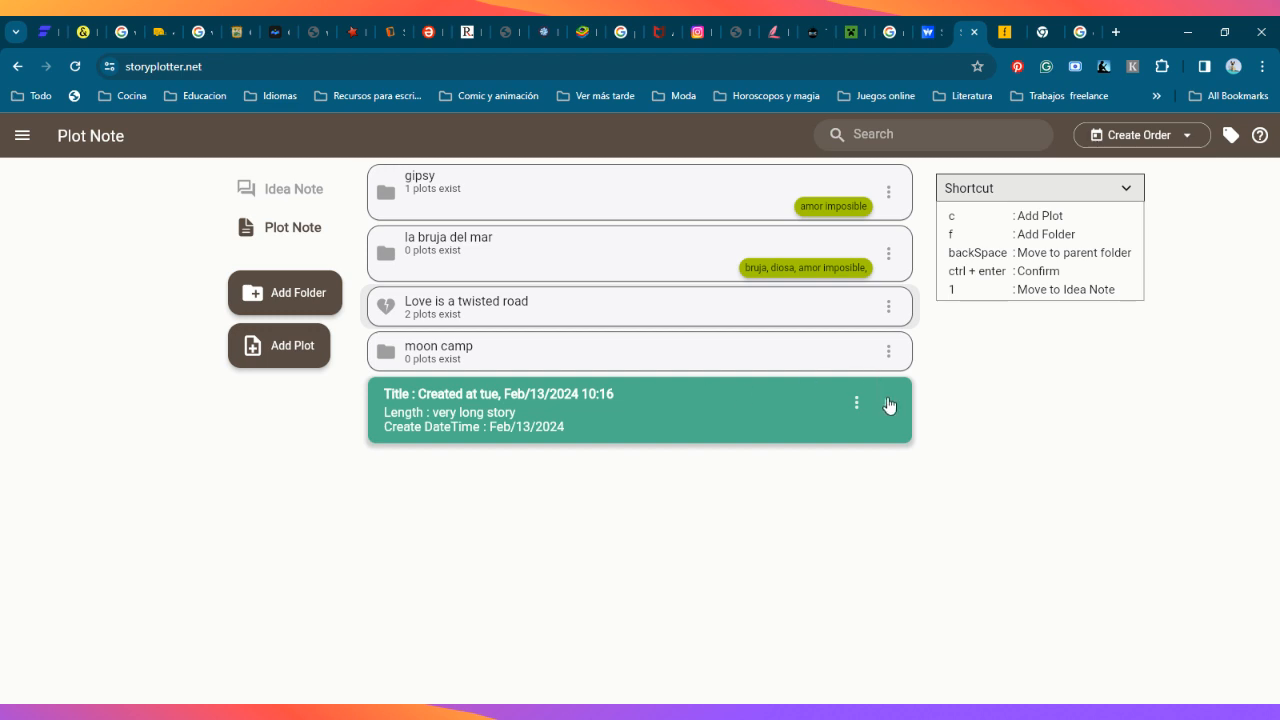
Step: View the idea selection for the Opening section of the very long story plot, leave it without adding anything, and return to the list
click(889, 405)
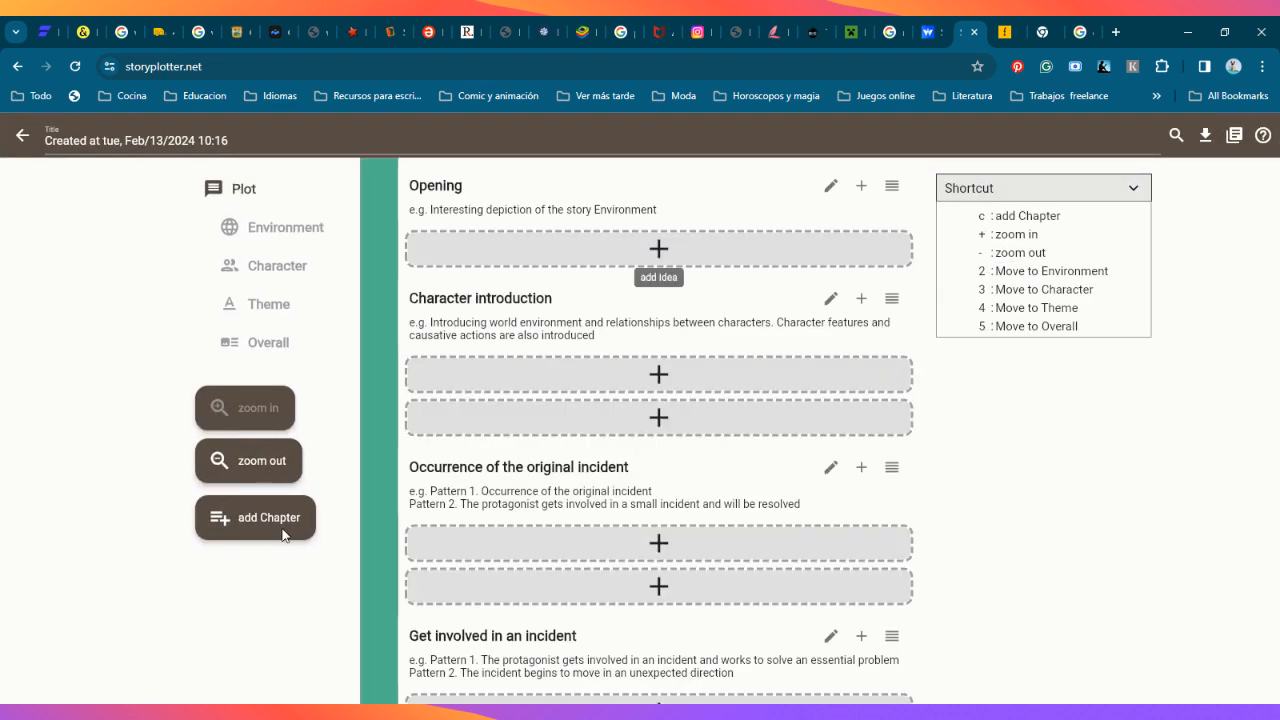
click(861, 188)
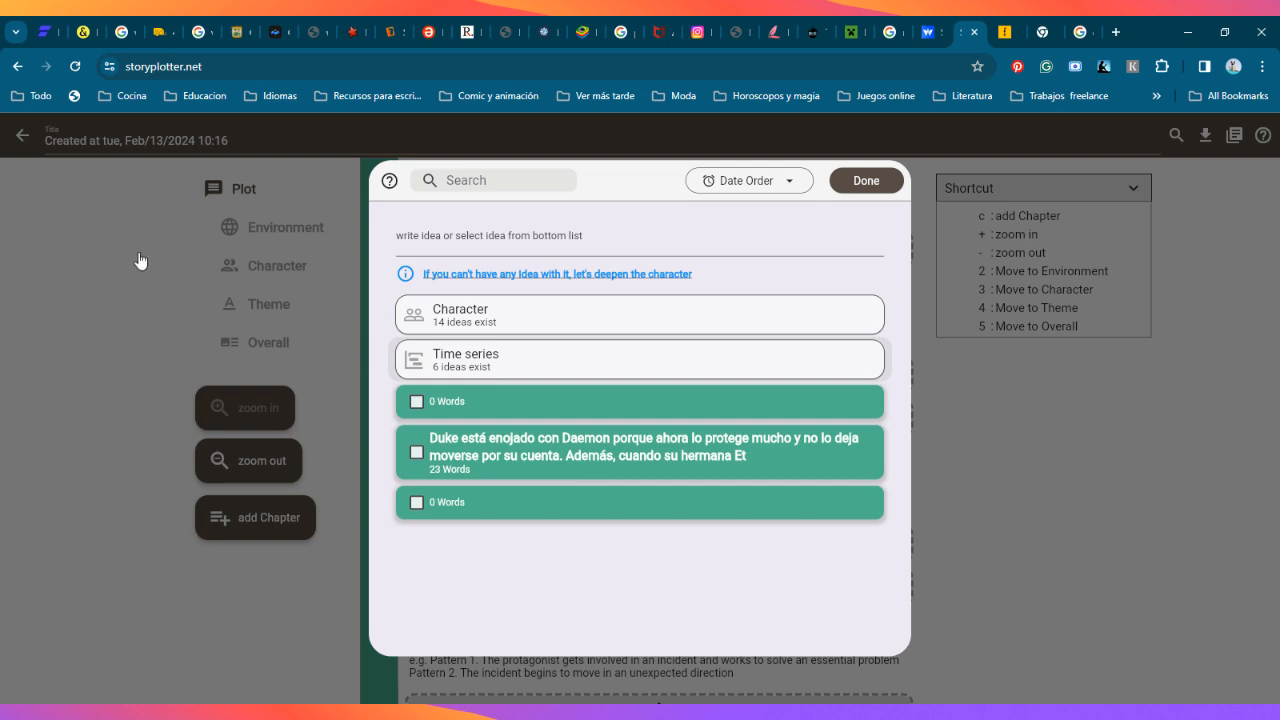
click(860, 182)
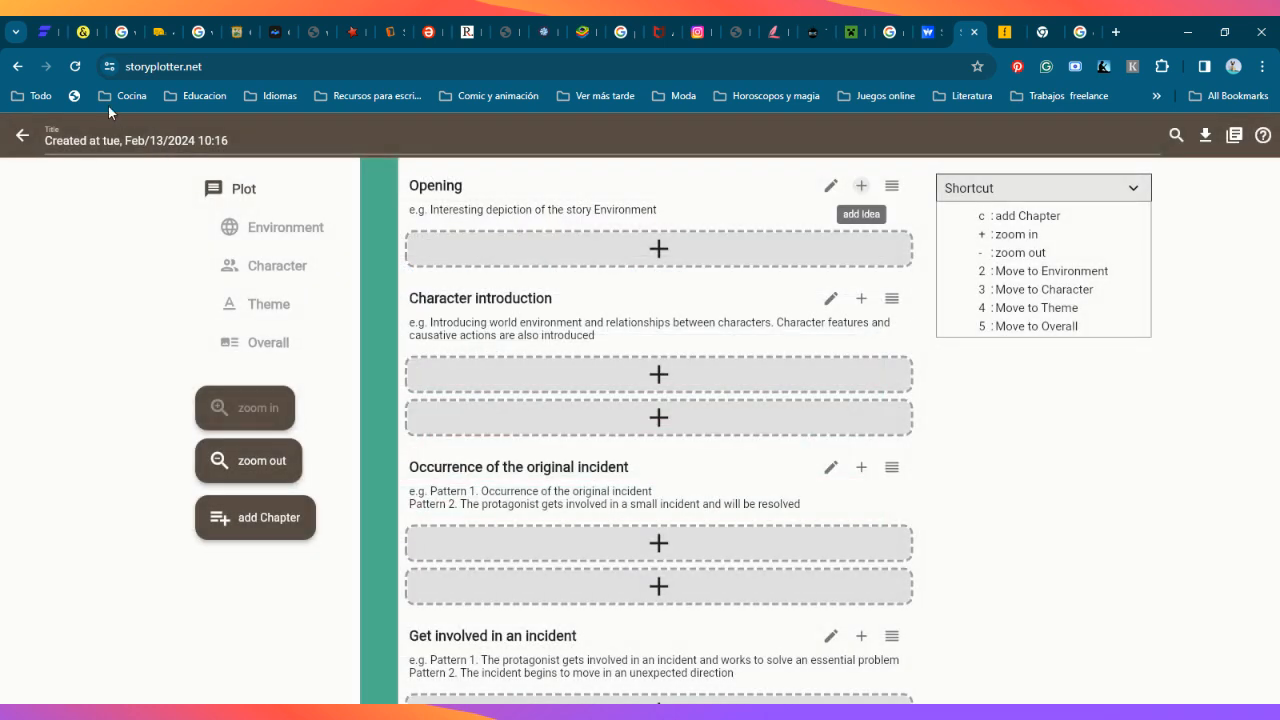
click(22, 140)
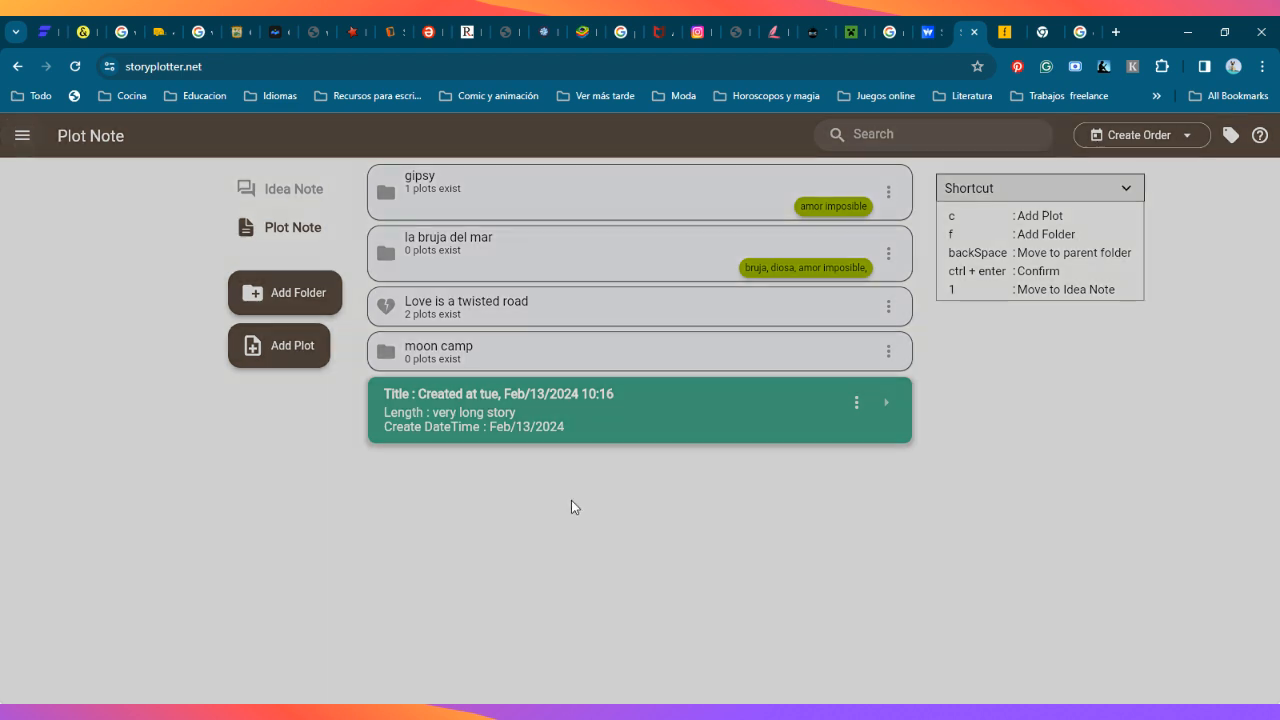
Step: View the options of the gipsy folder without choosing one, and open the folder
click(571, 505)
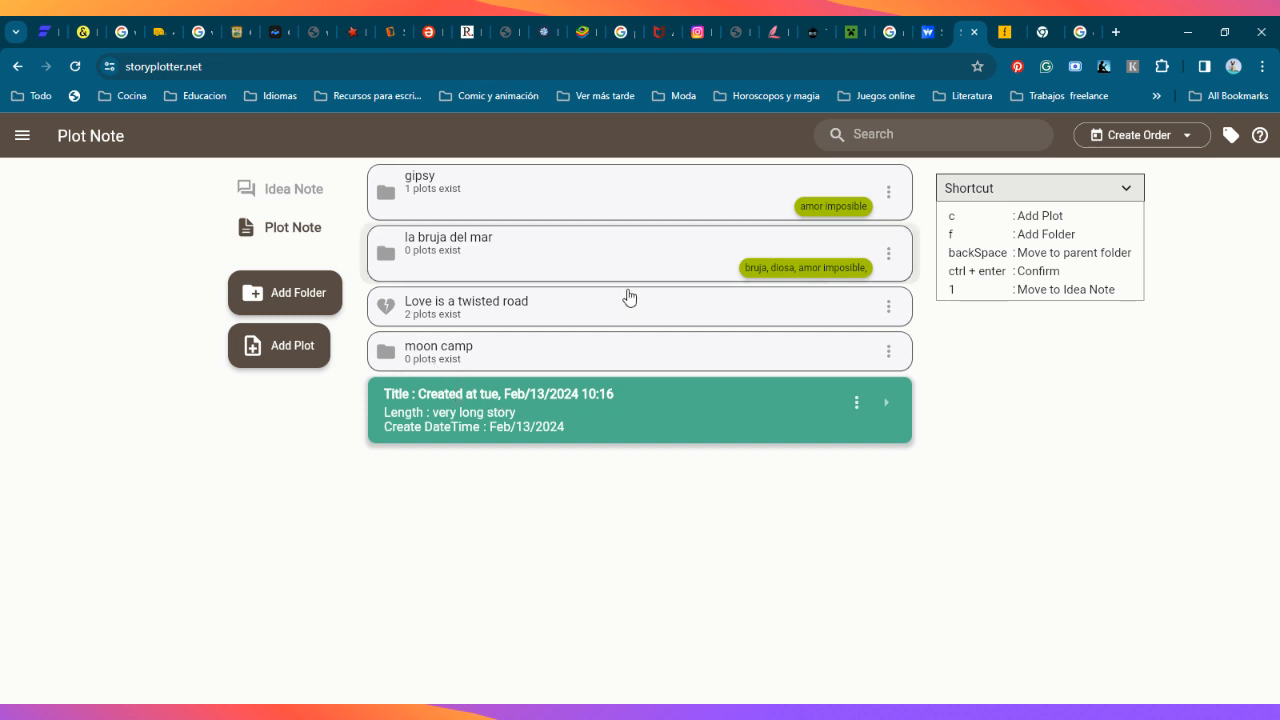
click(888, 192)
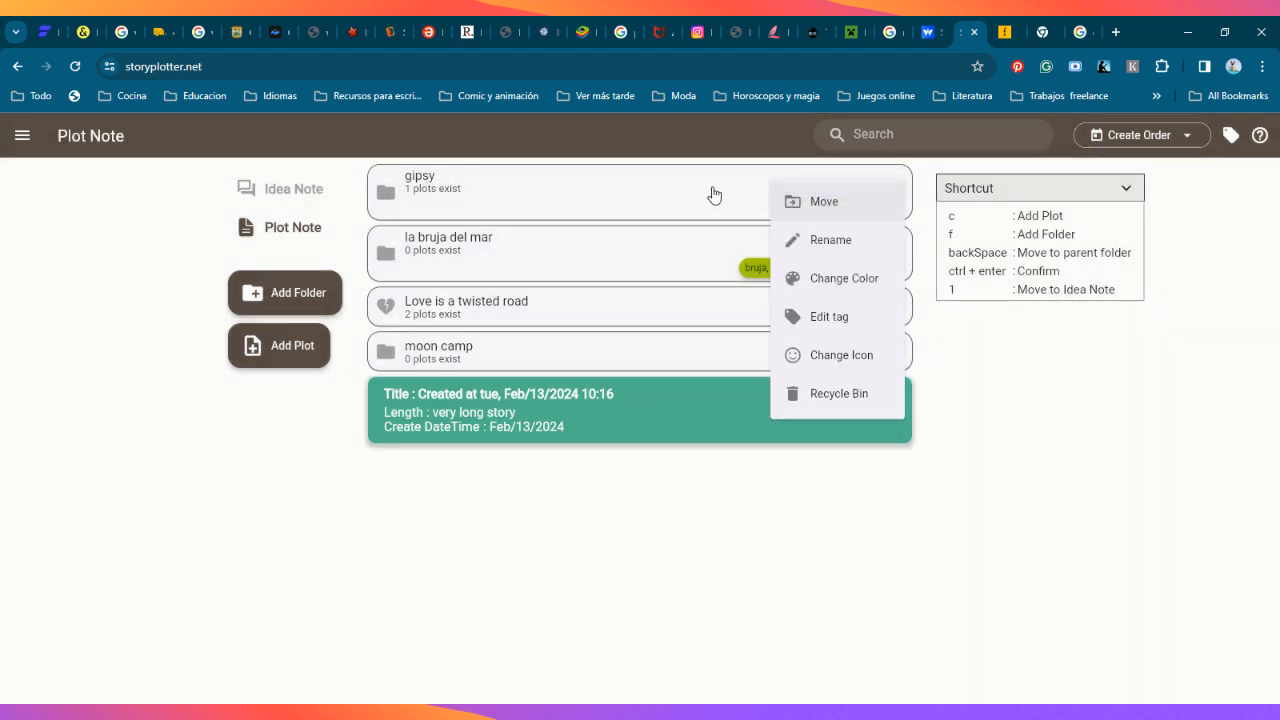
click(549, 197)
click(549, 197)
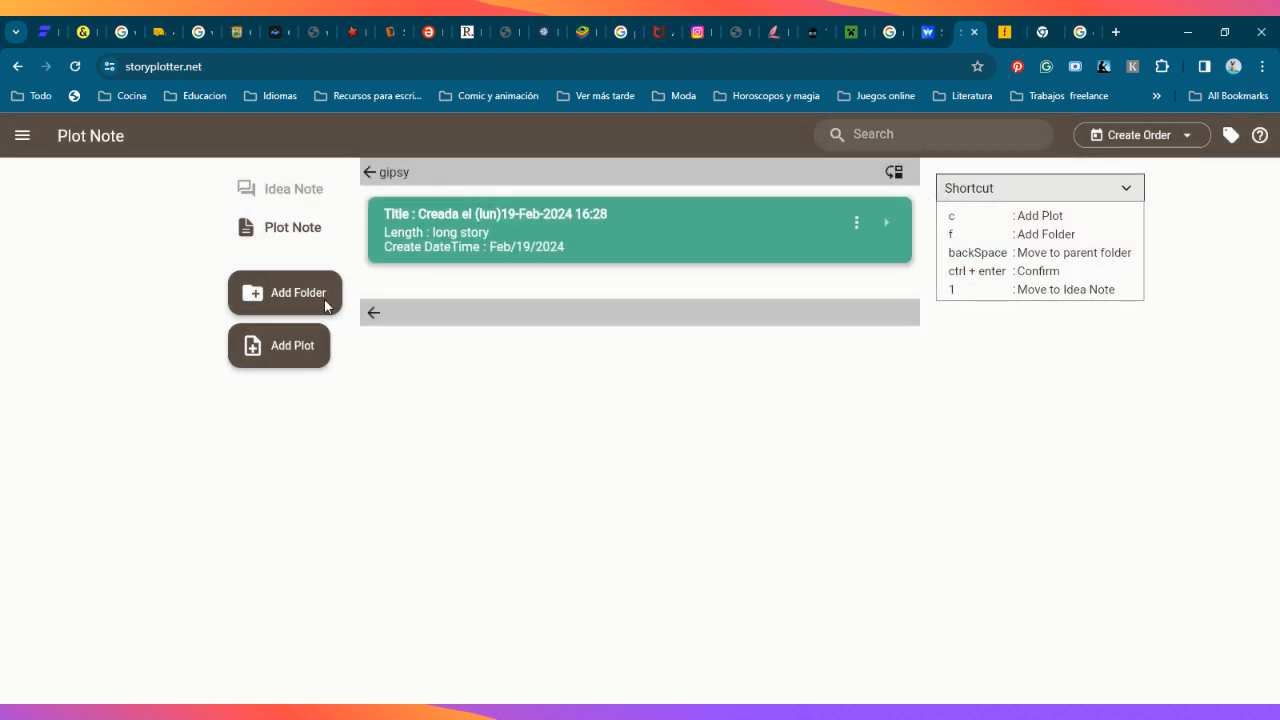
Step: Open the long story plot in the gipsy folder and review its chapter sections from Opening to Support story
click(678, 245)
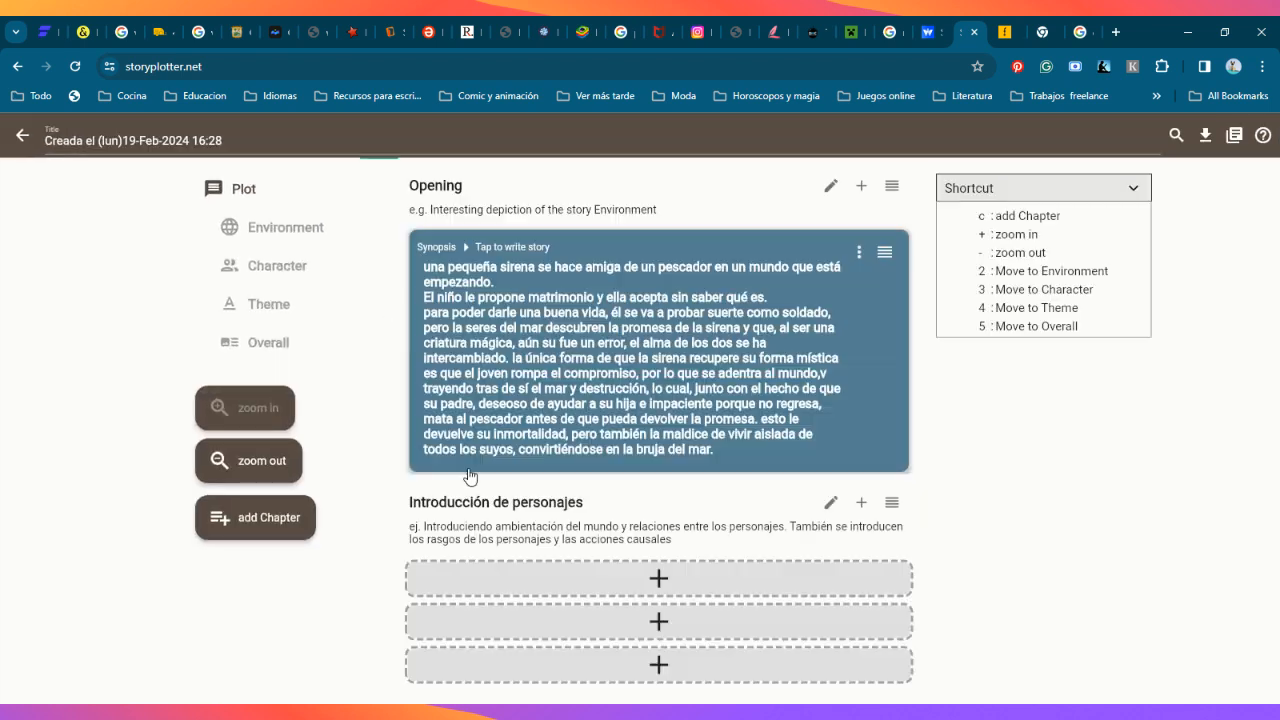
scroll(615, 380, down, 1)
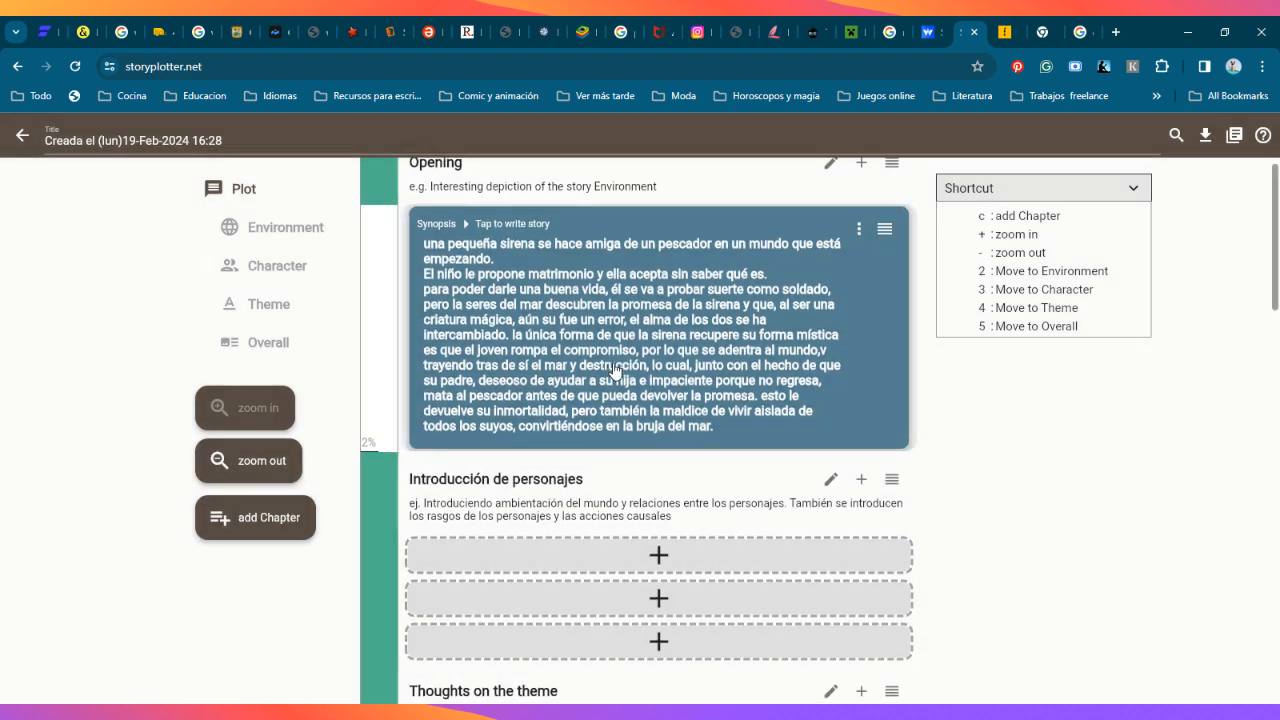
scroll(615, 370, down, 3)
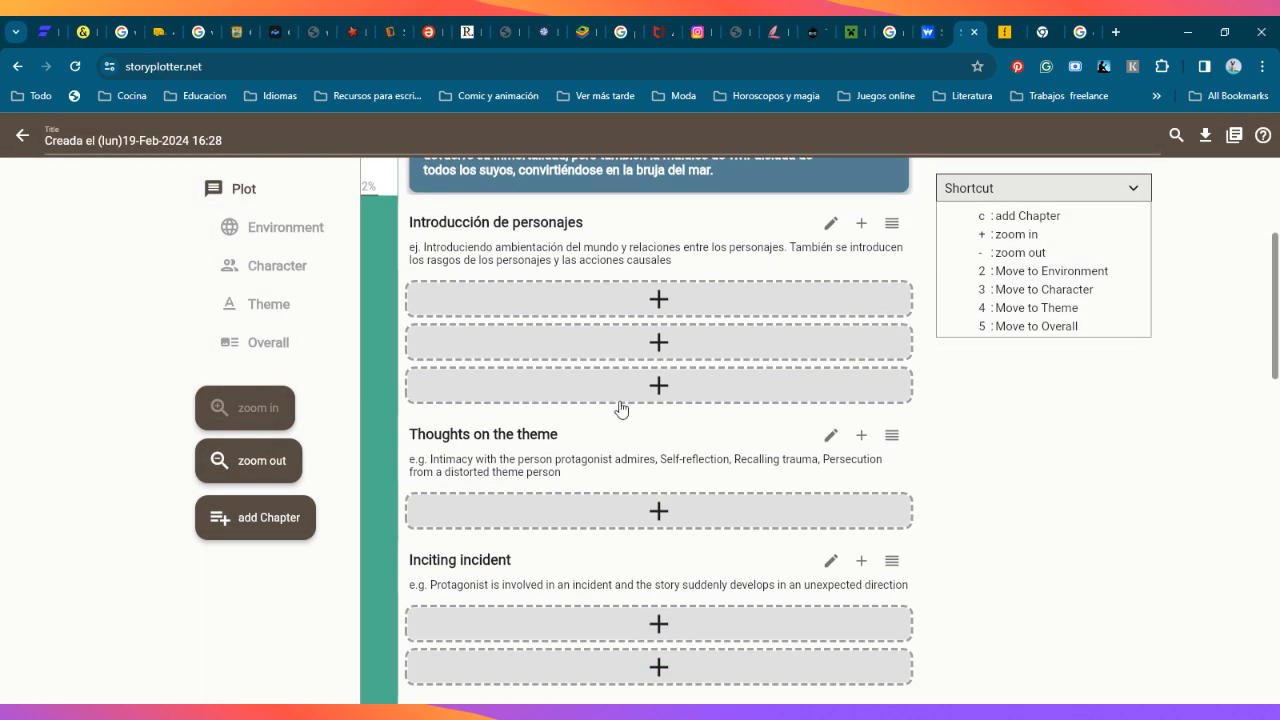
scroll(636, 466, down, 1)
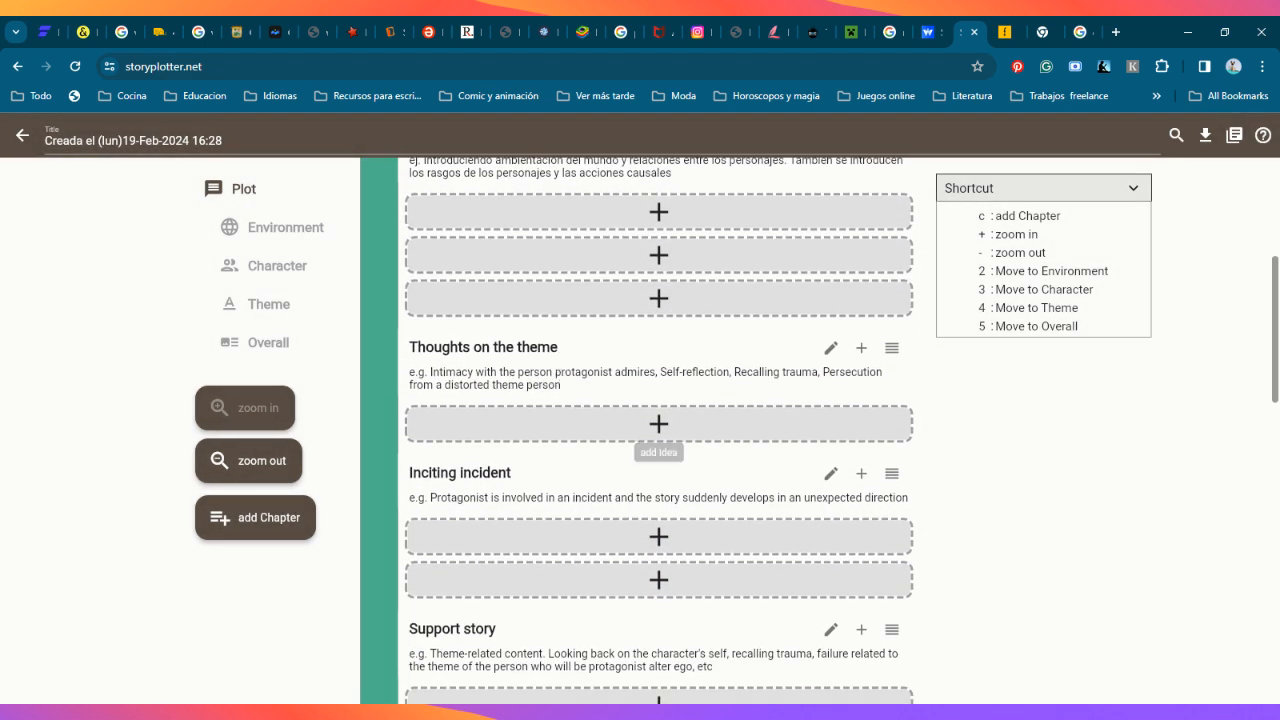
scroll(580, 460, up, 1)
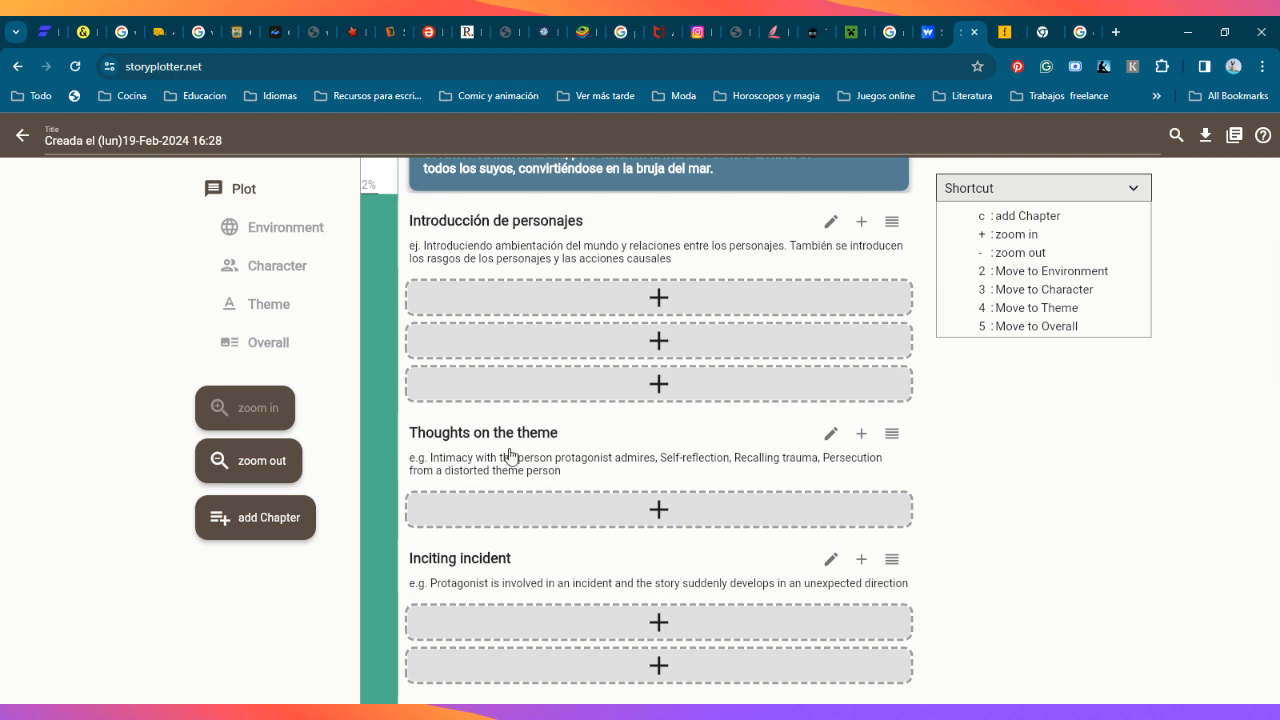
Step: View the edit settings of the Introducción de personajes chapter without changing them, and return to the gipsy folder
click(546, 226)
click(390, 315)
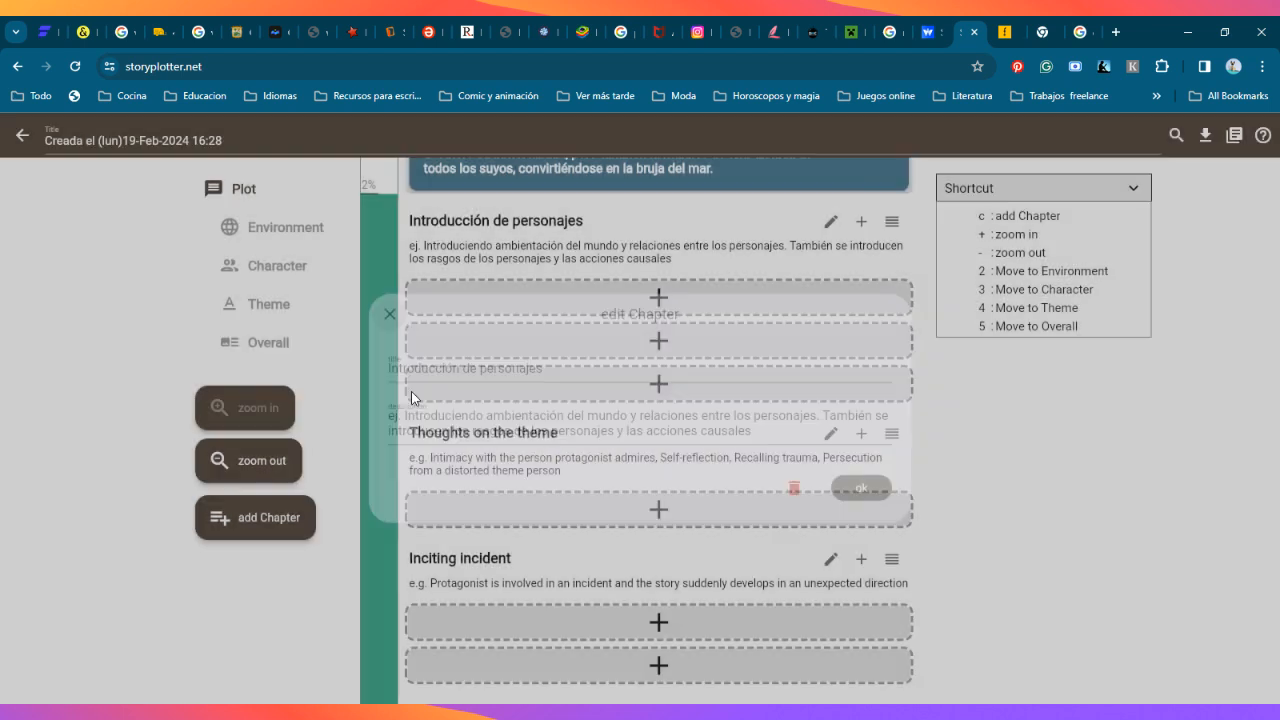
scroll(461, 491, down, 1)
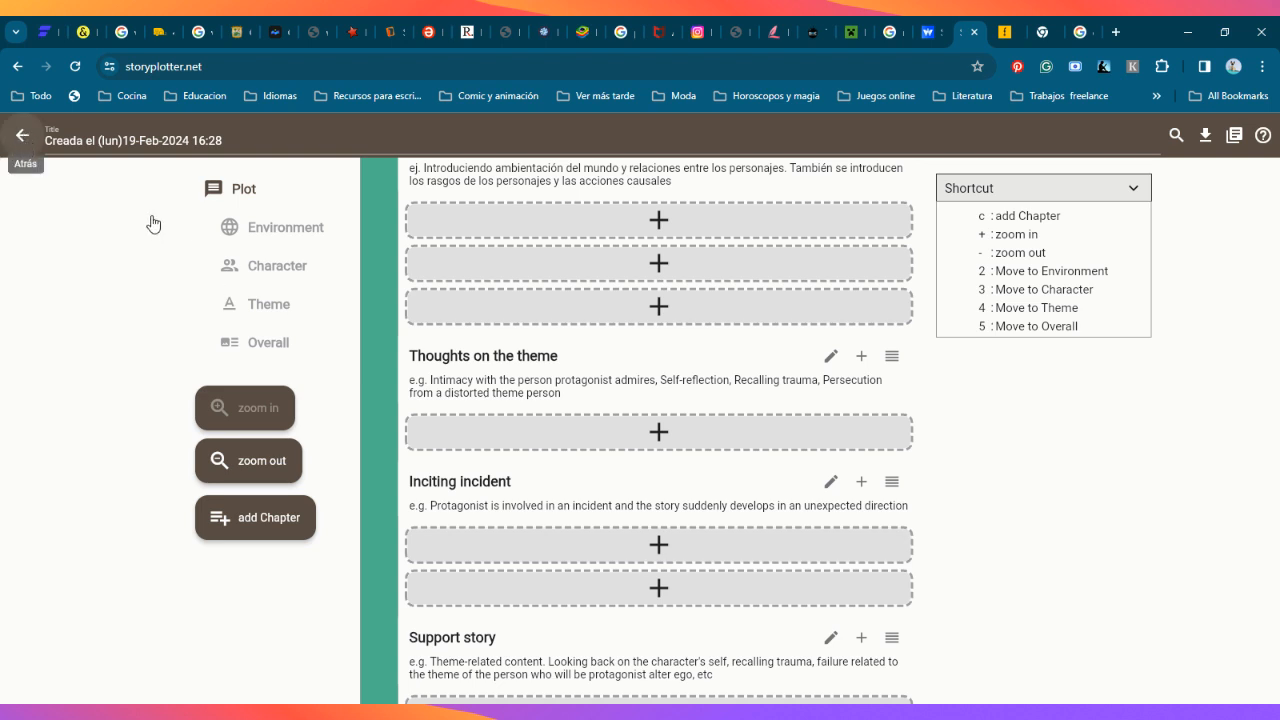
click(22, 135)
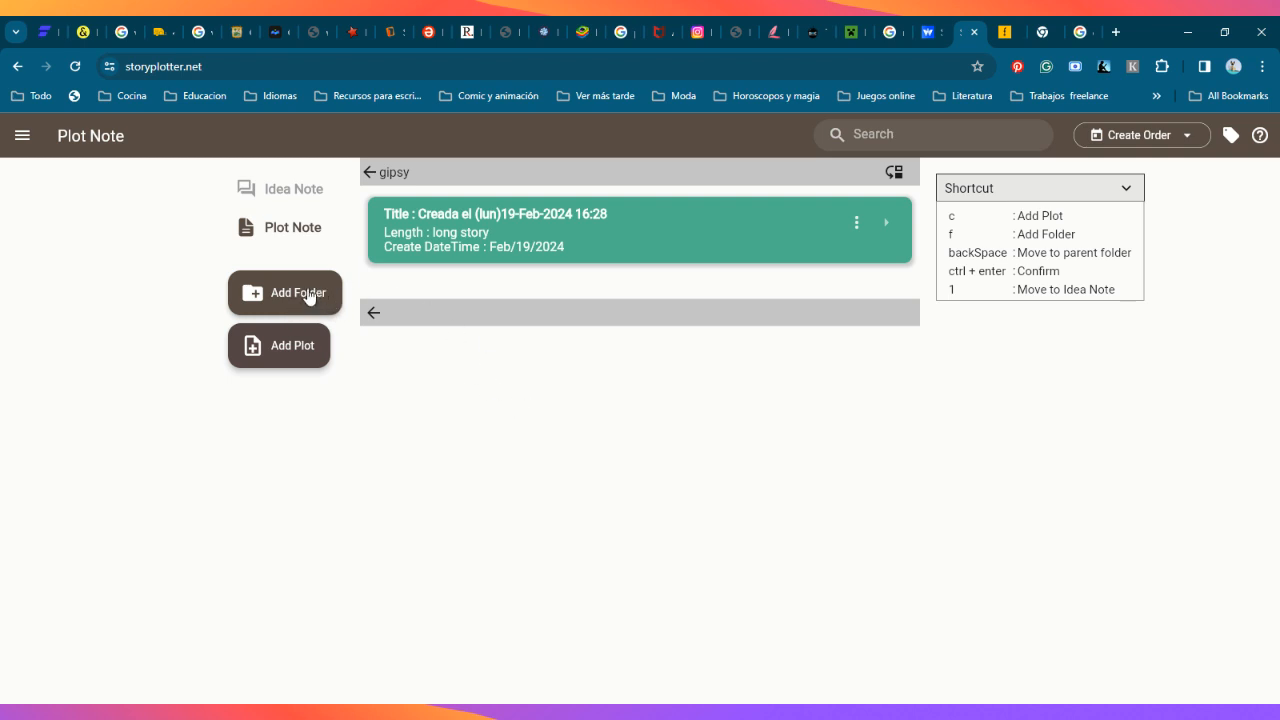
Step: Check the story length options for a new plot in the gipsy folder without creating one
click(301, 347)
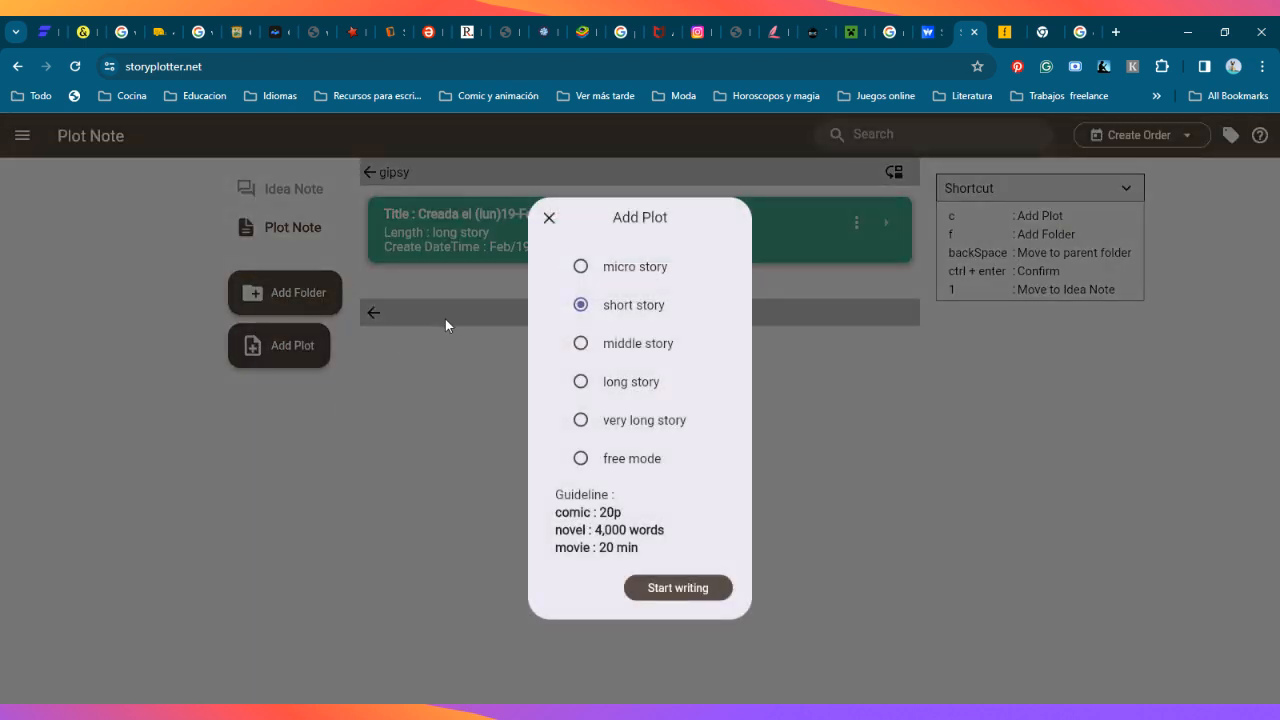
click(545, 217)
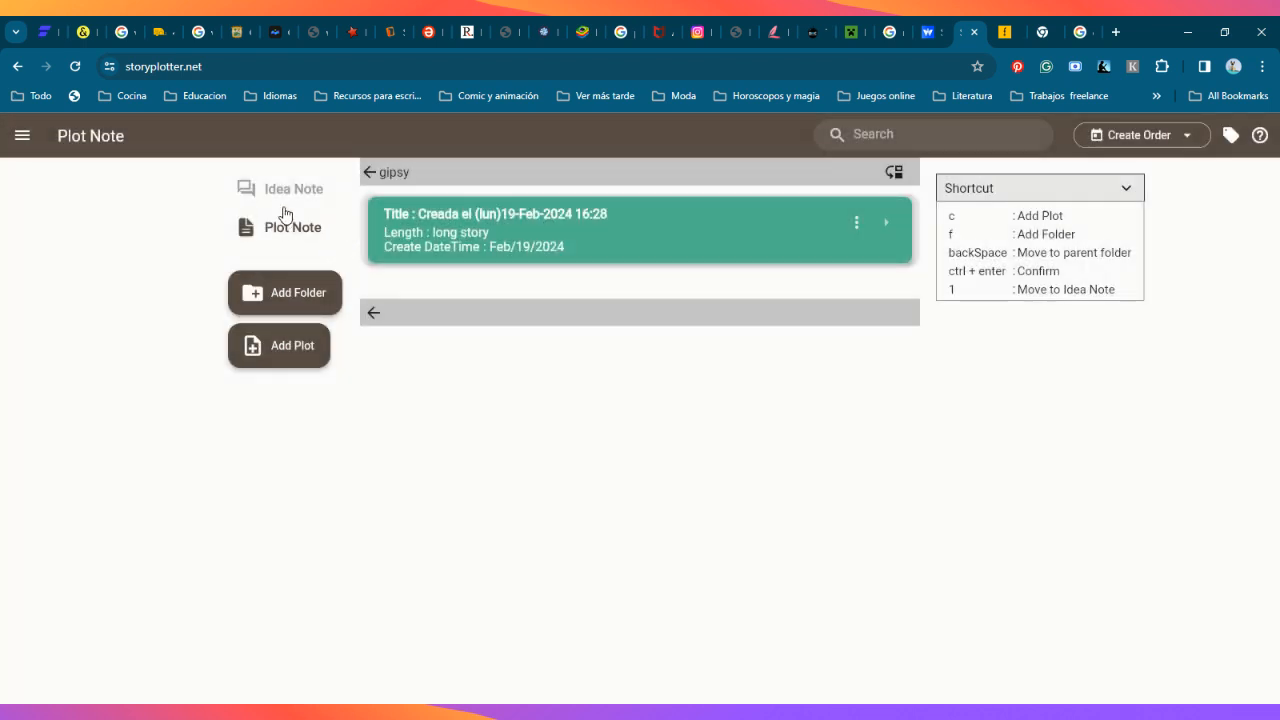
Step: View the Idea Note, and the plots inside the Love is a twisted road folder, returning to the main plot list
click(300, 189)
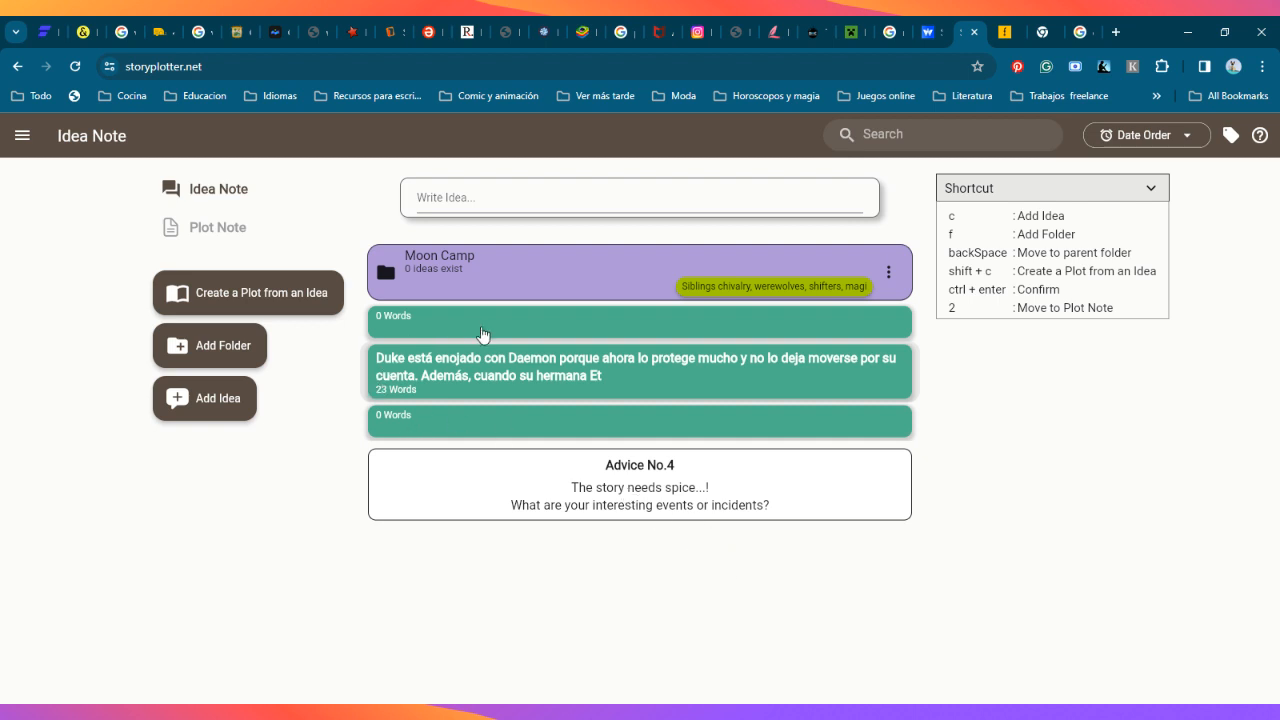
click(205, 228)
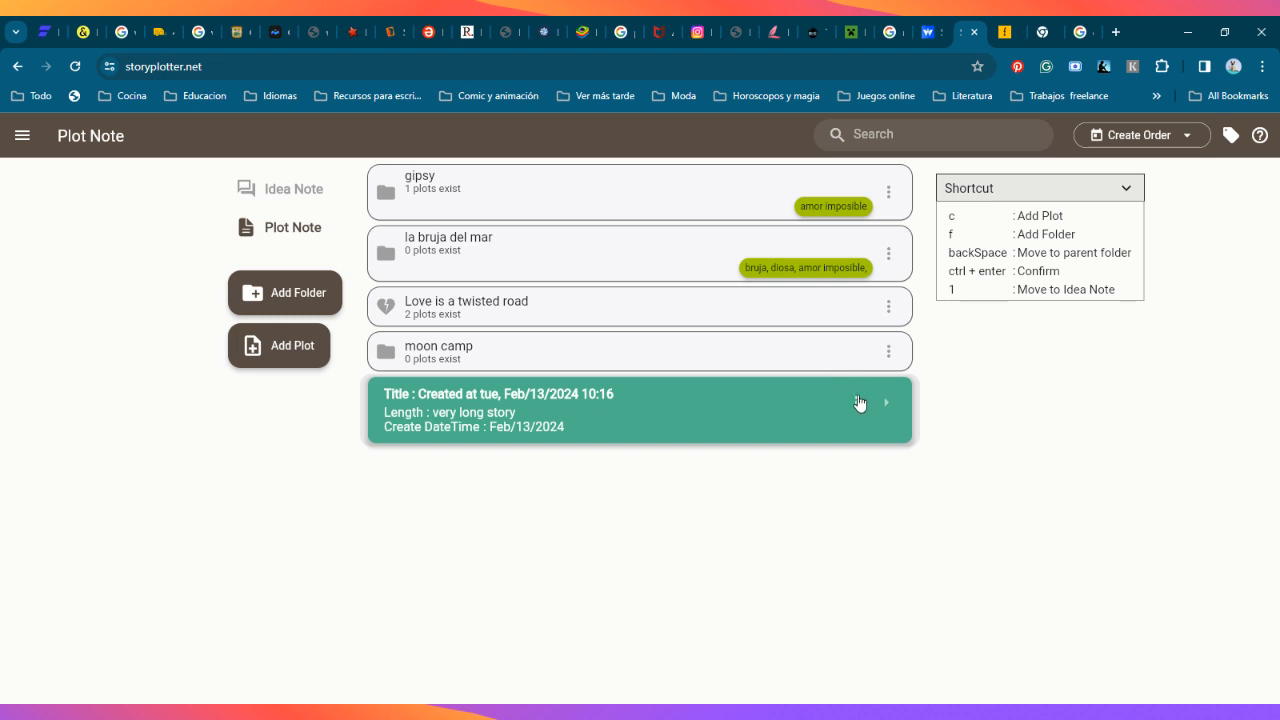
click(627, 316)
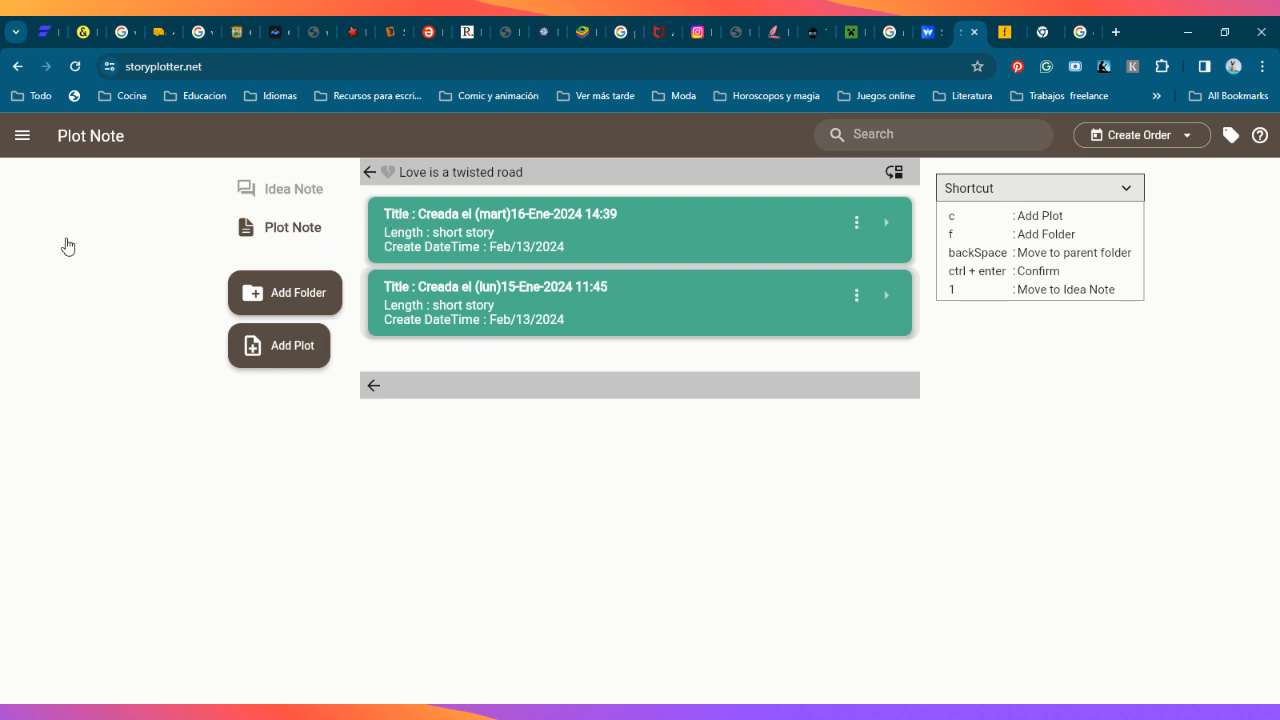
click(17, 68)
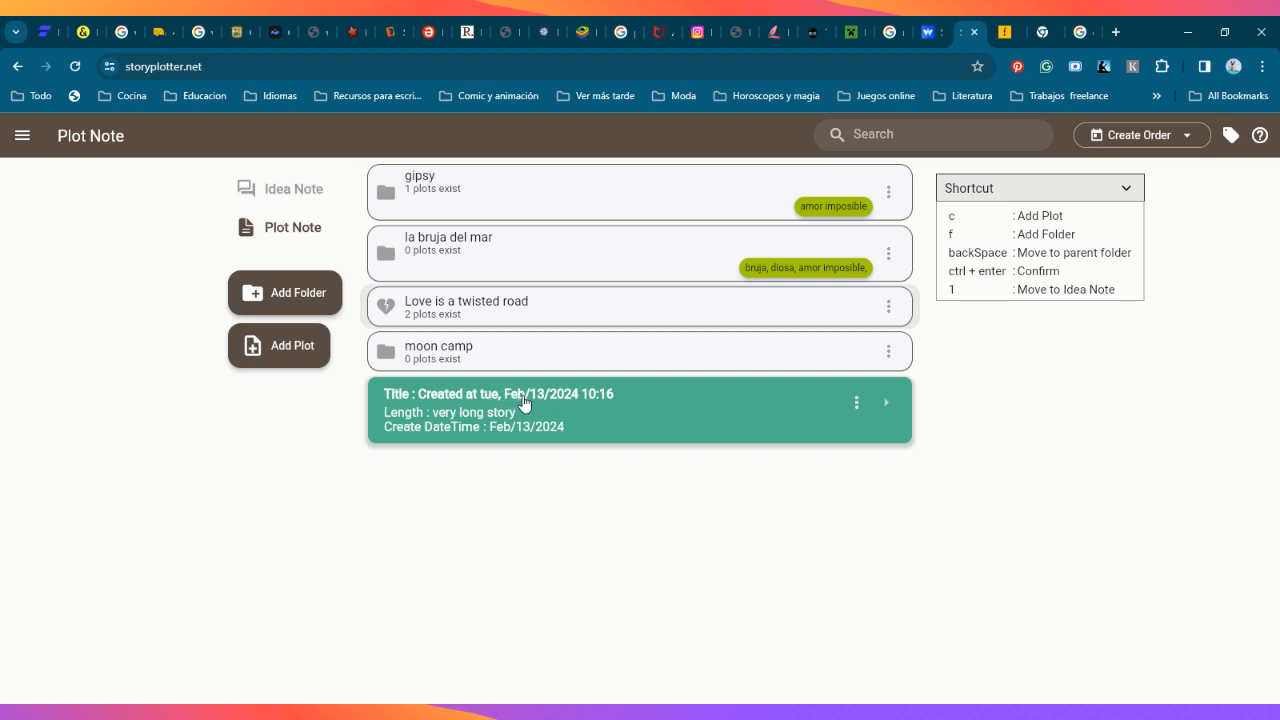
Step: Move the moon camp folder to the recycle bin
click(888, 355)
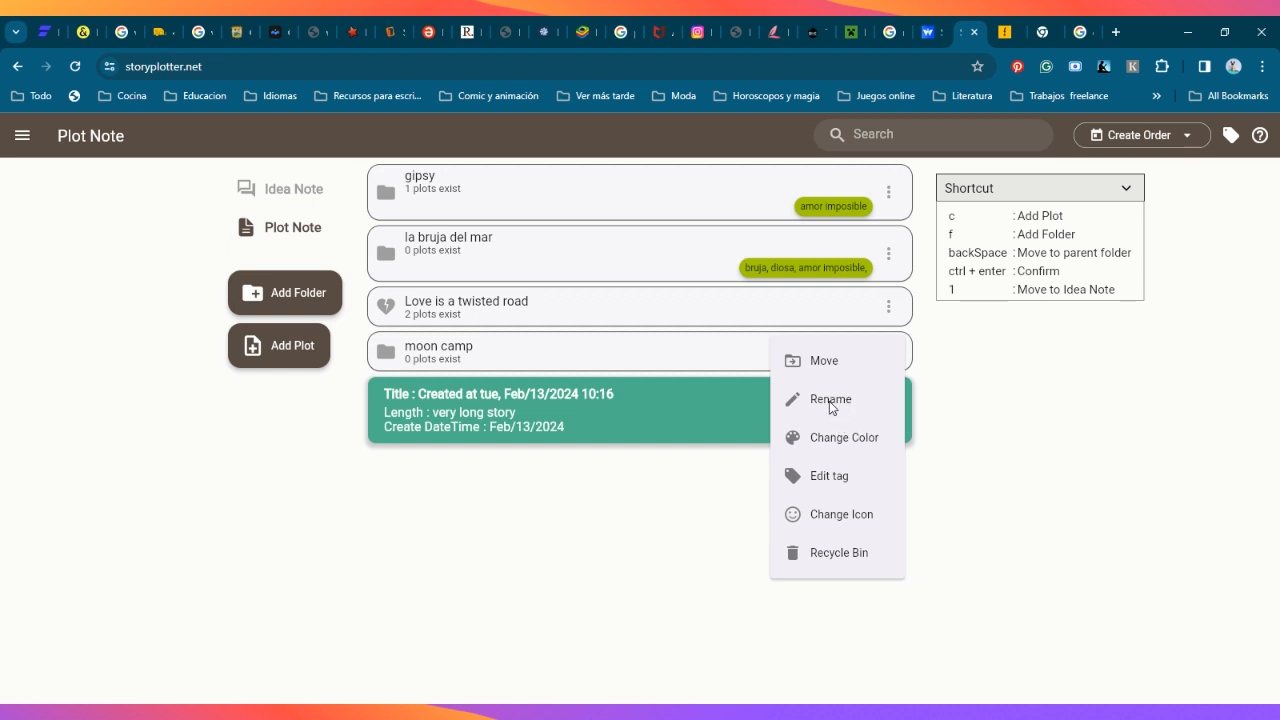
click(830, 552)
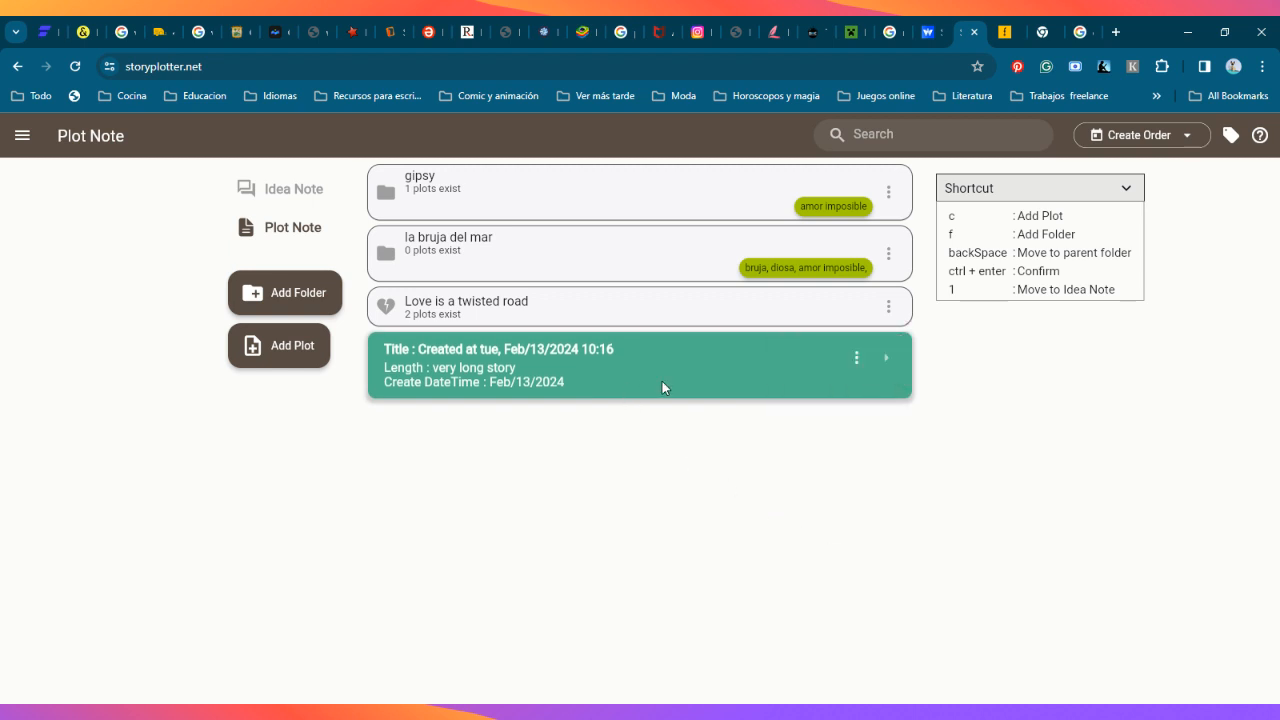
Step: Create a sequel of the very long story plot titled "Created at tue, Feb/13/2024 10:16 Sequel", with Create folders together enabled
click(856, 357)
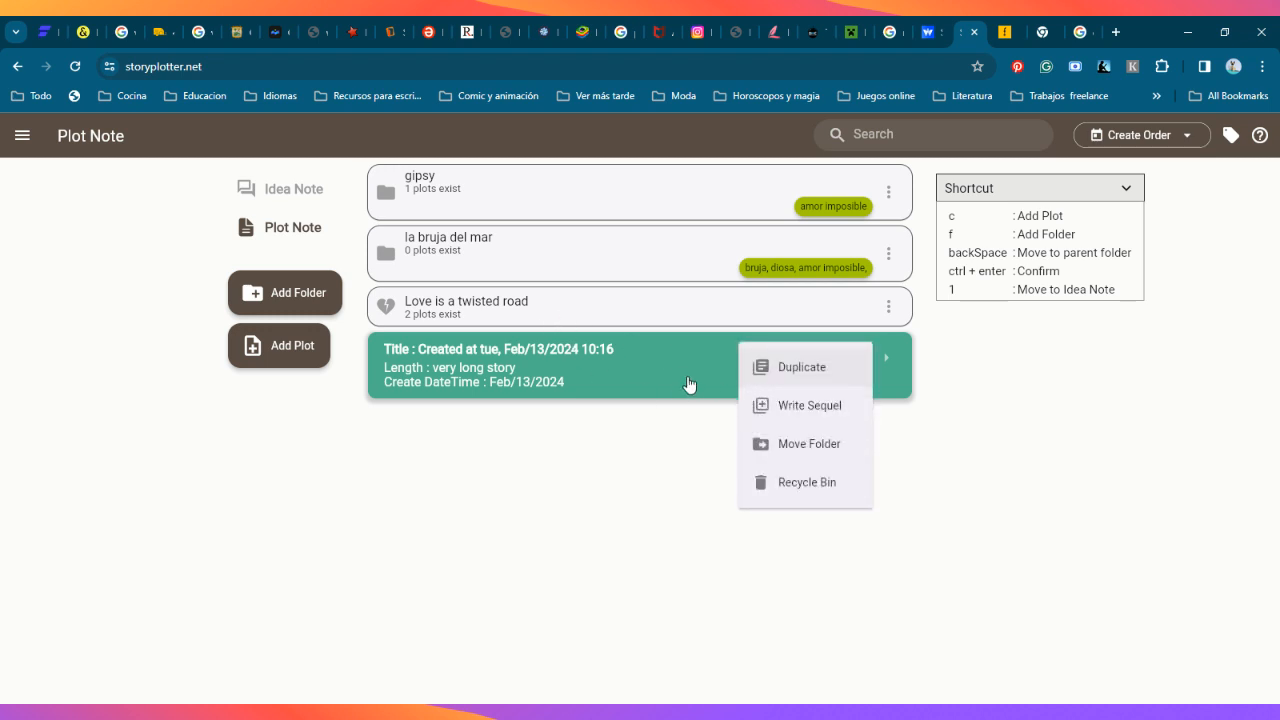
click(800, 410)
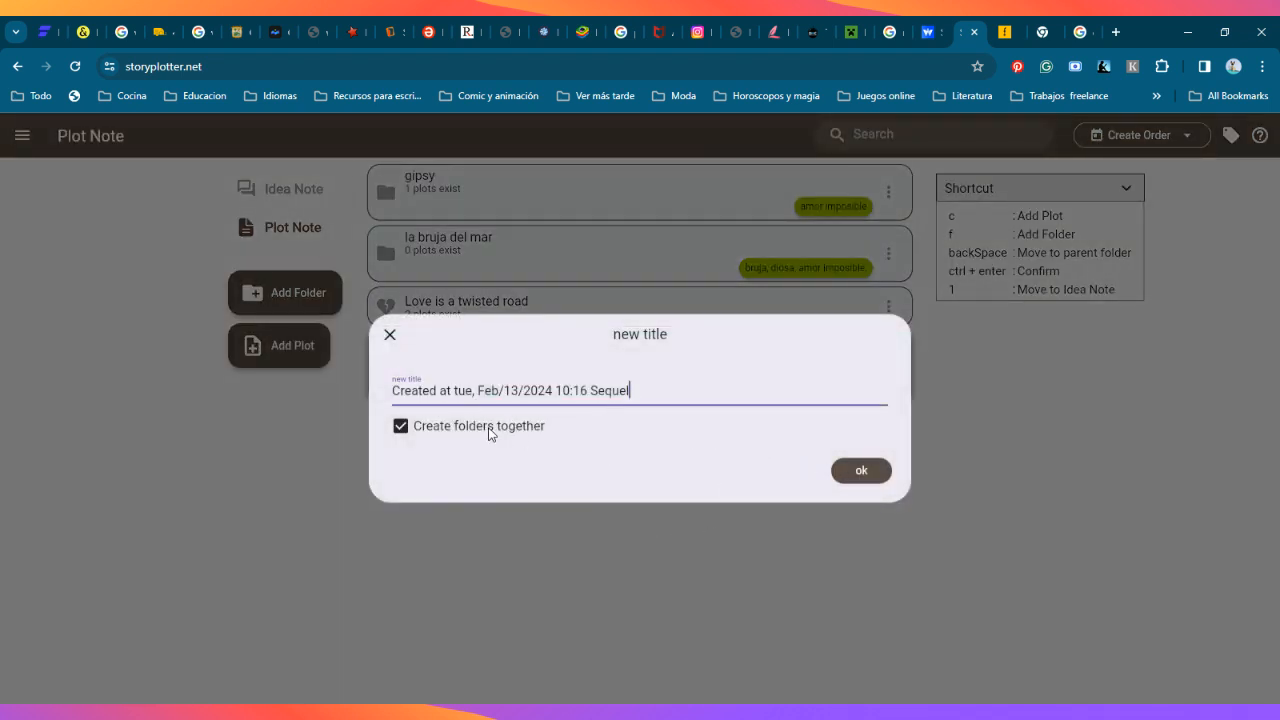
click(864, 474)
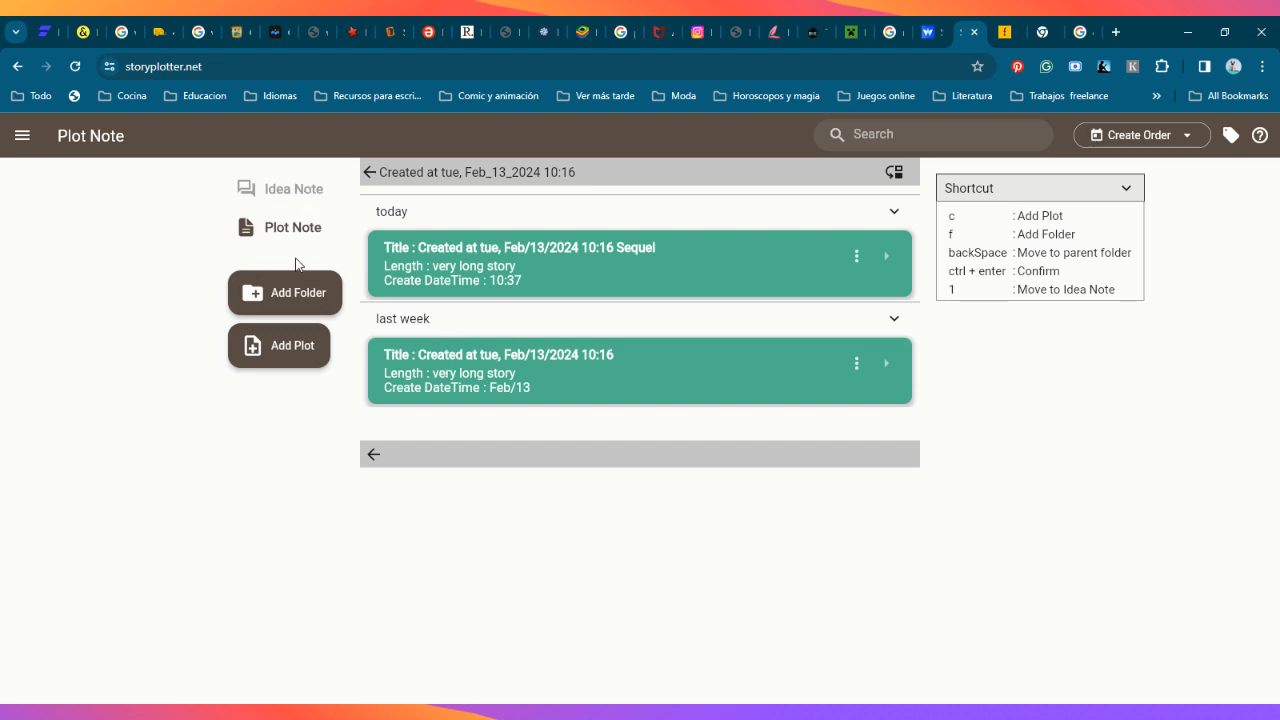
Step: View the name, color and tag settings for a new folder without creating it
click(321, 302)
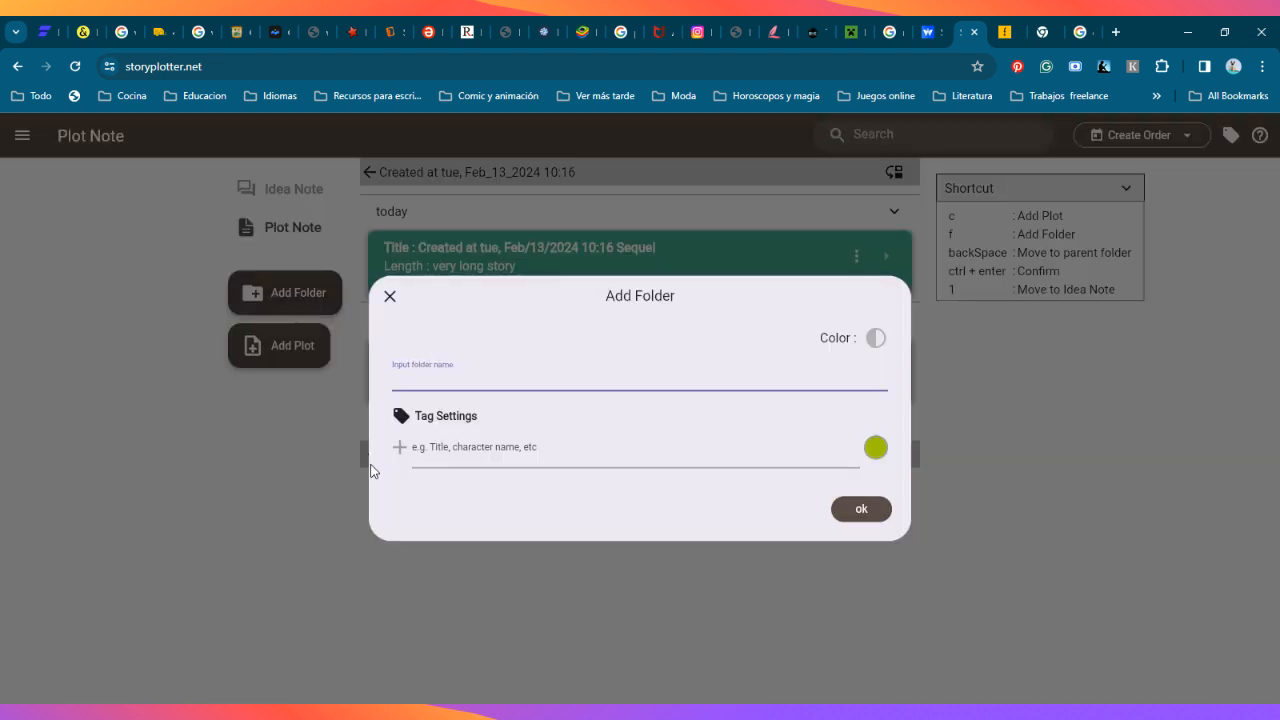
click(386, 299)
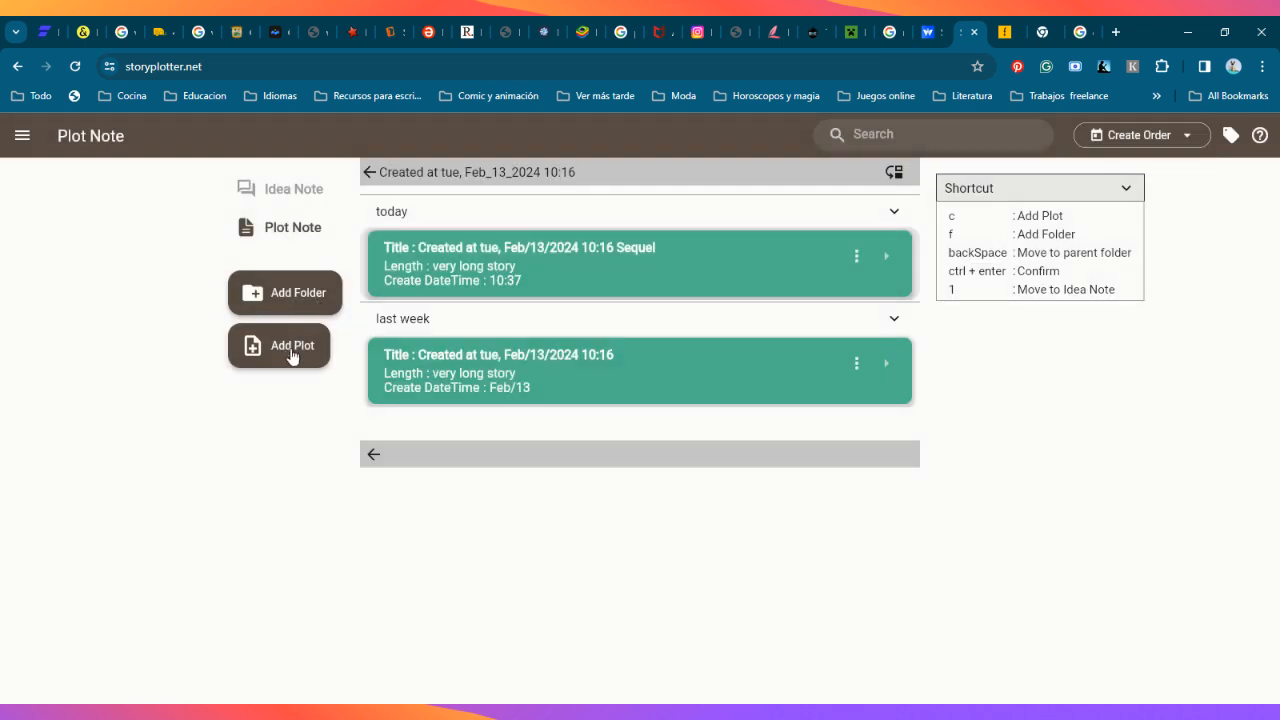
Step: Compare the guidelines of the long, micro, short, free mode and very long options for a new plot, without creating one
click(306, 350)
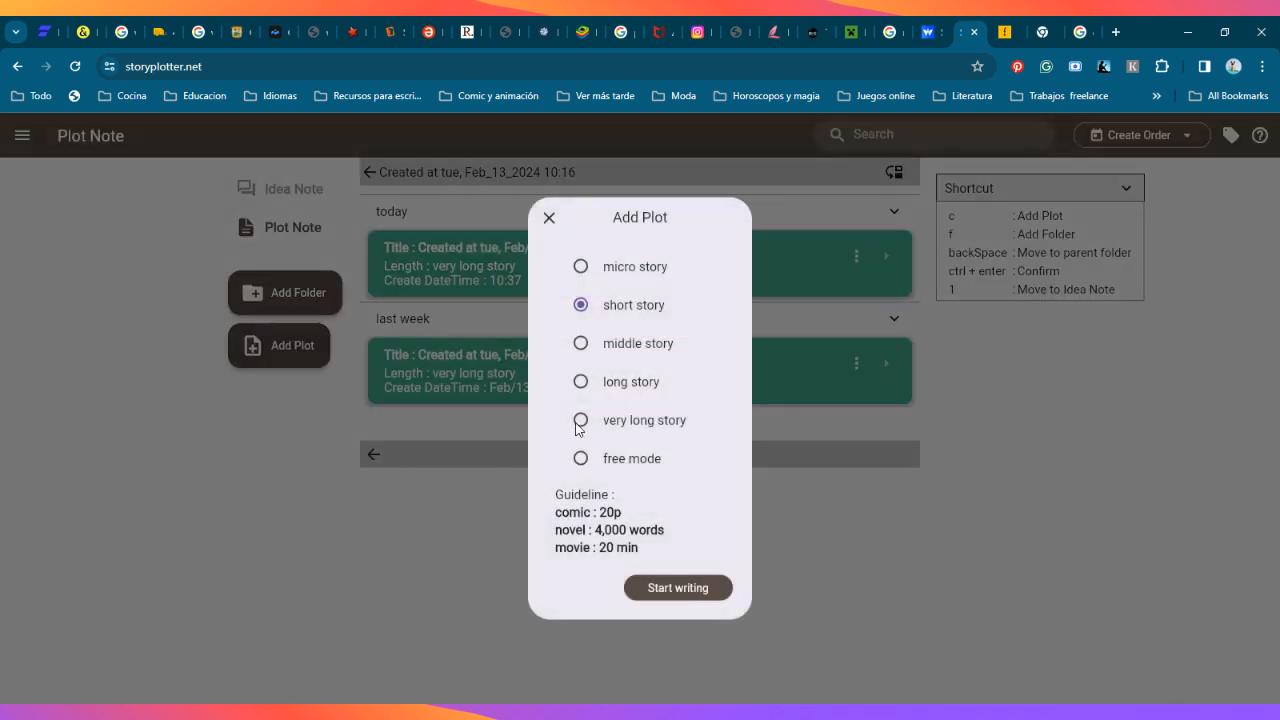
click(615, 381)
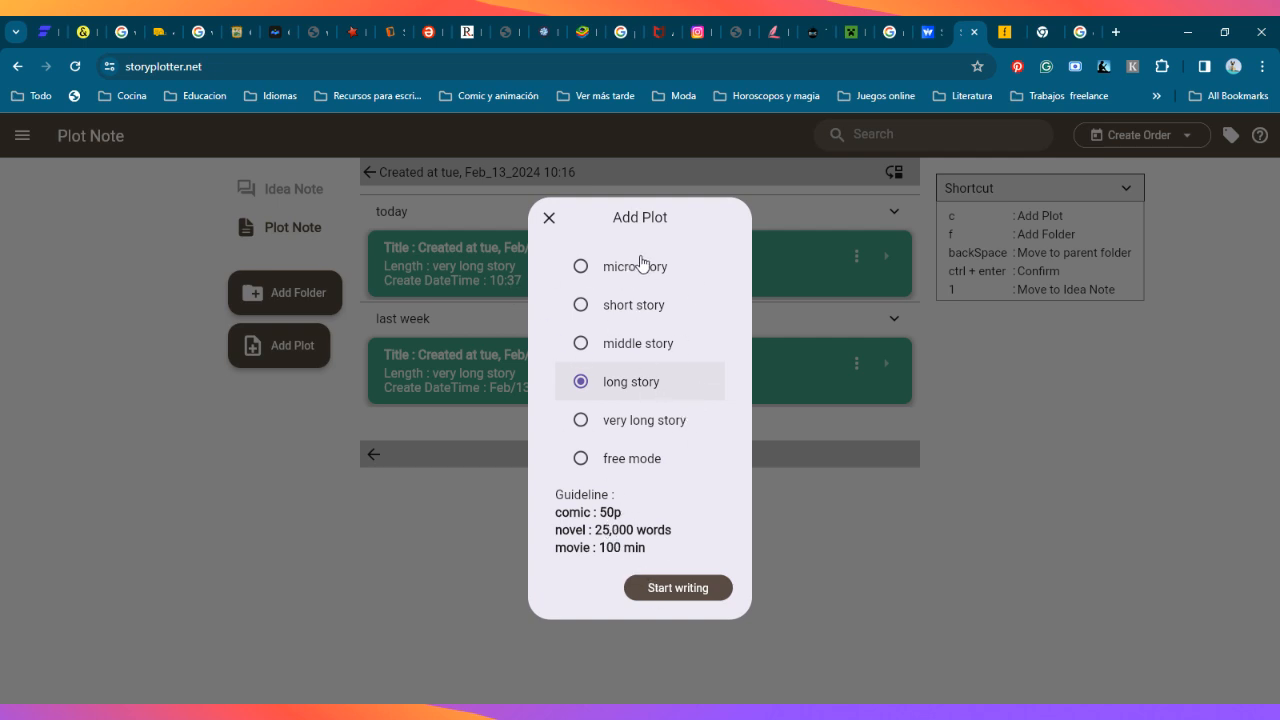
click(581, 267)
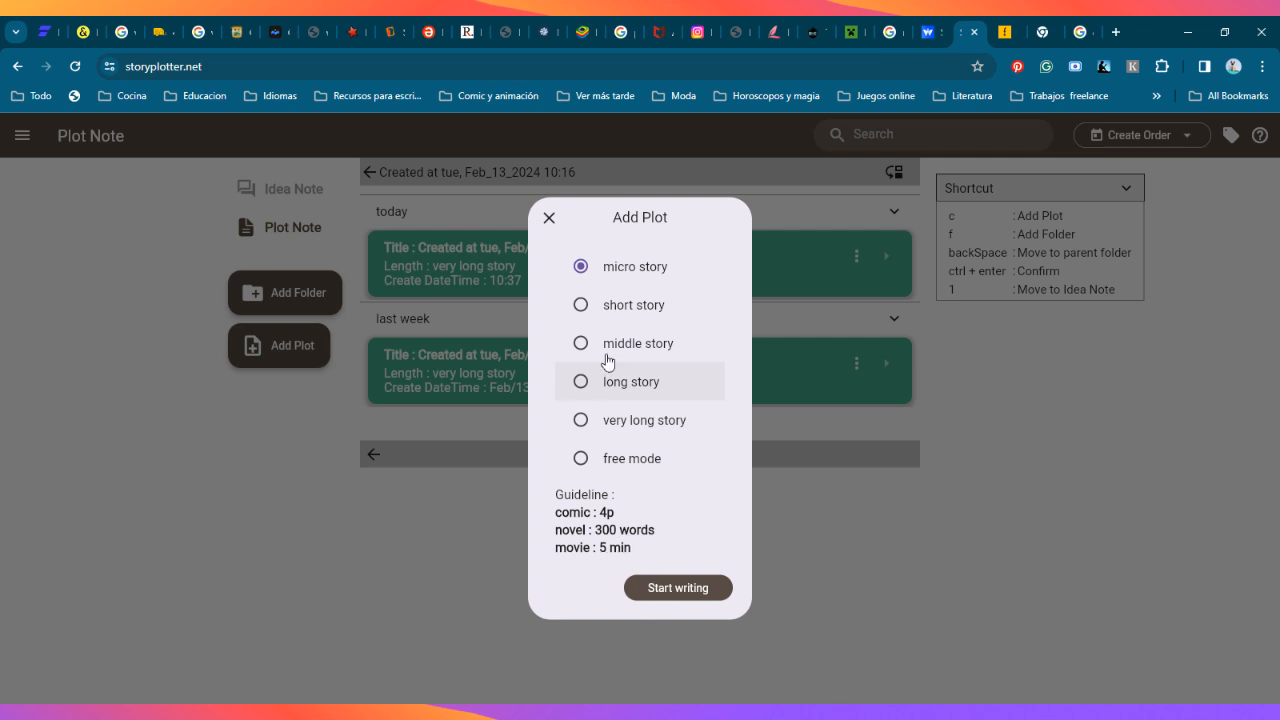
click(581, 306)
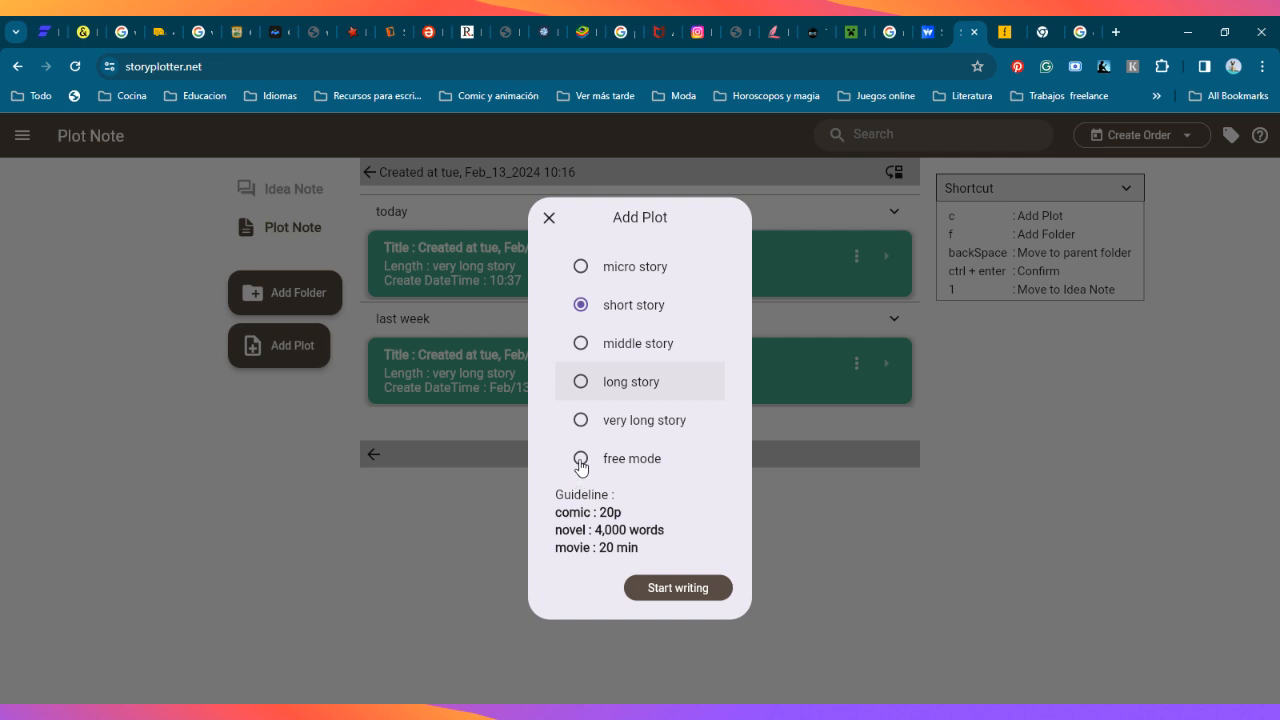
click(581, 459)
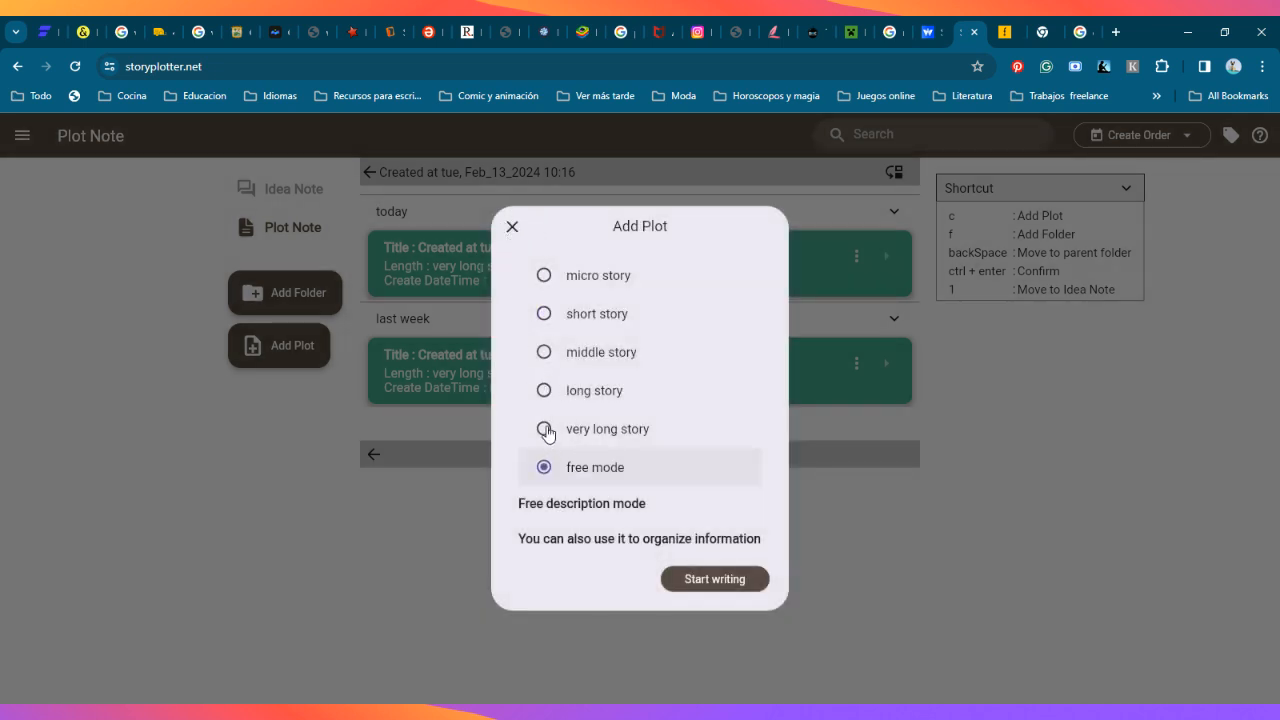
click(545, 430)
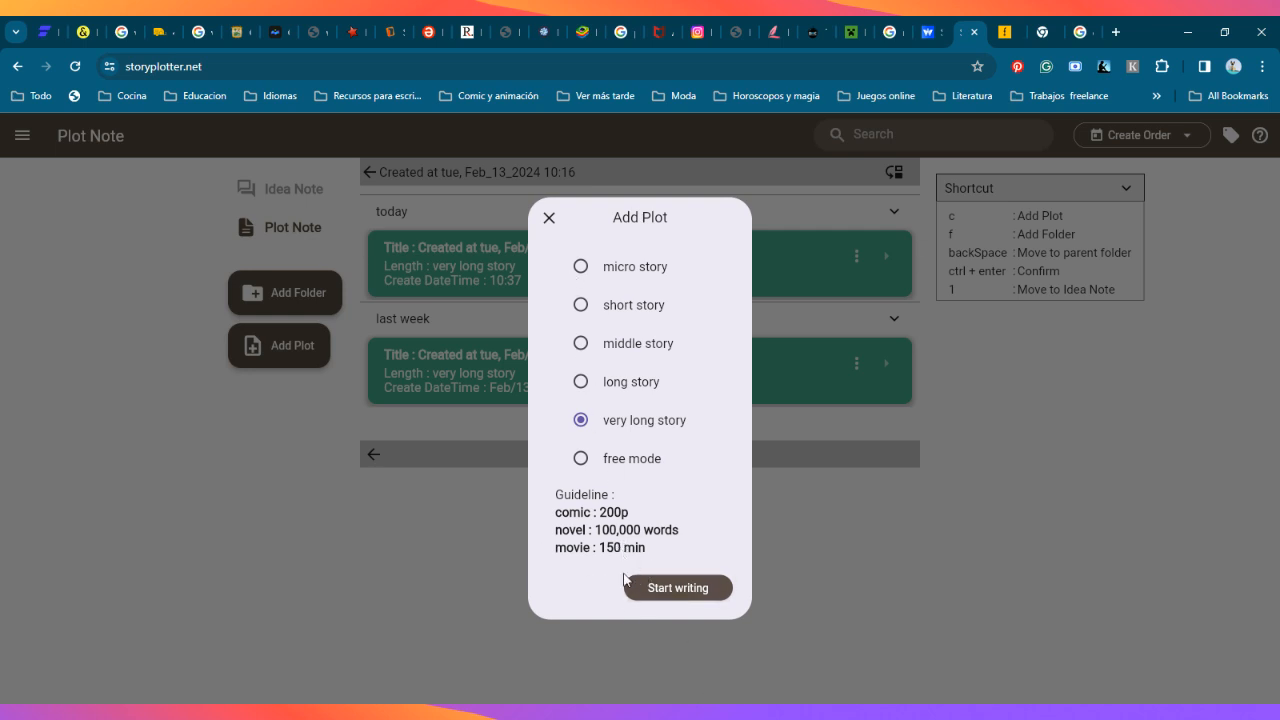
click(549, 218)
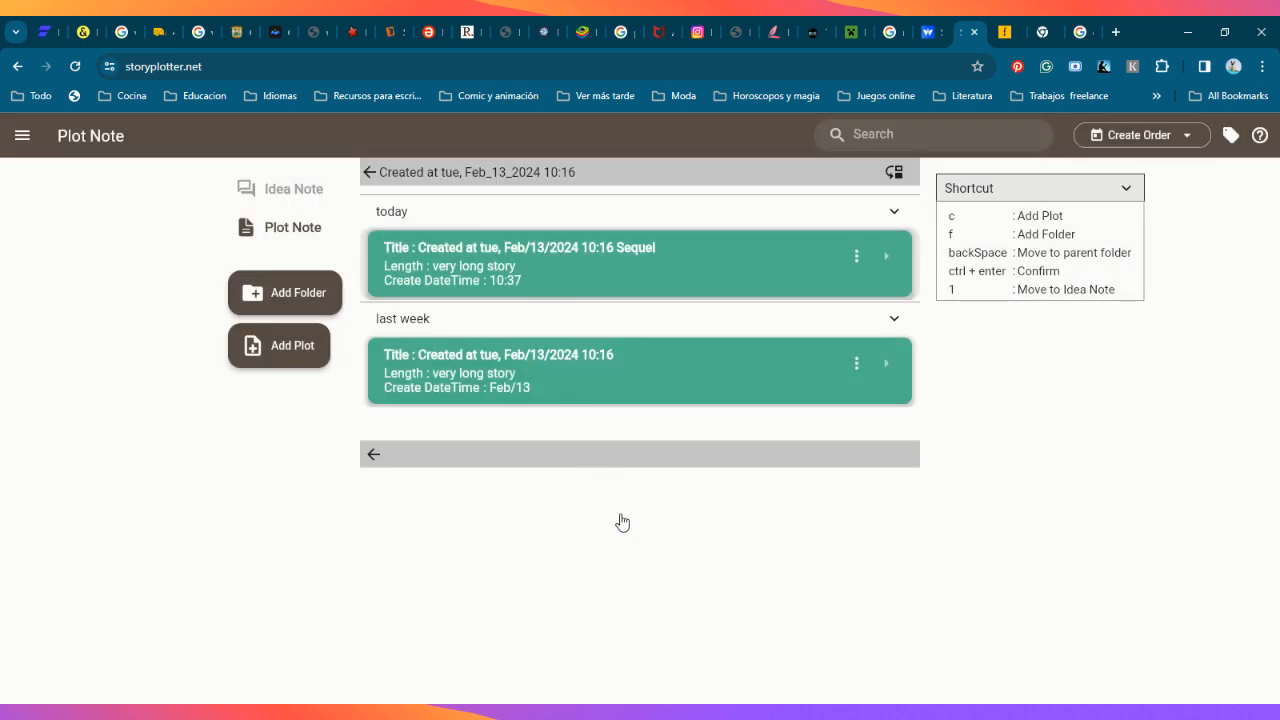
scroll(534, 376, down, 2)
scroll(554, 440, up, 2)
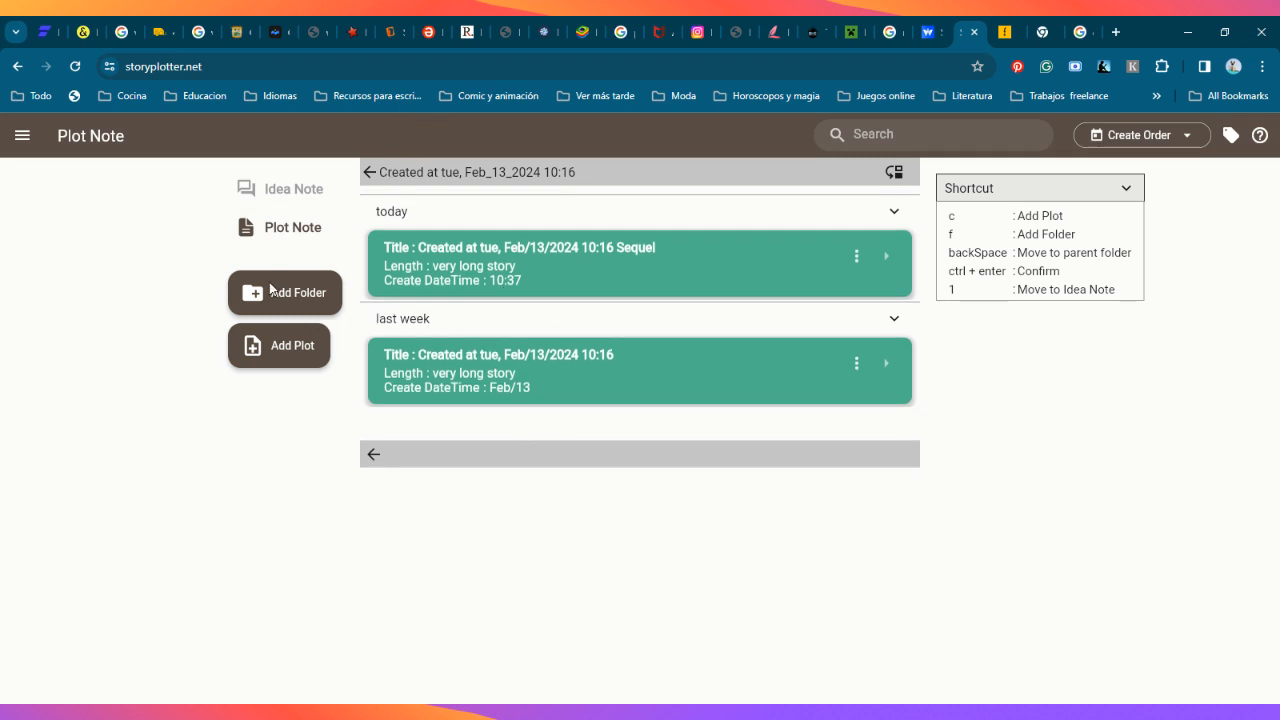
Step: Leave the sequel's folder, look into the Love is a twisted road folder again, and return to the main plot list
click(10, 64)
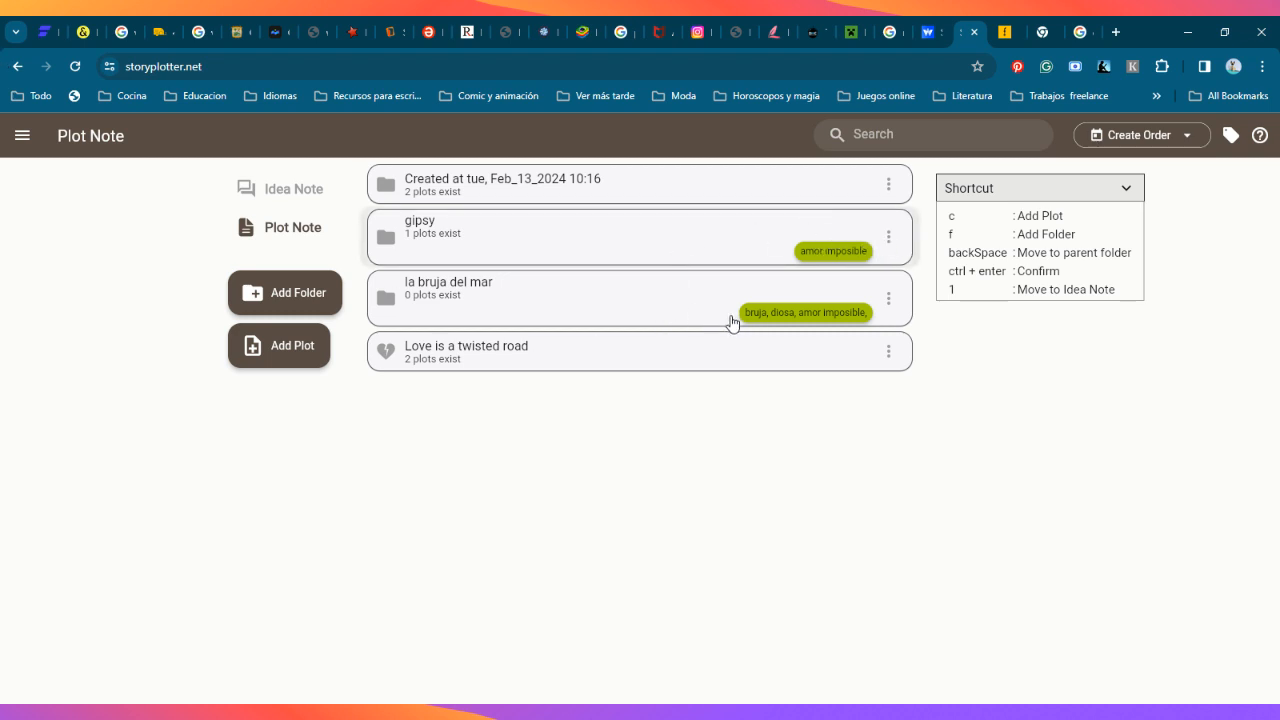
click(650, 362)
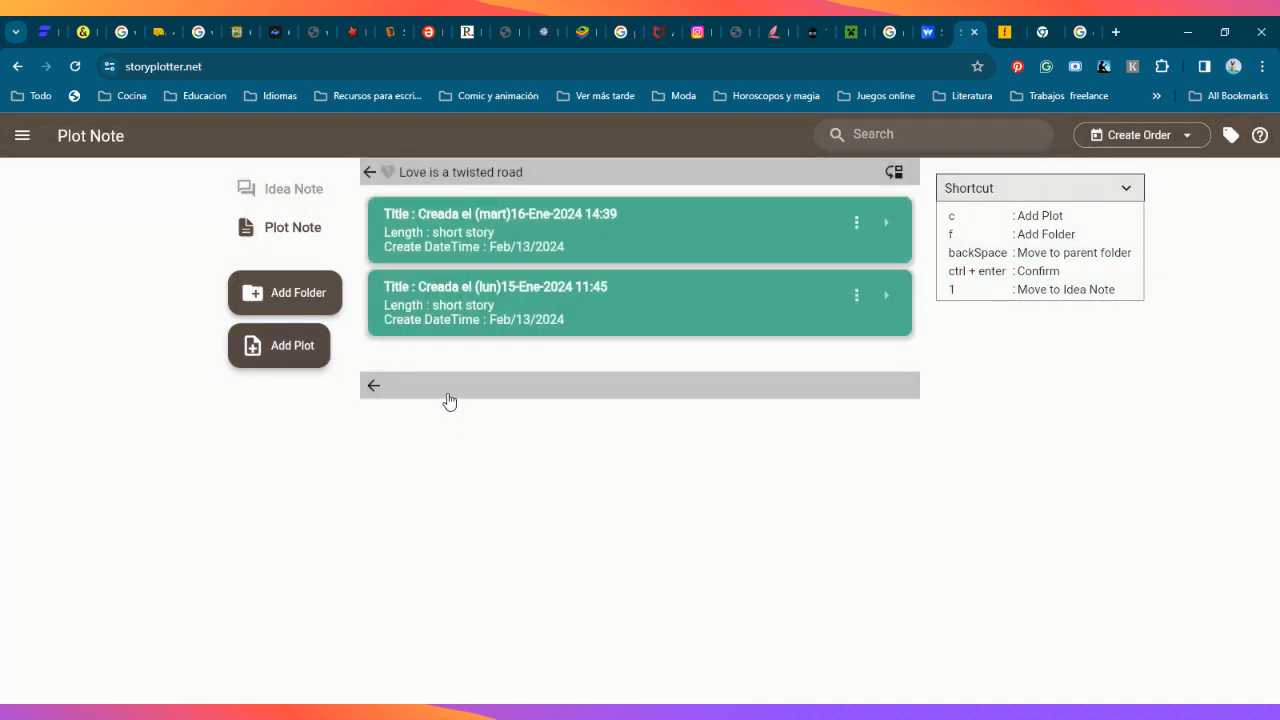
click(373, 388)
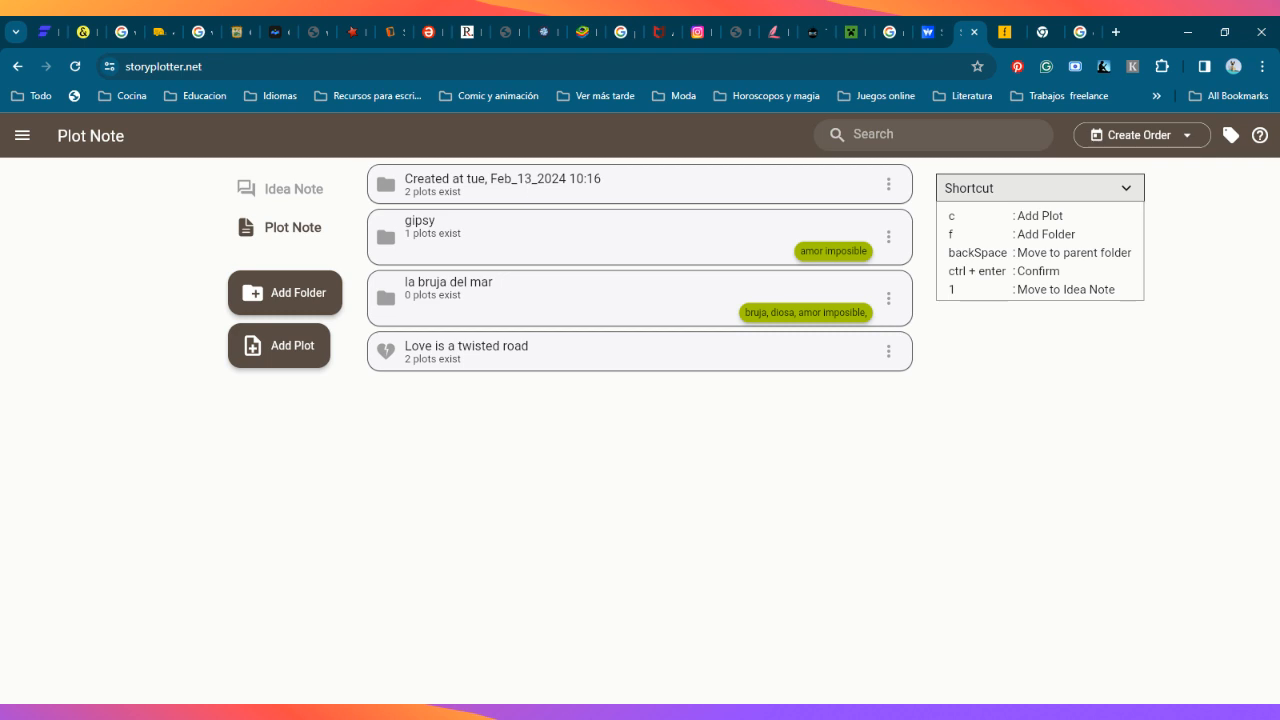
Step: Open the very long story sequel from its folder and view the title, description and position settings for a new chapter without adding one
click(528, 186)
click(508, 266)
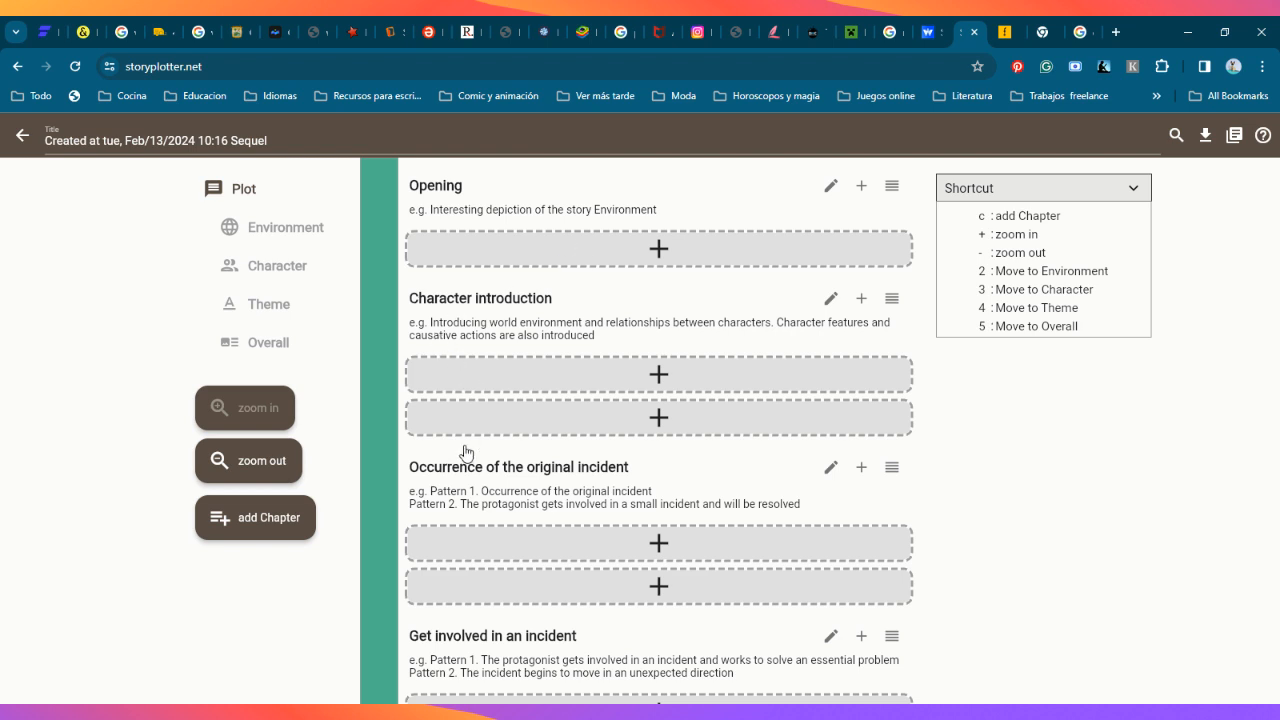
click(293, 522)
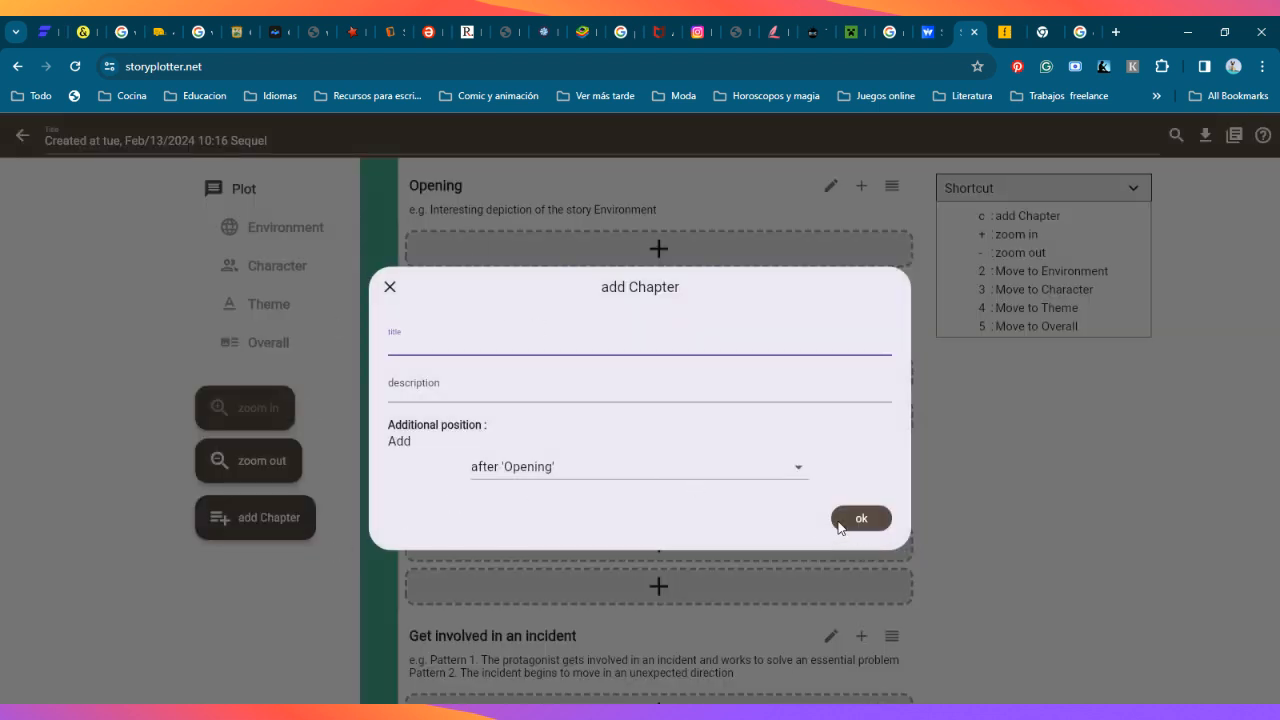
click(390, 287)
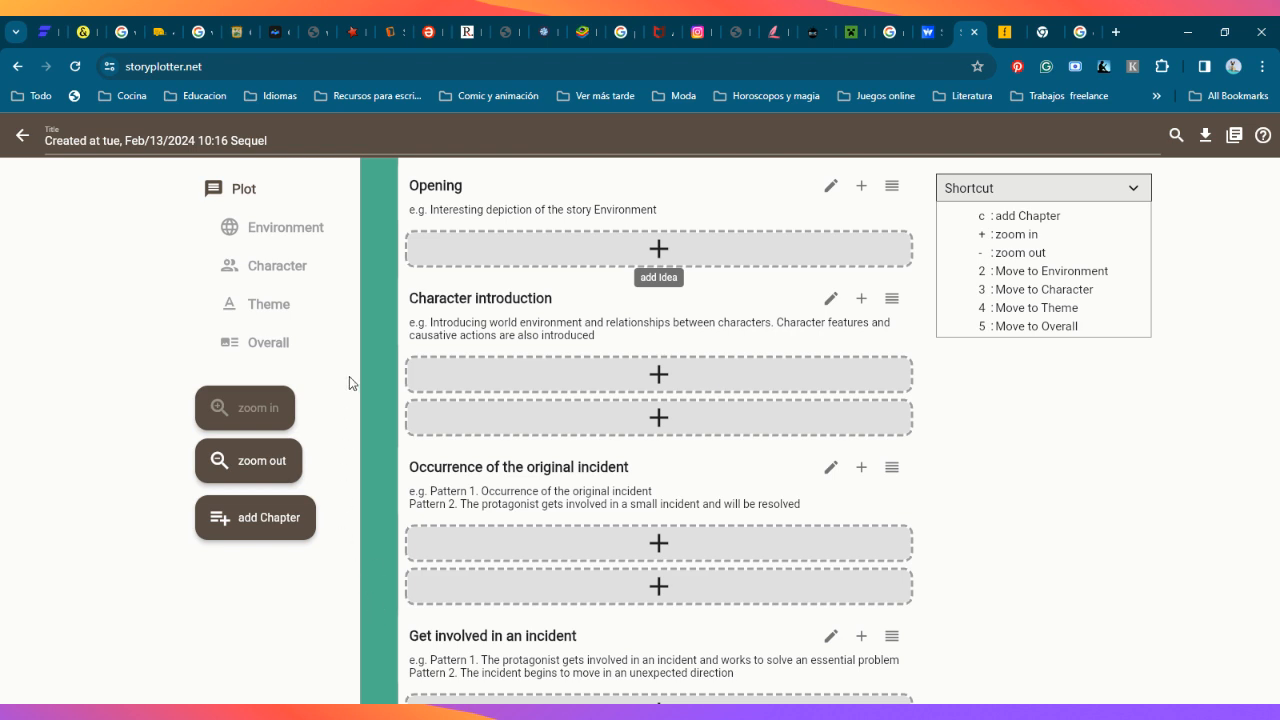
Step: View the sequel's character list and the contents of its character folder, and return to the plots in the sequel's folder
click(289, 268)
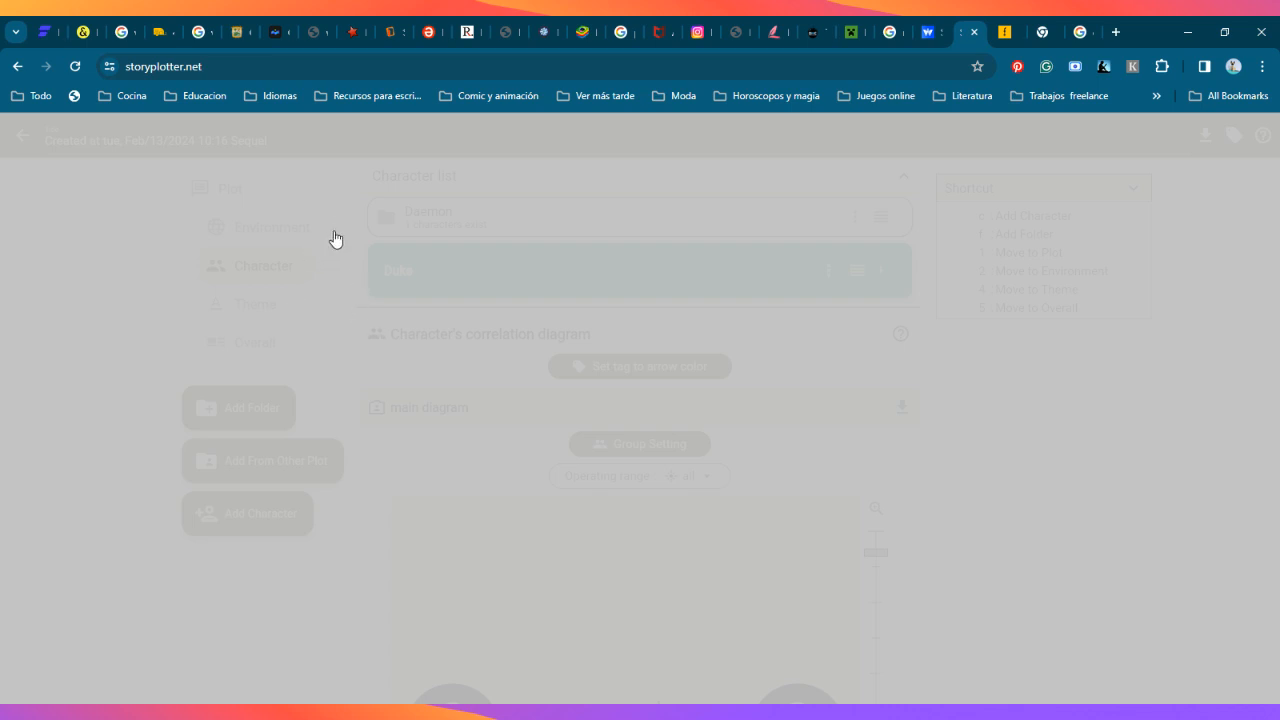
click(391, 221)
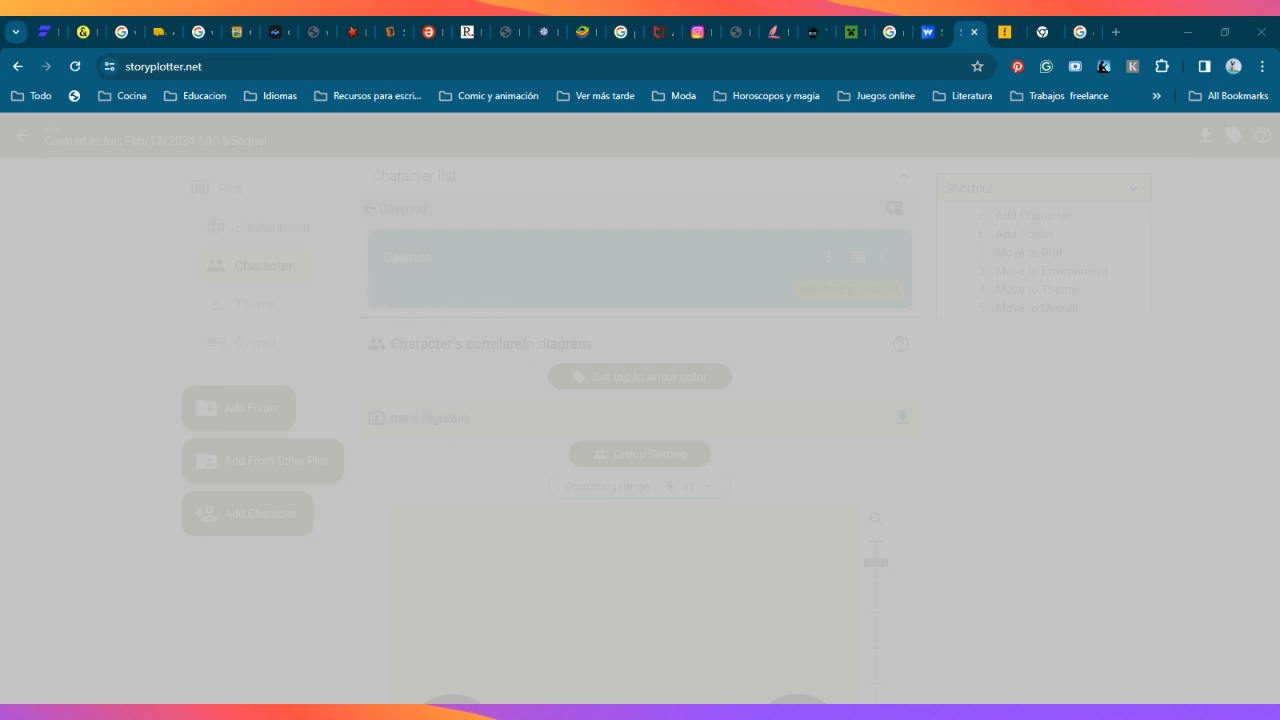
click(15, 70)
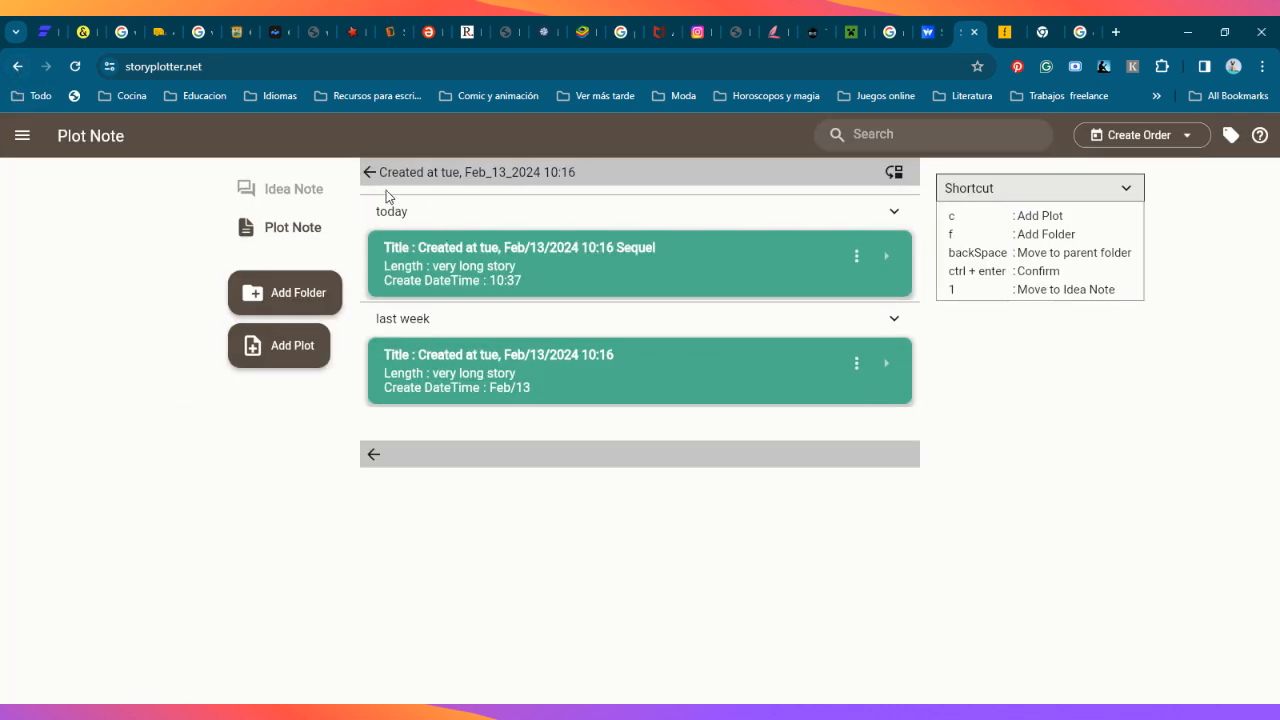
Step: Reopen the sequel plot and read the example guidance for its chapters from Opening to Thoughts on the theme
click(755, 267)
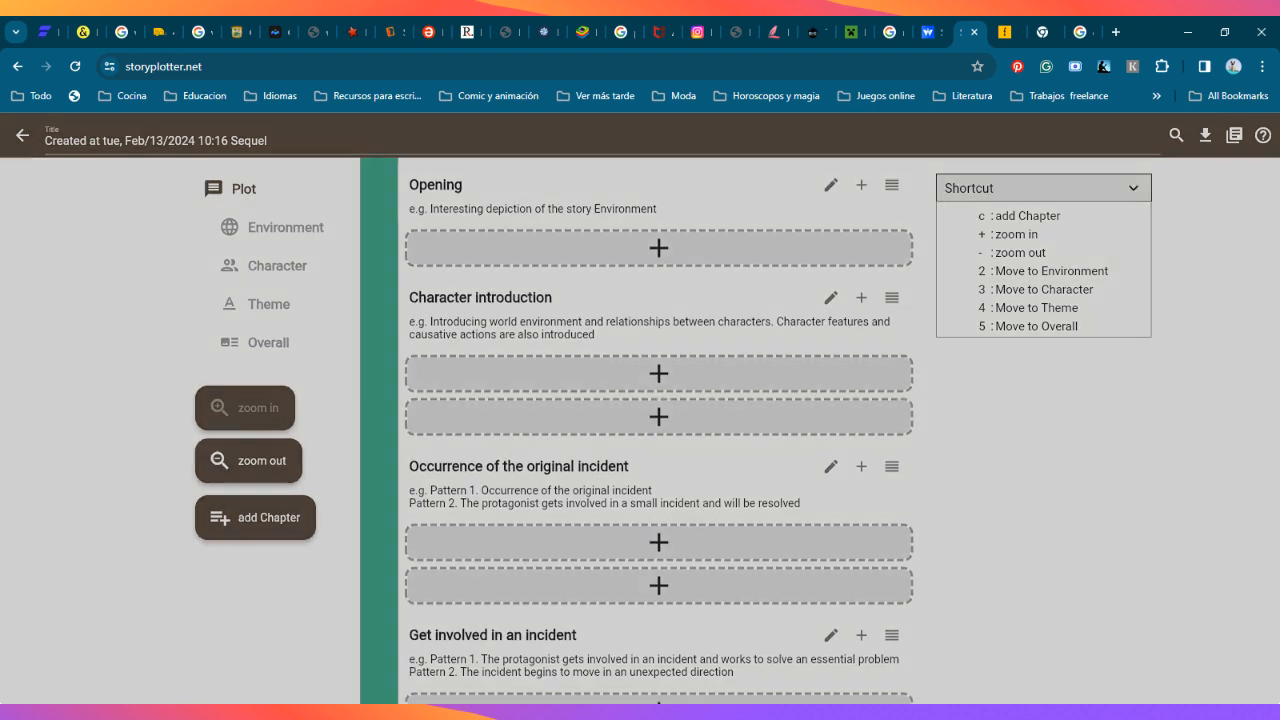
scroll(700, 441, down, 1)
scroll(680, 586, down, 1)
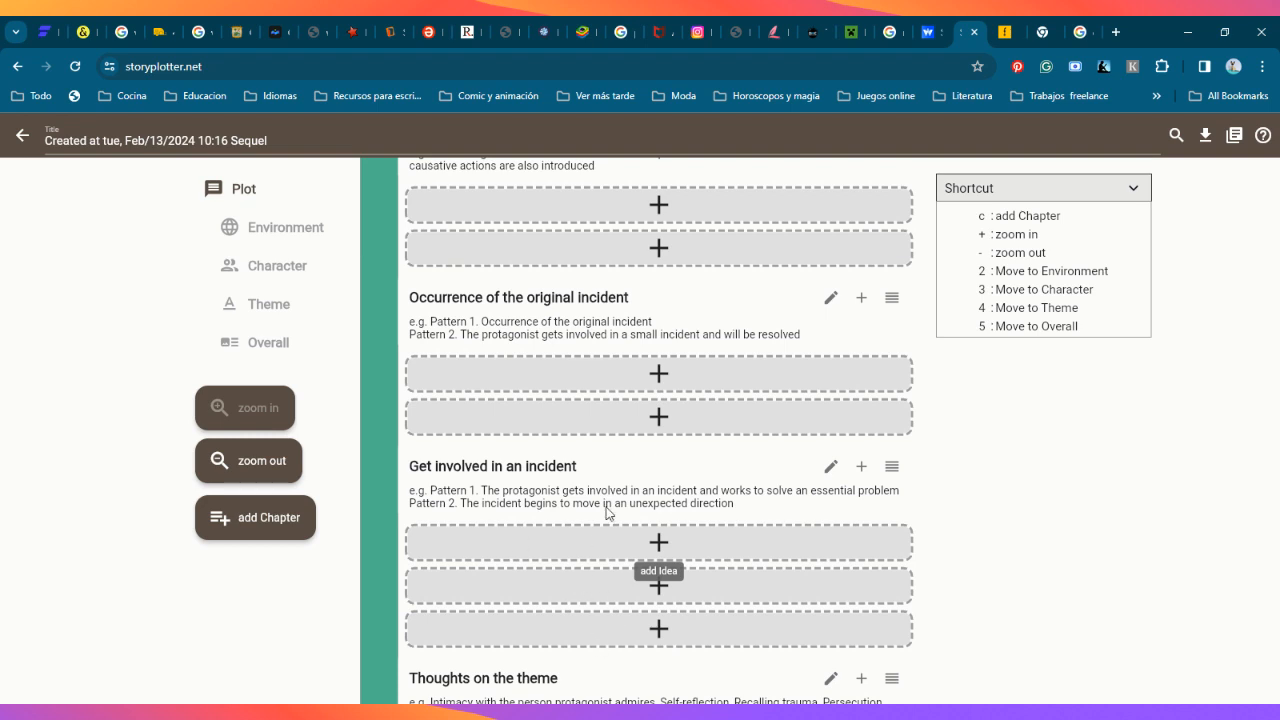
scroll(733, 476, up, 2)
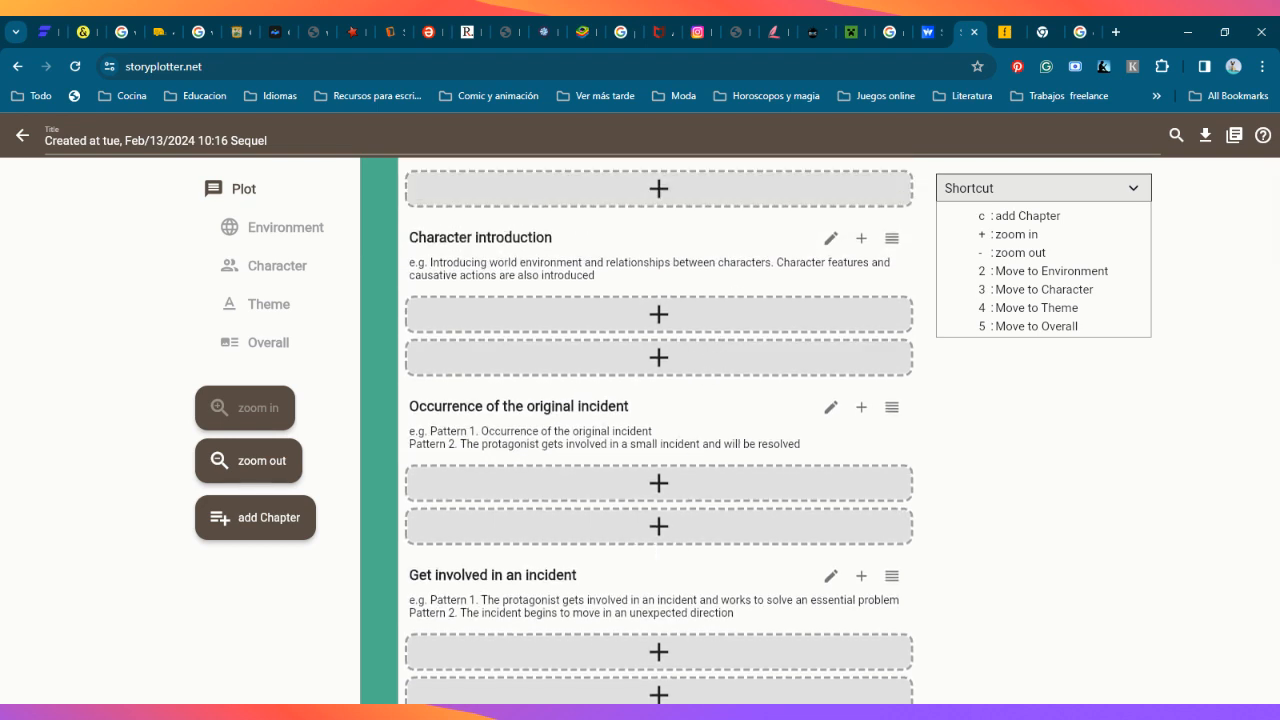
scroll(732, 297, up, 1)
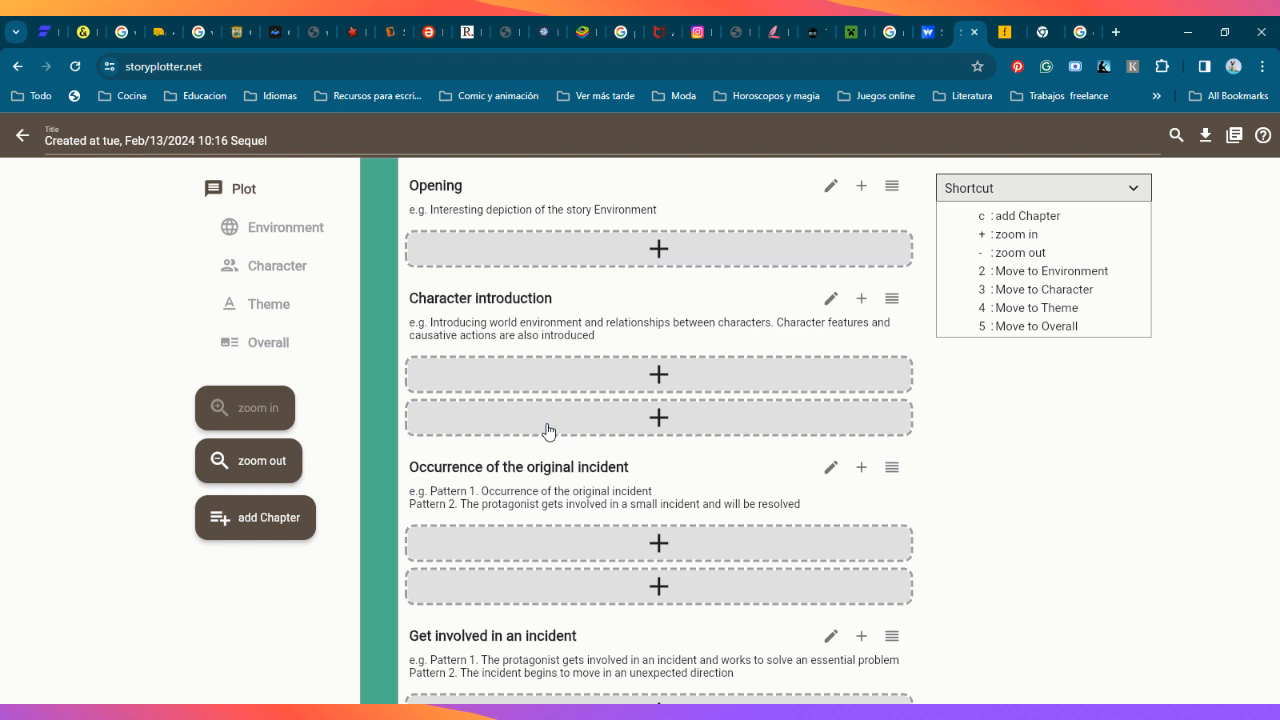
click(725, 334)
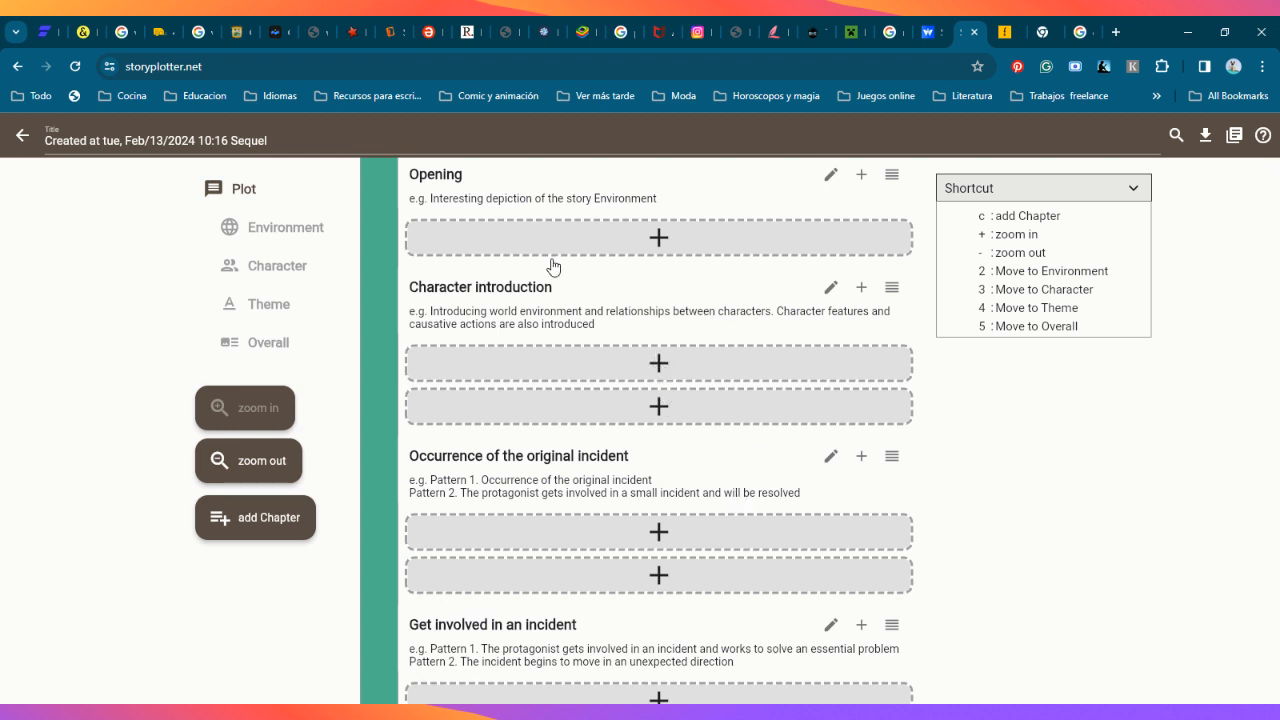
click(676, 505)
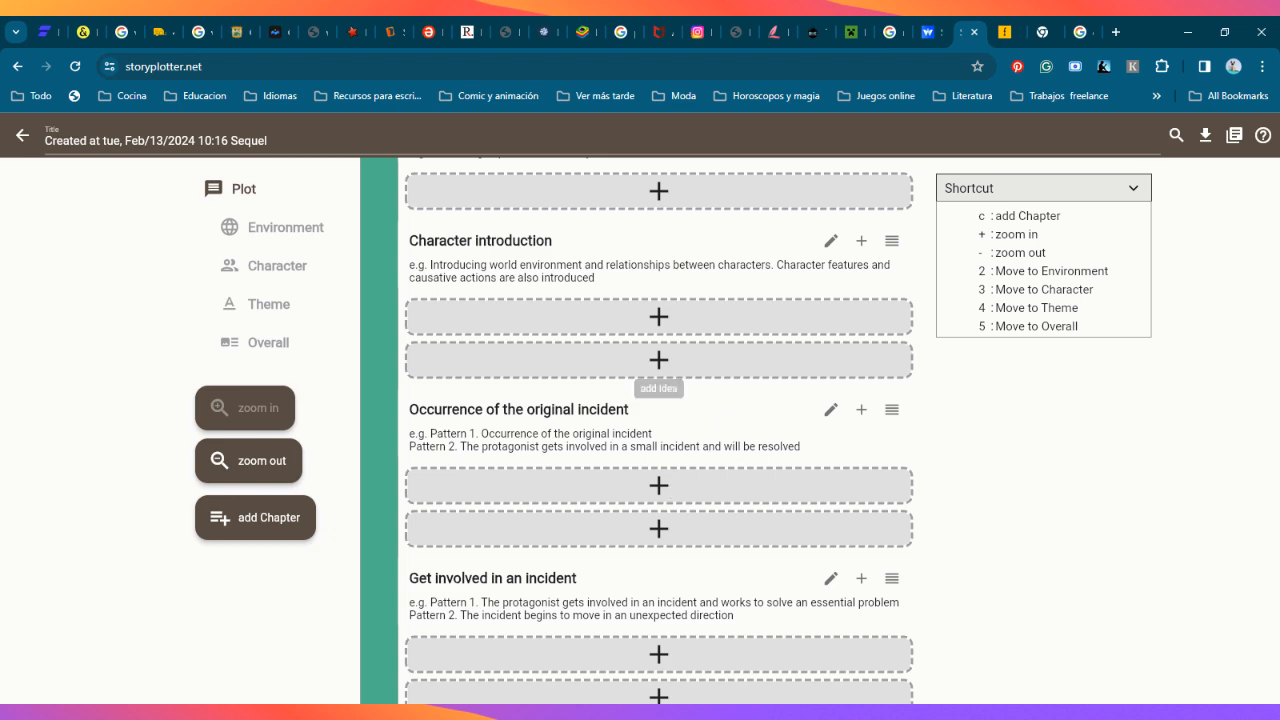
scroll(729, 334, down, 1)
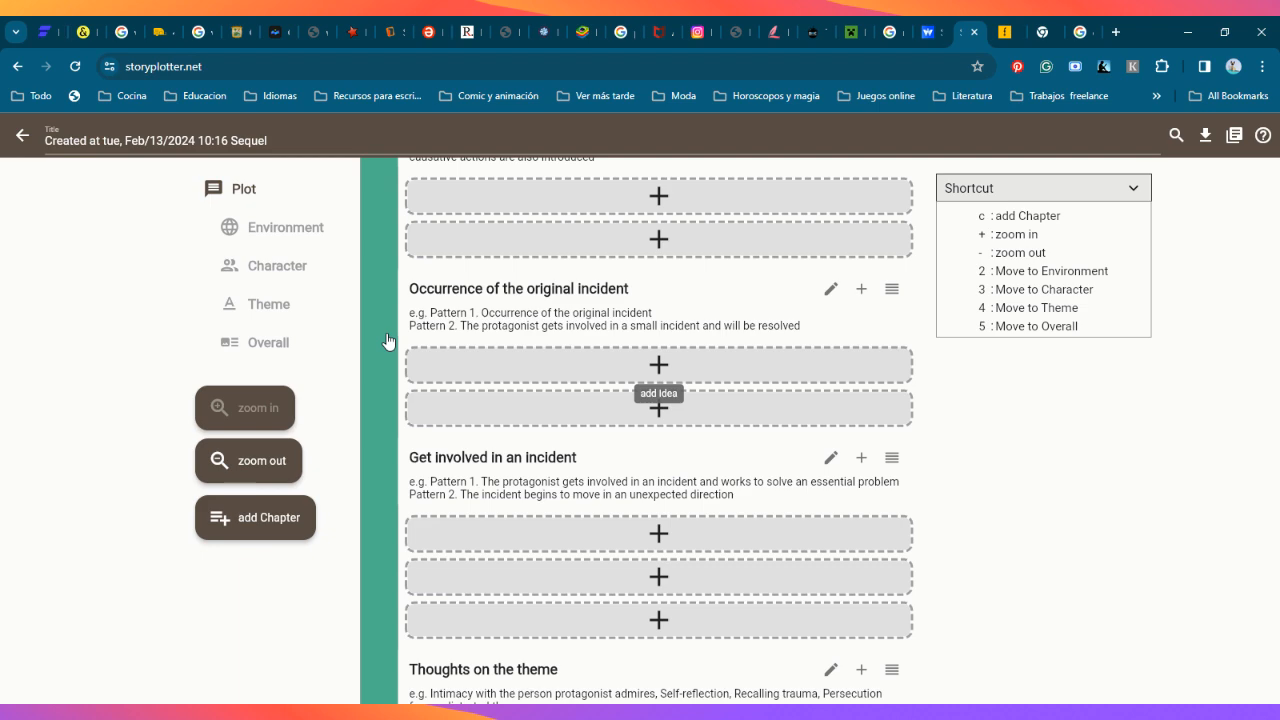
scroll(620, 410, down, 1)
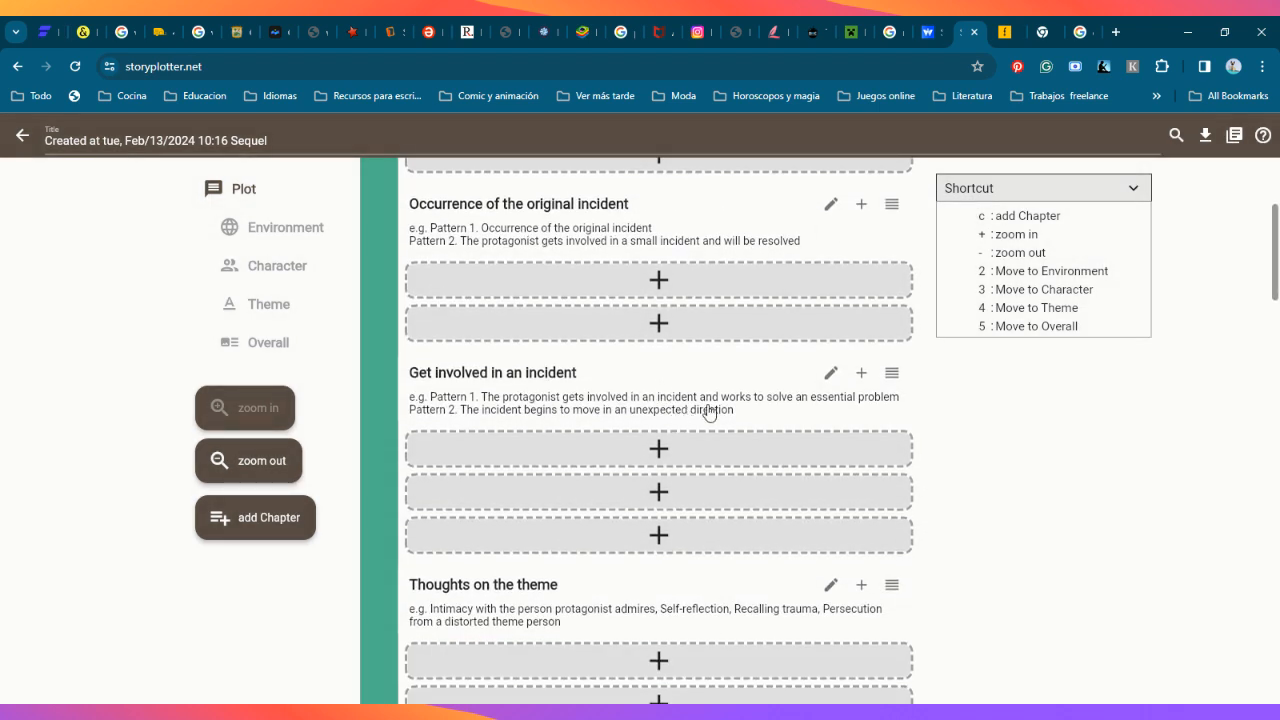
scroll(700, 405, down, 1)
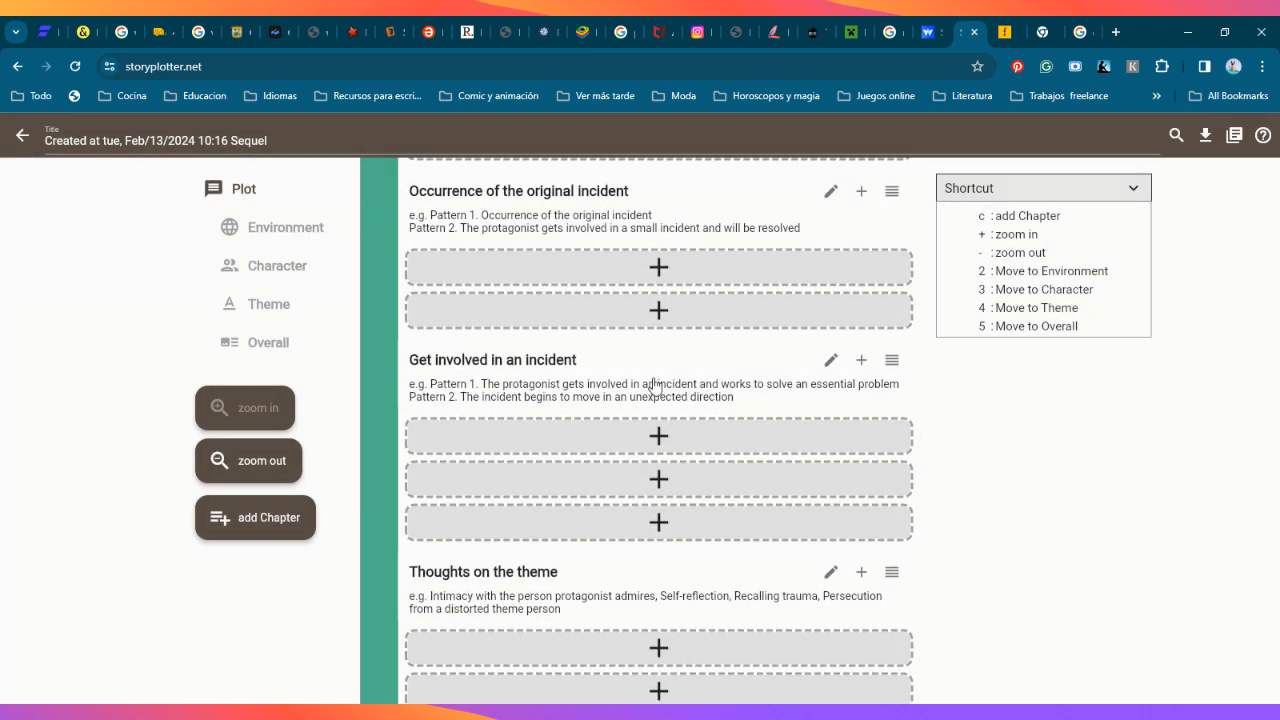
scroll(690, 395, up, 2)
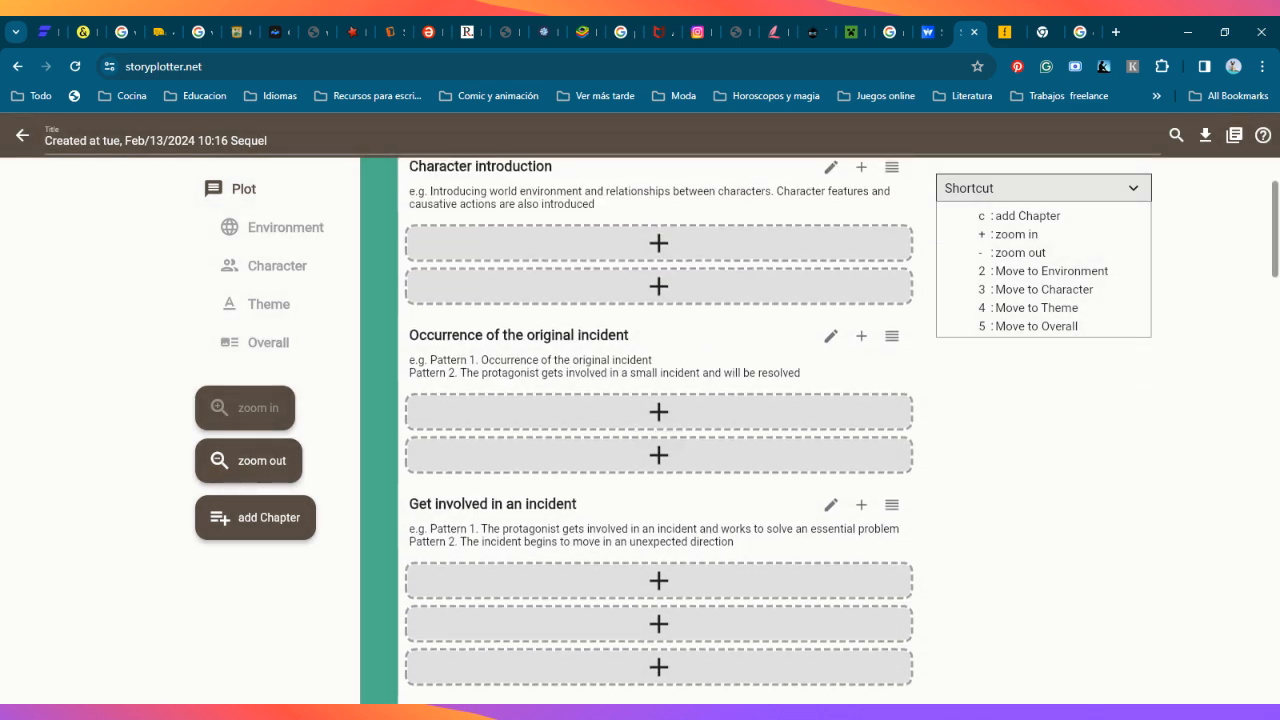
scroll(657, 330, up, 1)
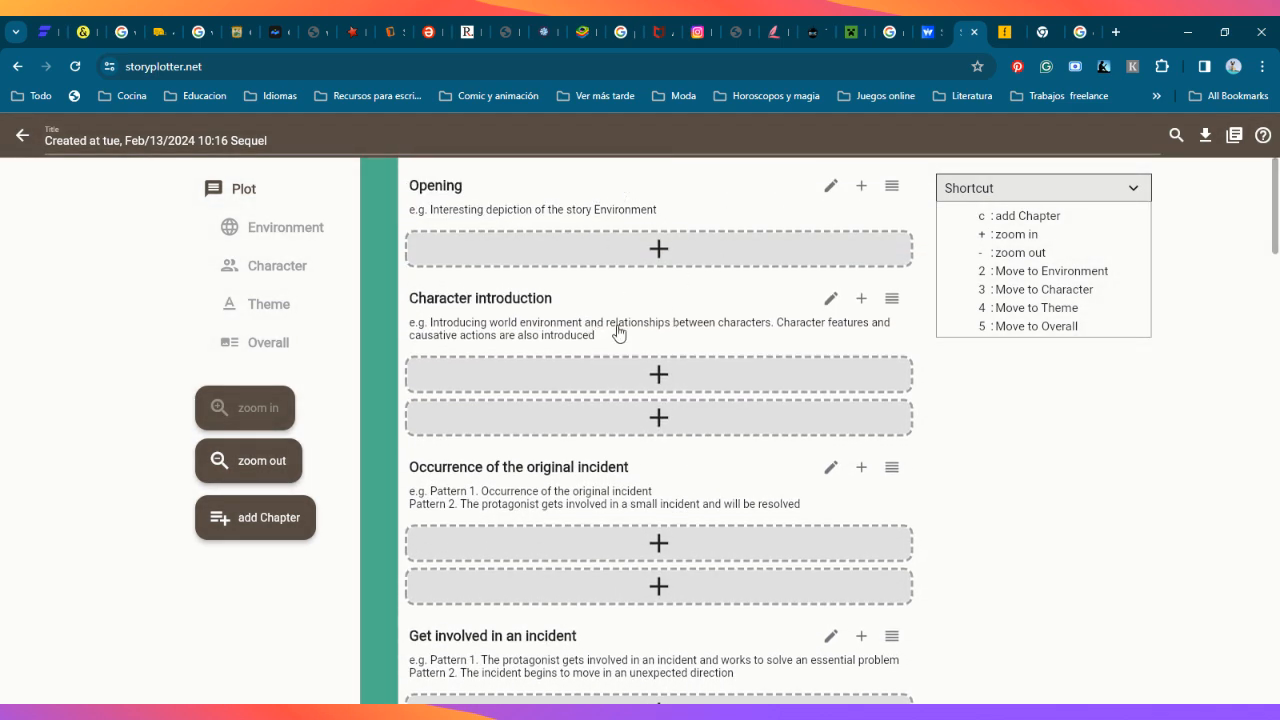
scroll(662, 292, down, 1)
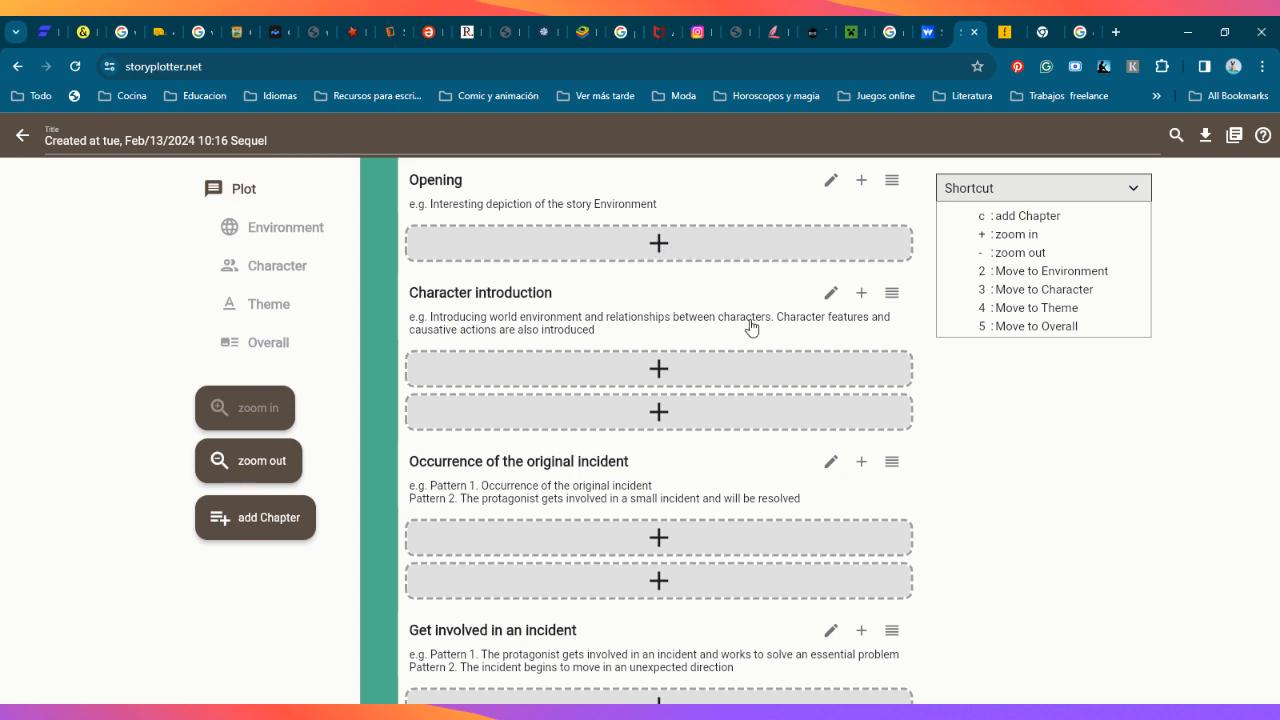
scroll(751, 300, down, 1)
scroll(751, 277, up, 1)
scroll(731, 323, up, 1)
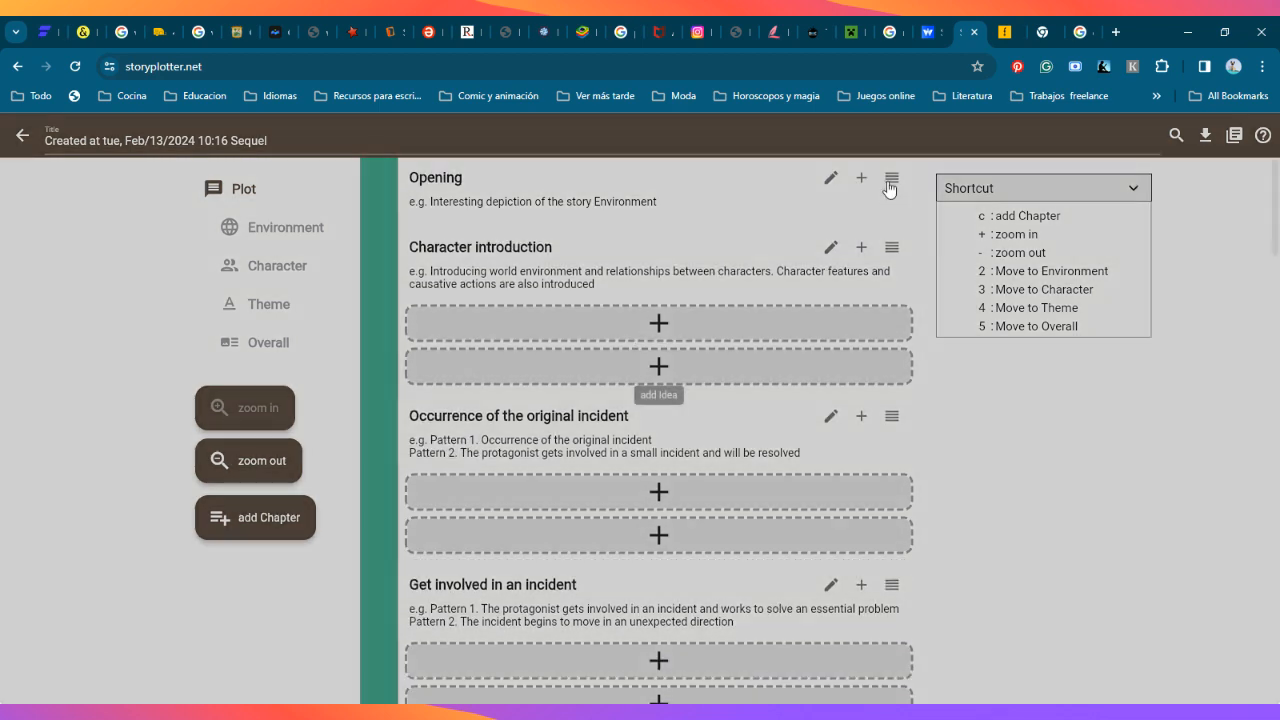
Step: View the editable title and description of the Opening chapter and close its editor by accepting the existing text
click(890, 183)
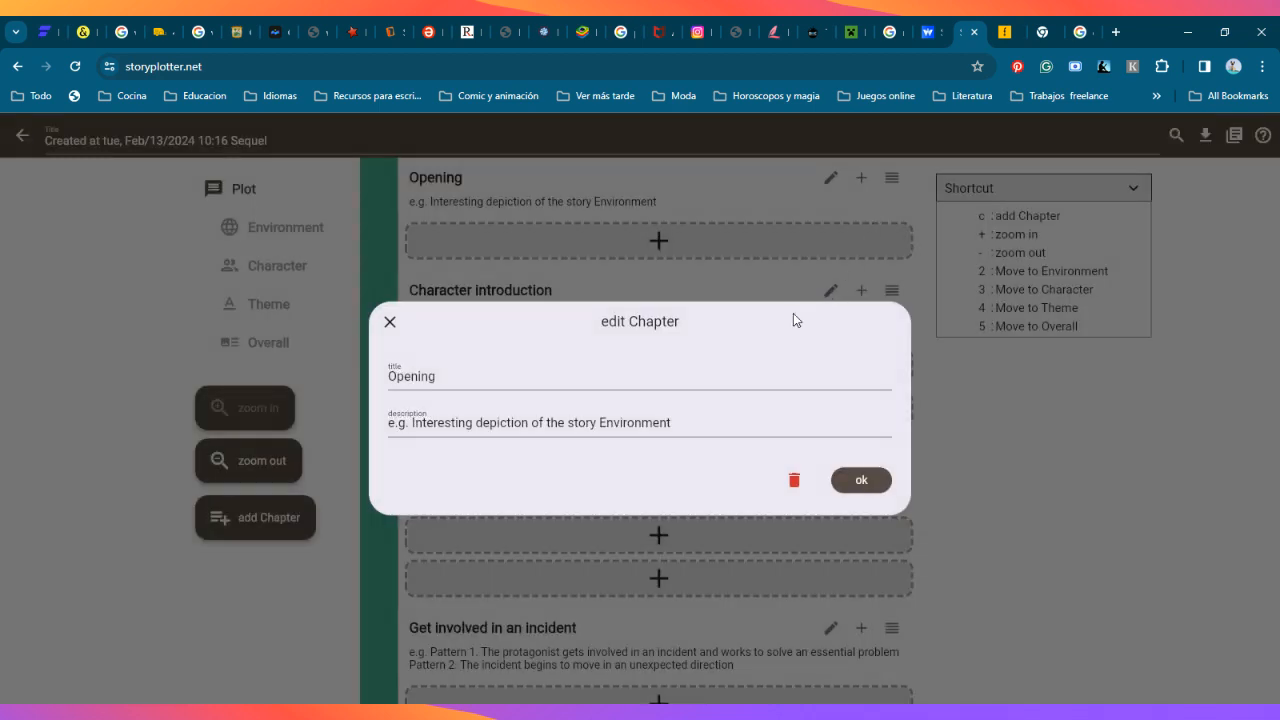
click(444, 384)
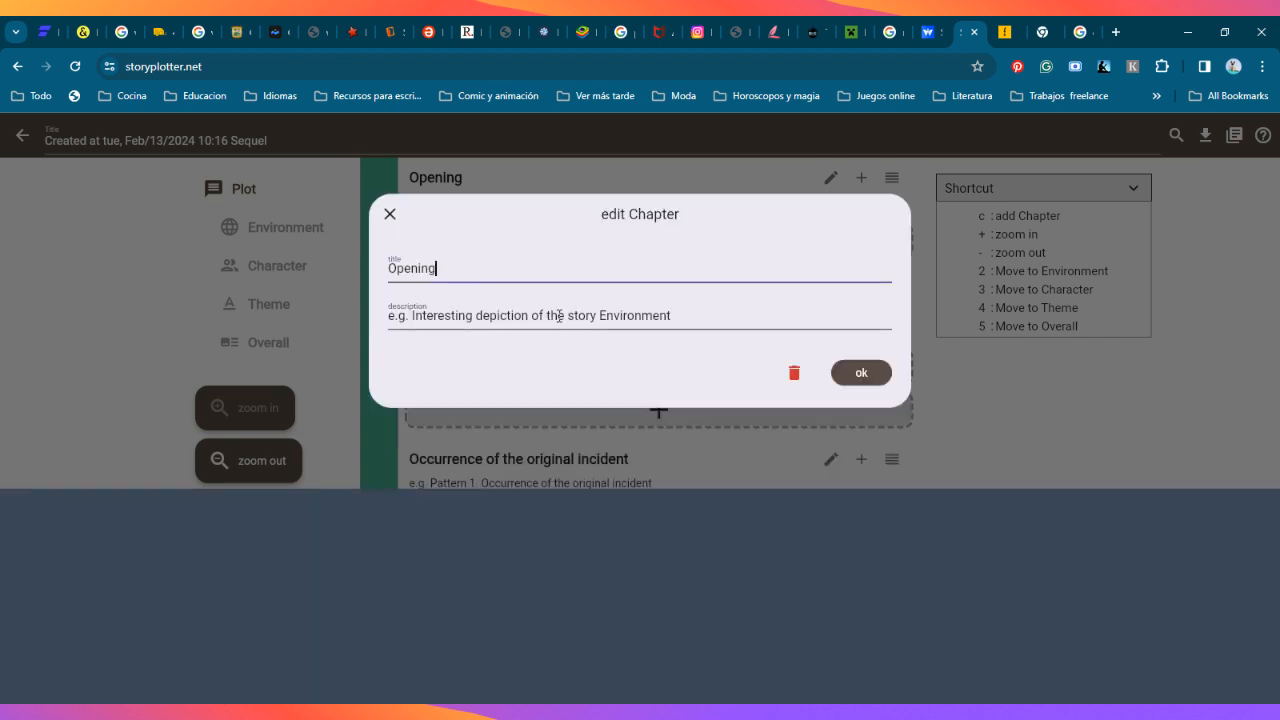
click(566, 315)
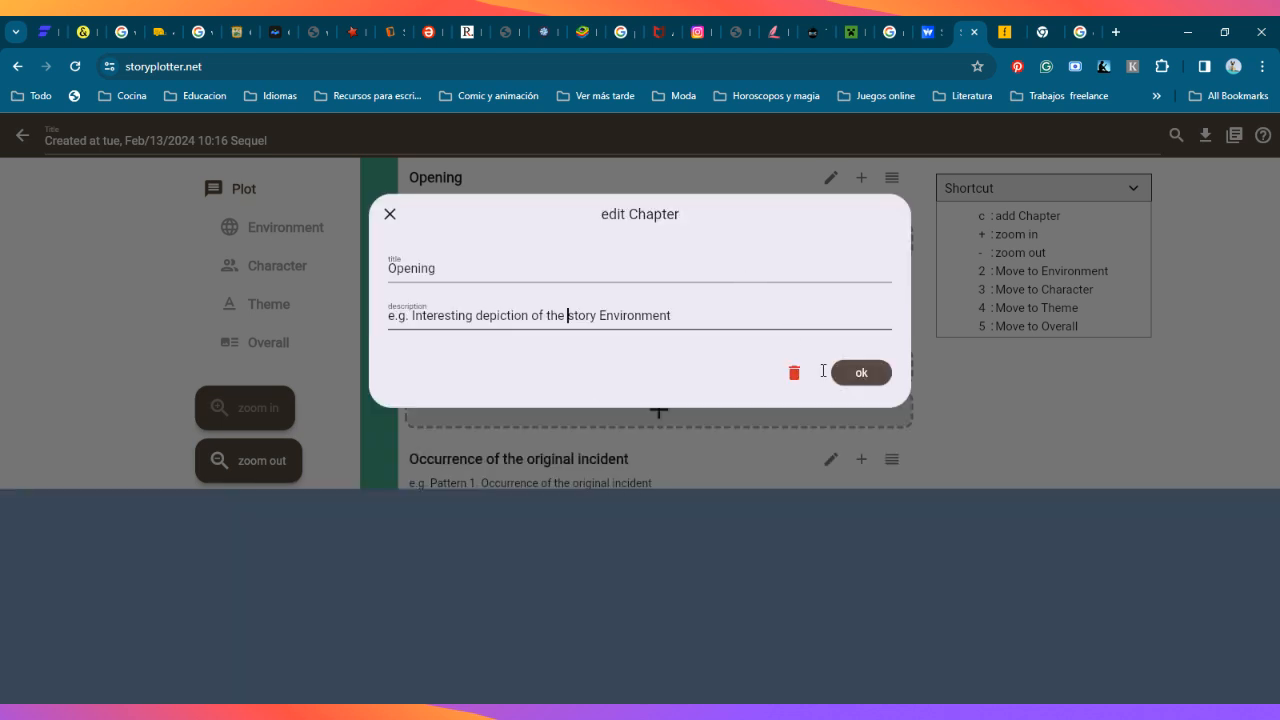
click(856, 373)
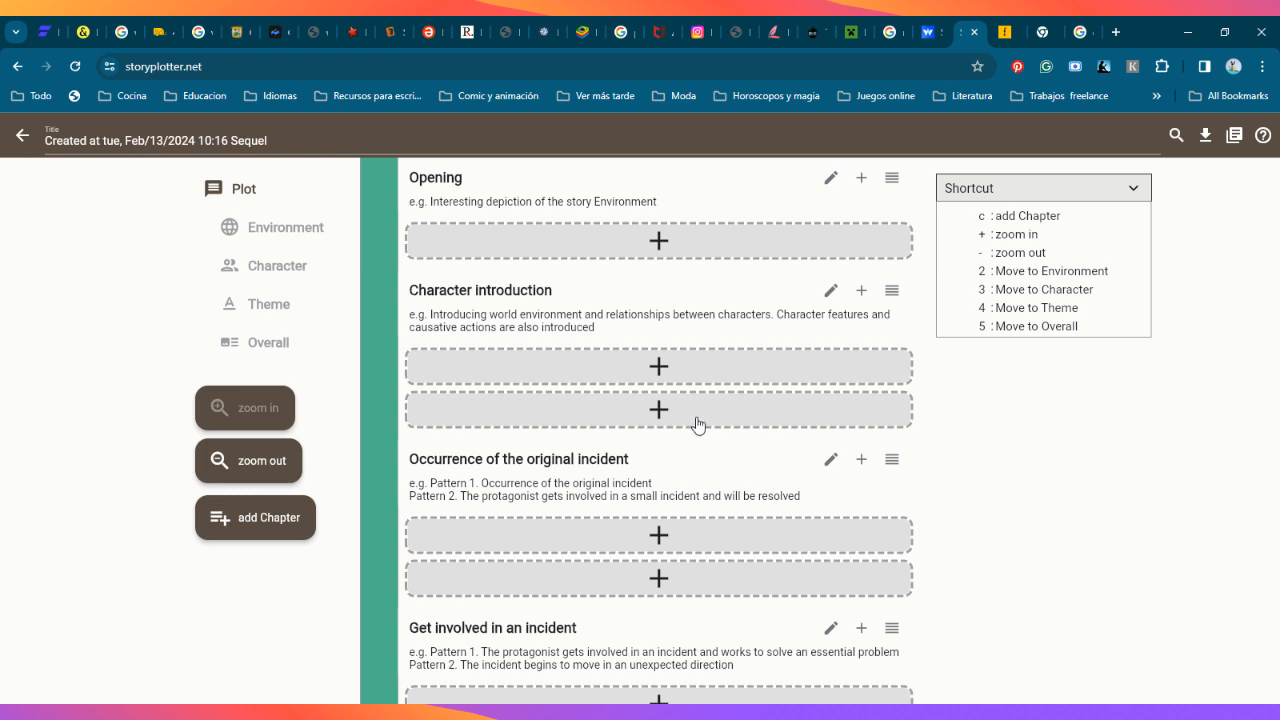
Step: Open the idea selection for the Opening chapter and read its help on selecting and confirming an idea
click(658, 242)
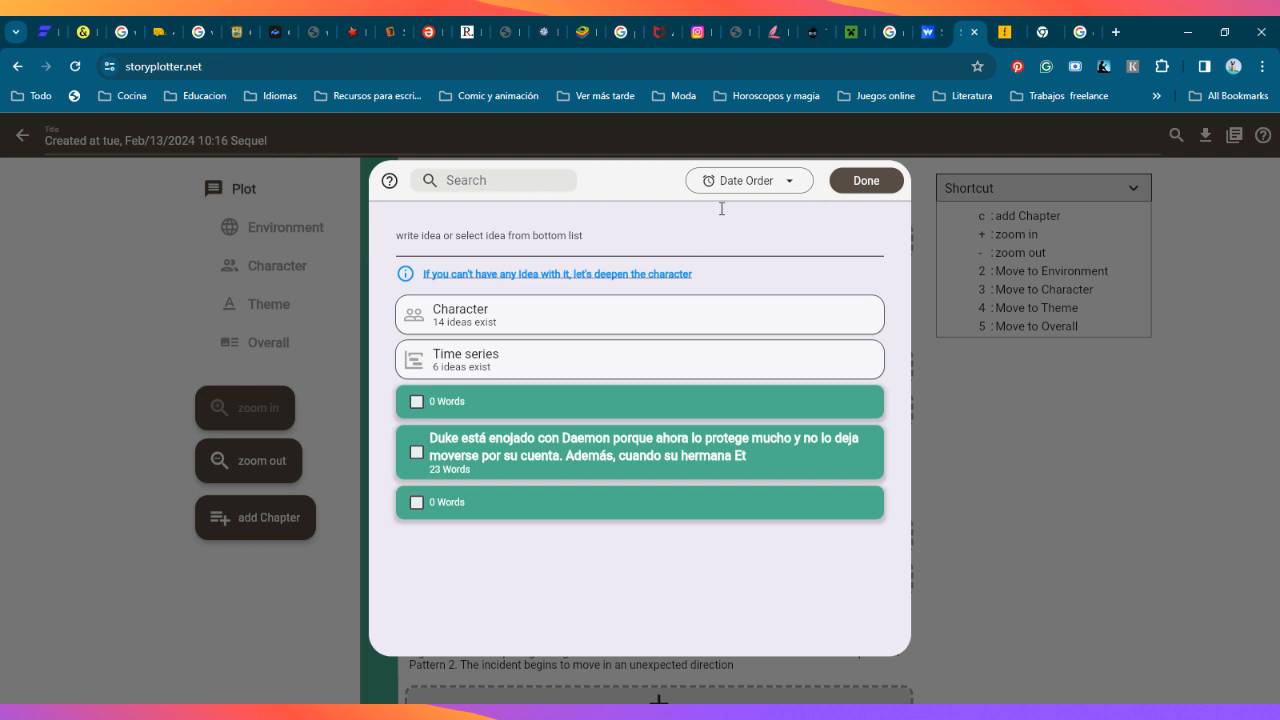
click(387, 183)
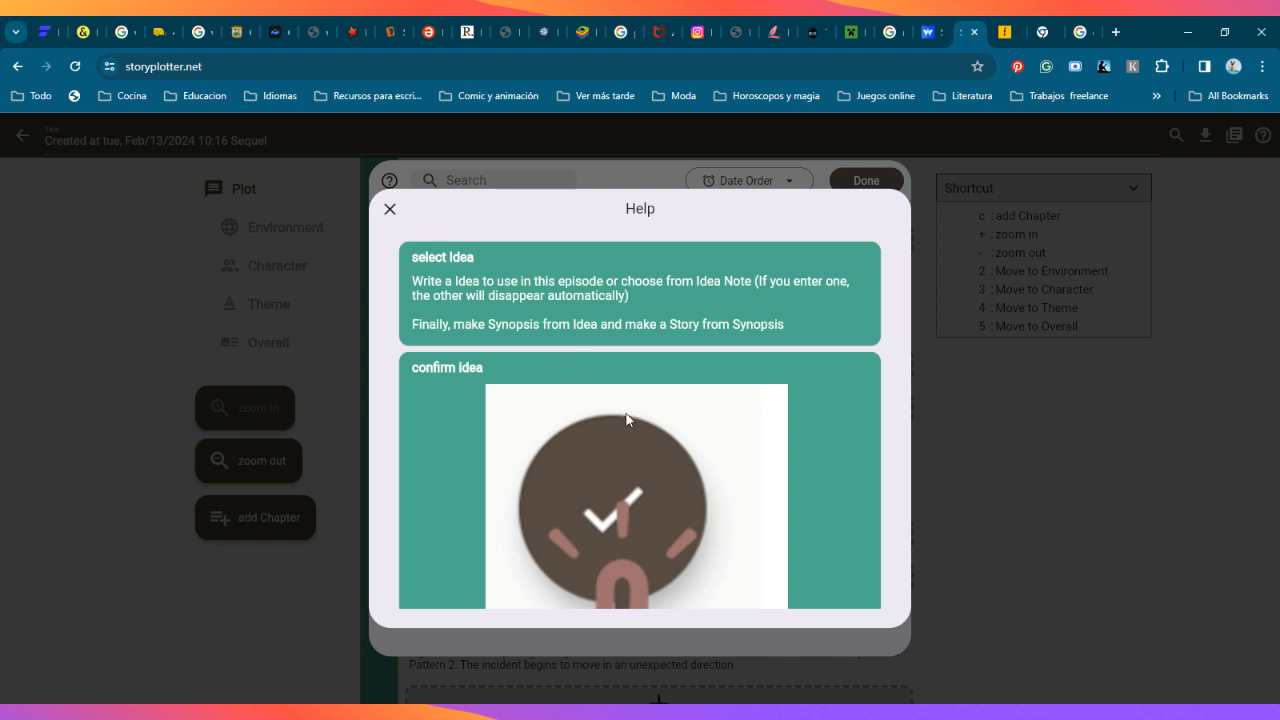
scroll(621, 393, down, 1)
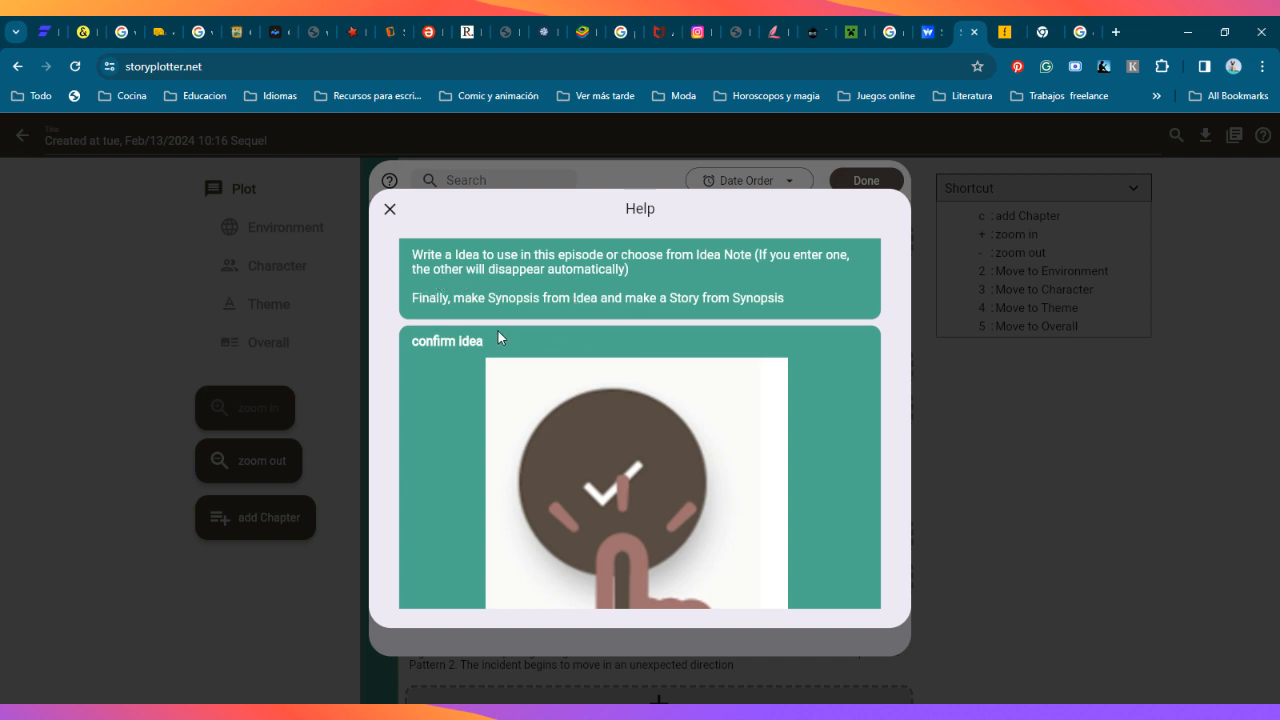
scroll(486, 394, down, 1)
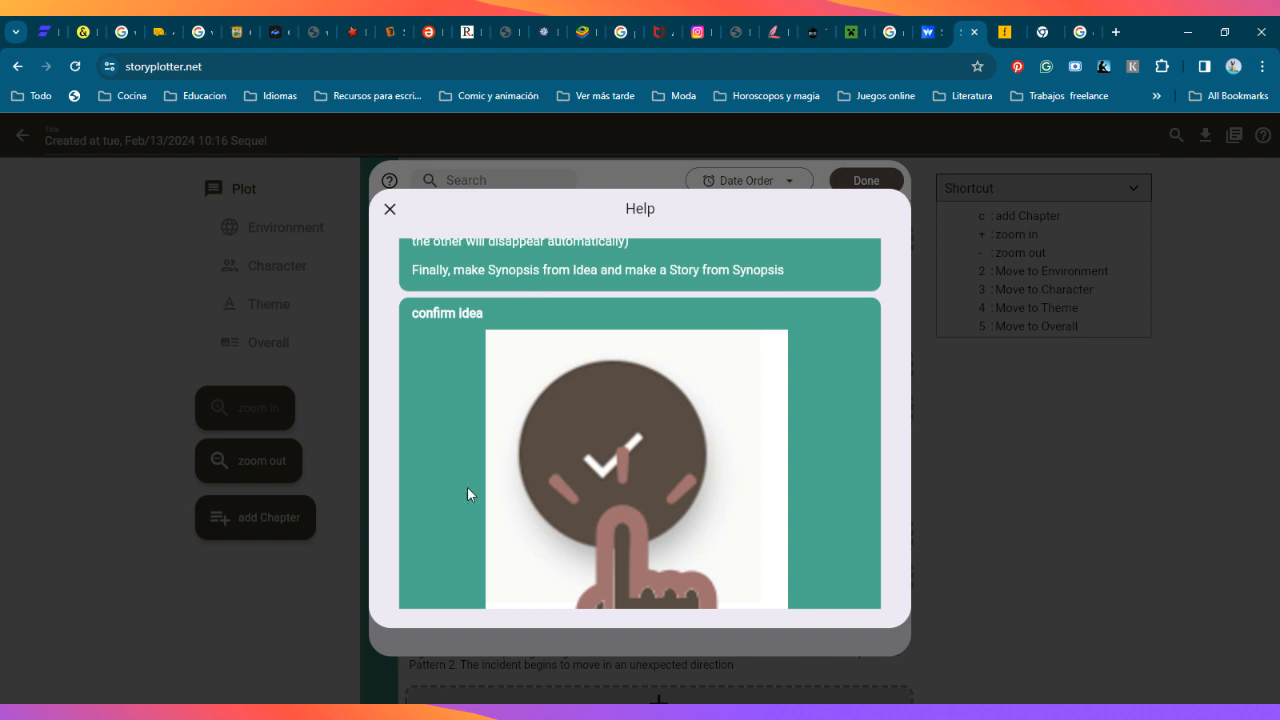
scroll(467, 494, down, 5)
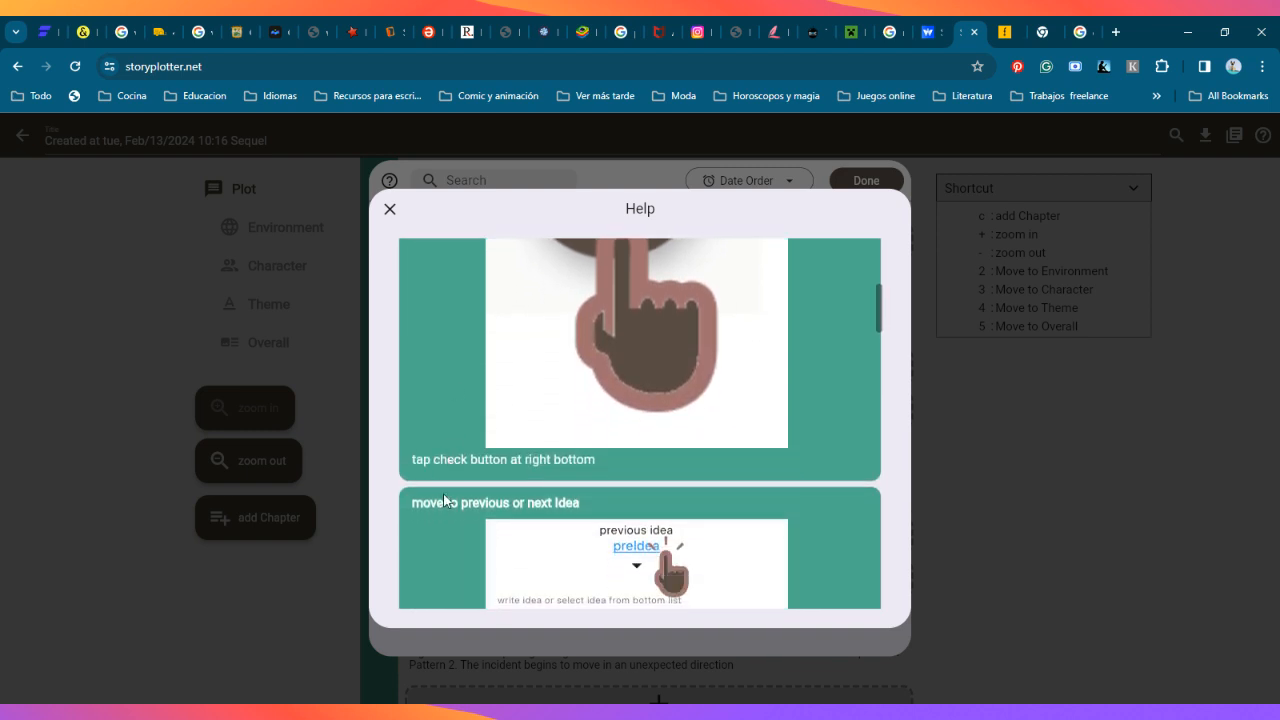
scroll(445, 497, down, 1)
scroll(458, 510, up, 1)
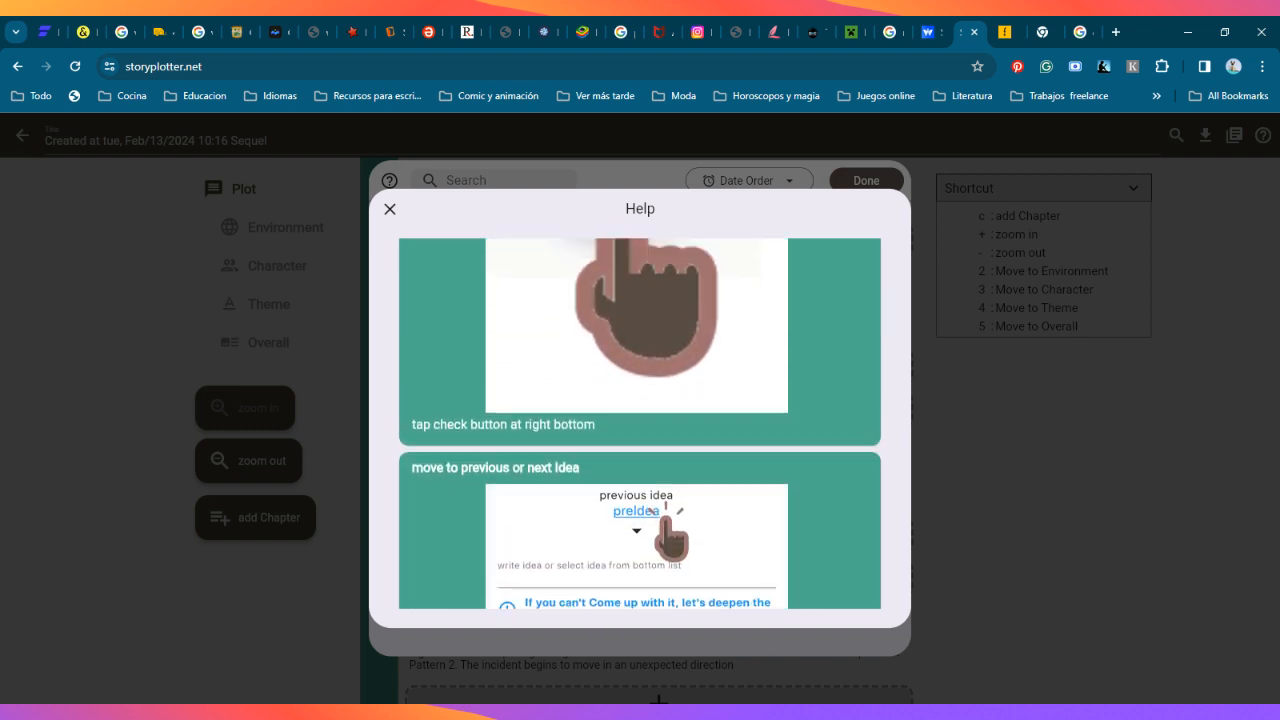
scroll(458, 510, up, 8)
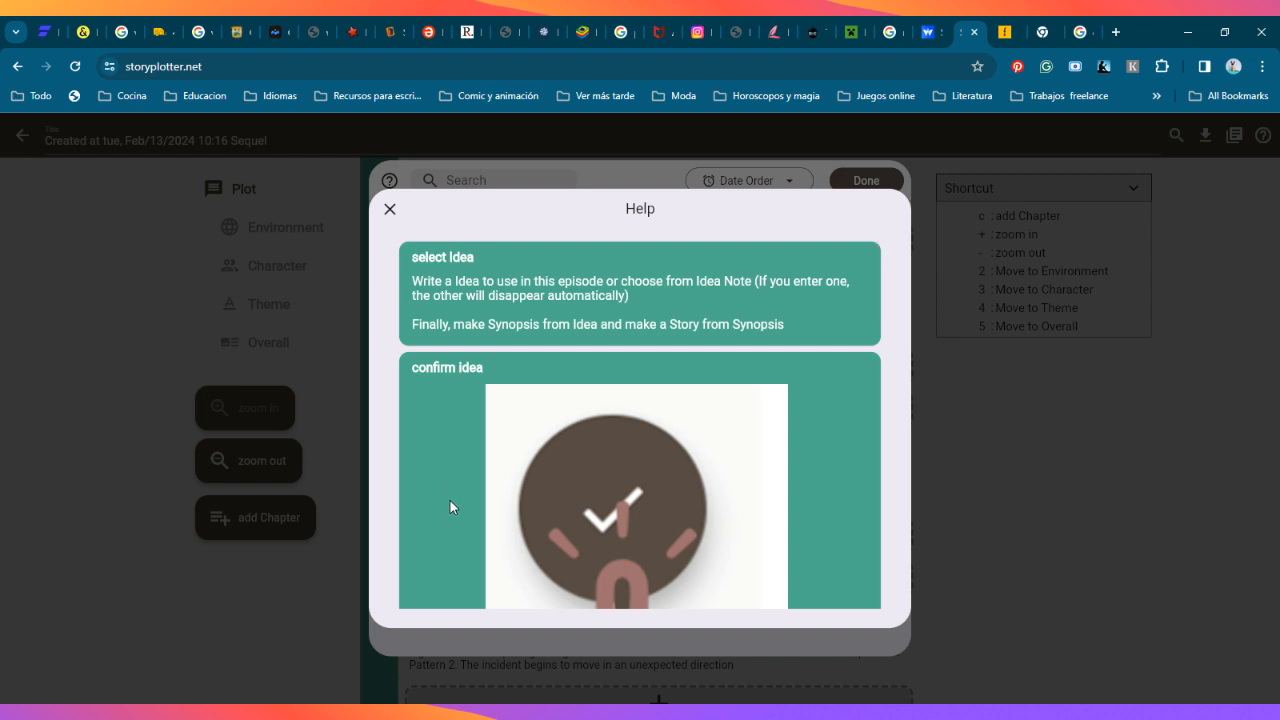
scroll(393, 394, down, 1)
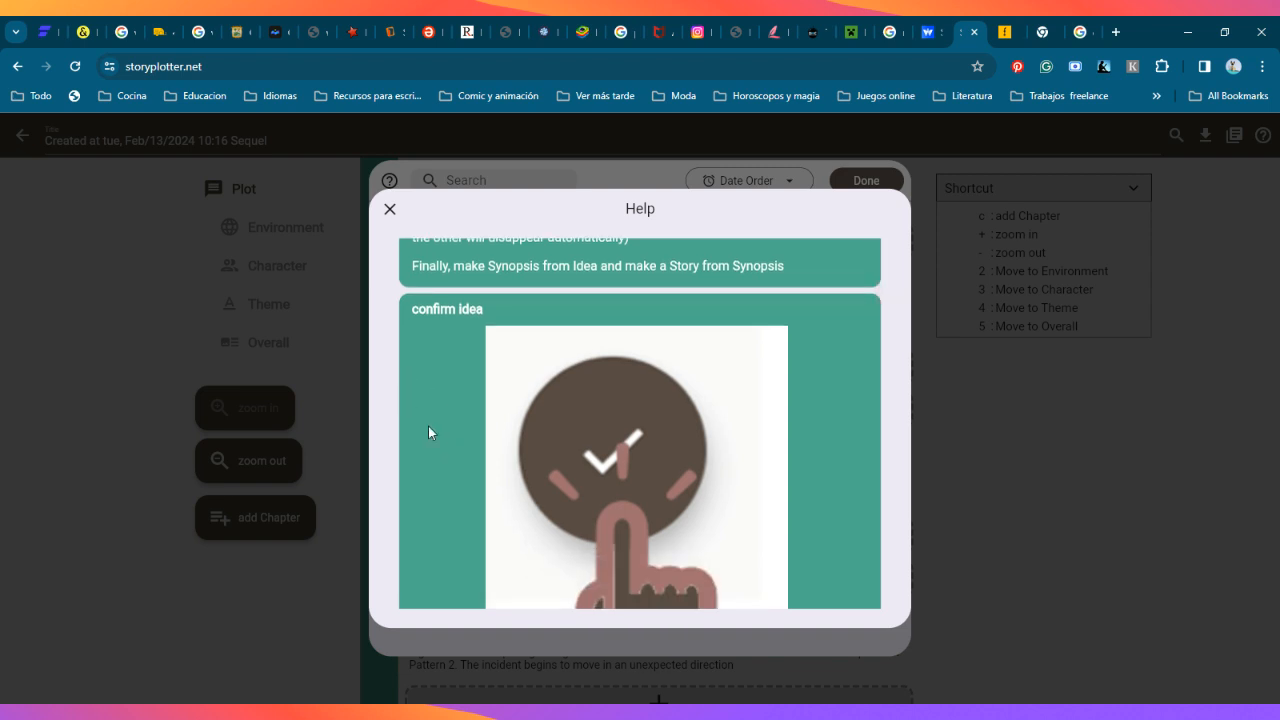
scroll(462, 508, down, 2)
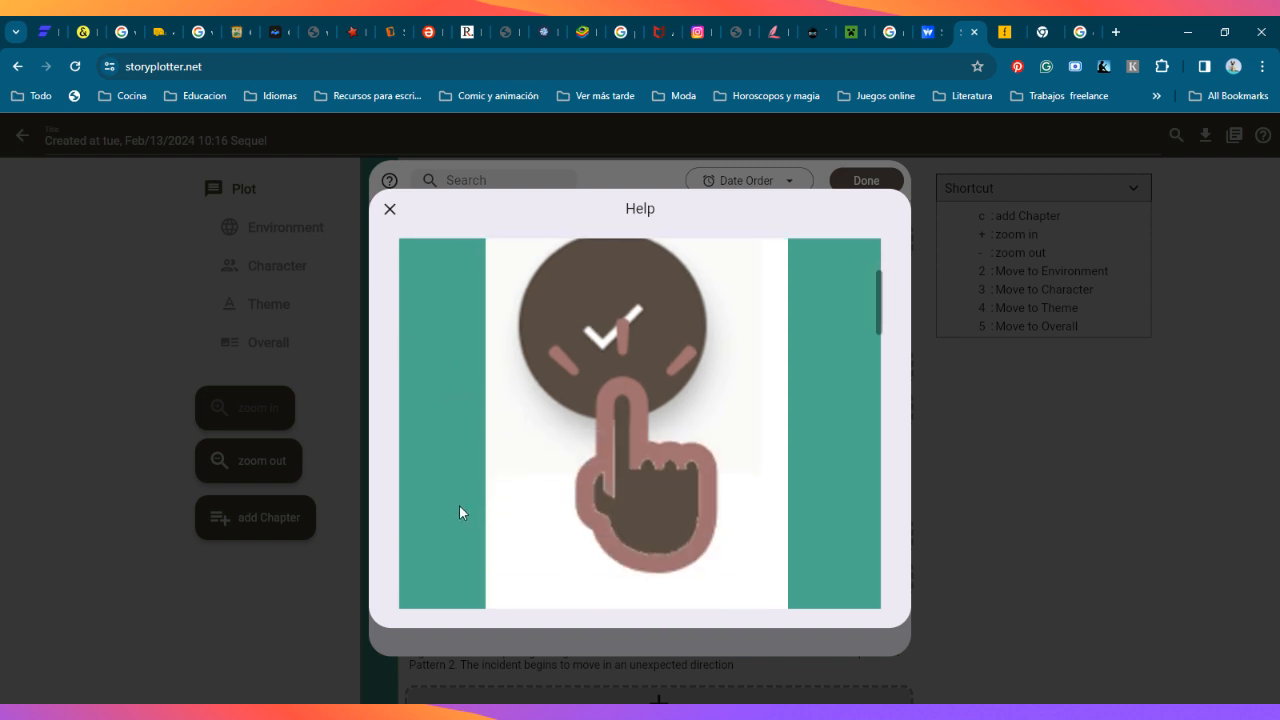
scroll(450, 391, down, 4)
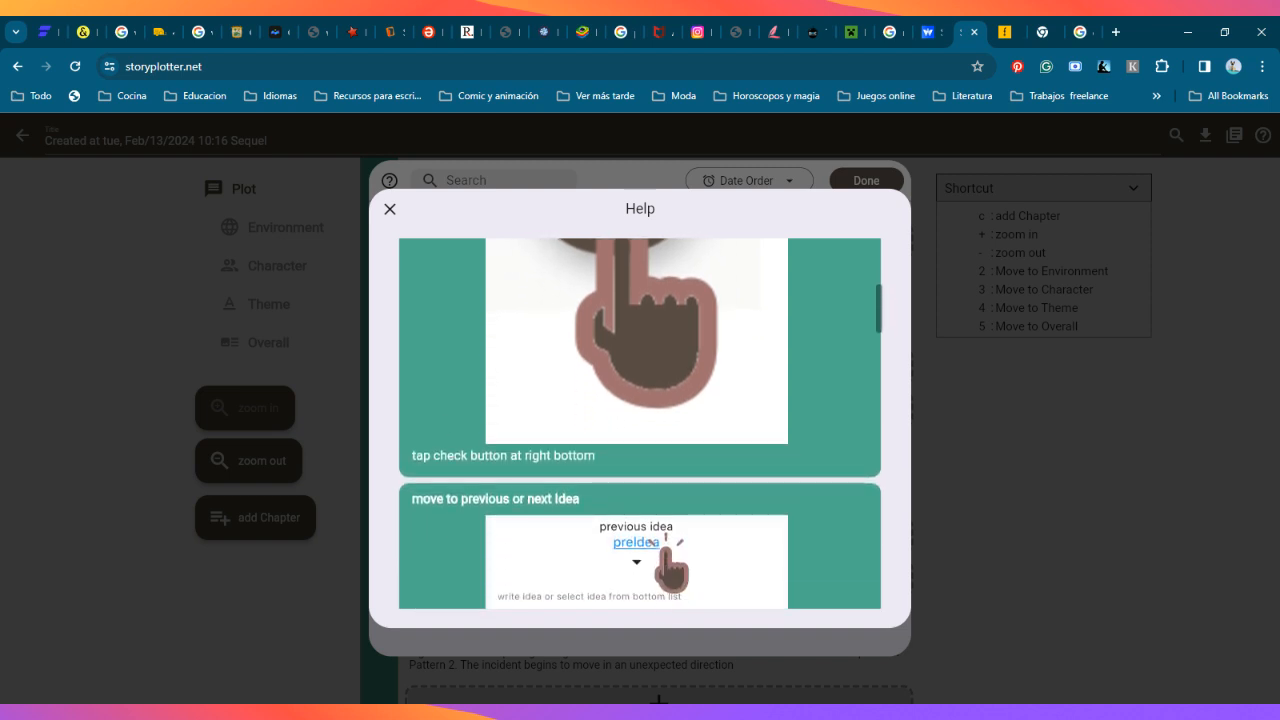
Step: Read the idea help section on moving to the previous or next idea
scroll(450, 503, down, 1)
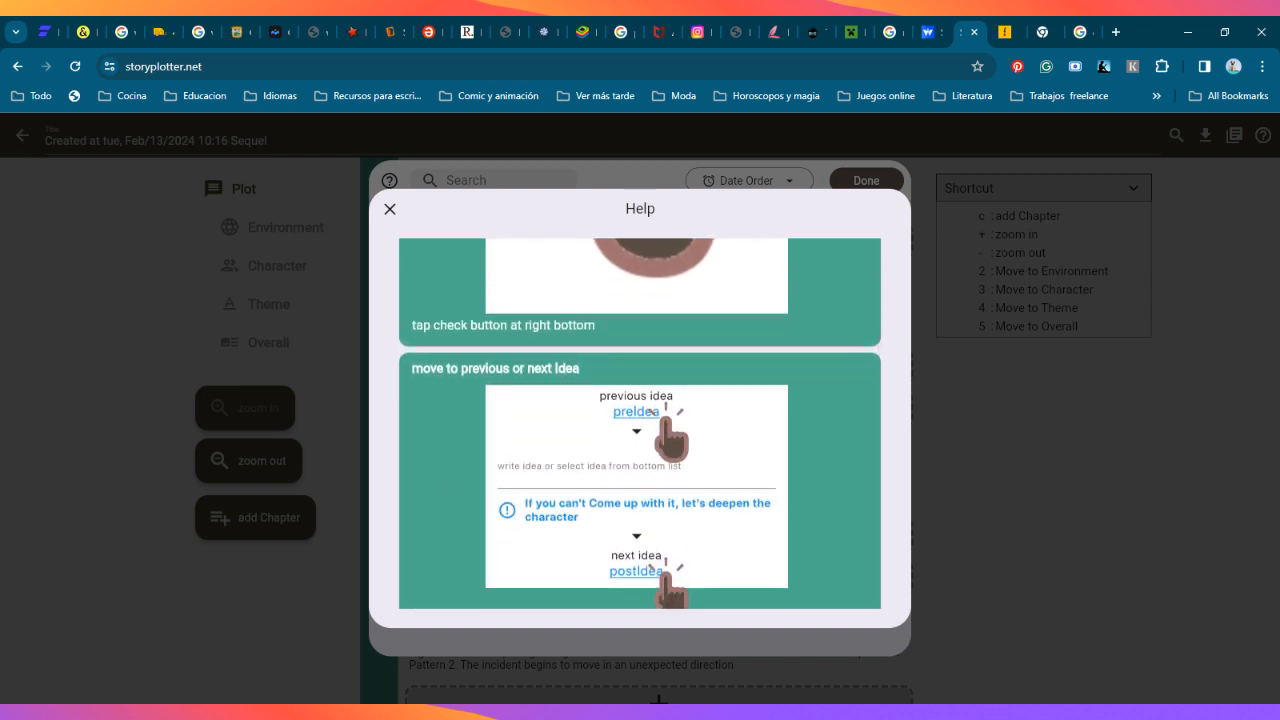
scroll(448, 524, down, 2)
scroll(450, 524, up, 1)
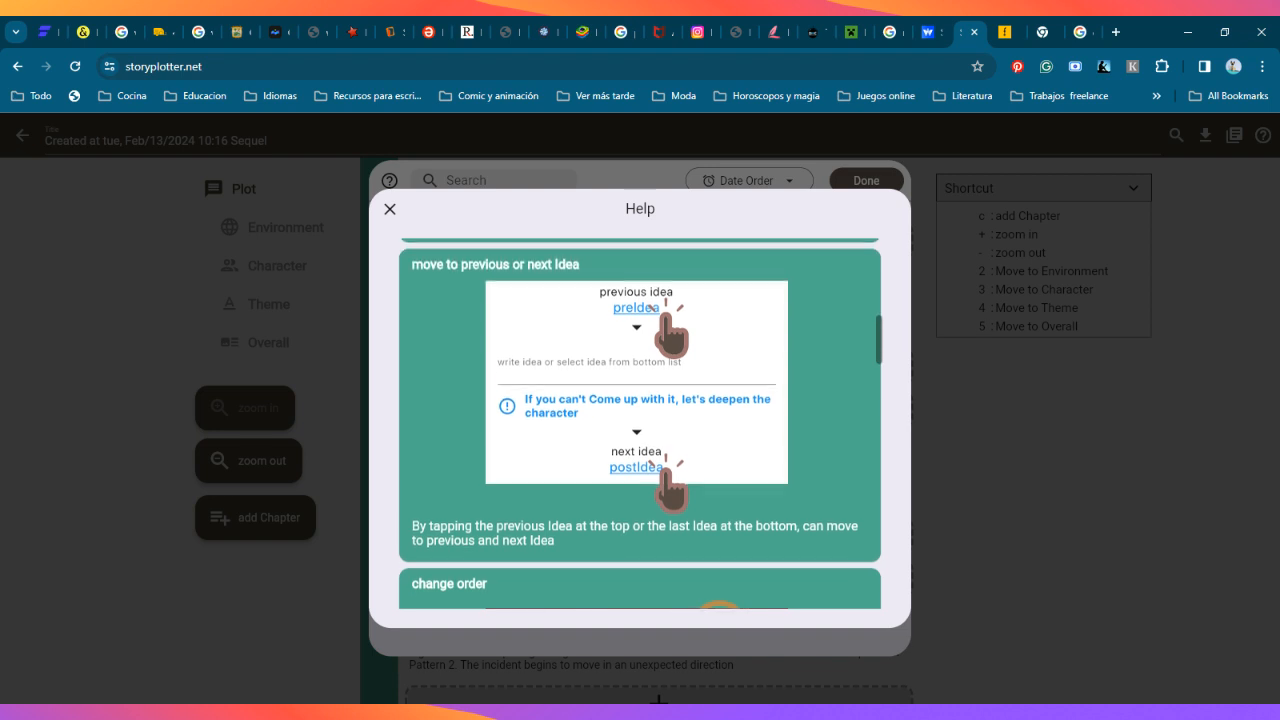
scroll(458, 500, down, 2)
scroll(455, 446, down, 1)
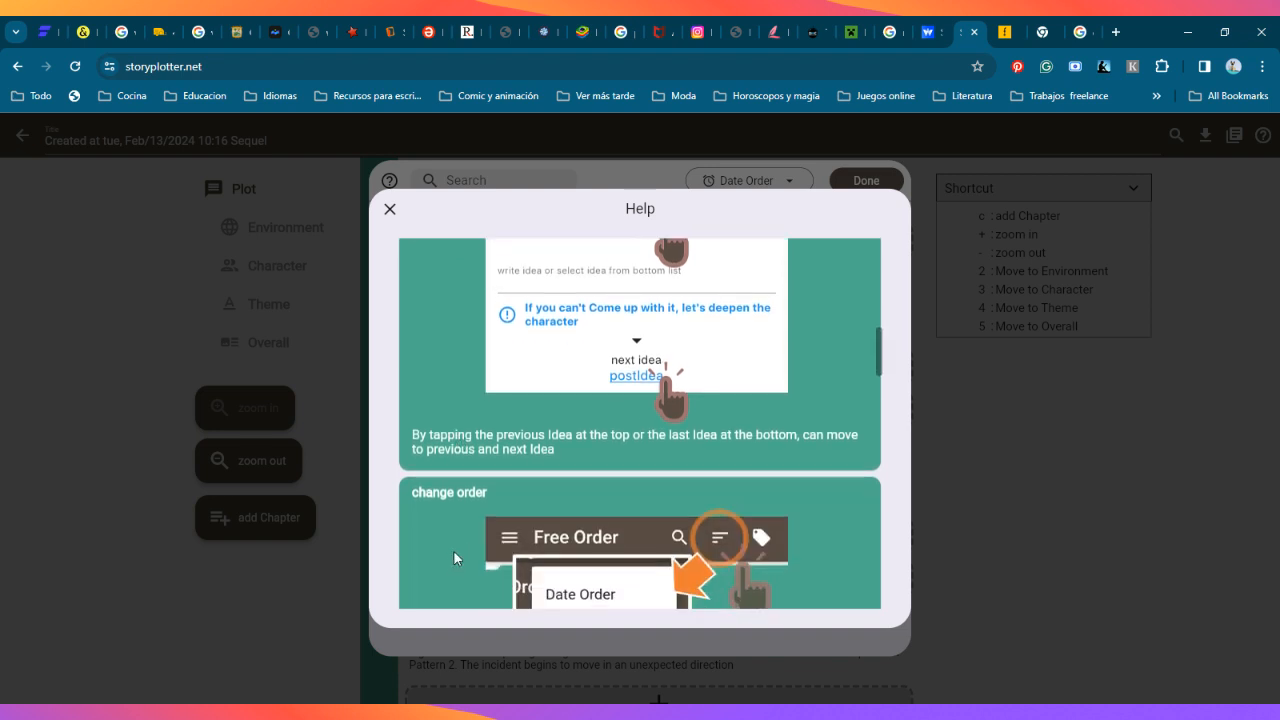
Step: Read the idea help section on changing the list order, including the available order options and swapping ascending and descending
scroll(451, 500, down, 1)
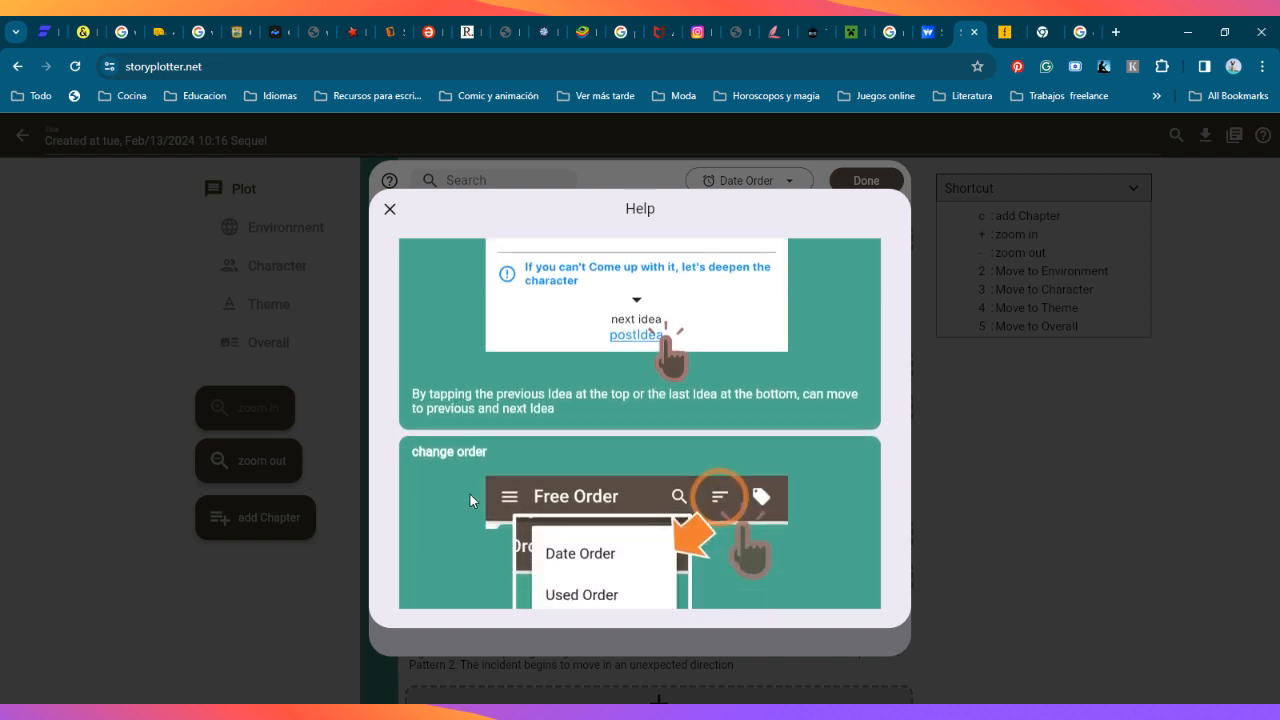
scroll(640, 422, down, 2)
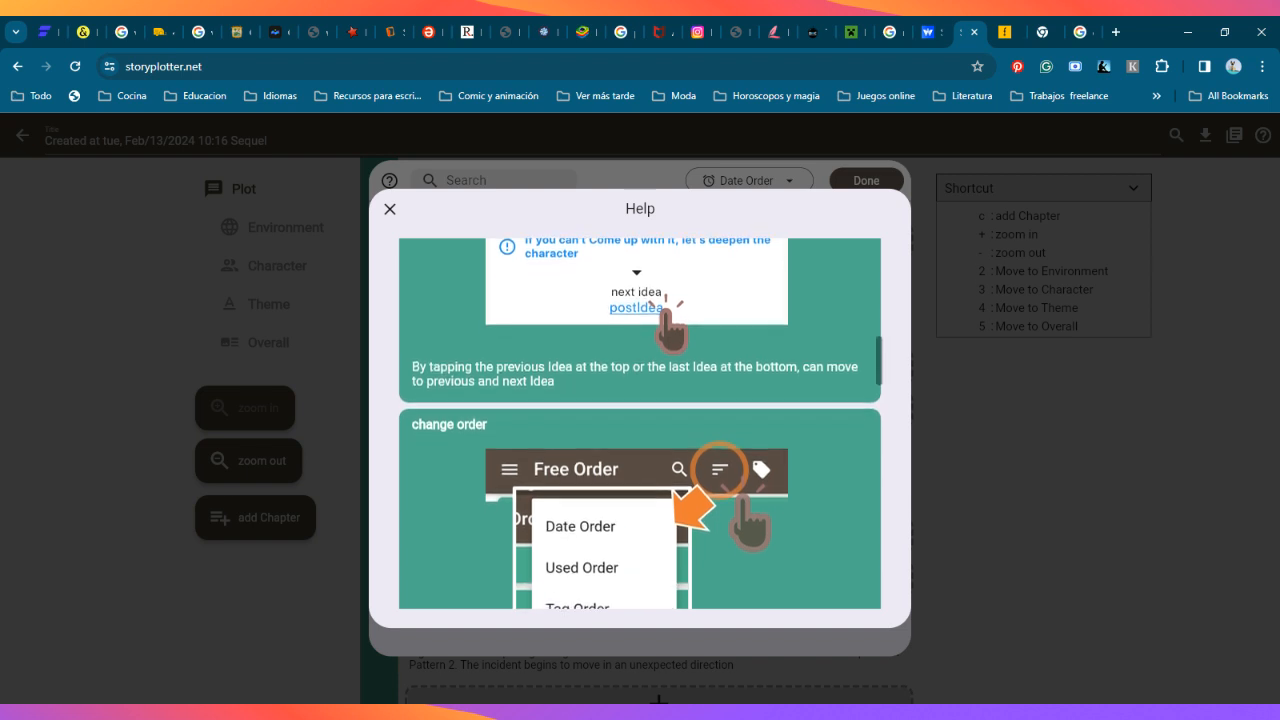
scroll(640, 424, down, 1)
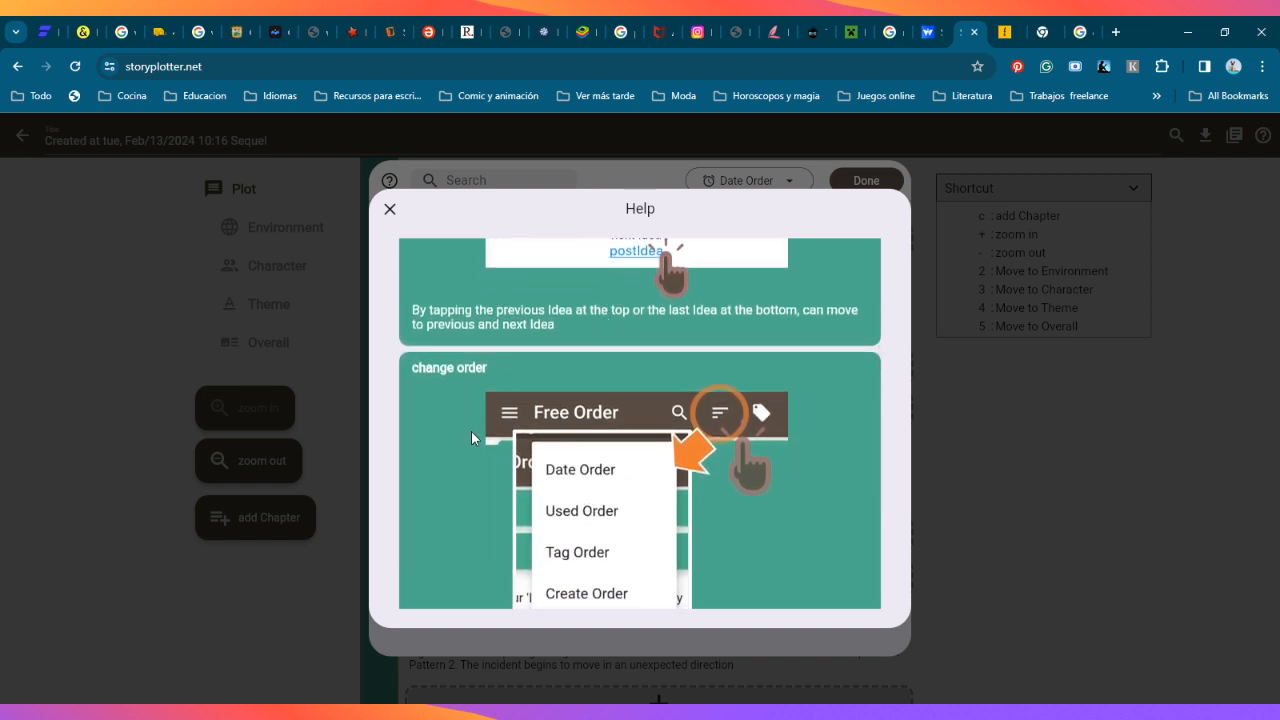
scroll(470, 415, up, 1)
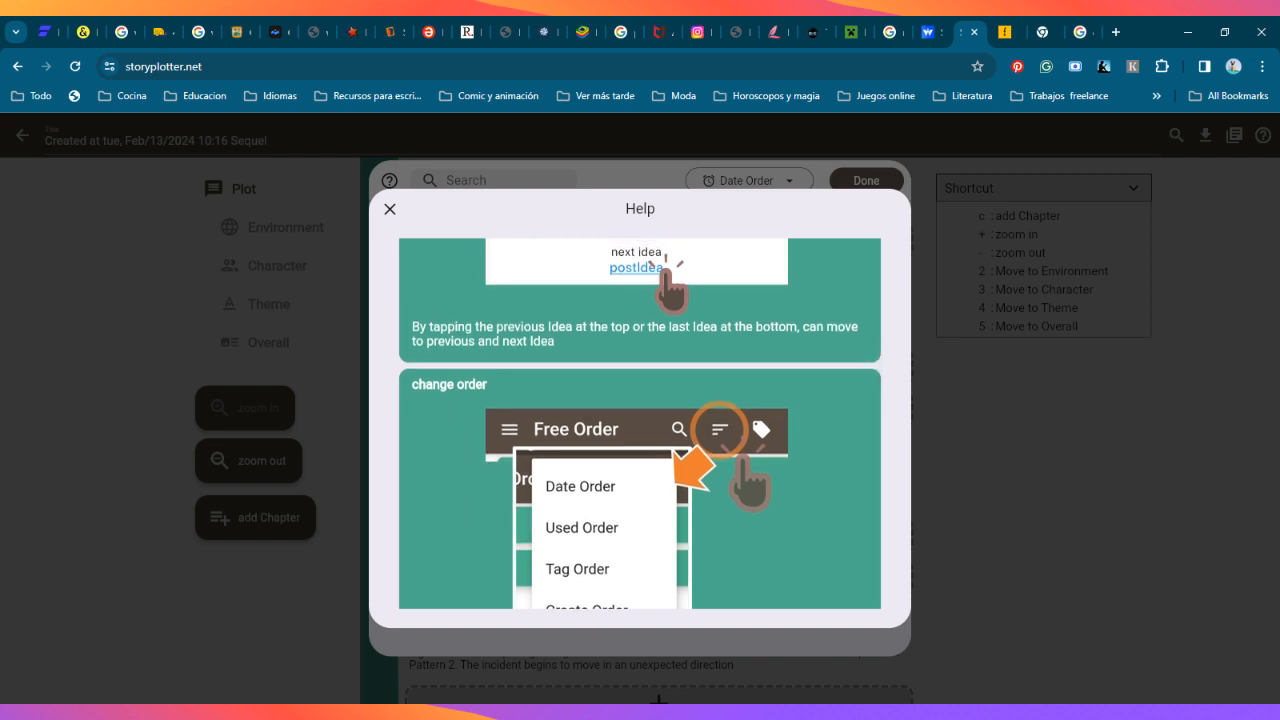
scroll(455, 497, down, 3)
scroll(455, 420, down, 1)
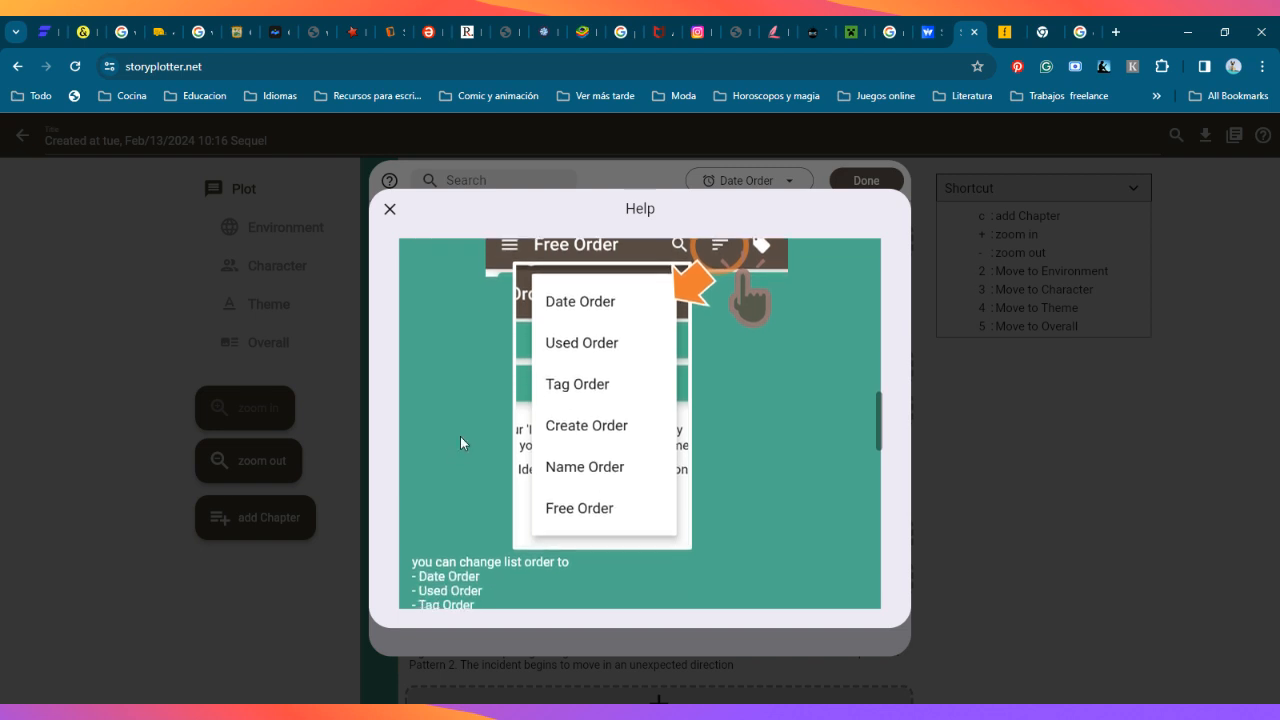
scroll(472, 545, down, 1)
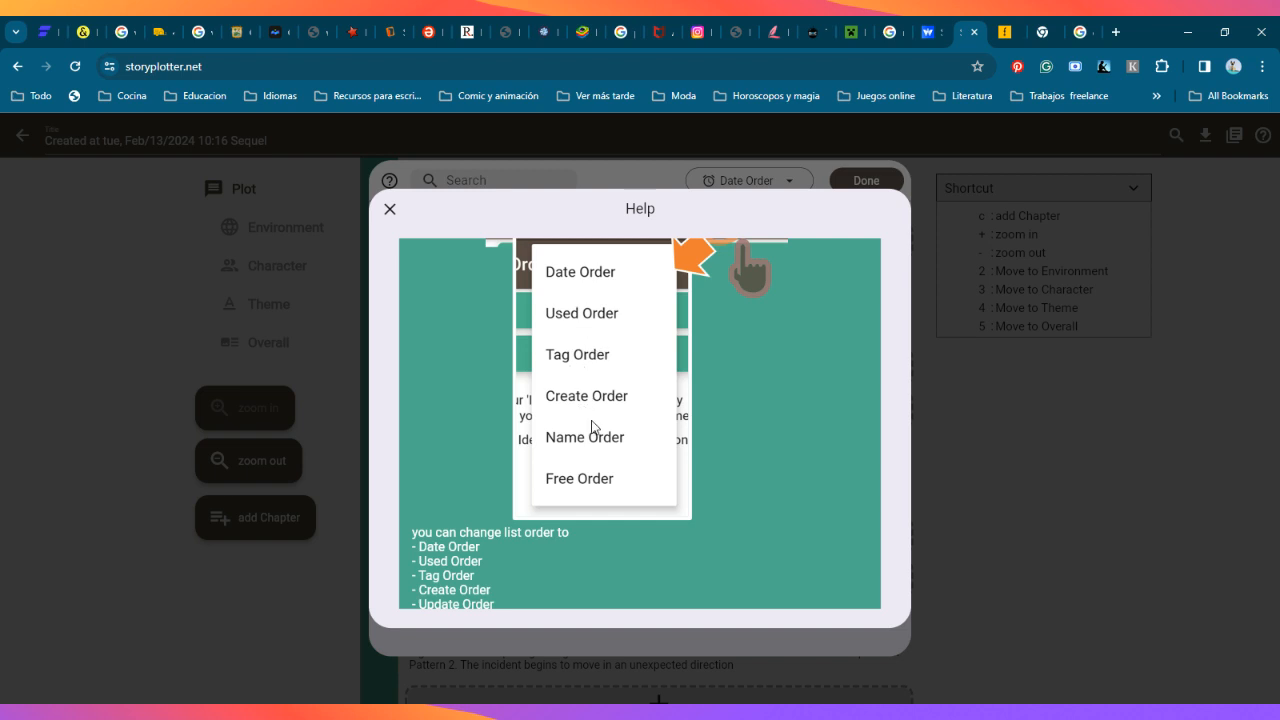
scroll(559, 608, down, 1)
scroll(568, 498, down, 5)
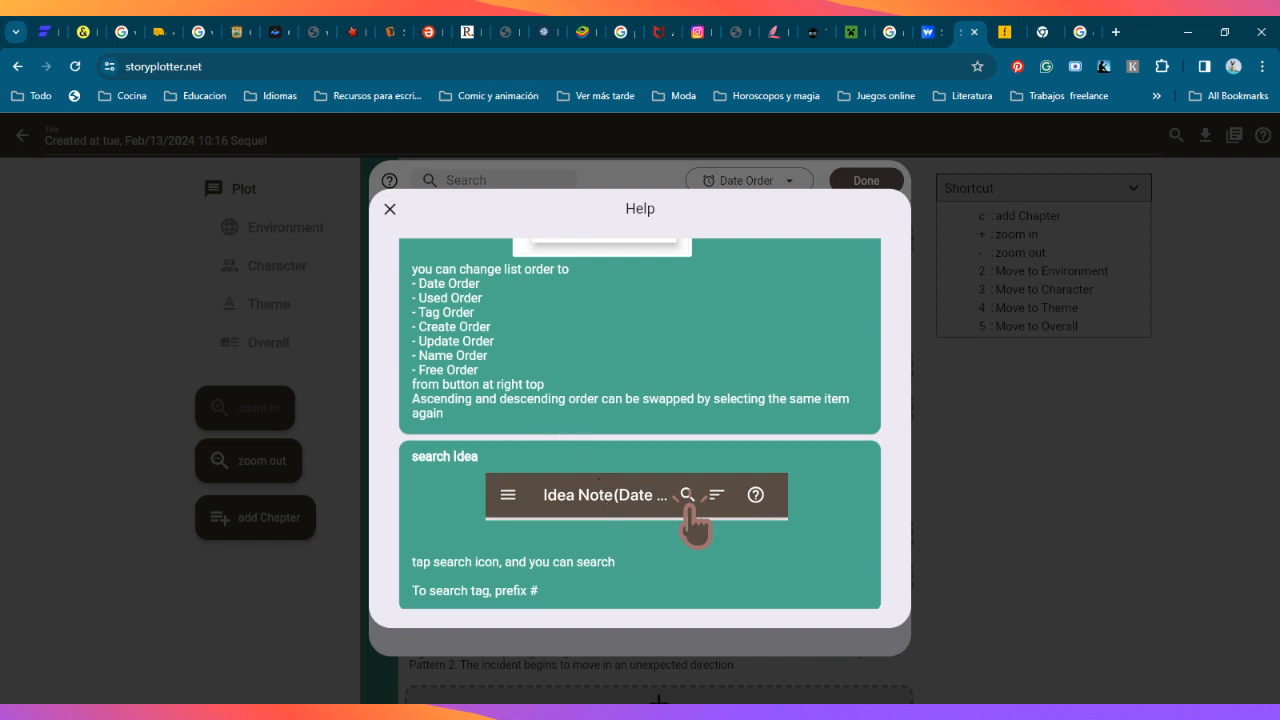
Step: Read the help on searching ideas, searching the same tag and quitting a search, and close the help
scroll(640, 424, down, 3)
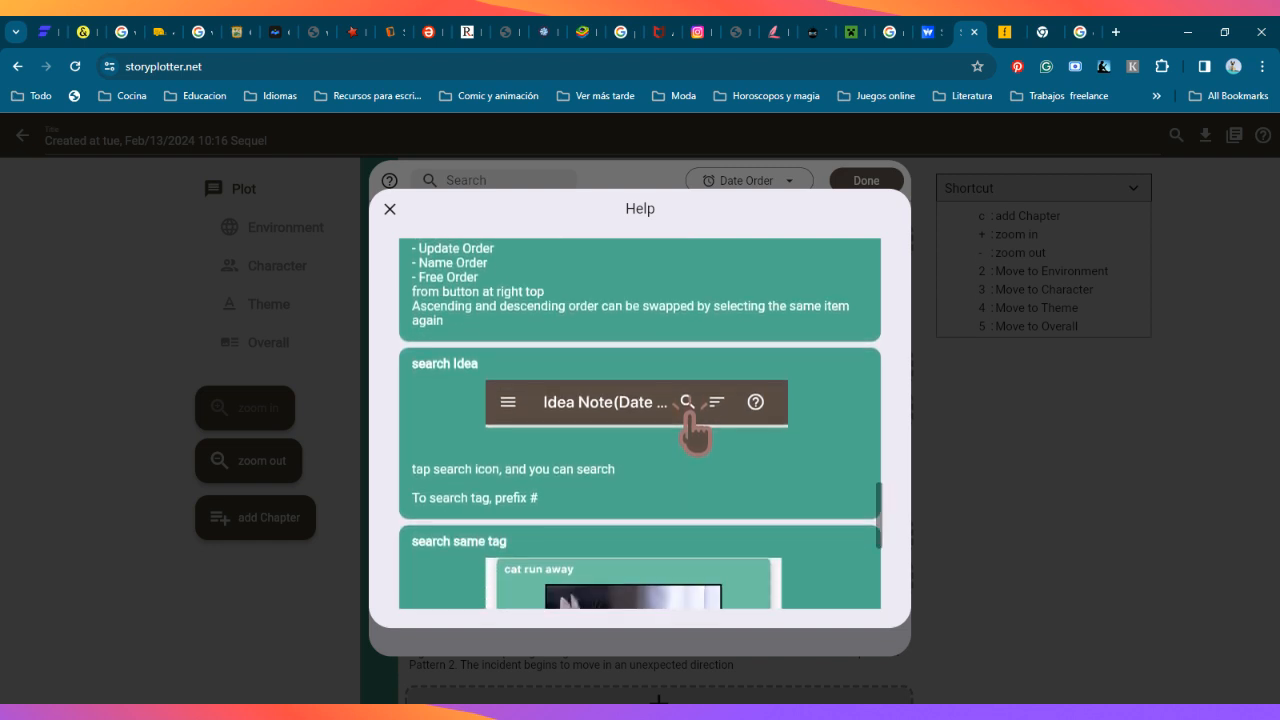
scroll(612, 456, down, 1)
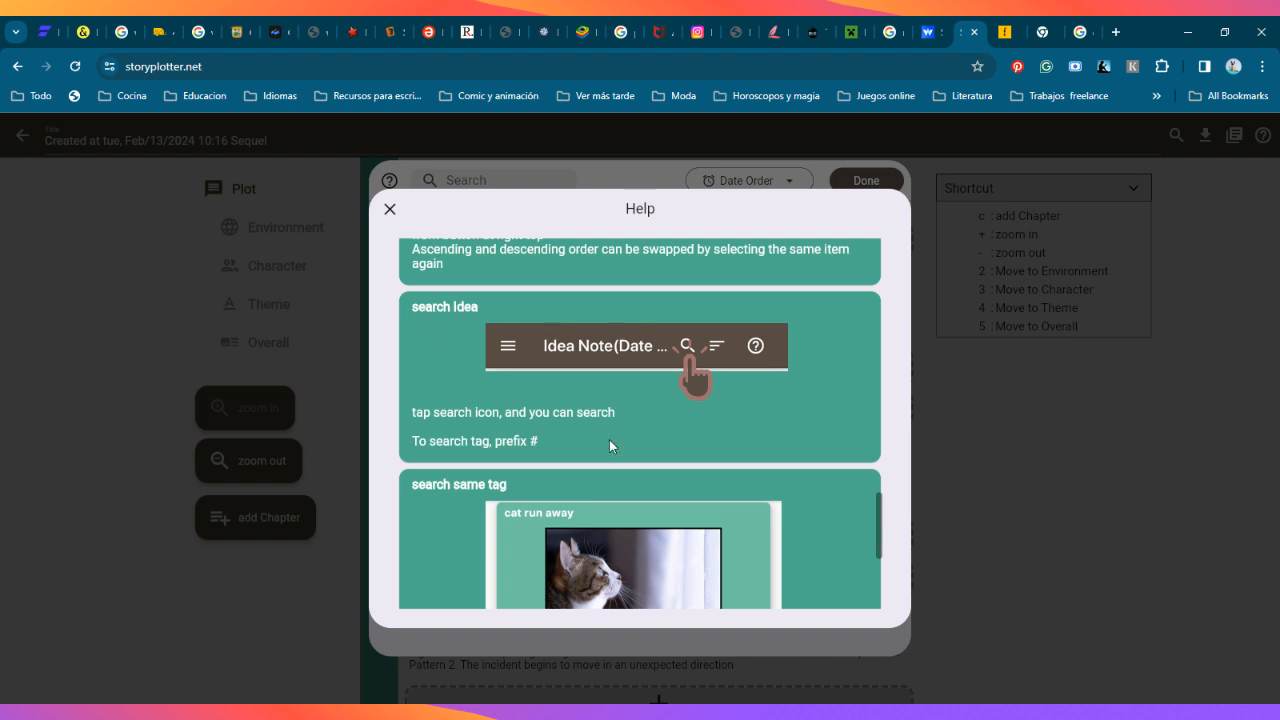
scroll(607, 420, down, 1)
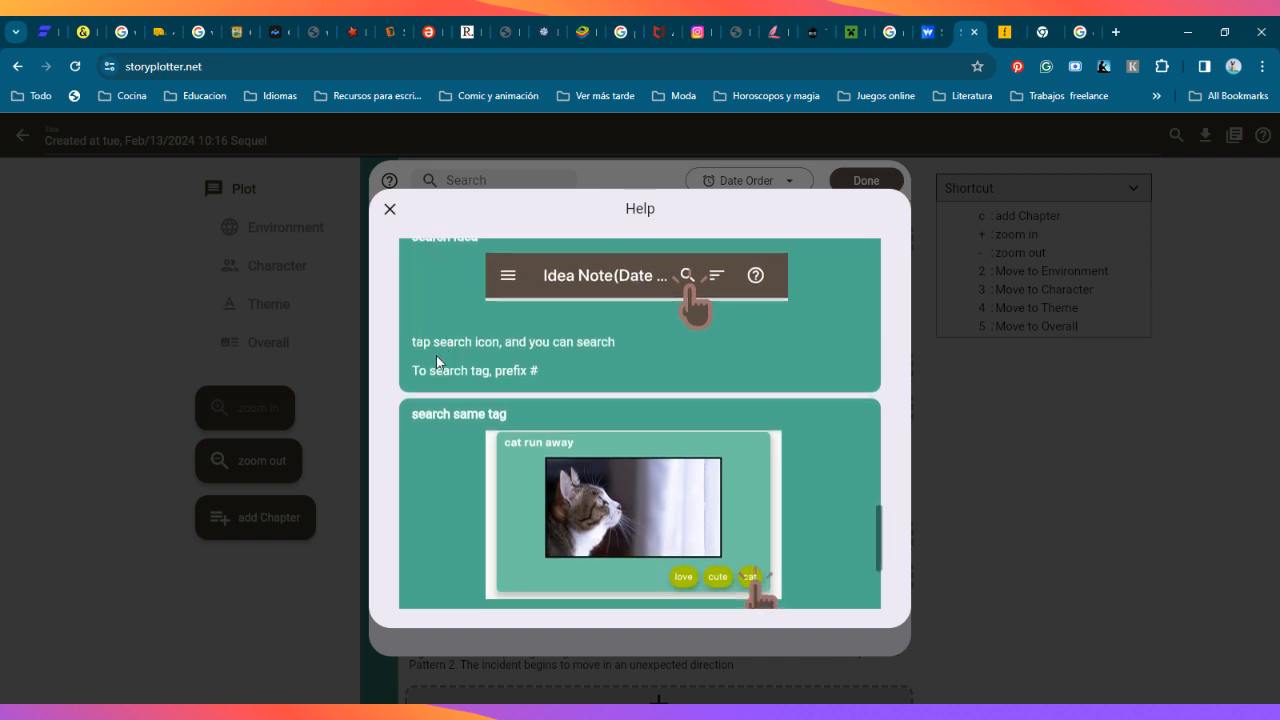
scroll(457, 494, down, 1)
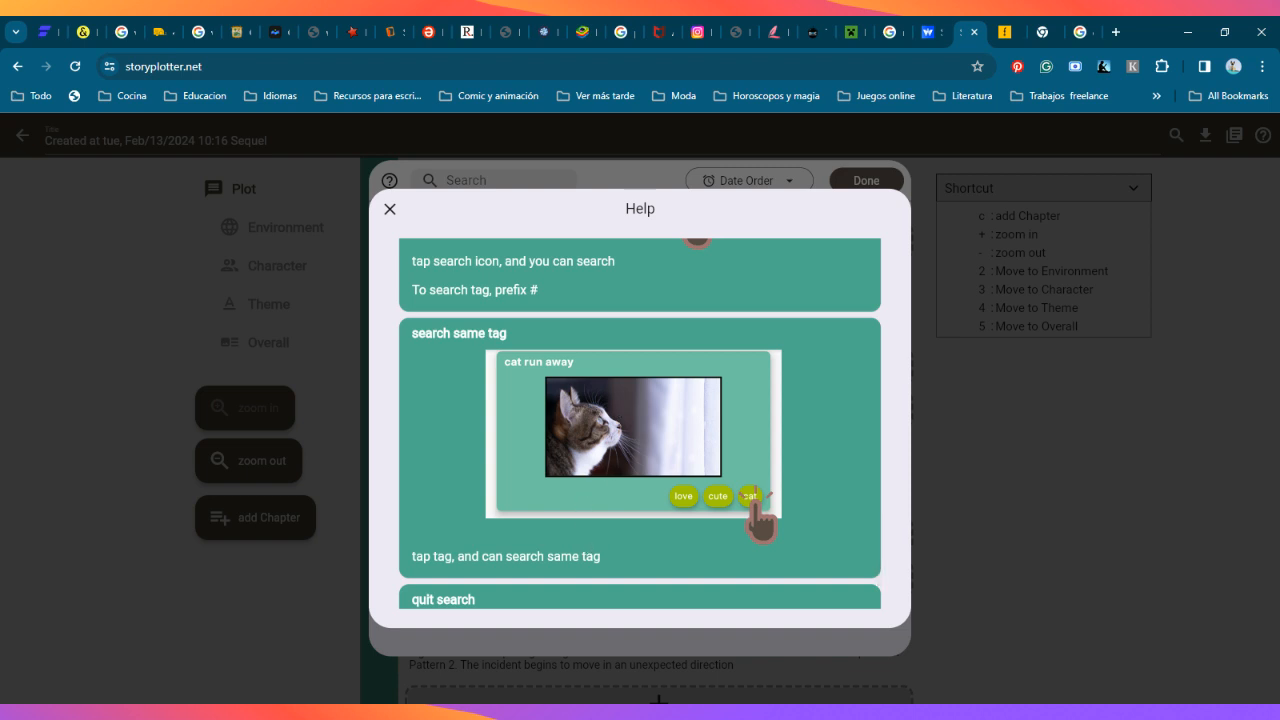
scroll(586, 530, down, 1)
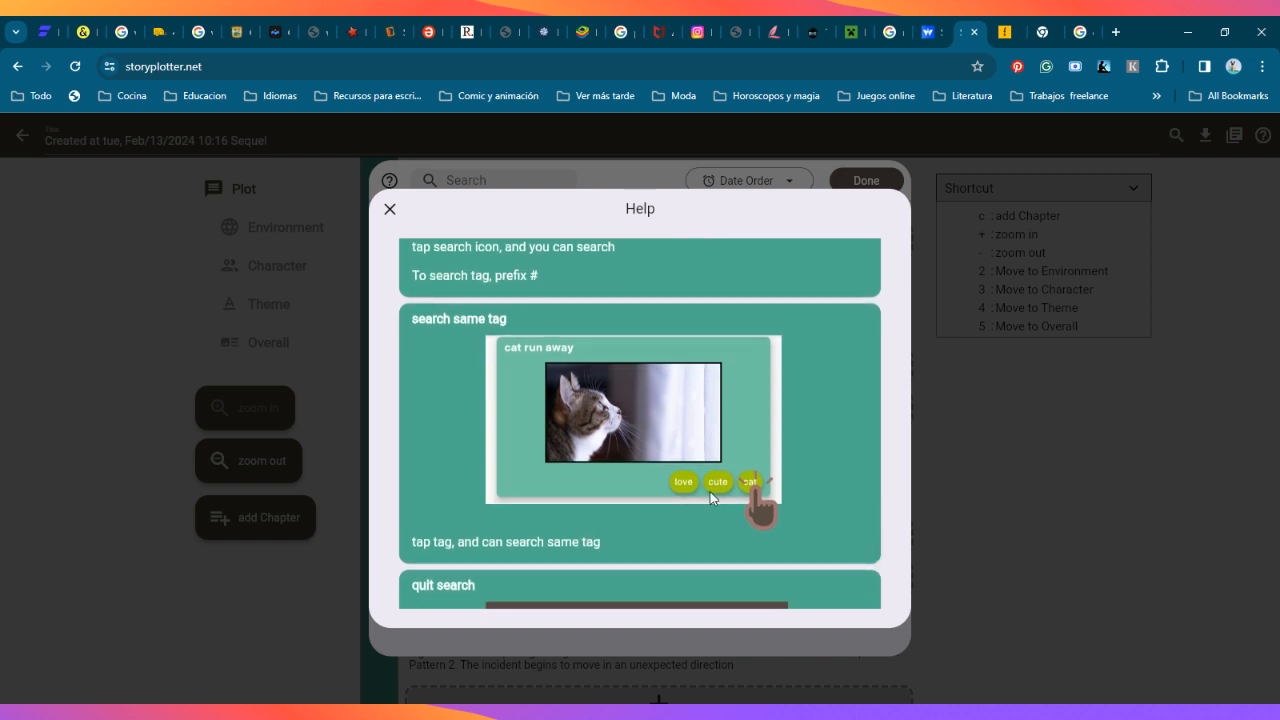
scroll(590, 491, down, 1)
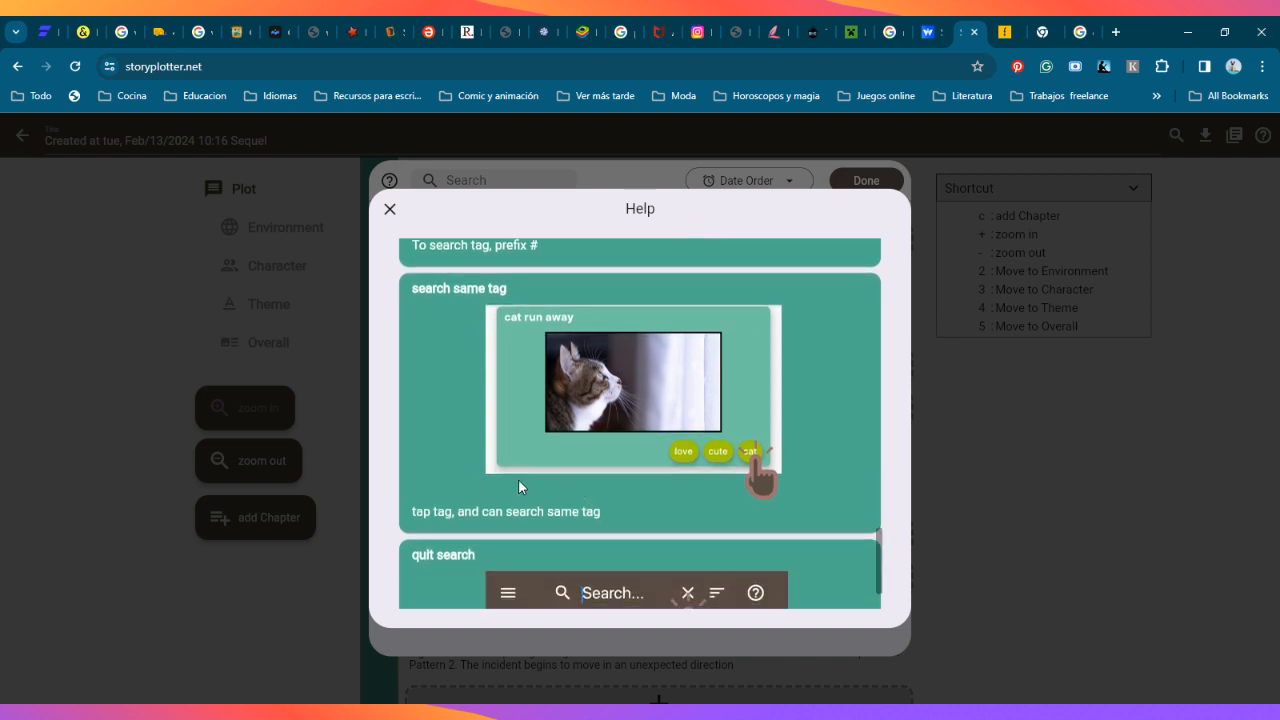
scroll(500, 500, down, 1)
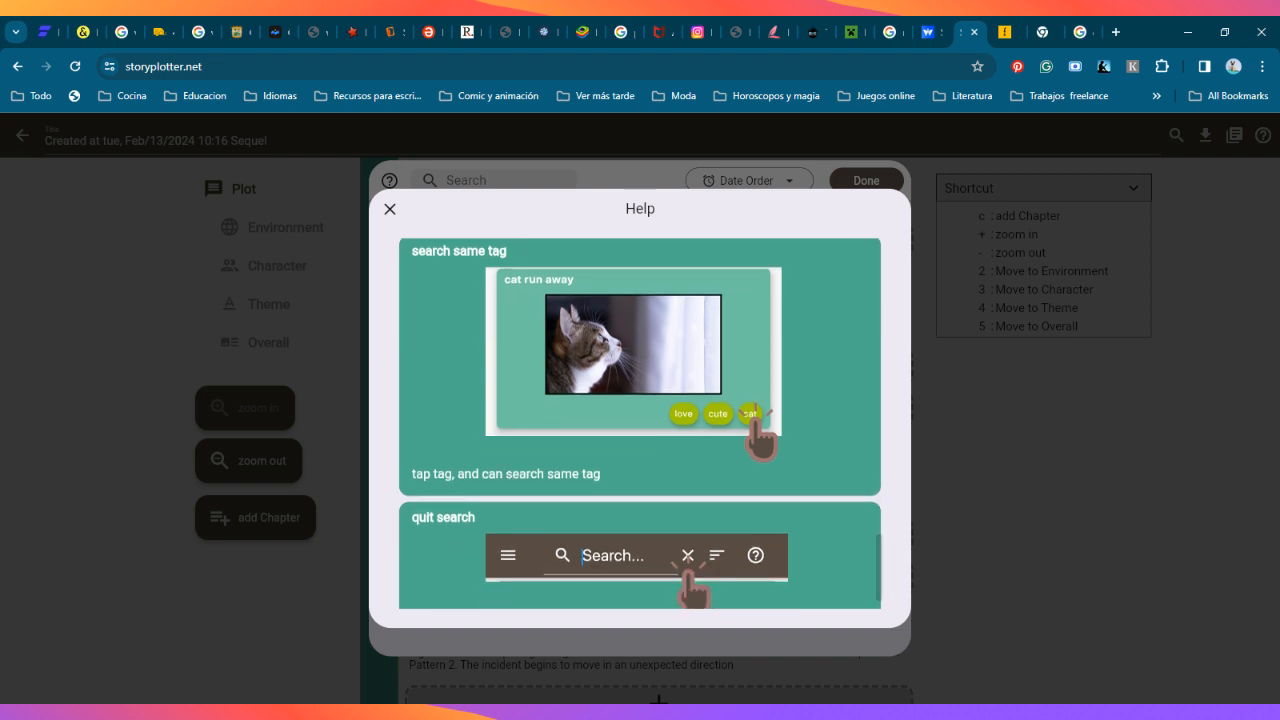
scroll(444, 509, down, 1)
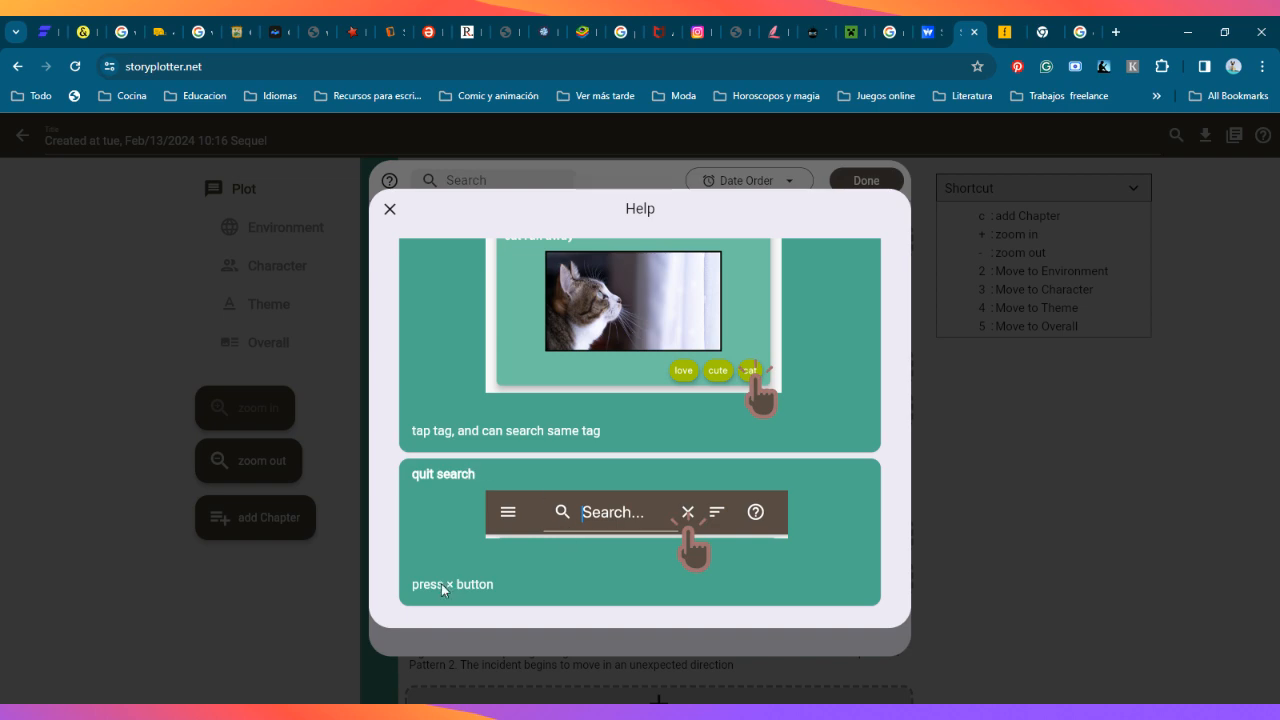
click(391, 210)
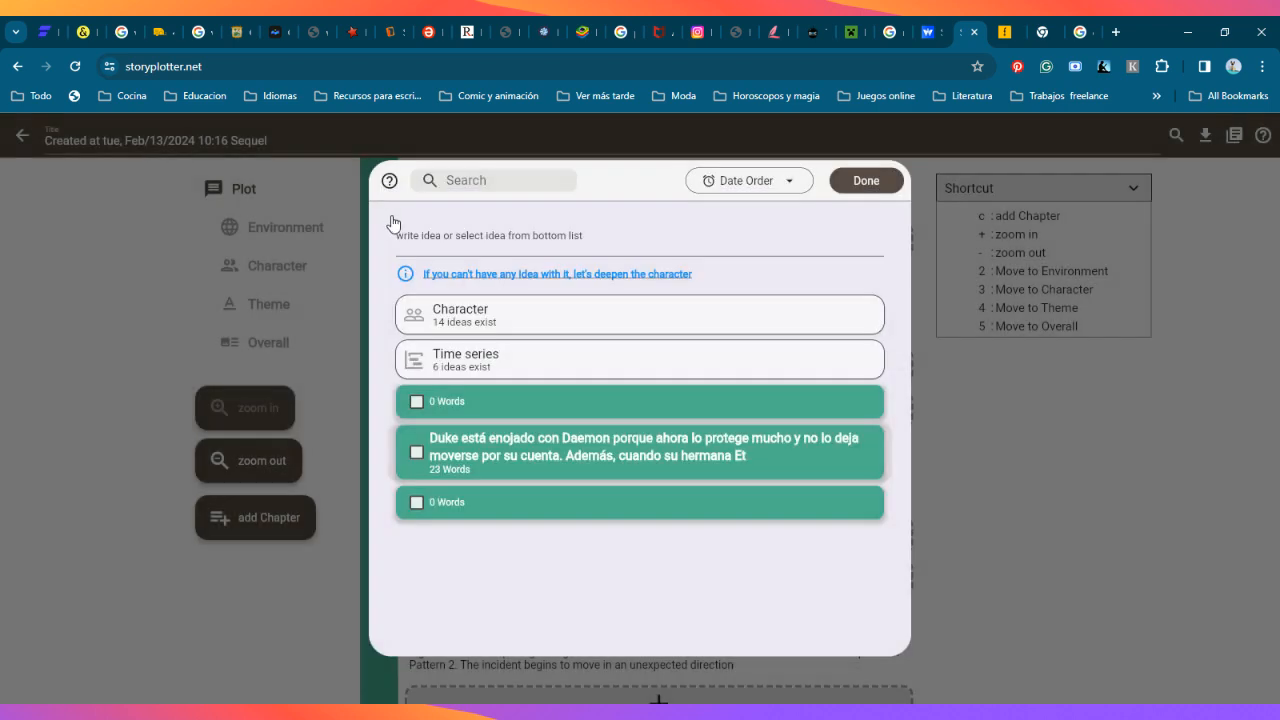
Step: Follow the suggestion to deepen the character, view the sequel's character page, and return to the folder's plots
click(405, 277)
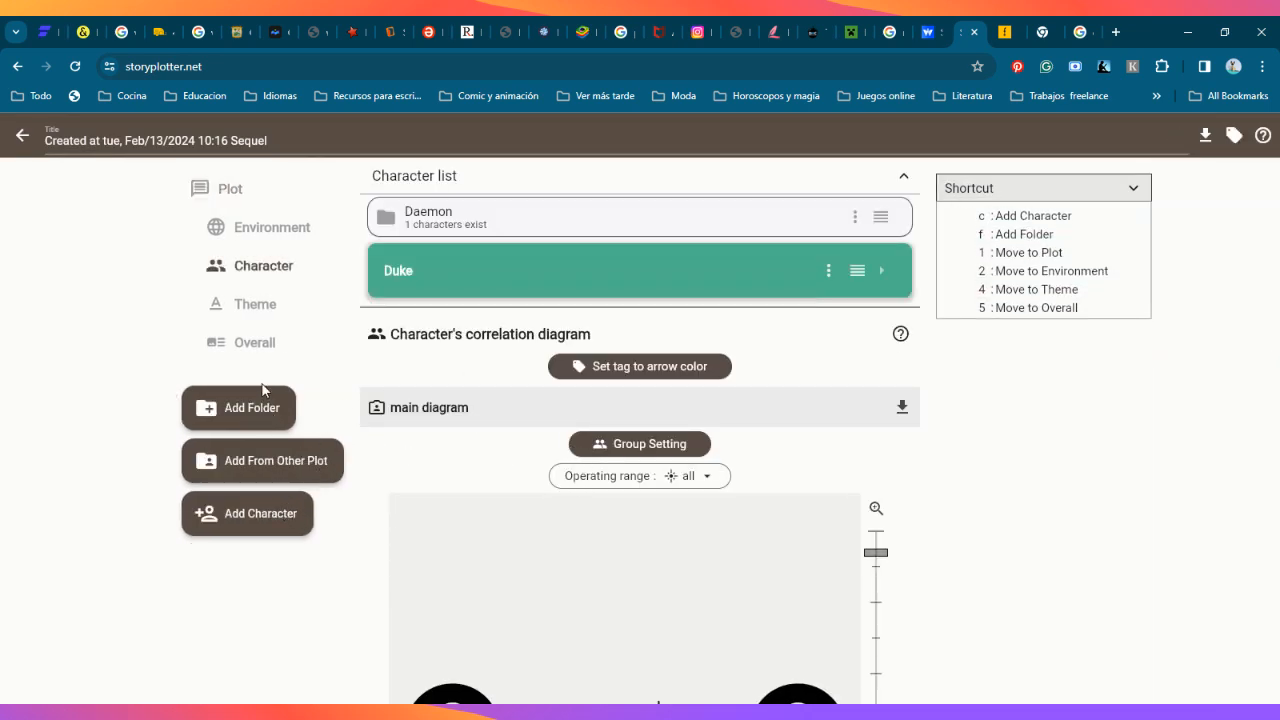
click(22, 130)
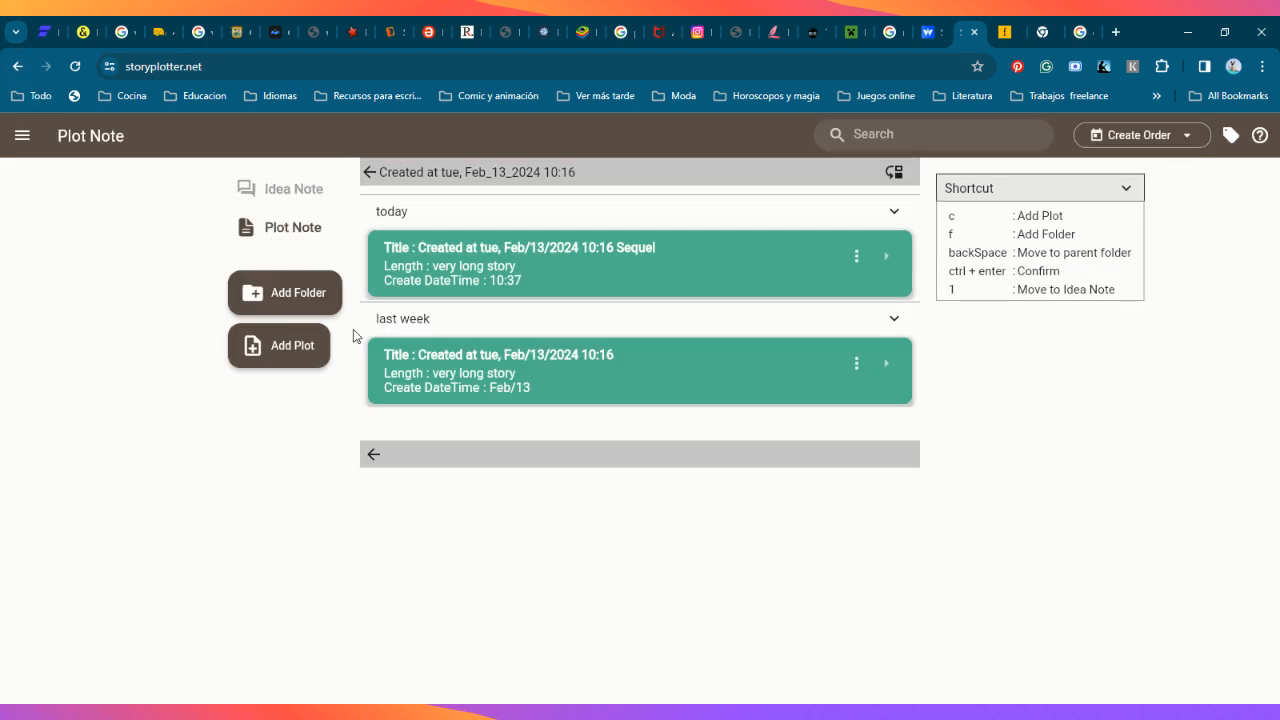
Step: Open the original very long story plot from last week and look over its chapters from Opening to Thoughts on the theme
click(735, 373)
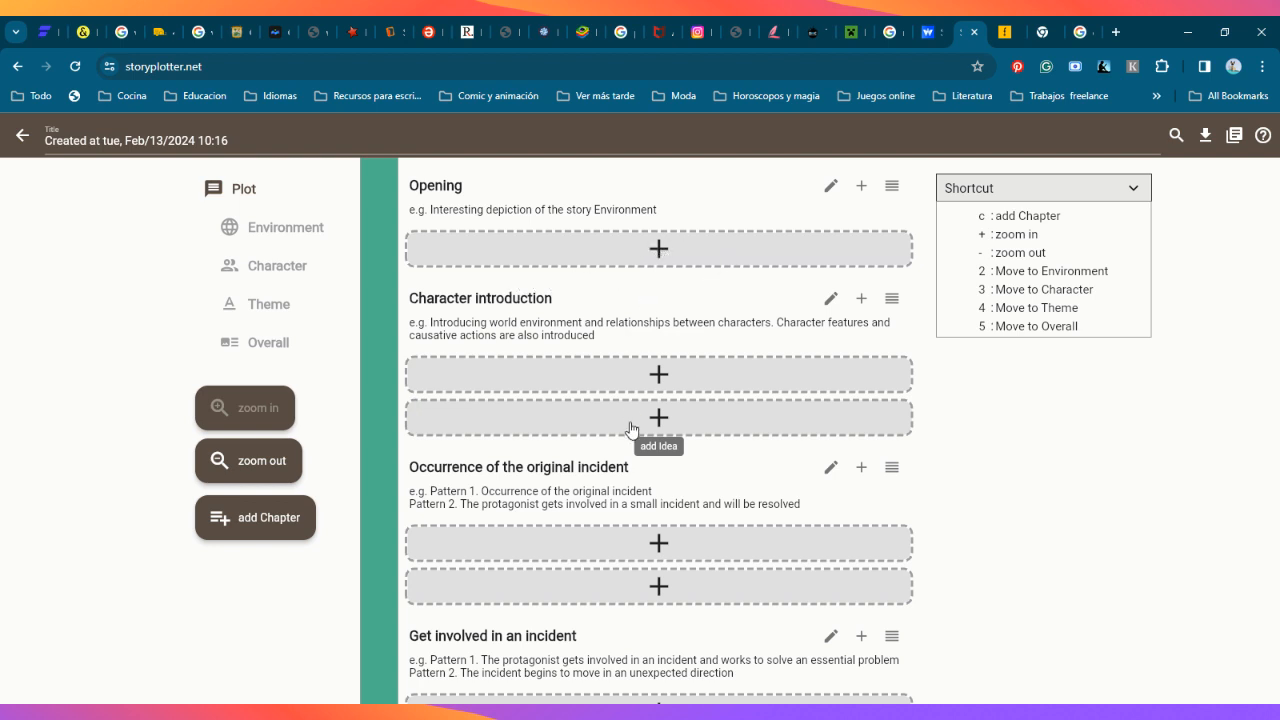
scroll(597, 526, down, 2)
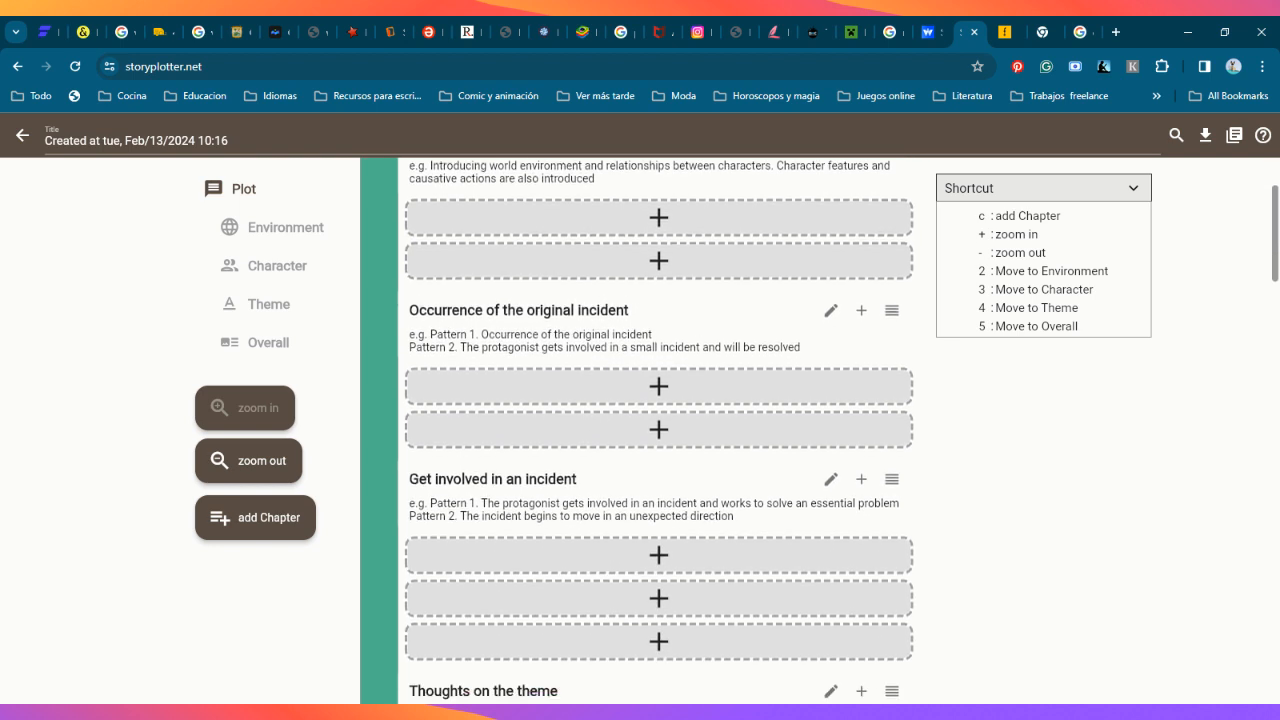
scroll(595, 350, down, 1)
scroll(606, 361, up, 1)
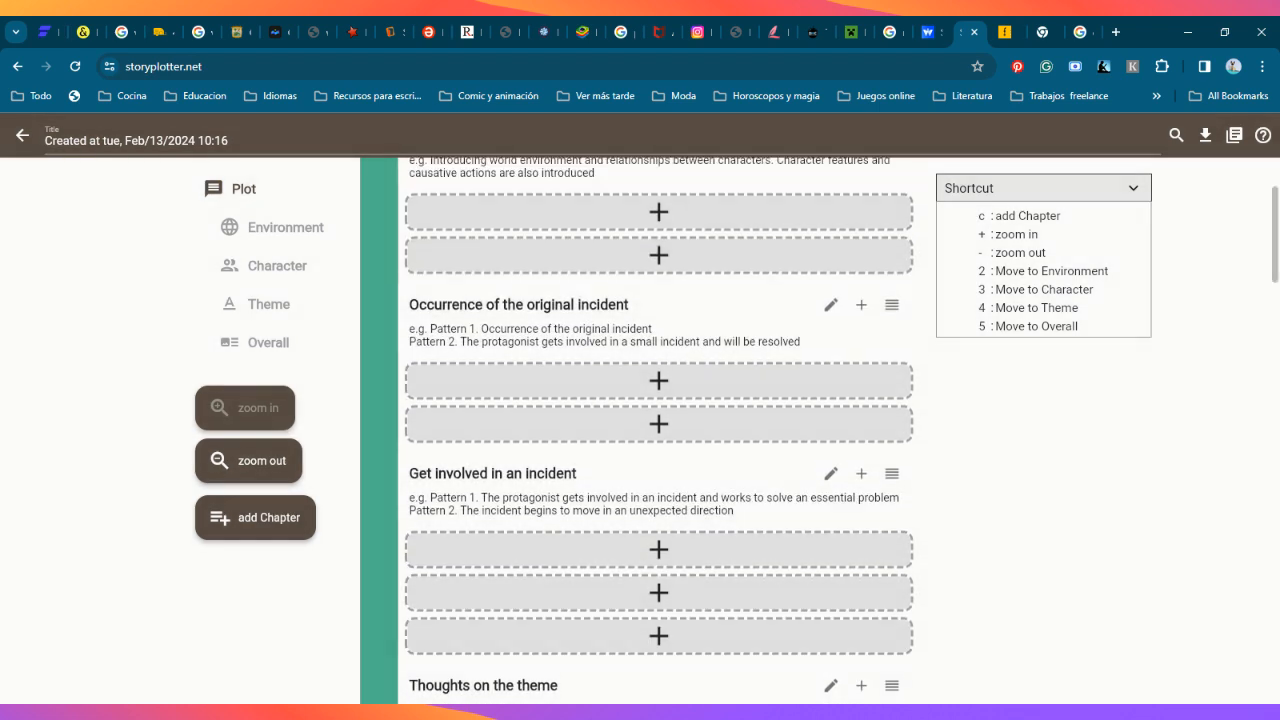
scroll(600, 337, up, 2)
scroll(603, 266, up, 1)
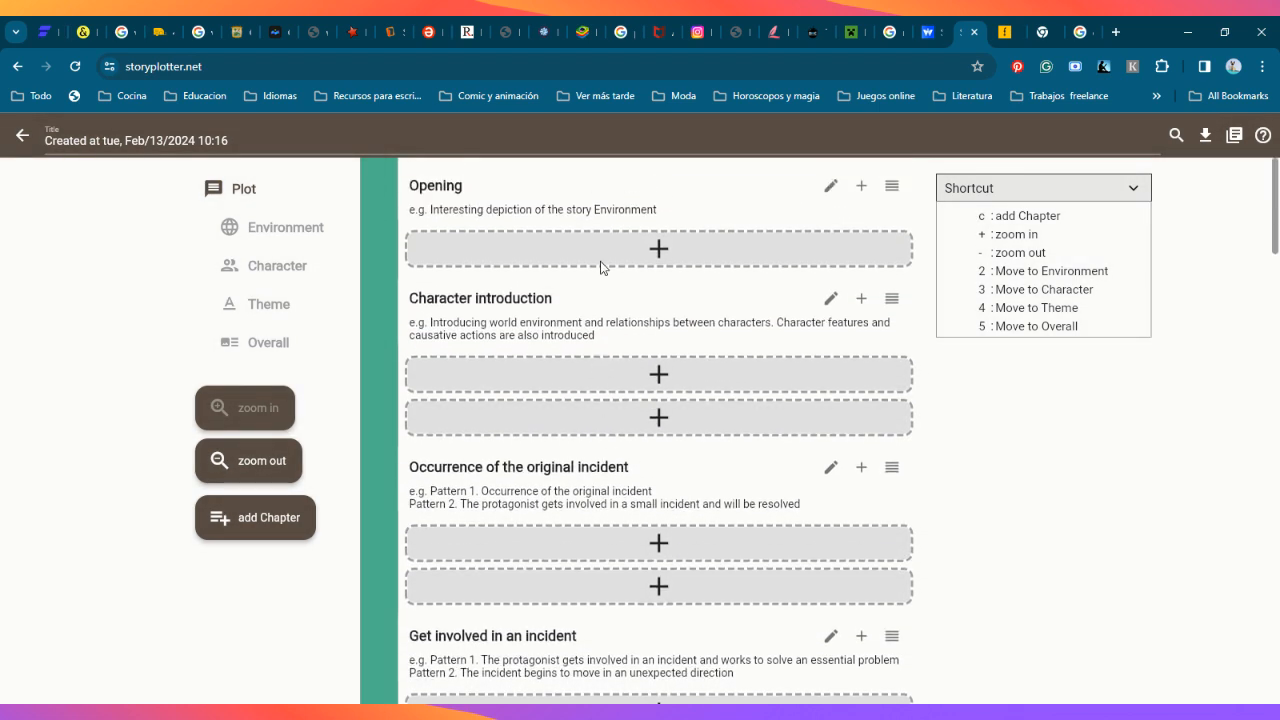
Step: Add a first idea to the Opening chapter, starting with the text "The gang is in the cabin"
click(657, 252)
click(494, 252)
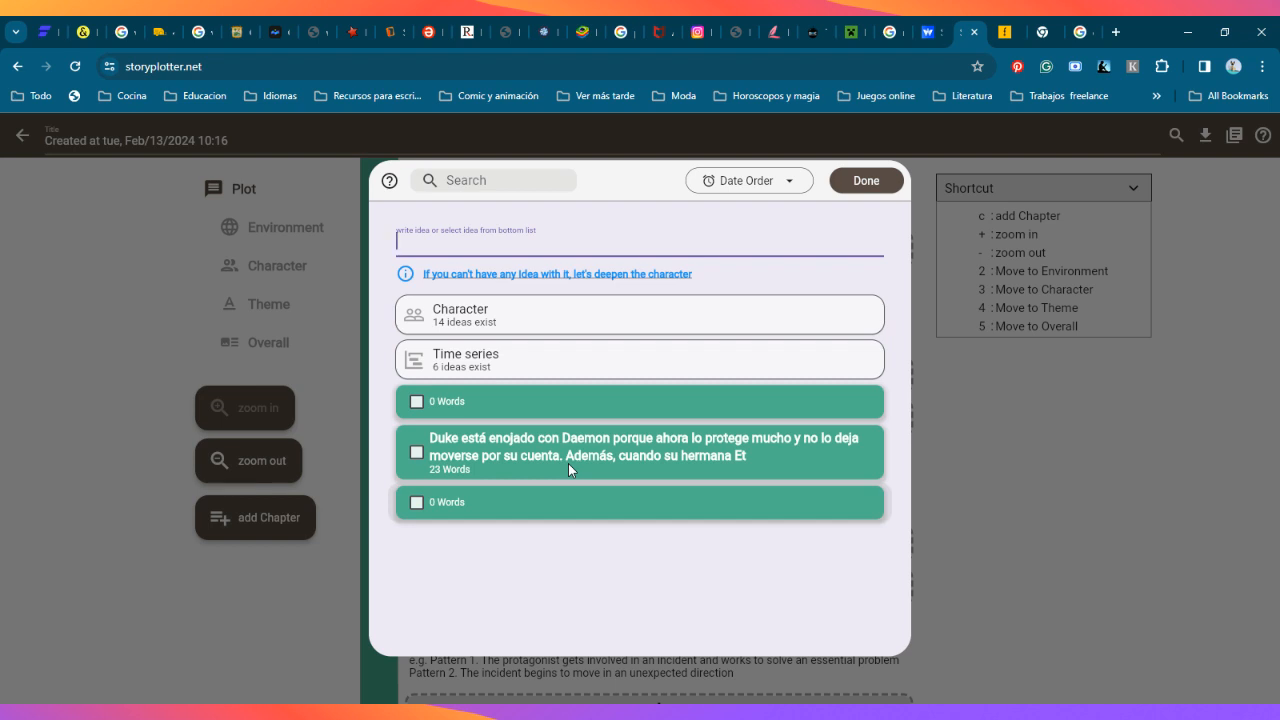
text(The)
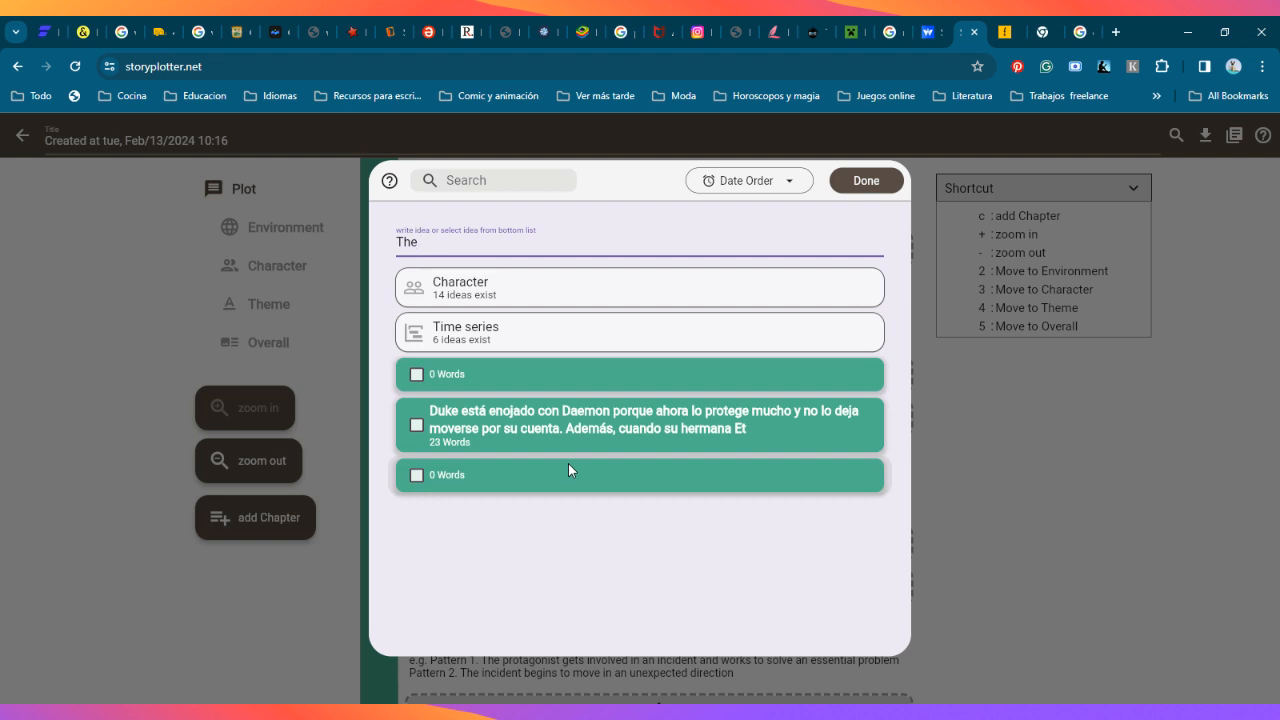
text( gang is in the cabin)
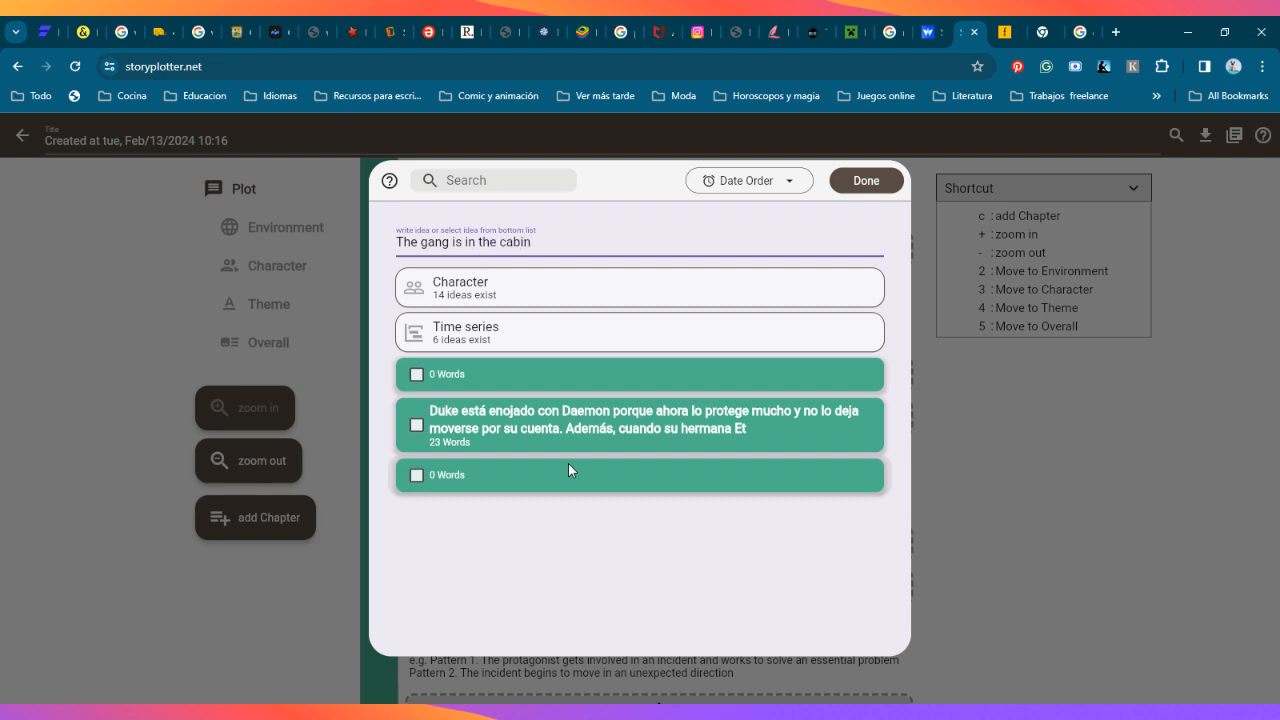
text(: Daemon, Duke, T)
Step: Complete the idea with ": Daemon, Duke, Morgan, Faith, Fisher and the K'un" and save it to the Opening chapter
key(BackSpace)
text(Morgan, )
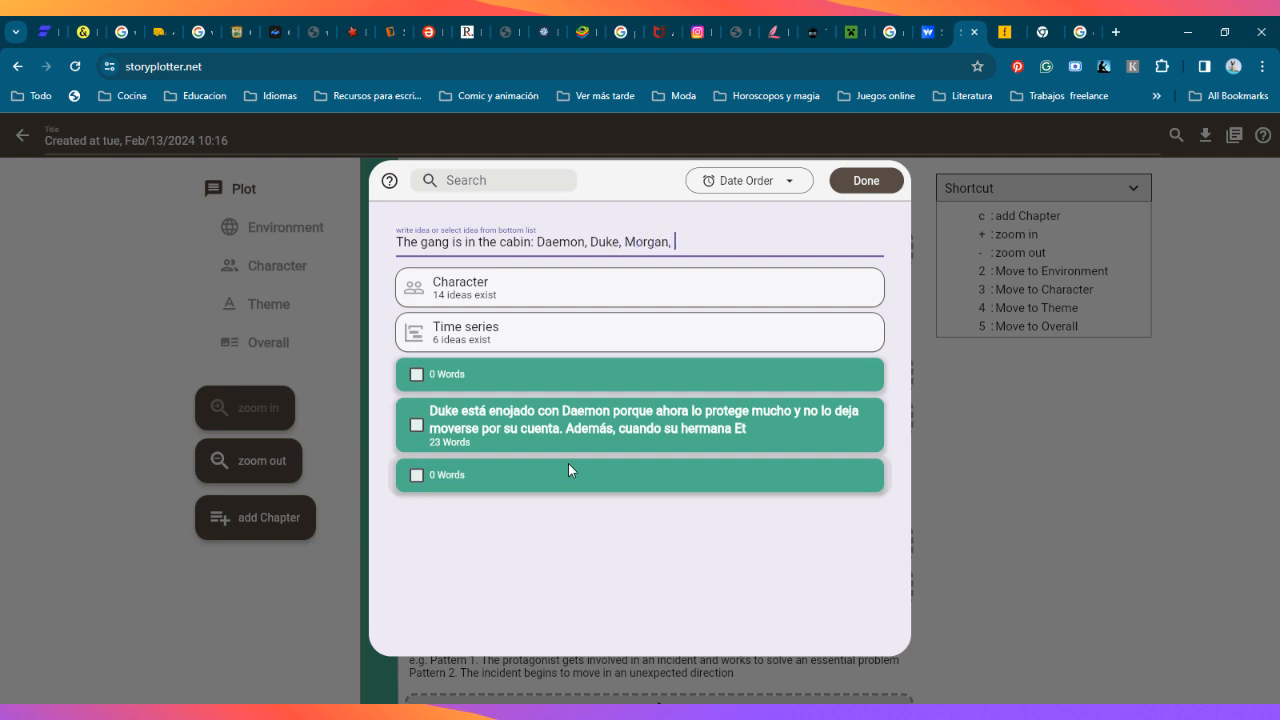
text(Faith,)
text( Fisher and )
text(the )
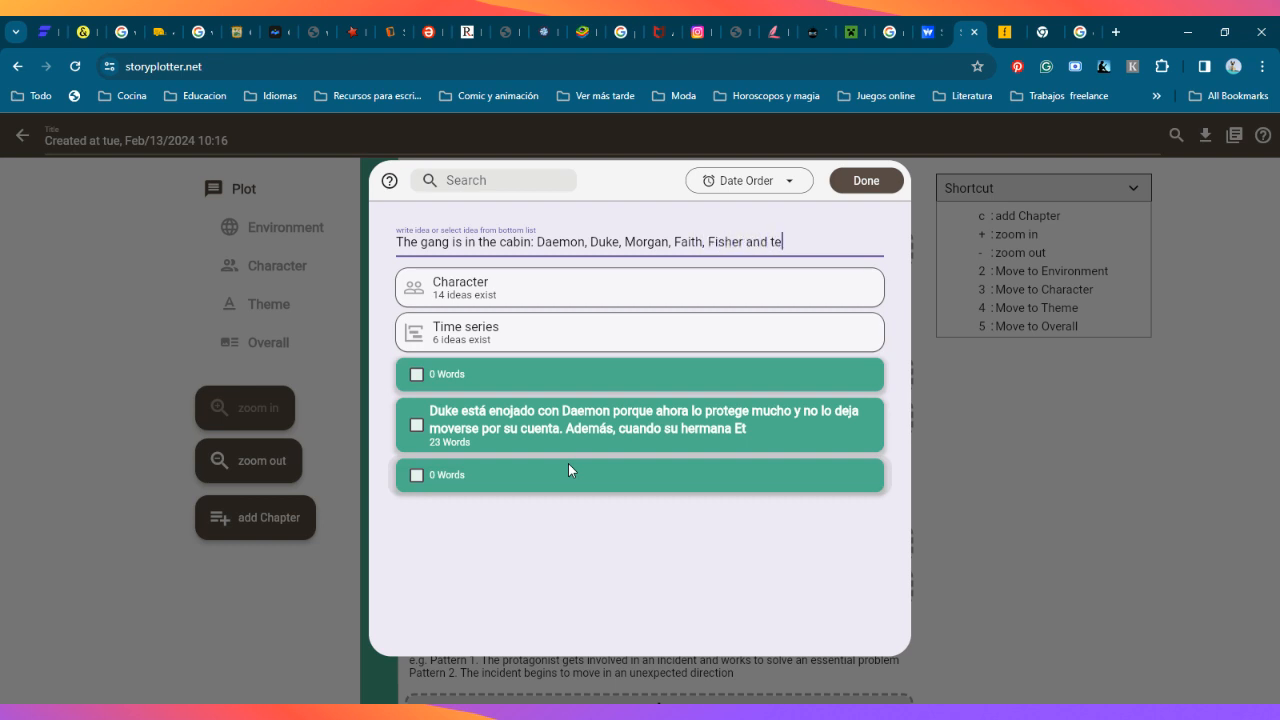
text(K'un)
click(876, 180)
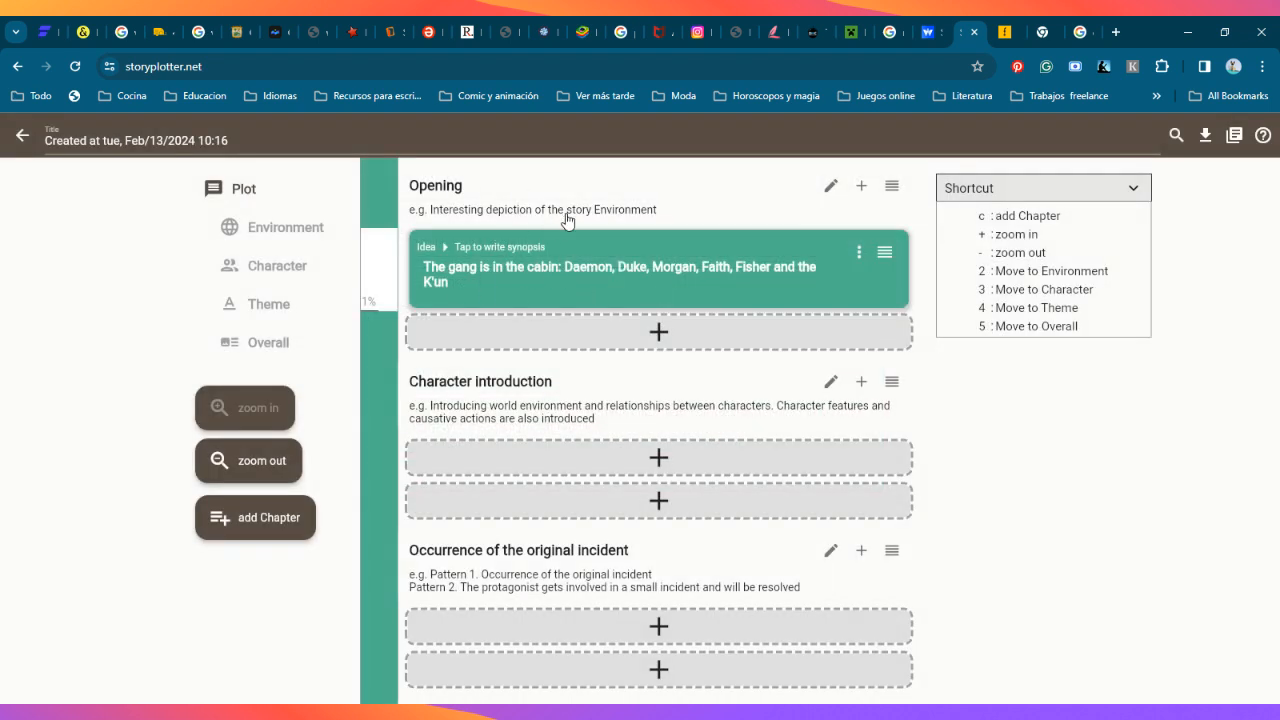
Step: Add a second idea to the Opening chapter, starting with "Everyone is angry and annoyed."
click(662, 334)
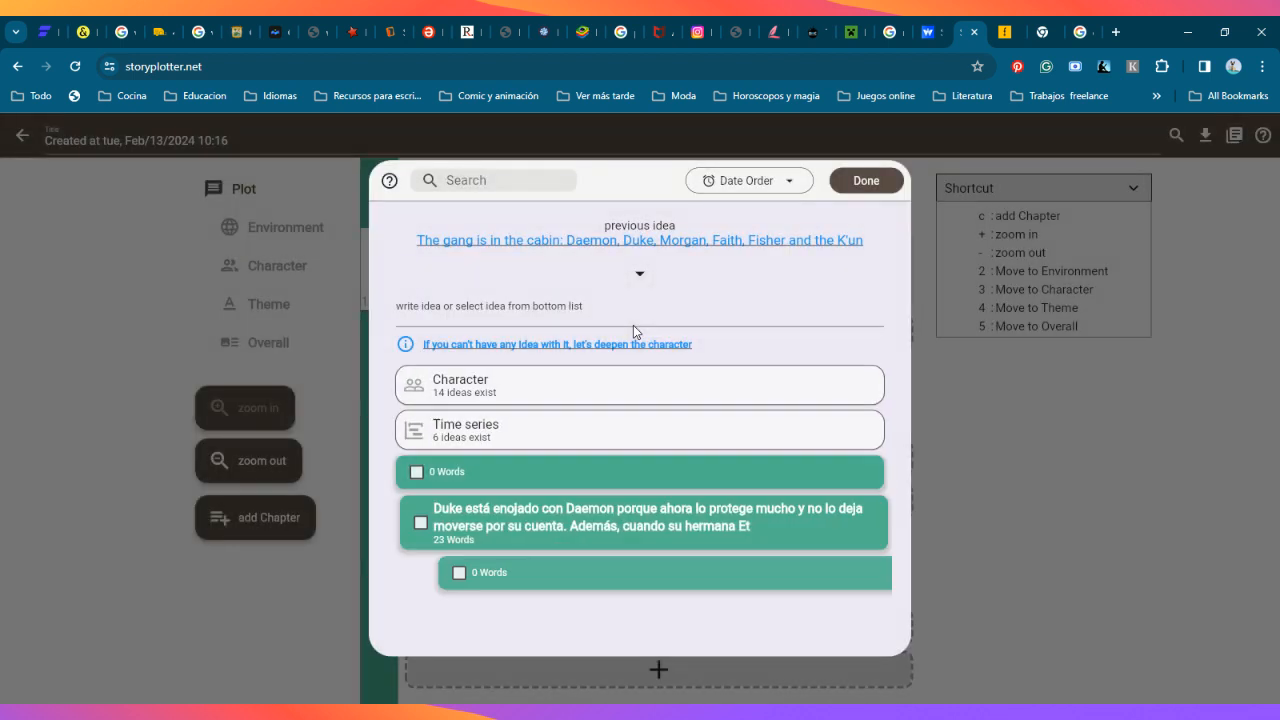
click(620, 316)
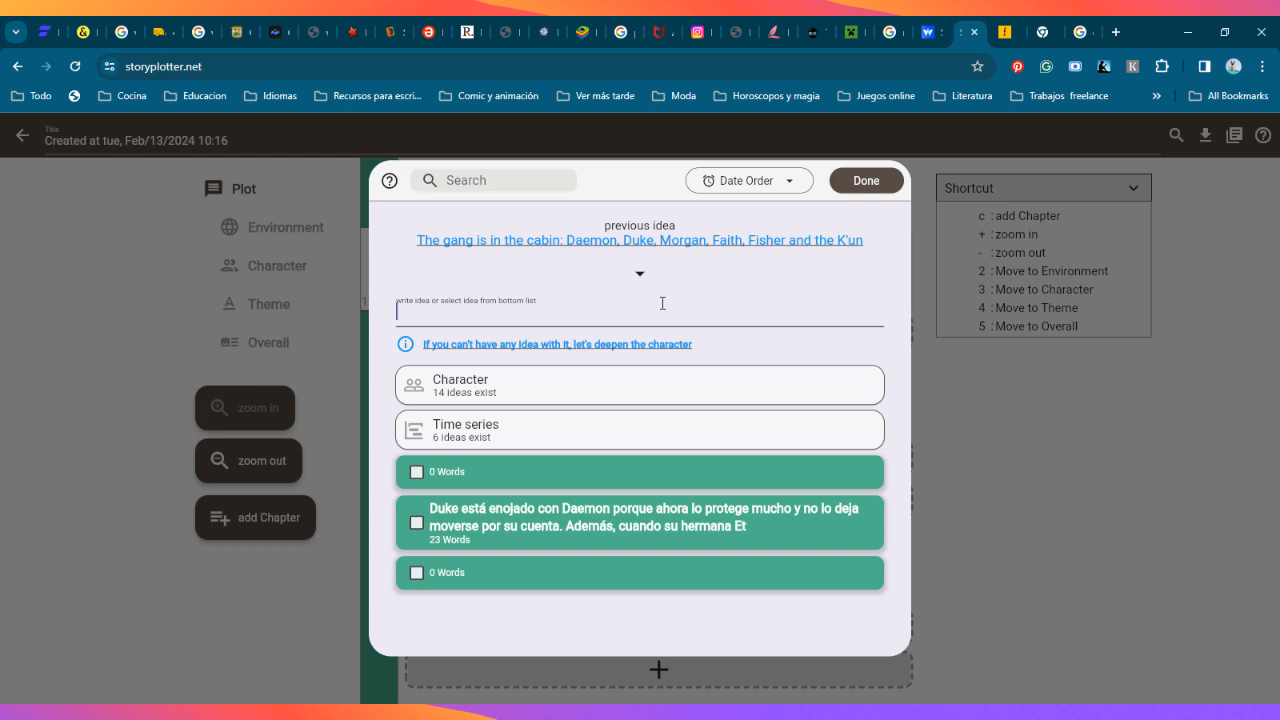
text(Everyone i)
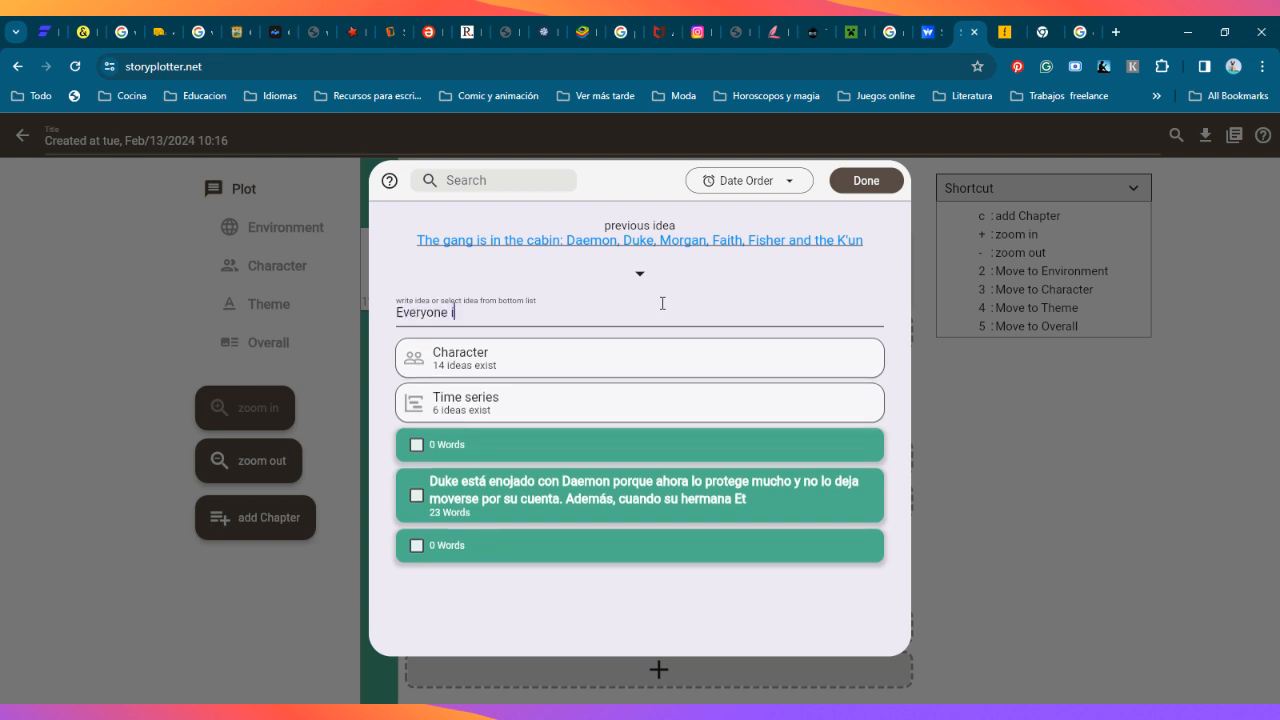
text(s angry and)
text(annoye)
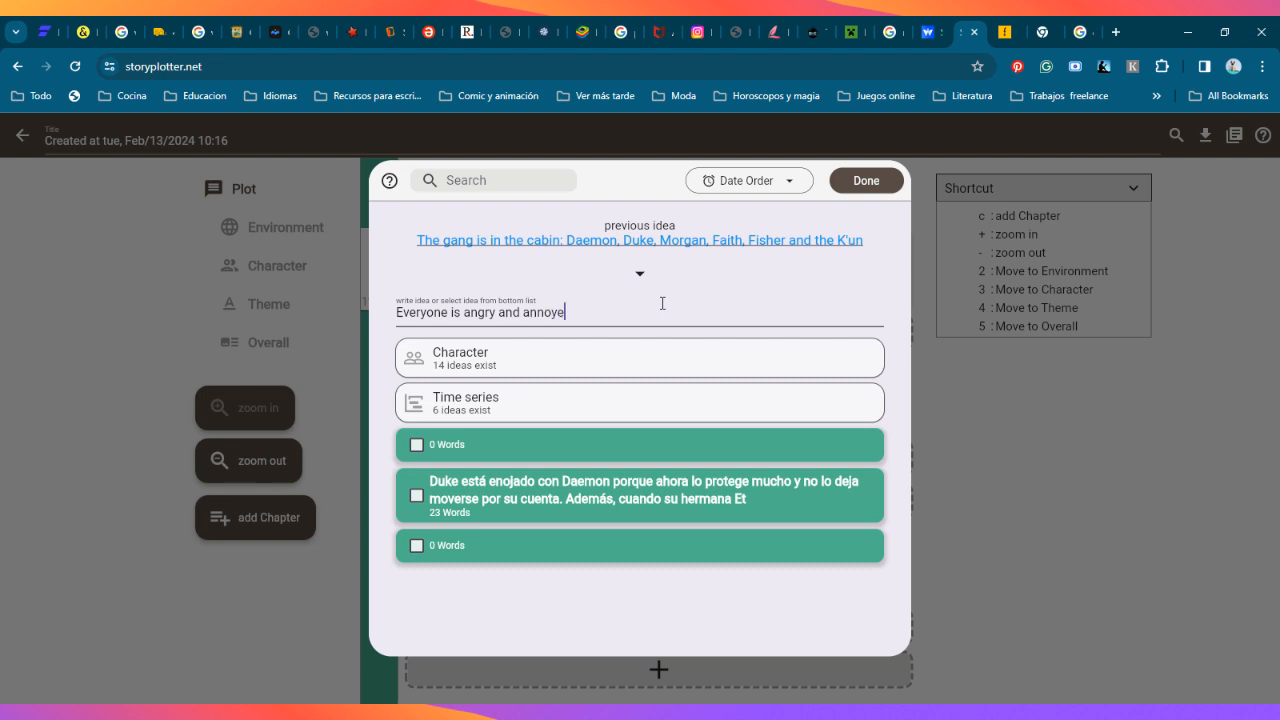
text(d. Daemon and Duke had a fight, just)
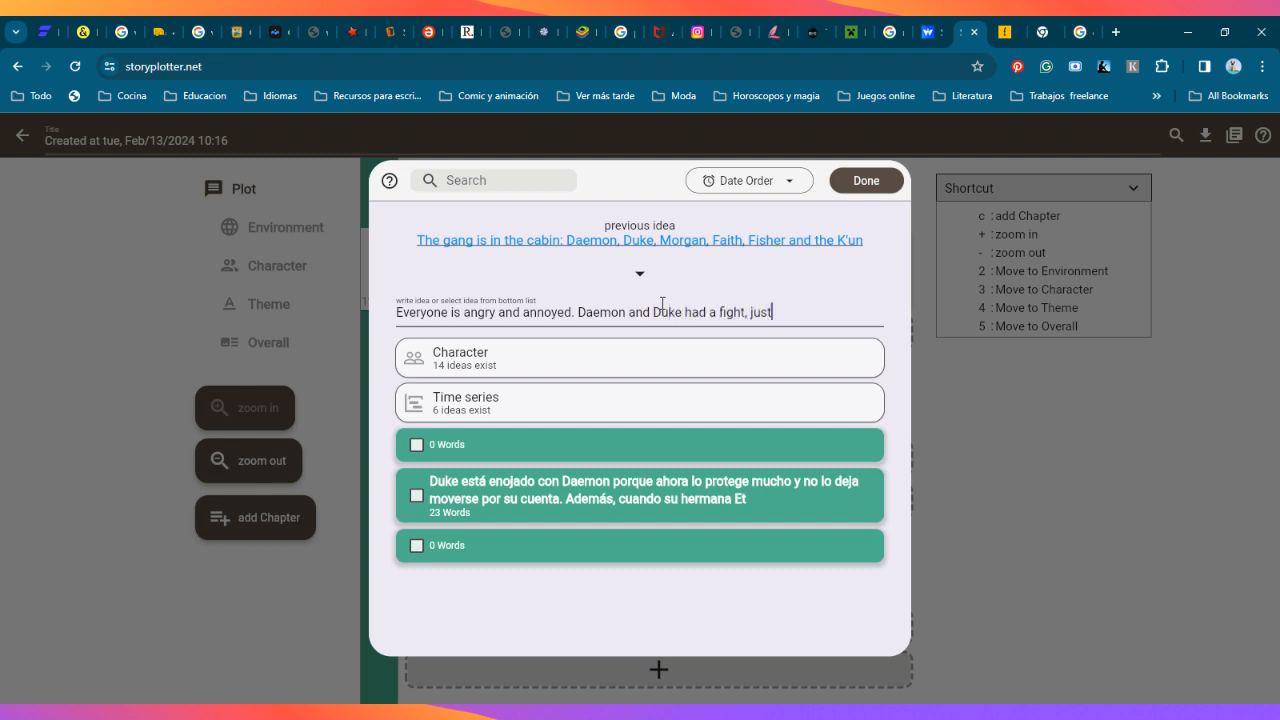
text( as Morgan and Faith.)
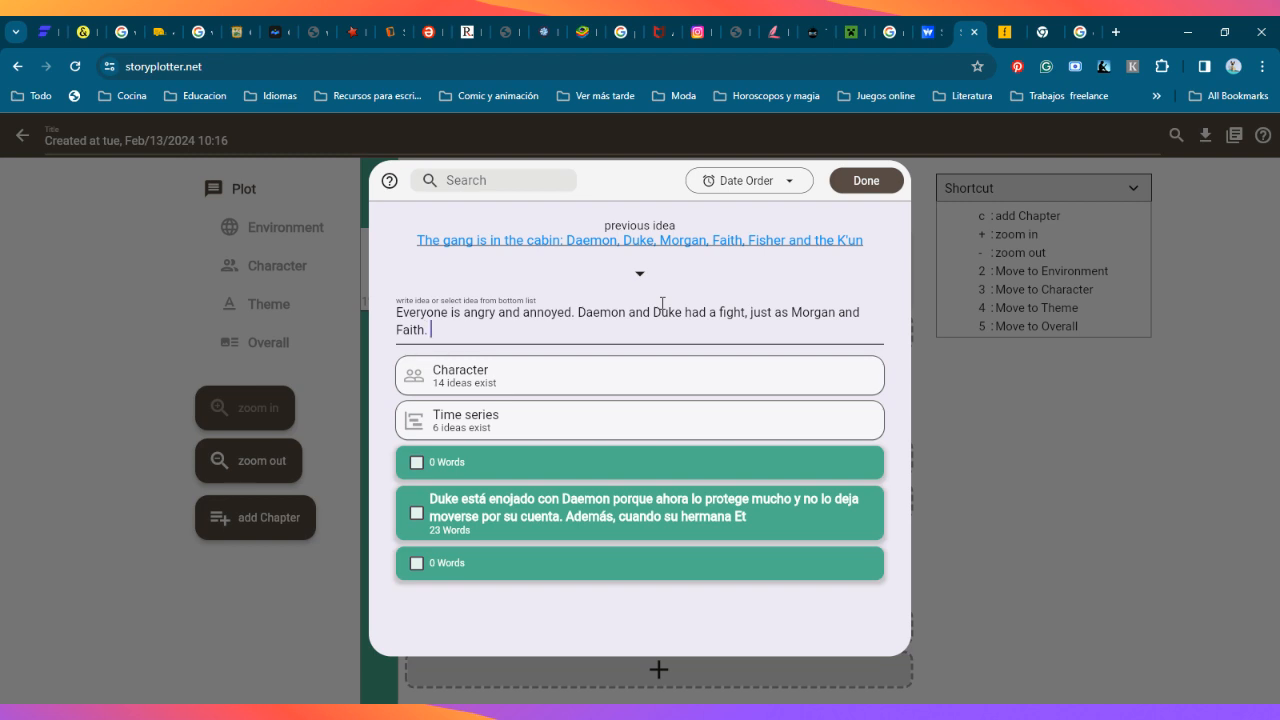
text( fis)
Step: Add "Fisher is uncomfortable with the situation, so are the K'un, who" to the second Opening idea
key(BackSpace)
key(BackSpace)
key(BackSpace)
key(BackSpace)
text(Fisher is un)
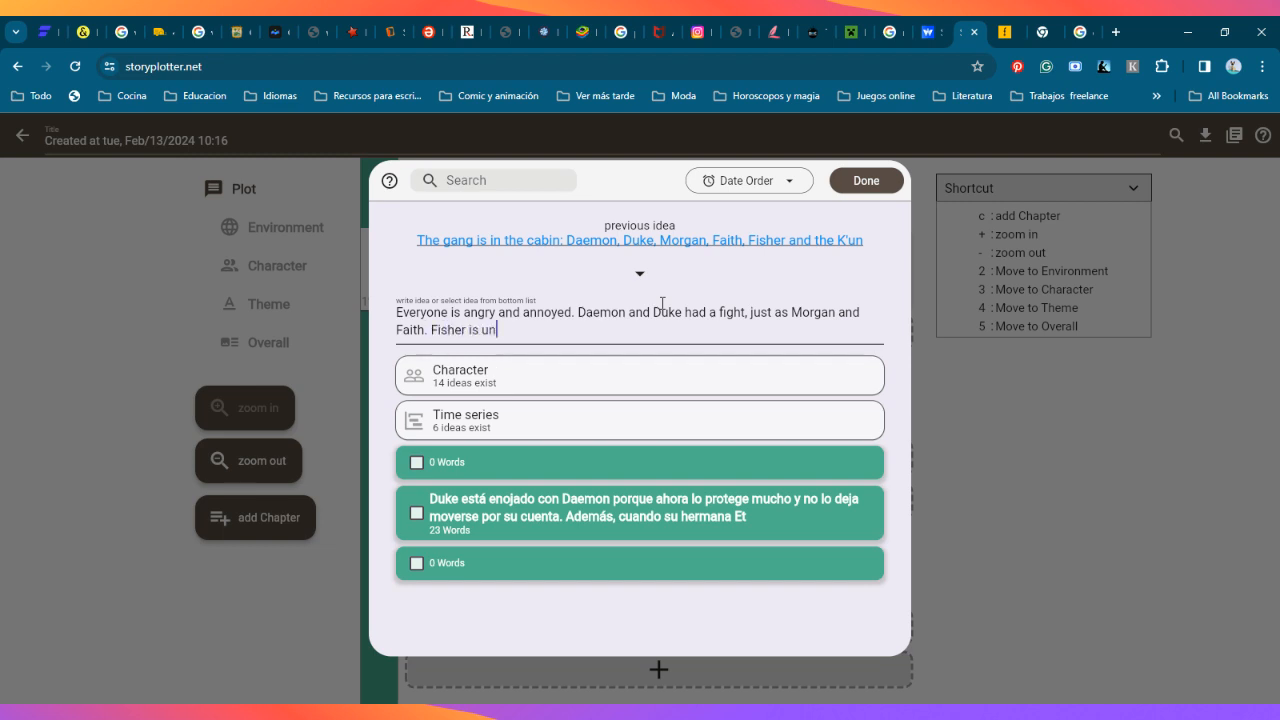
text(comfortable with the situ)
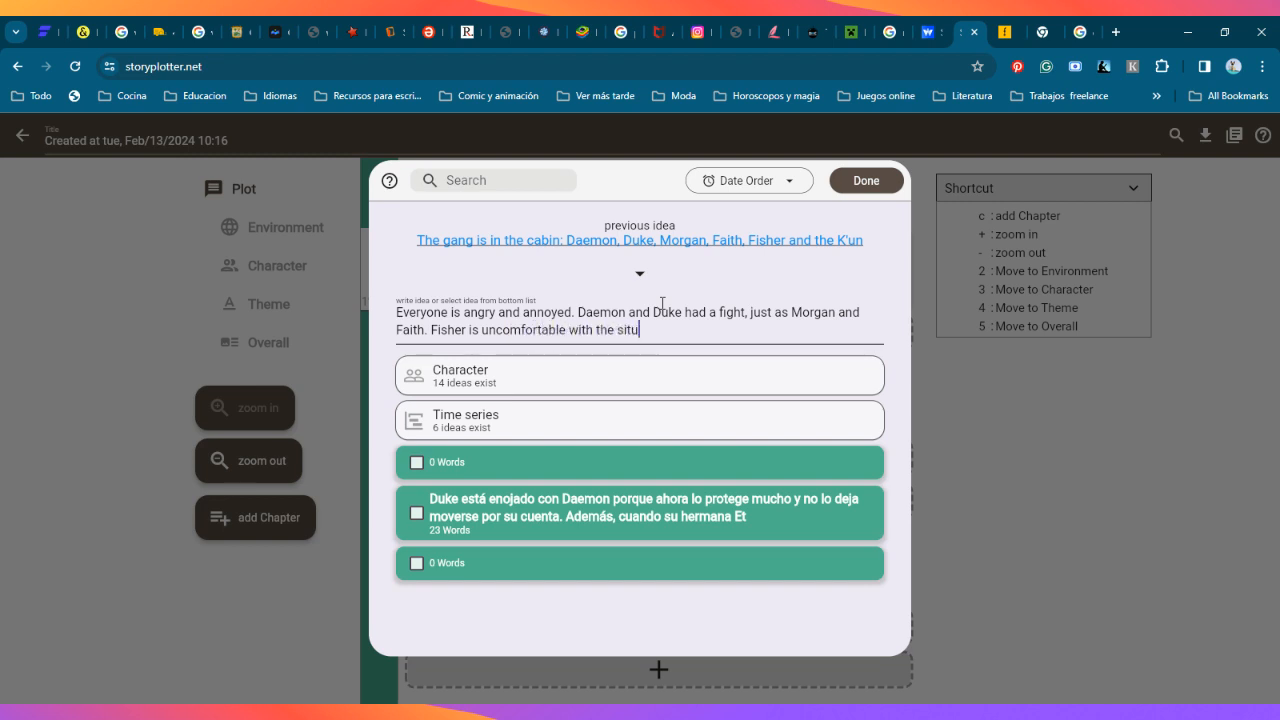
text(ation, so are the K'un, w)
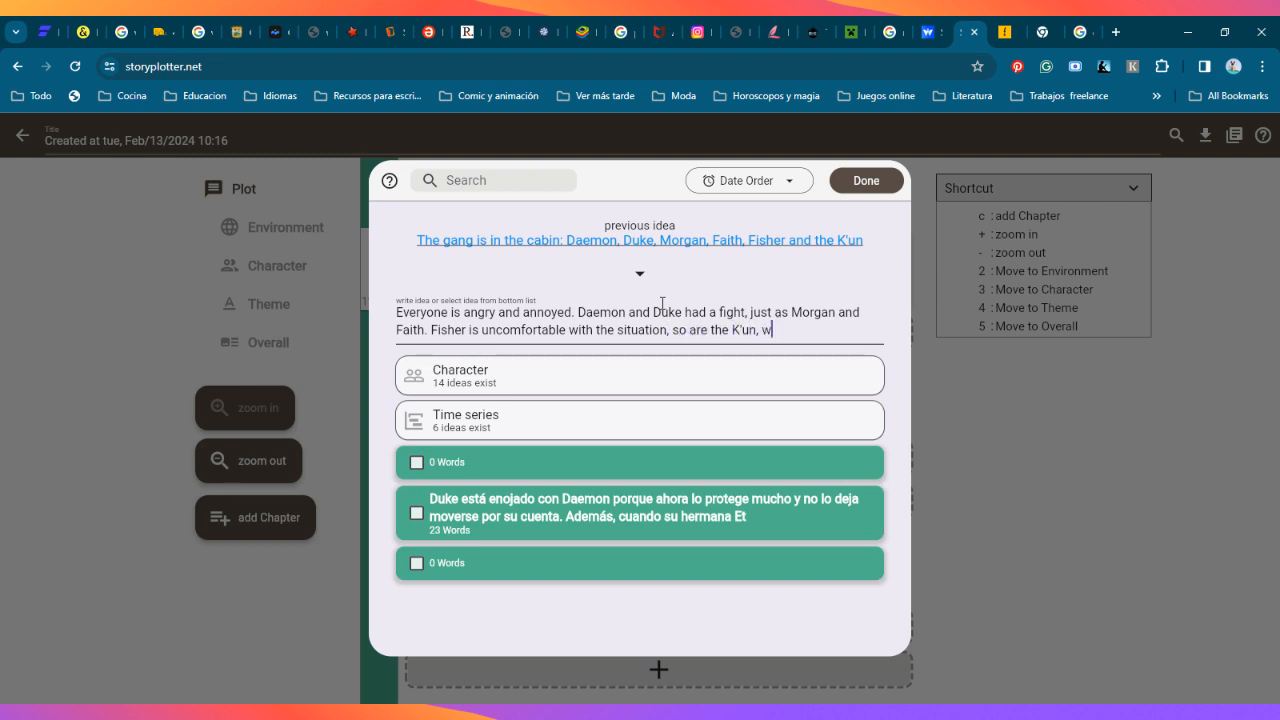
text(ho decided to walk ou)
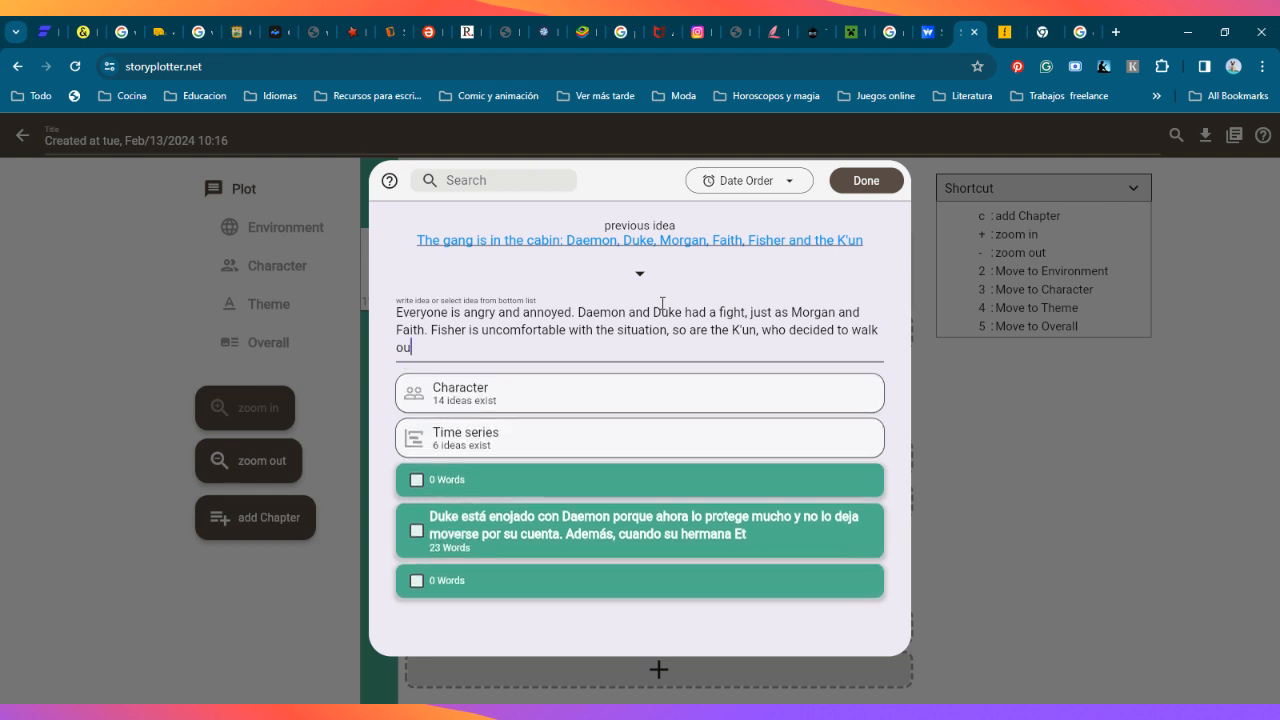
text(t until everything calm)
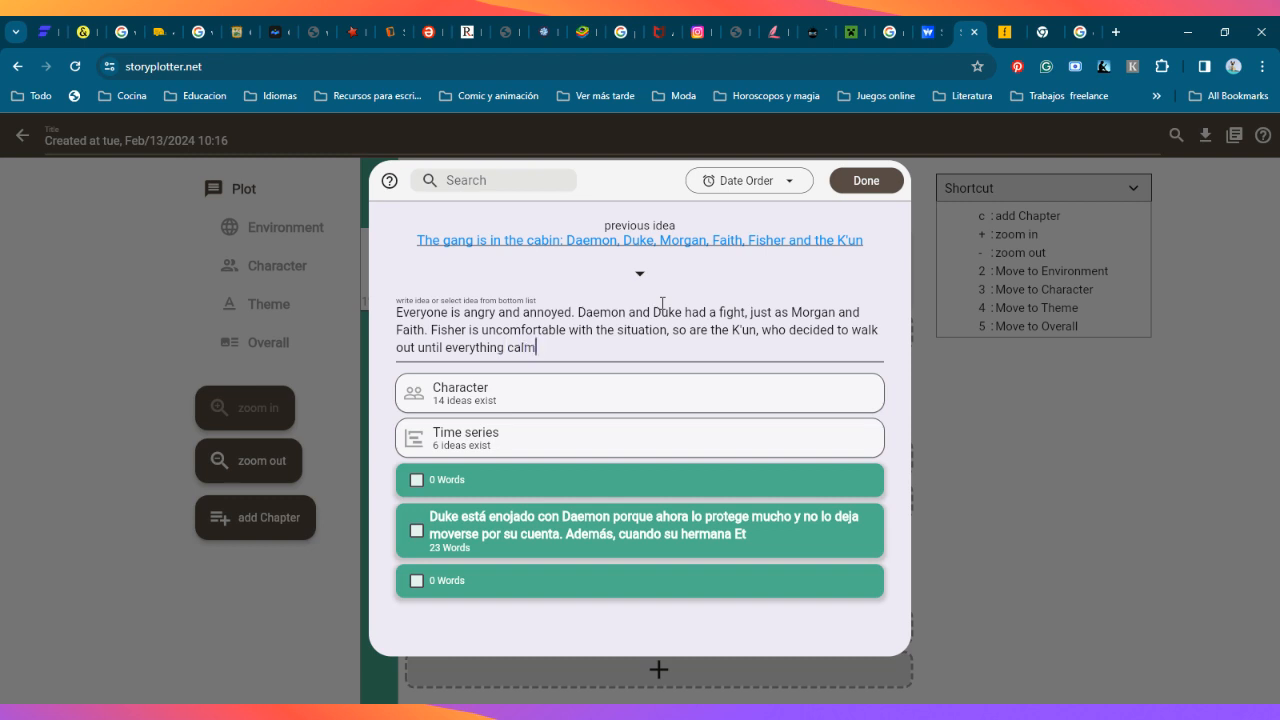
Step: Correct the ending of the idea to "everyone calms." and save it as the second Opening idea
key(Left)
key(Left)
key(Left)
key(Left)
key(BackSpace)
key(BackSpace)
key(BackSpace)
key(BackSpace)
key(BackSpace)
key(BackSpace)
text(one)
key(Right)
key(Right)
key(Right)
key(Right)
text(s.)
click(850, 180)
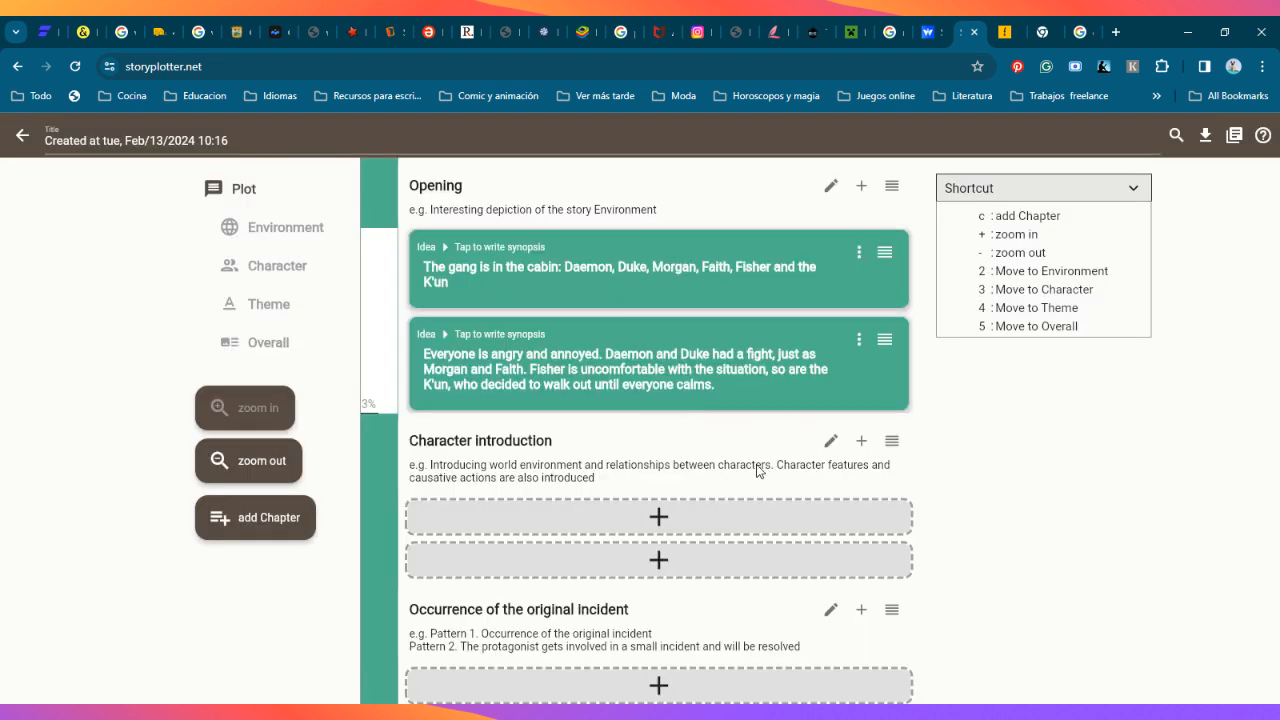
Step: Add a first idea to the Character introduction chapter, starting with "Daemons wasn't happy to learn that"
scroll(686, 480, down, 3)
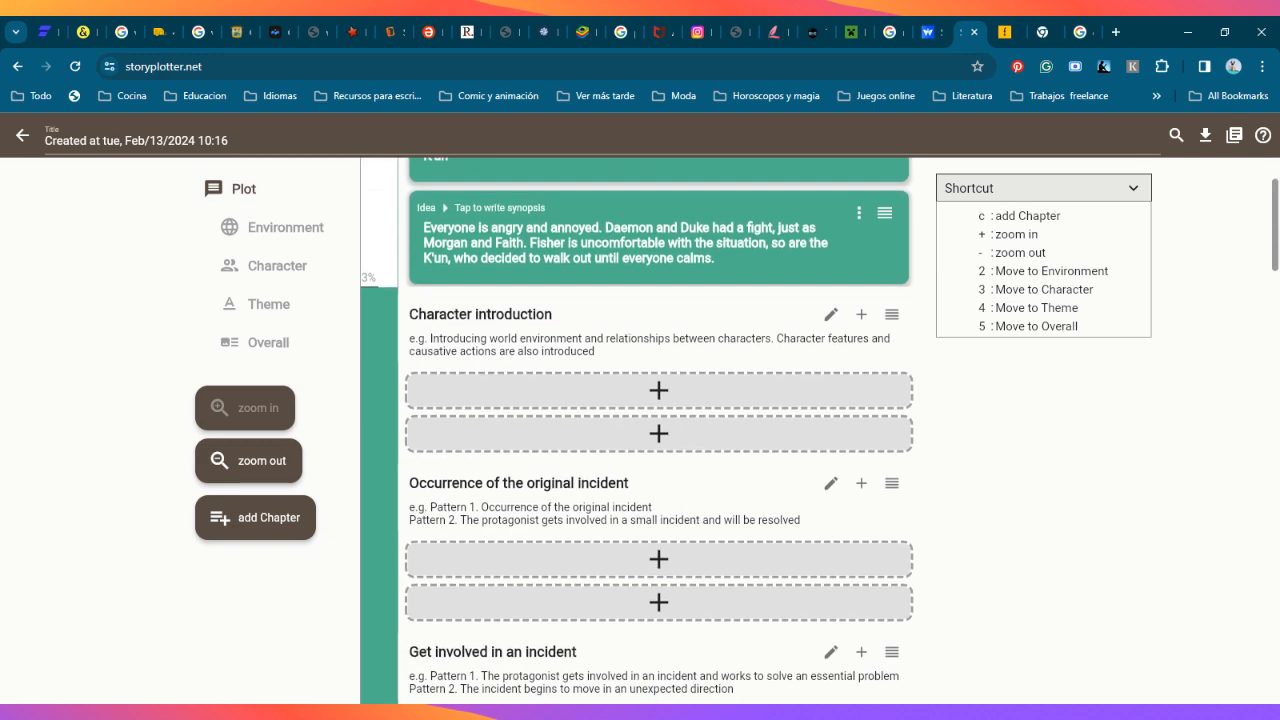
scroll(729, 414, down, 1)
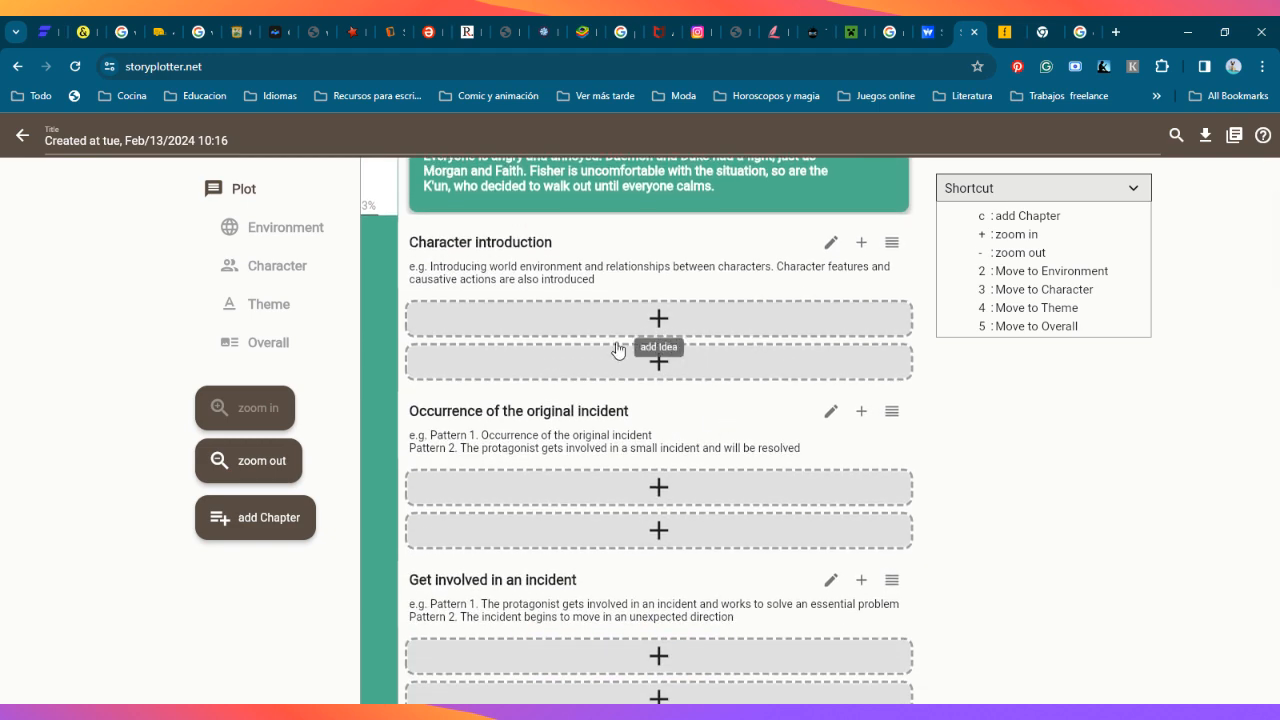
scroll(640, 450, down, 1)
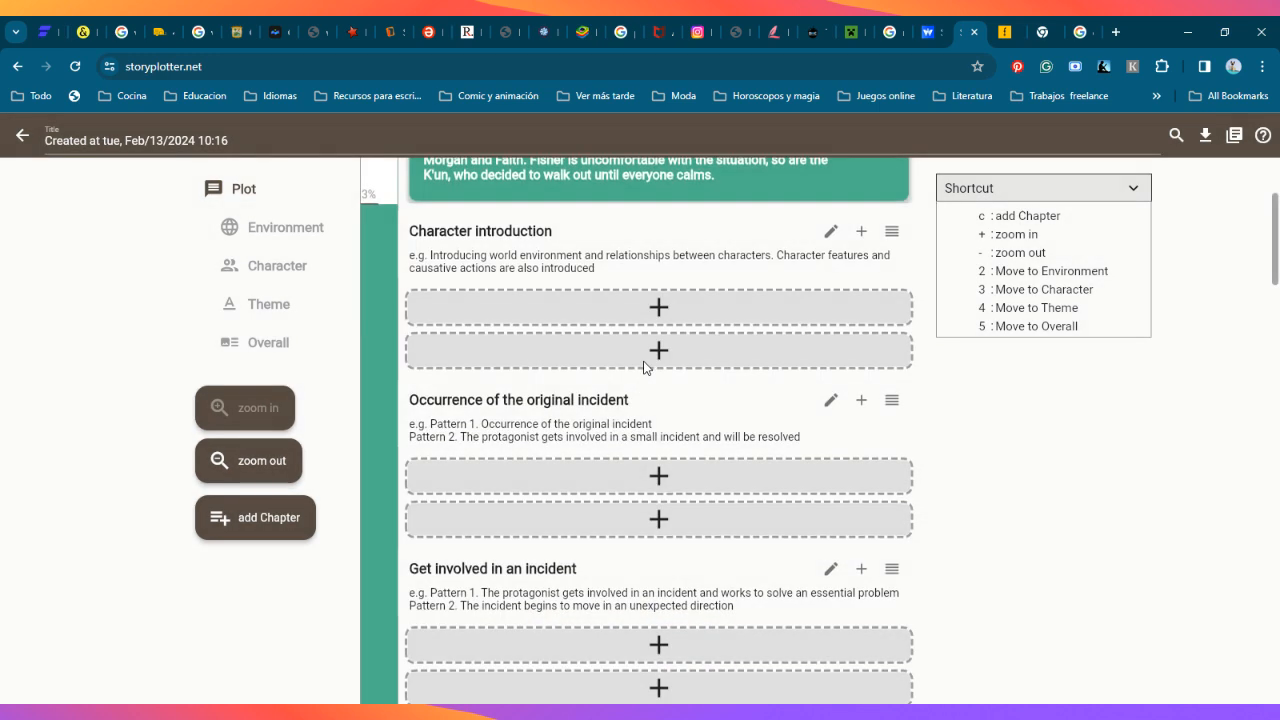
click(657, 310)
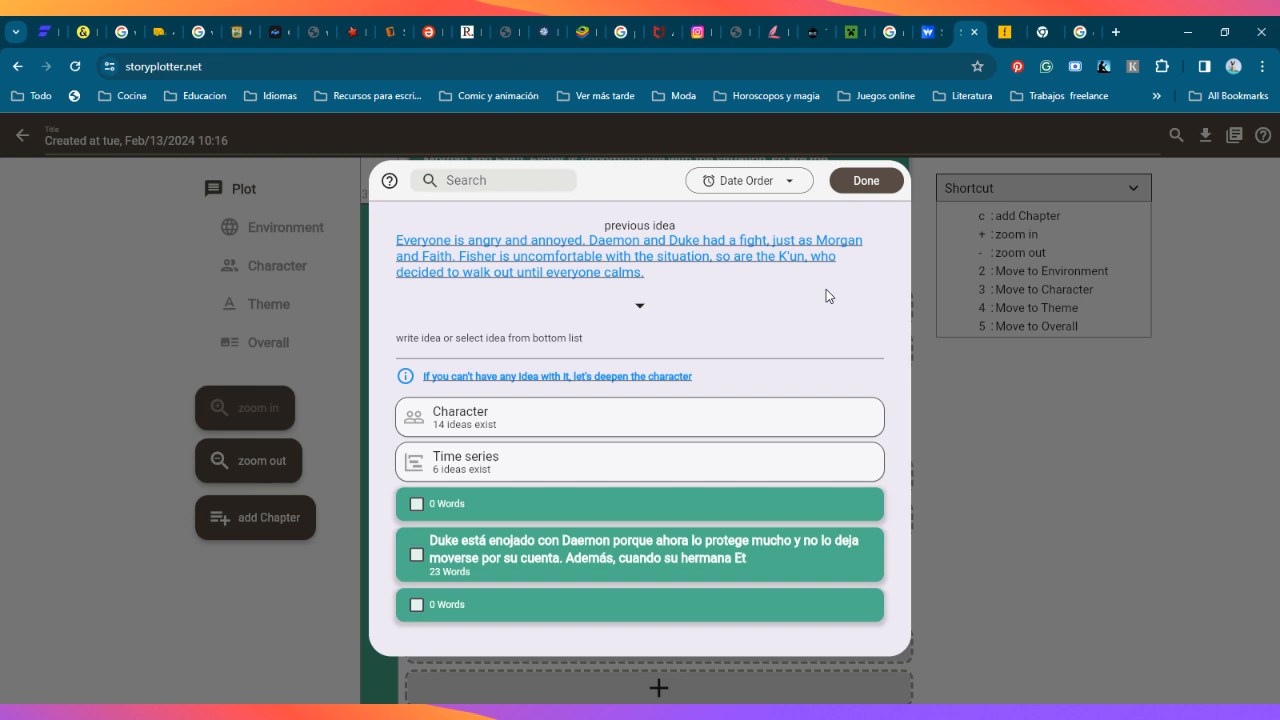
click(545, 348)
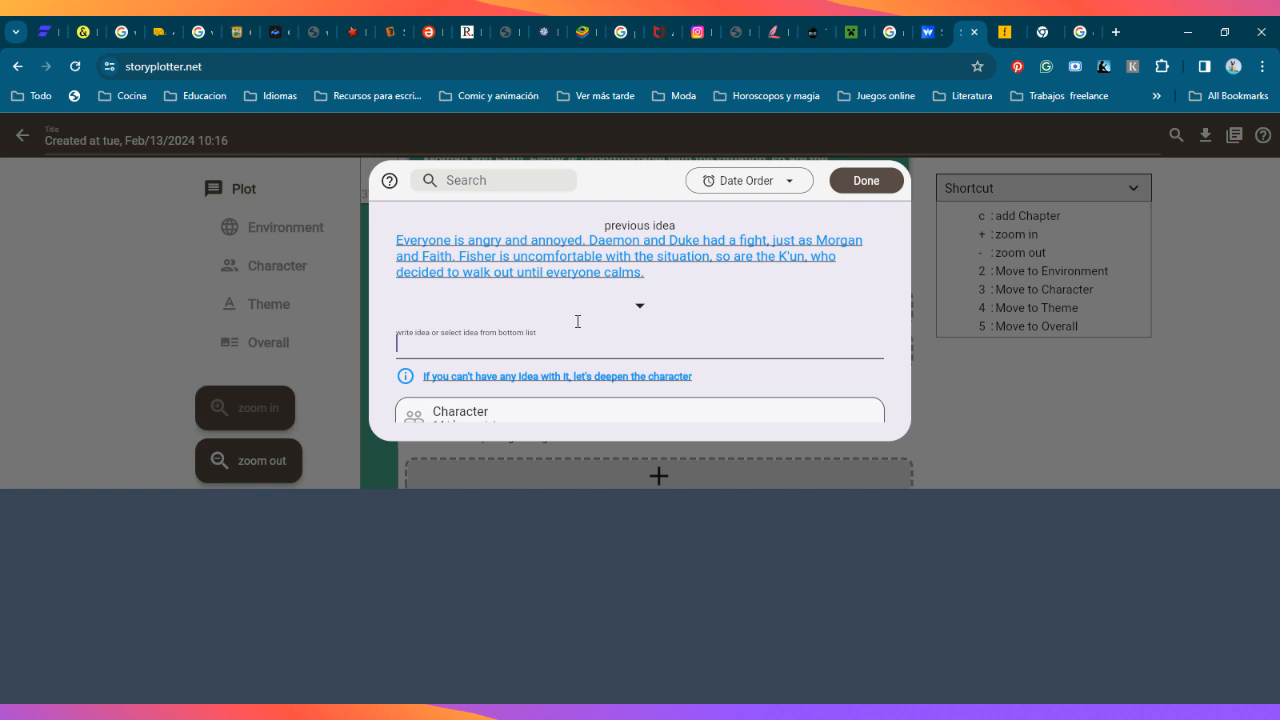
text(Daemons )
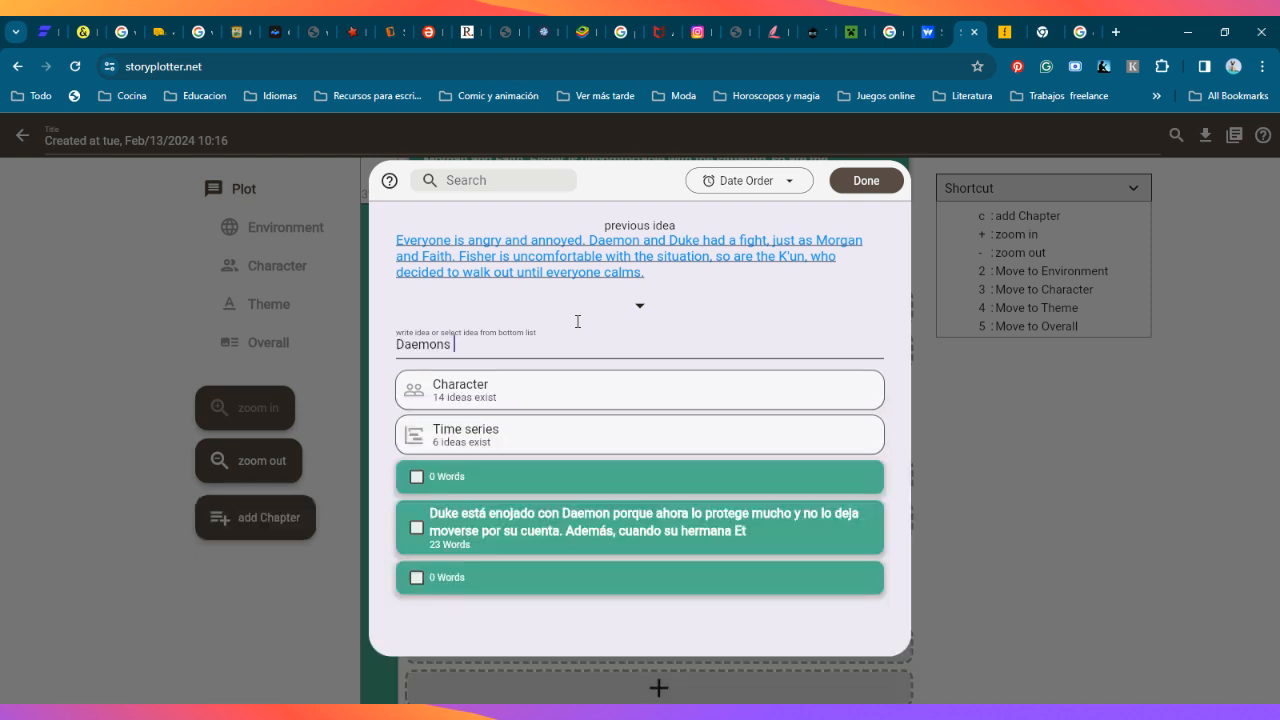
text(isn)
key(BackSpace)
key(BackSpace)
key(BackSpace)
text(wasn't happy to learn that)
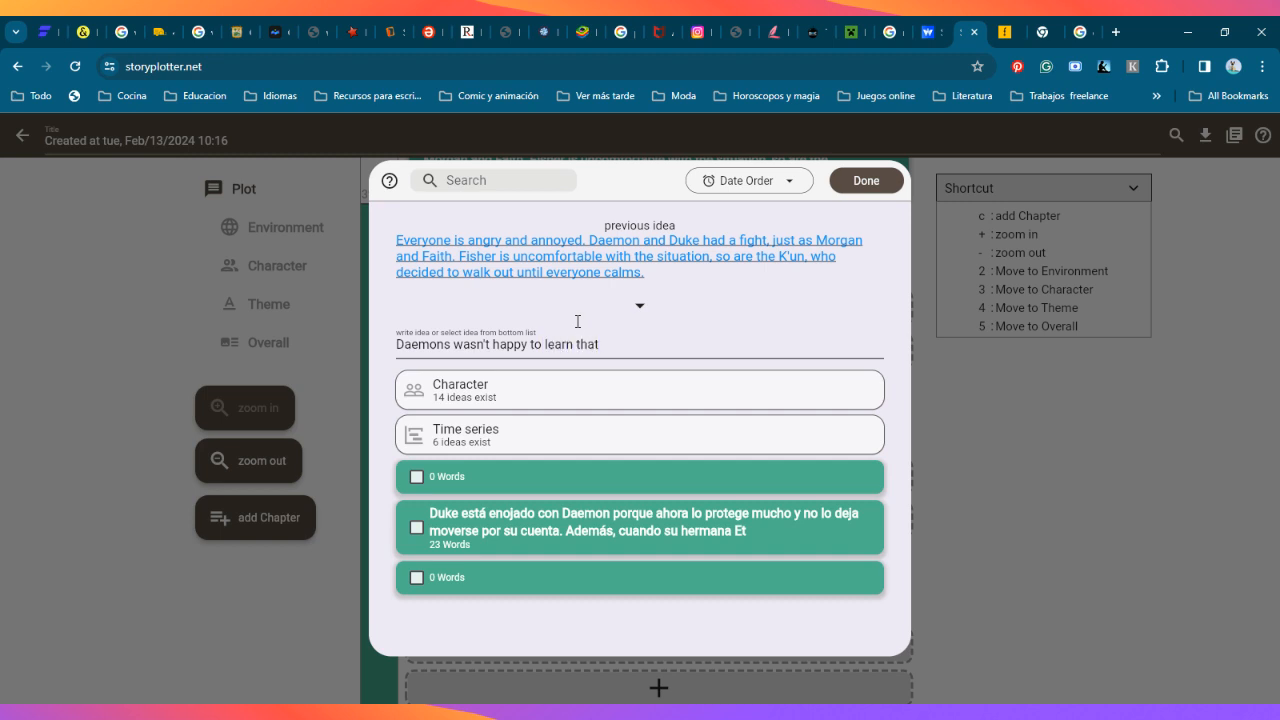
text( the next selection would )
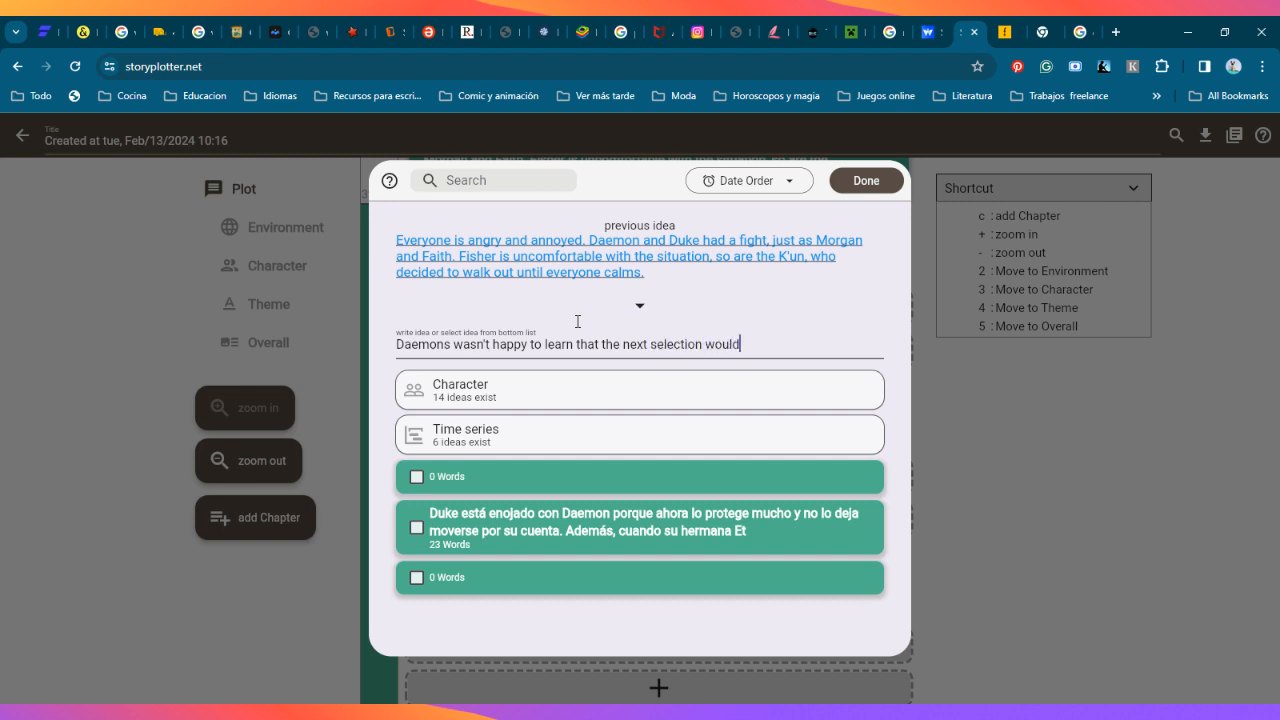
text(involve that the brother)
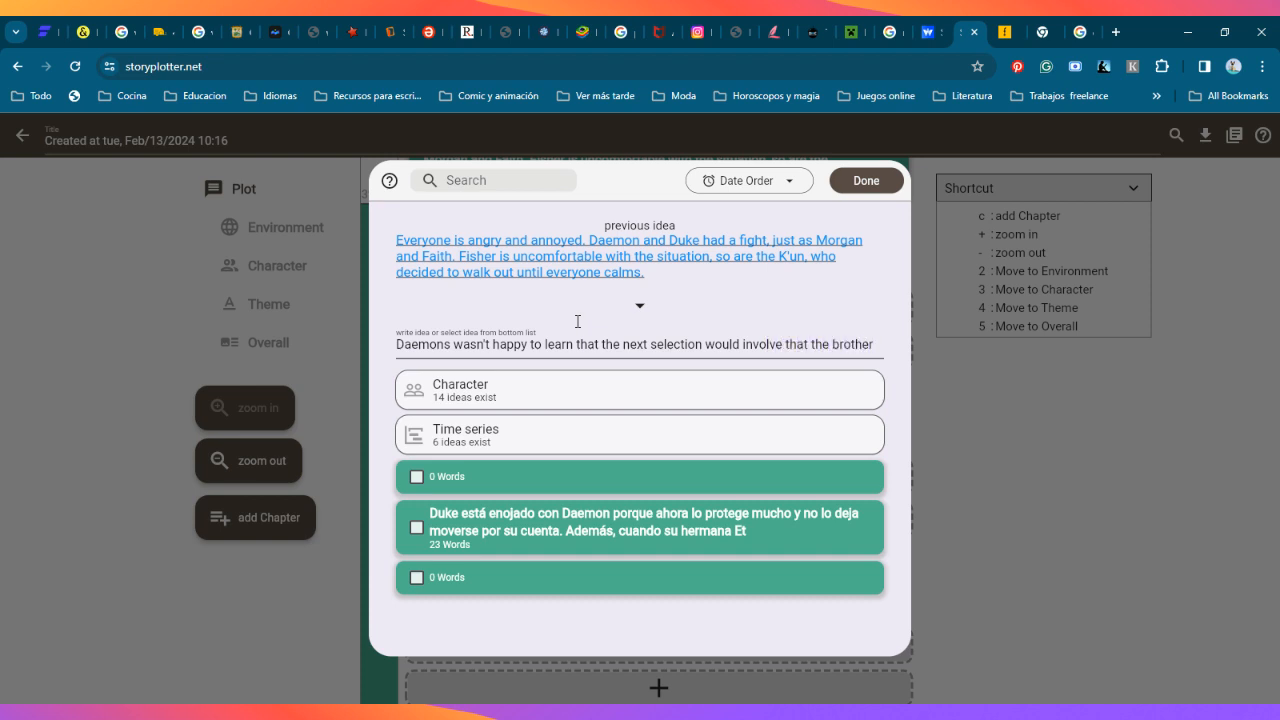
text(s ne)
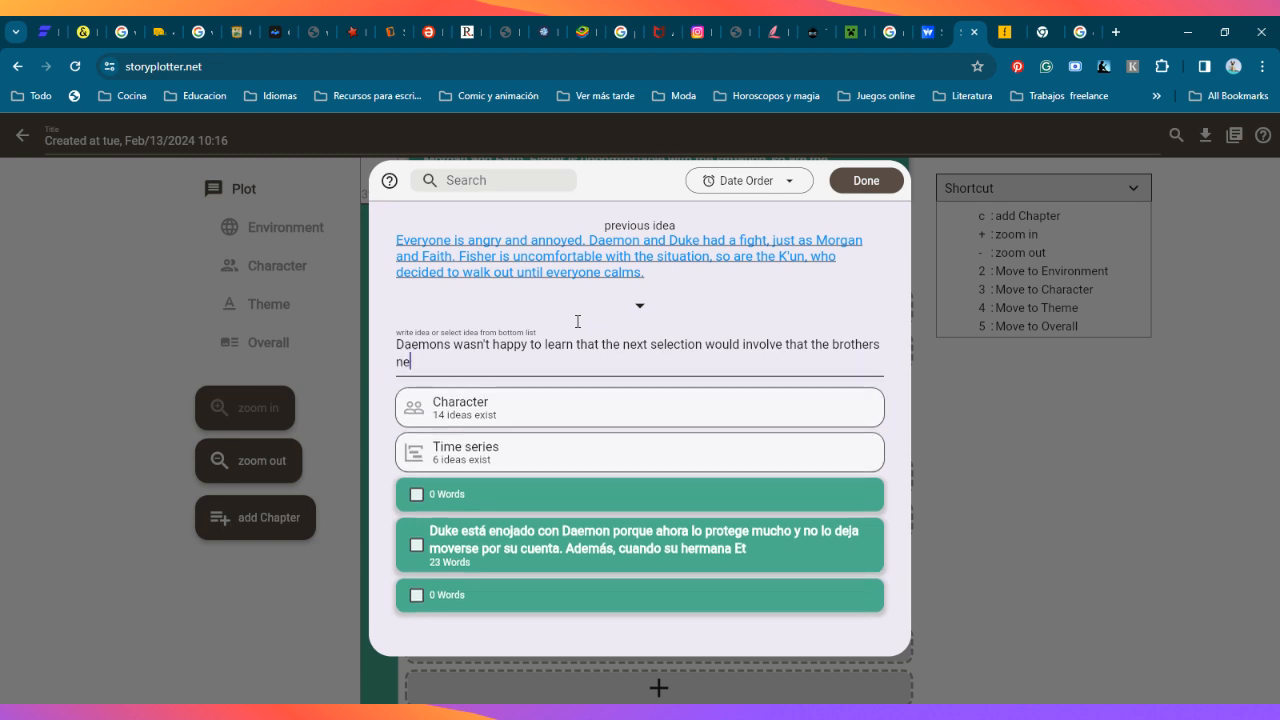
text(ed to separete not only)
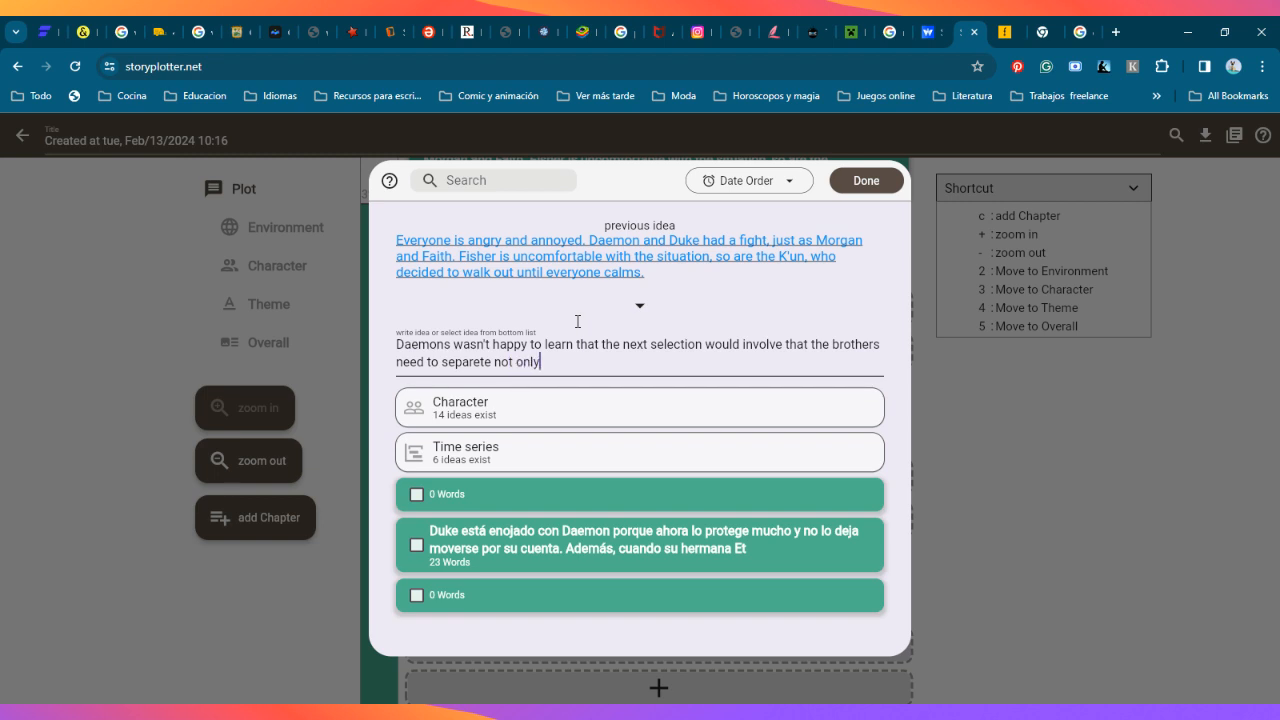
text( for th)
Step: Add "separete not only for the rest of the campment," to the Character introduction idea
text(rest of the campment, but)
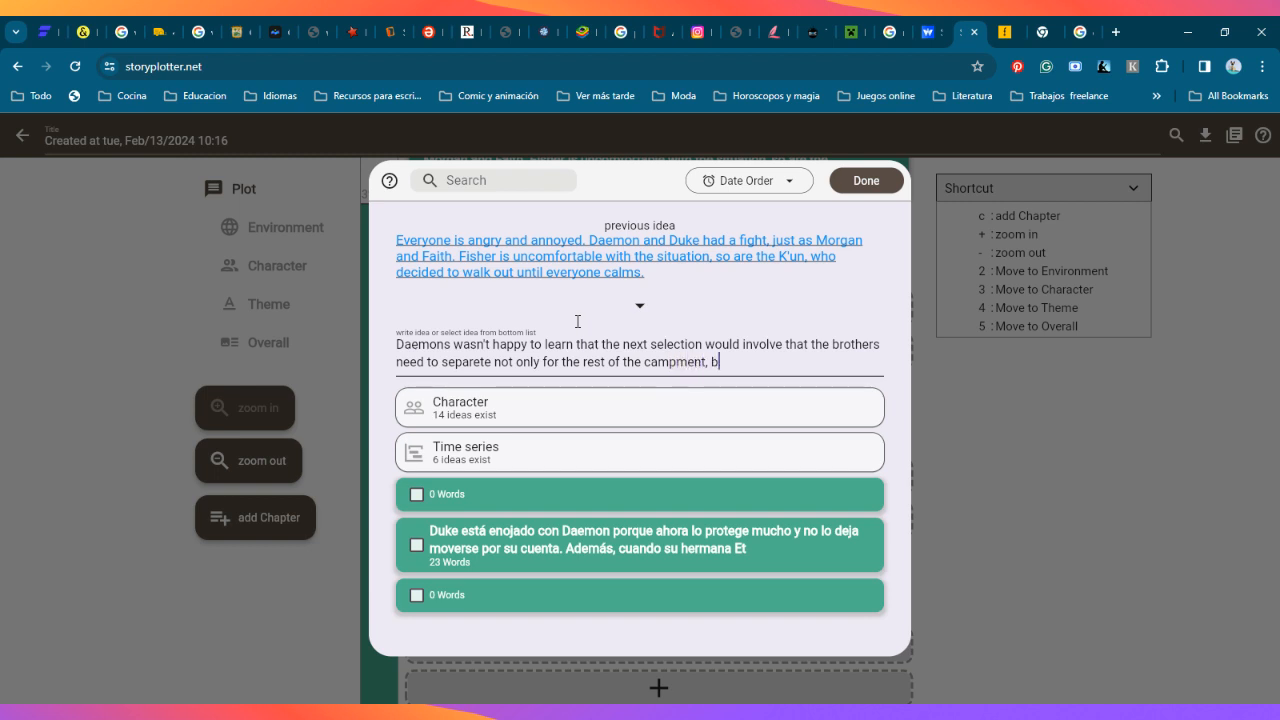
Step: Extend the idea's sentence with "but that they would actually be taken"
key(BackSpace)
key(BackSpace)
text(ut that they)
text( woy)
text(uld ac)
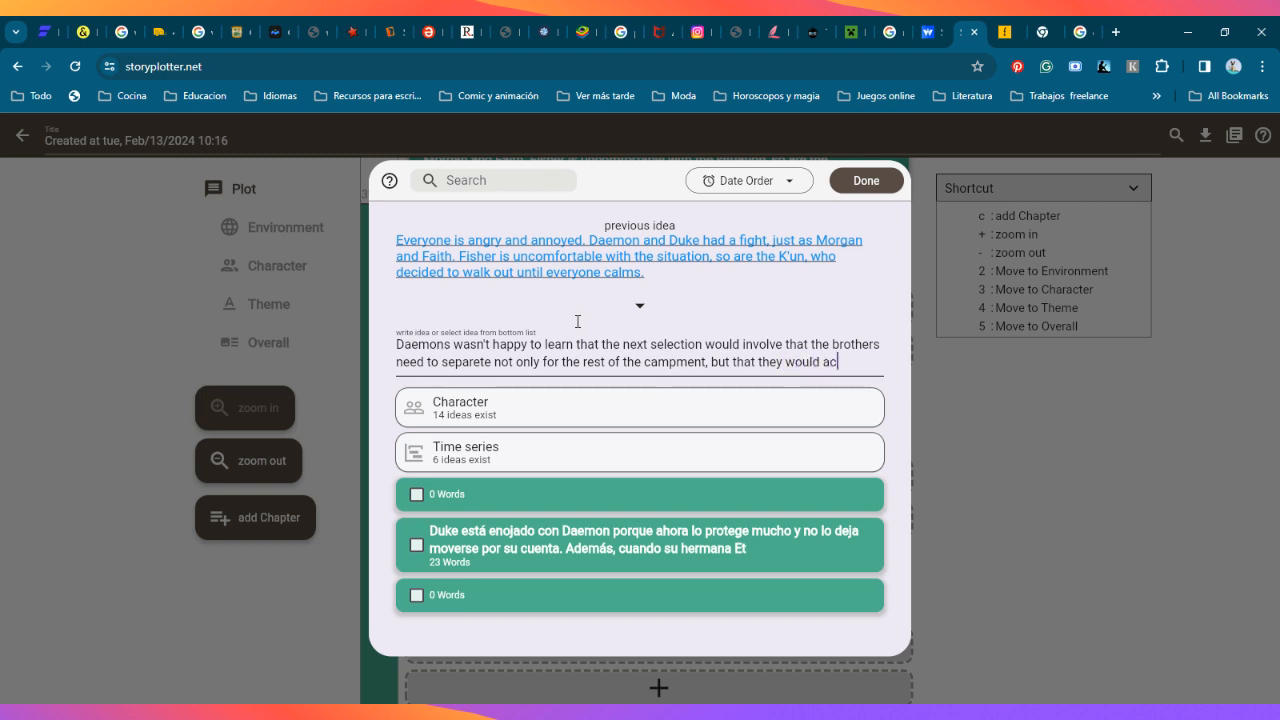
text(tually be ta)
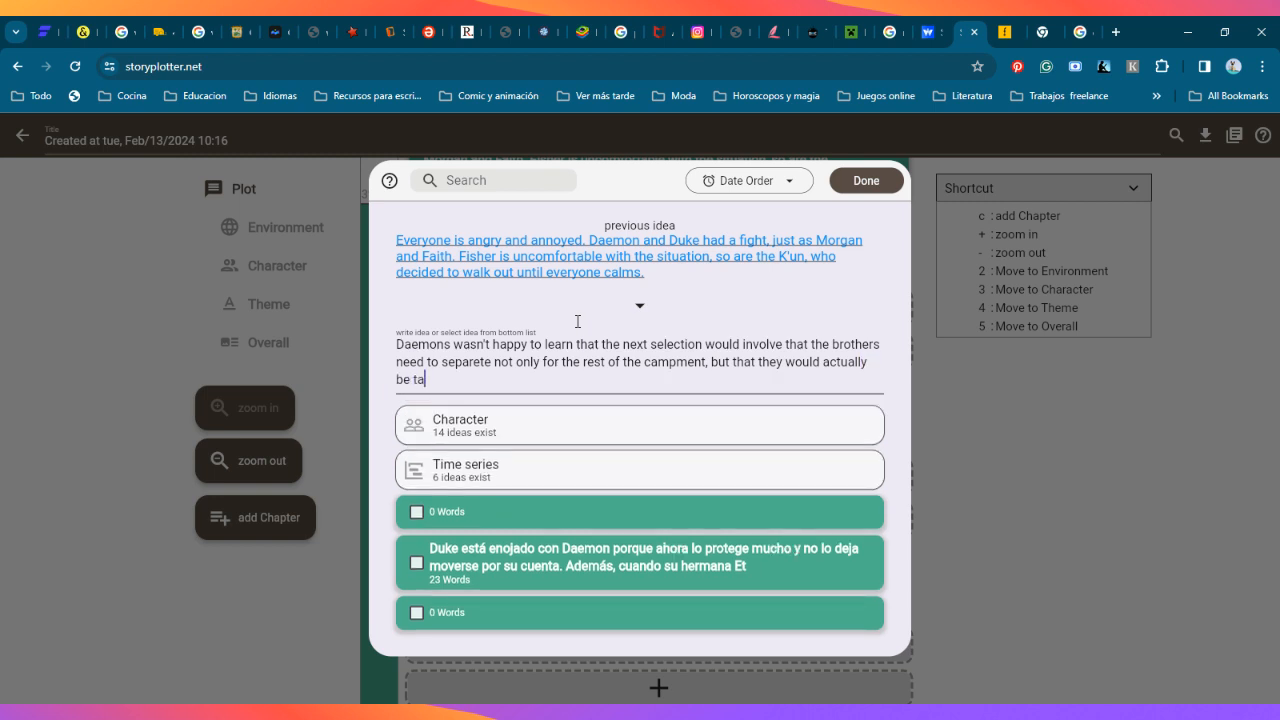
text(ken as members of the tri)
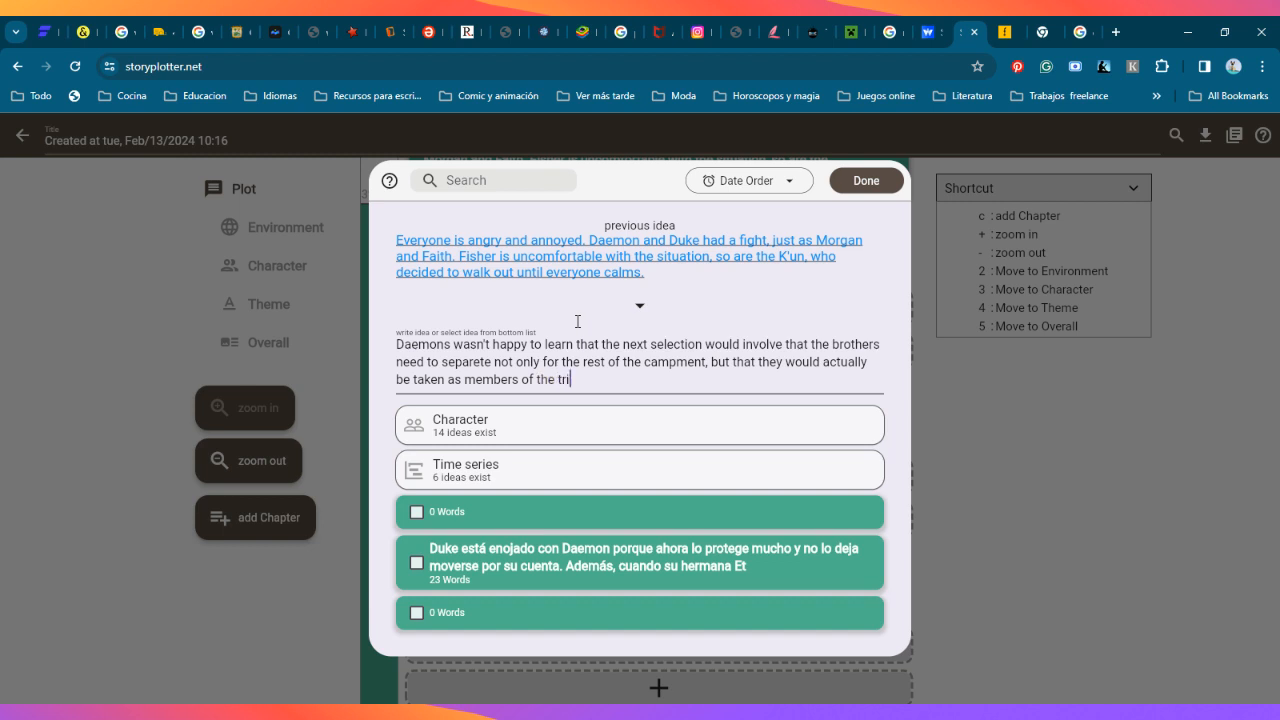
text(bes and will le)
Step: Finish the sentence with "as members of the tribes and will live with them now." and start a new line
key(BackSpace)
text(ive with them)
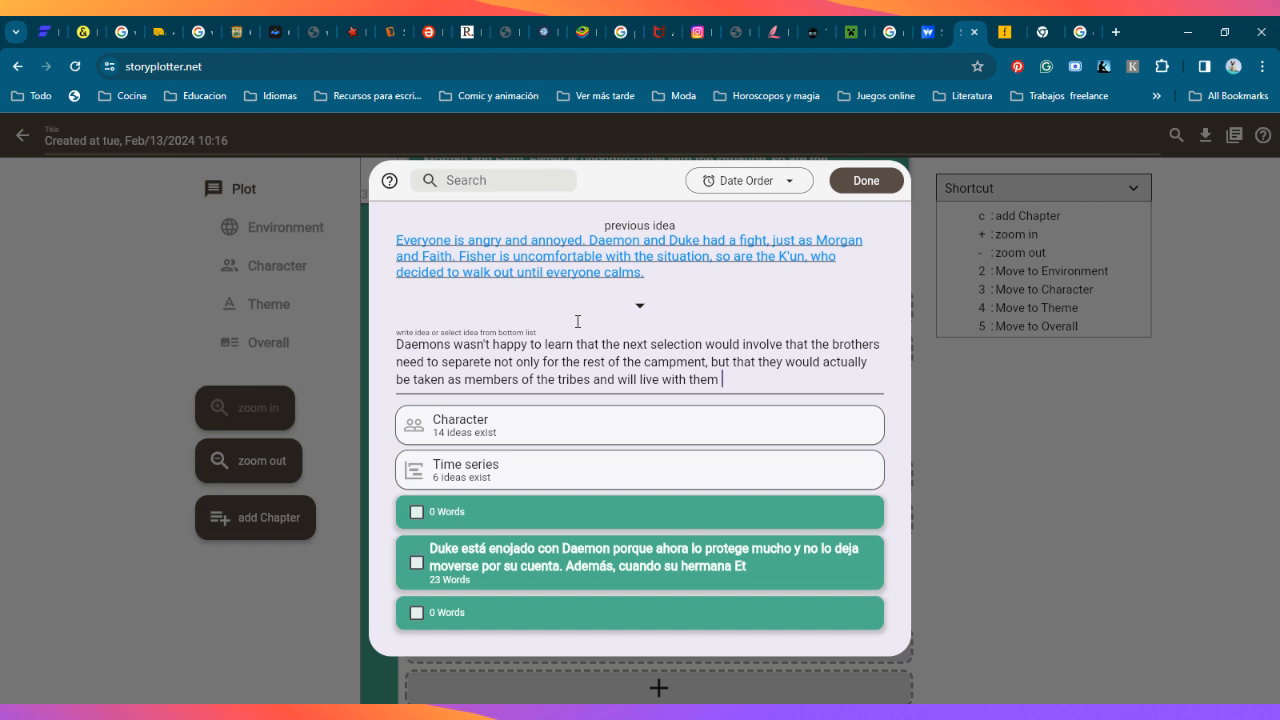
text(now.)
key(Return)
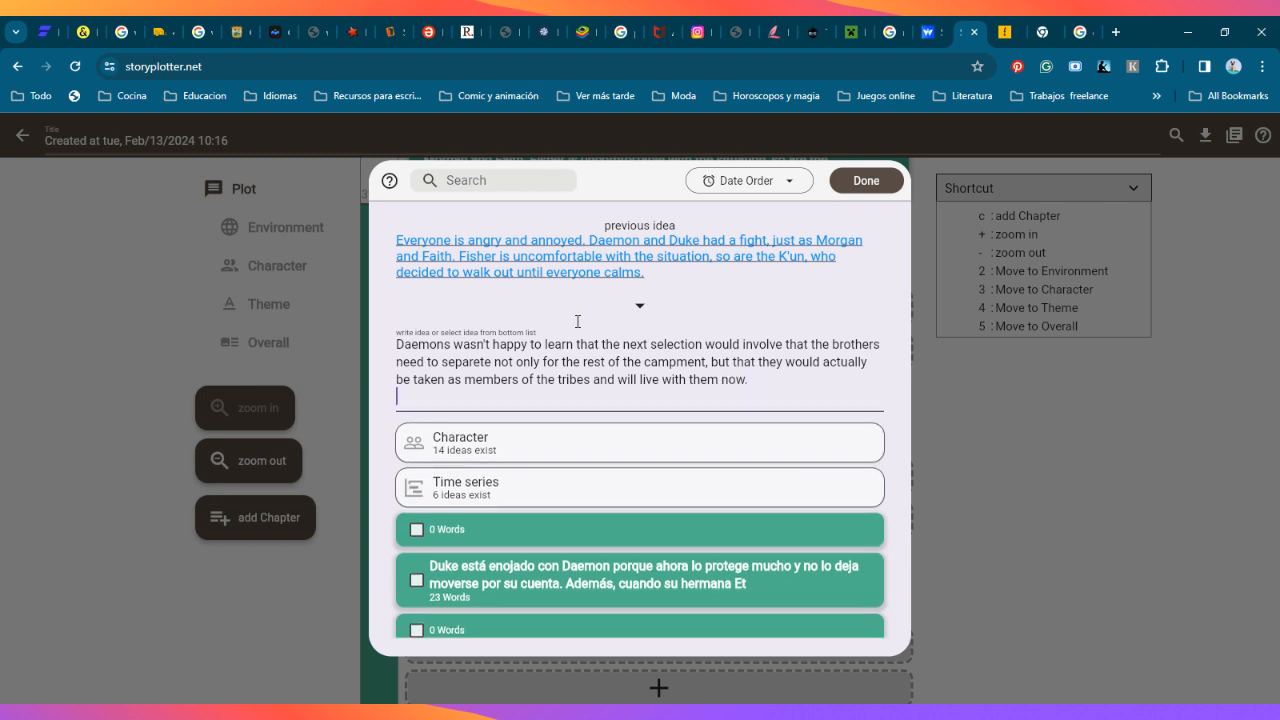
Step: Remove the trailing blank line from the Character introduction idea and save it
key(BackSpace)
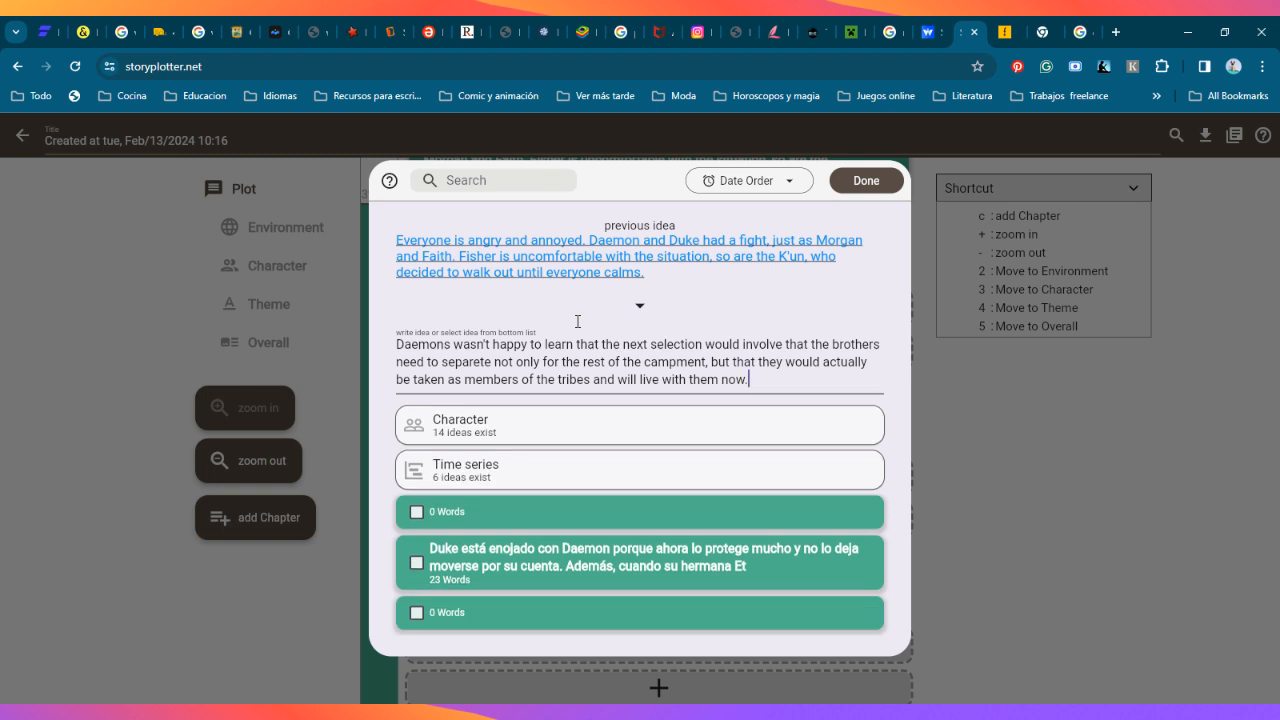
click(862, 182)
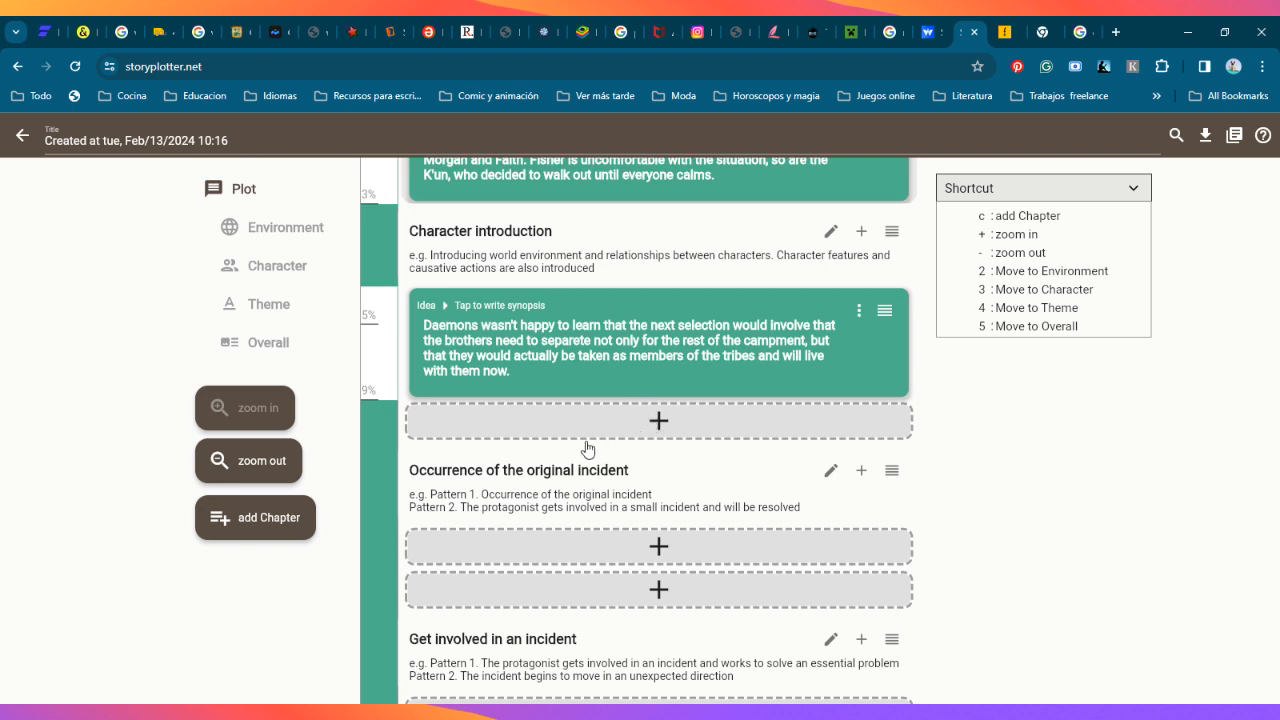
Step: Add a second idea to the Character introduction chapter, starting it with "Duke is"
click(660, 421)
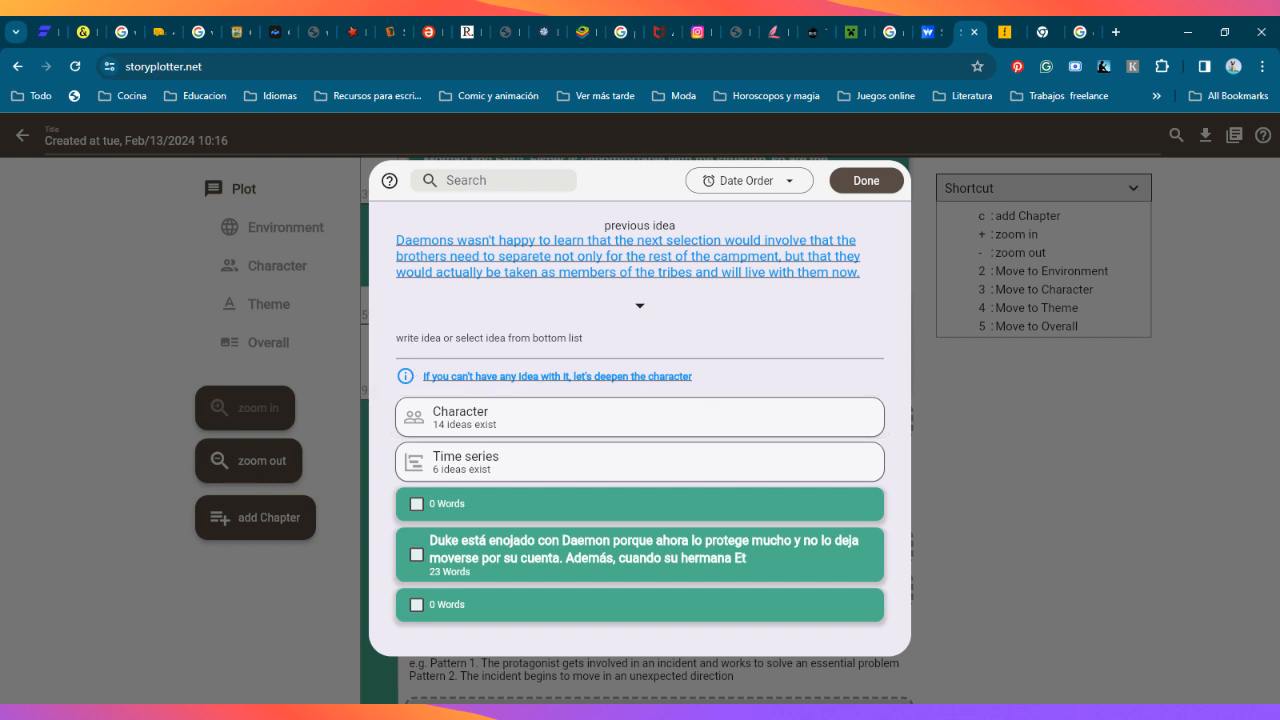
click(441, 311)
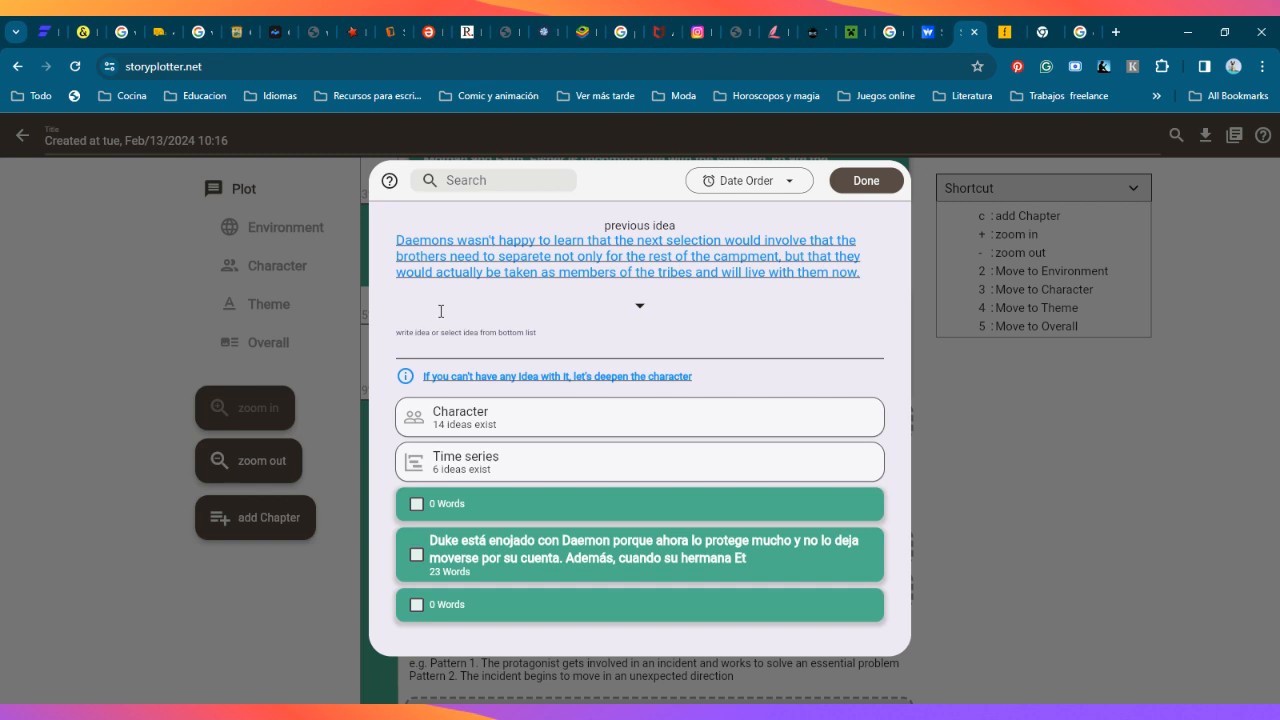
text(duke)
key(BackSpace)
key(BackSpace)
key(BackSpace)
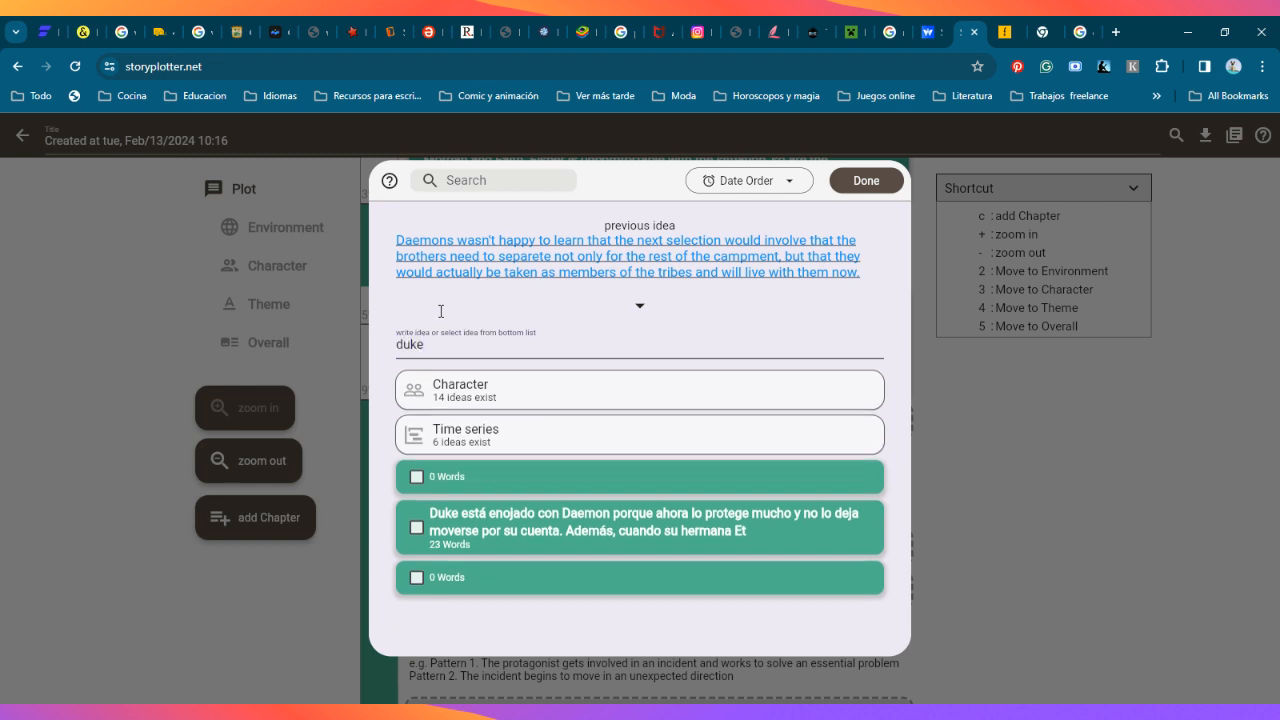
key(BackSpace)
text(D)
text(uke is)
text( angry)
Step: Continue the second Character introduction idea with "annoyed of his brother's caring"
key(BackSpace)
key(BackSpace)
key(BackSpace)
key(BackSpace)
key(BackSpace)
text(nnoyed of his brother's )
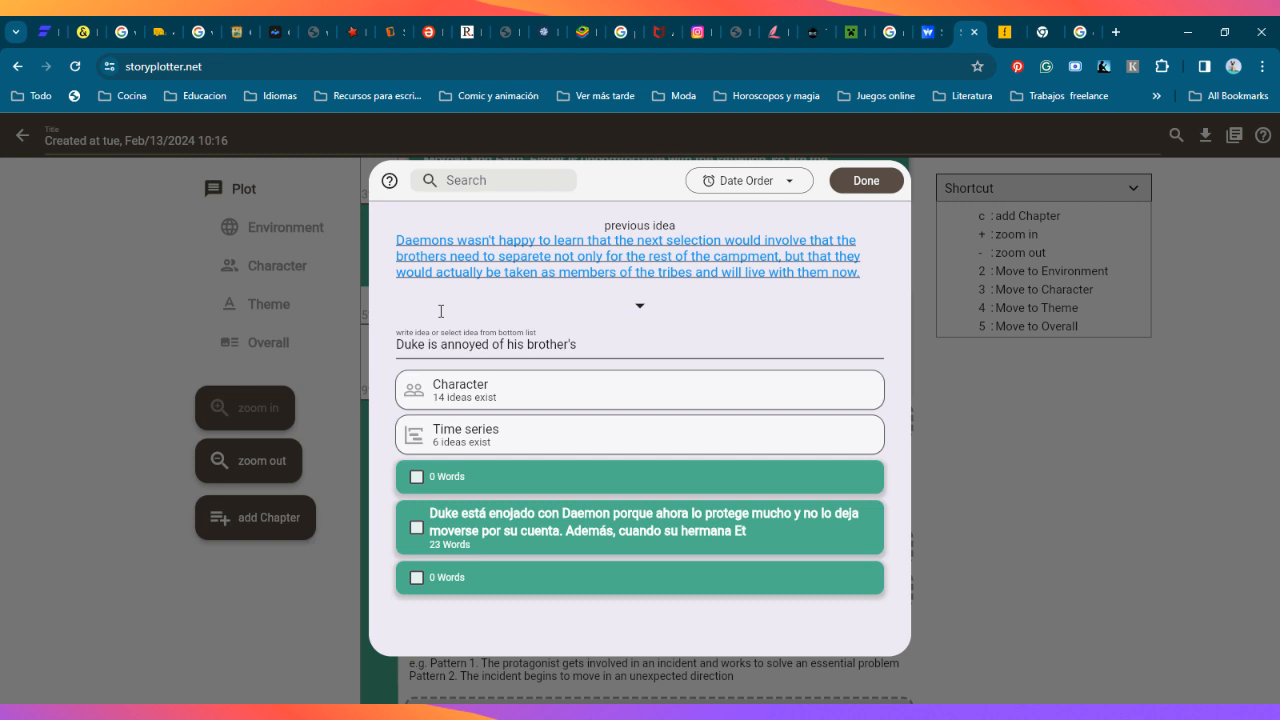
text(taki)
key(BackSpace)
key(BackSpace)
key(BackSpace)
text(caring)
text( but at)
Step: End the idea's sentence with a period and add "He wants to get along with other people"
key(BackSpace)
key(BackSpace)
key(BackSpace)
key(BackSpace)
key(BackSpace)
key(BackSpace)
key(BackSpace)
key(BackSpace)
text(. He wants to )
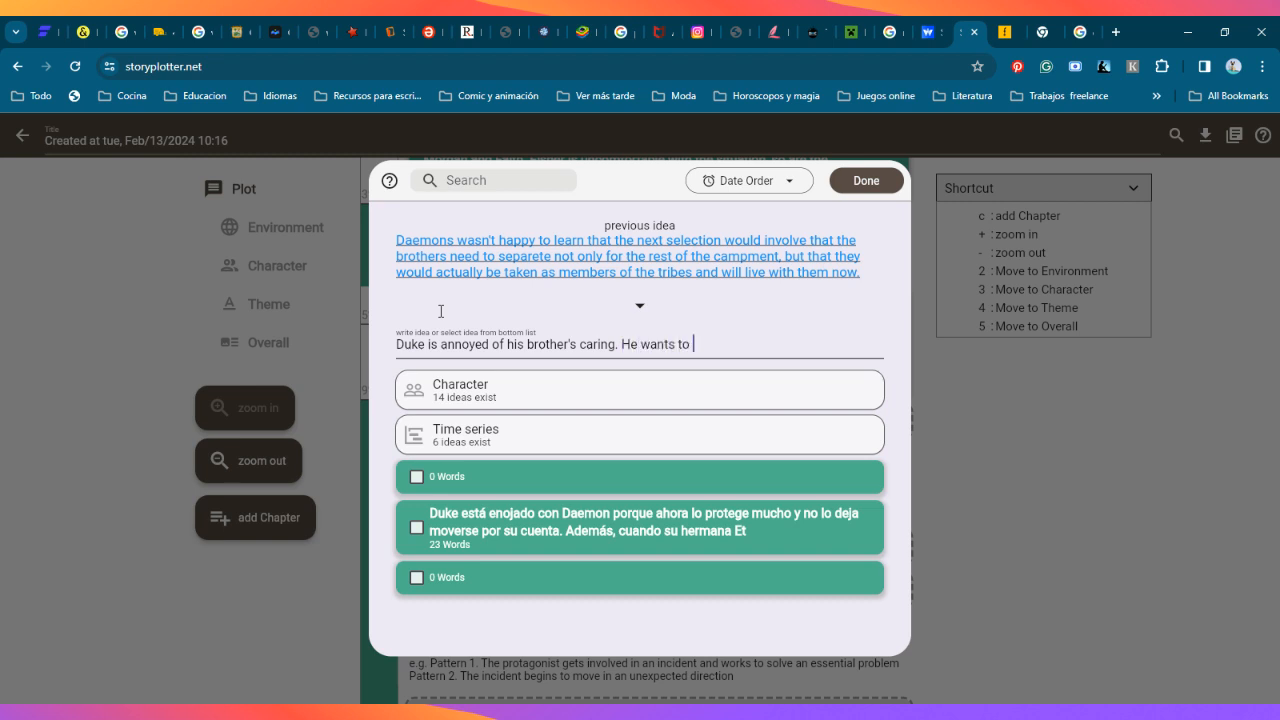
text(get along with other people )
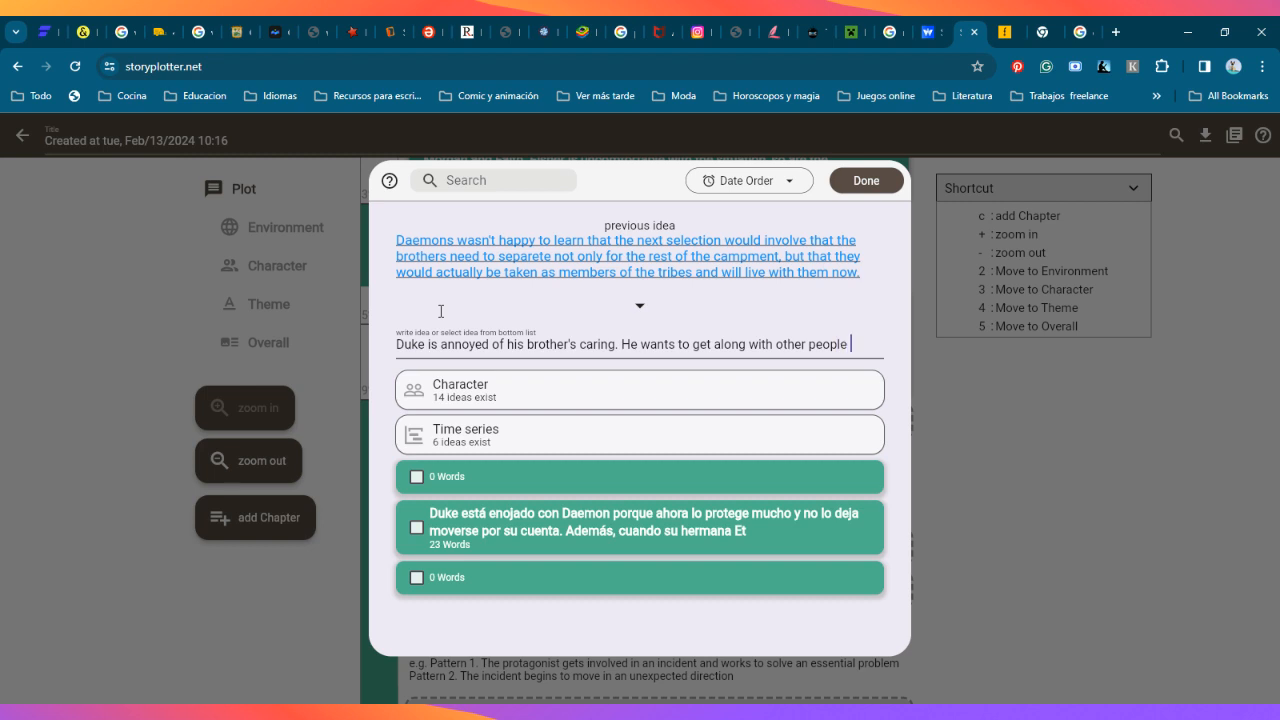
text(but disl)
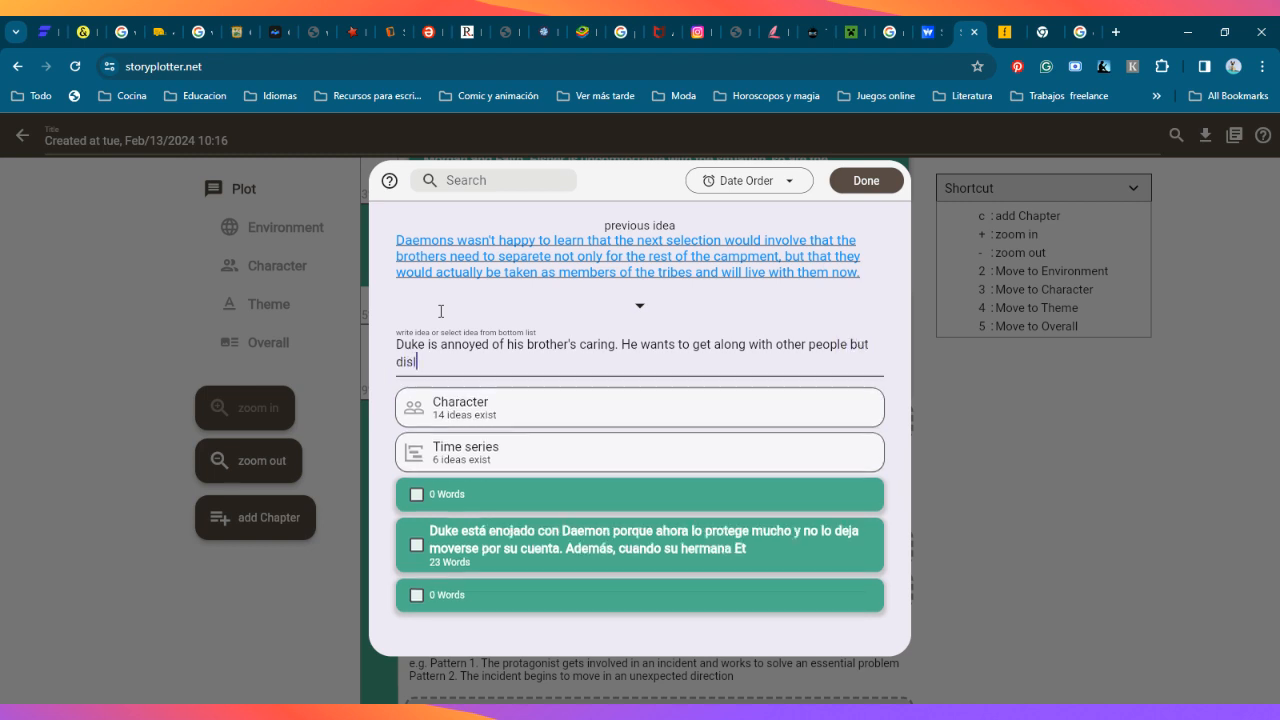
text(ike the idea )
text(this)
Step: Extend the idea about Duke with "but dislike the idea the only chance right now"
key(BackSpace)
key(BackSpace)
key(BackSpace)
text(e only)
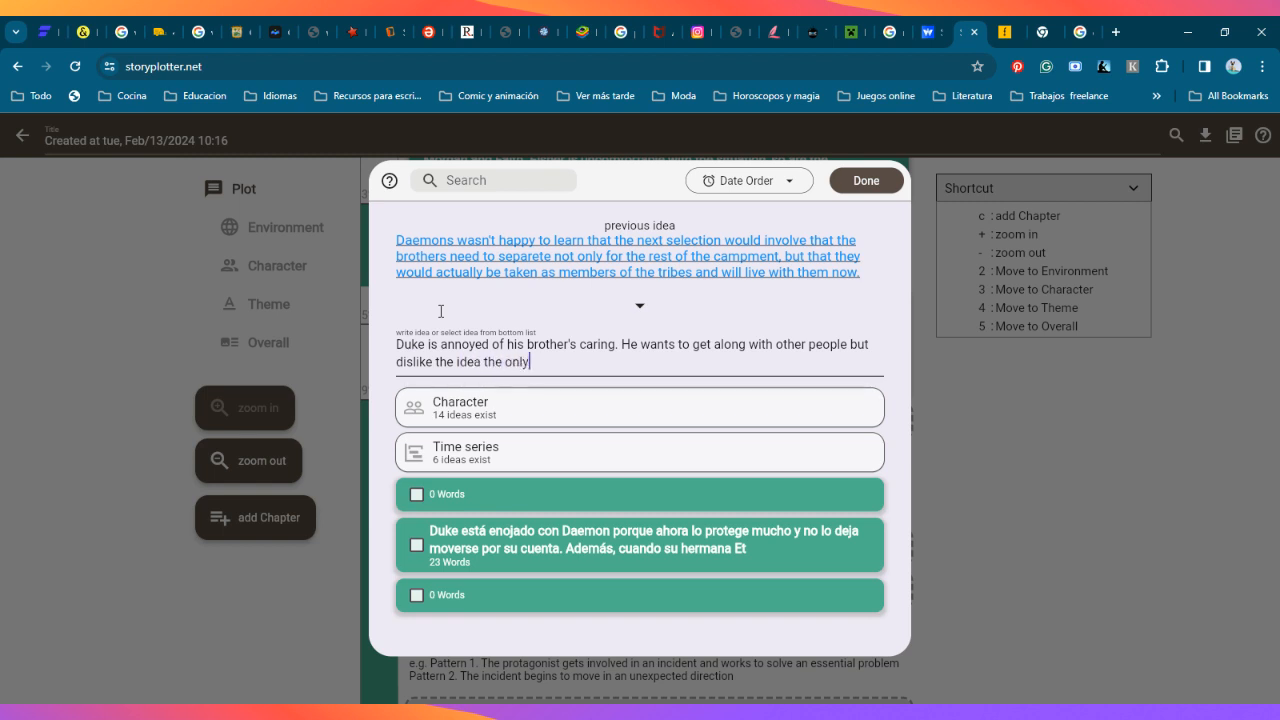
text( chance right now a)
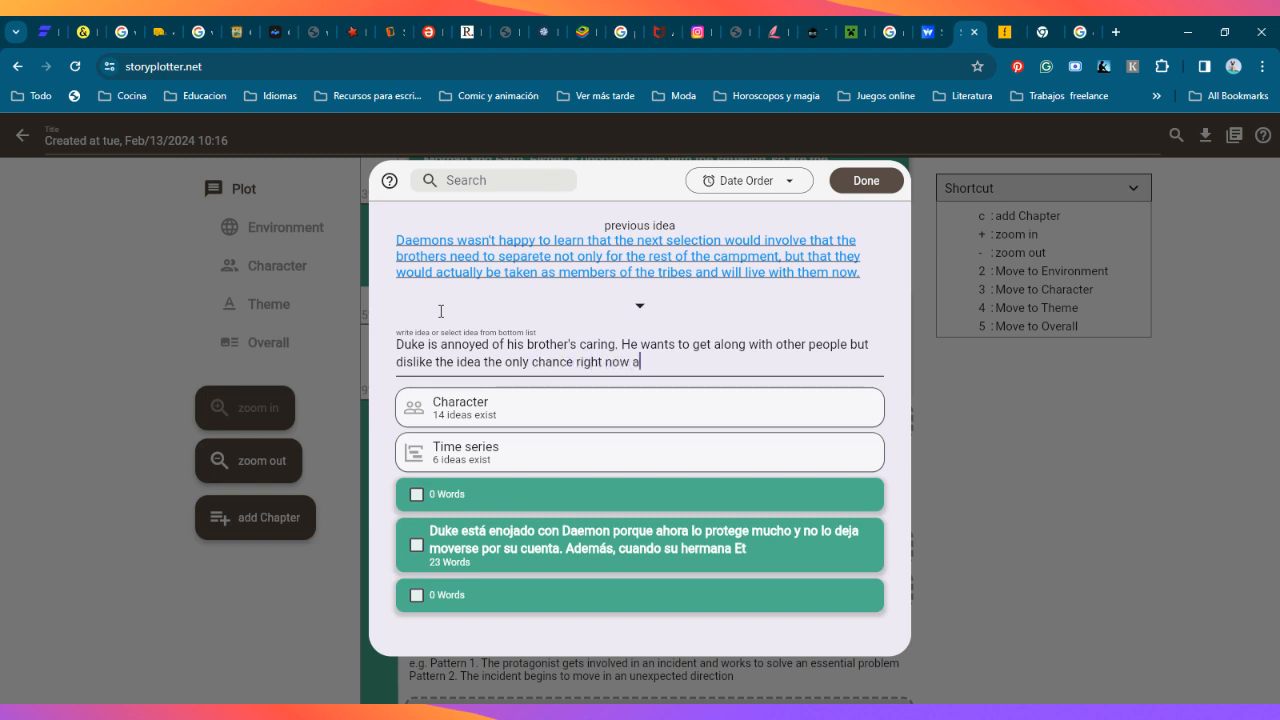
text(sses)
Step: Finish the idea with "as that they are going to leave away of each other." and save it
key(BackSpace)
key(BackSpace)
key(BackSpace)
text(that they are go)
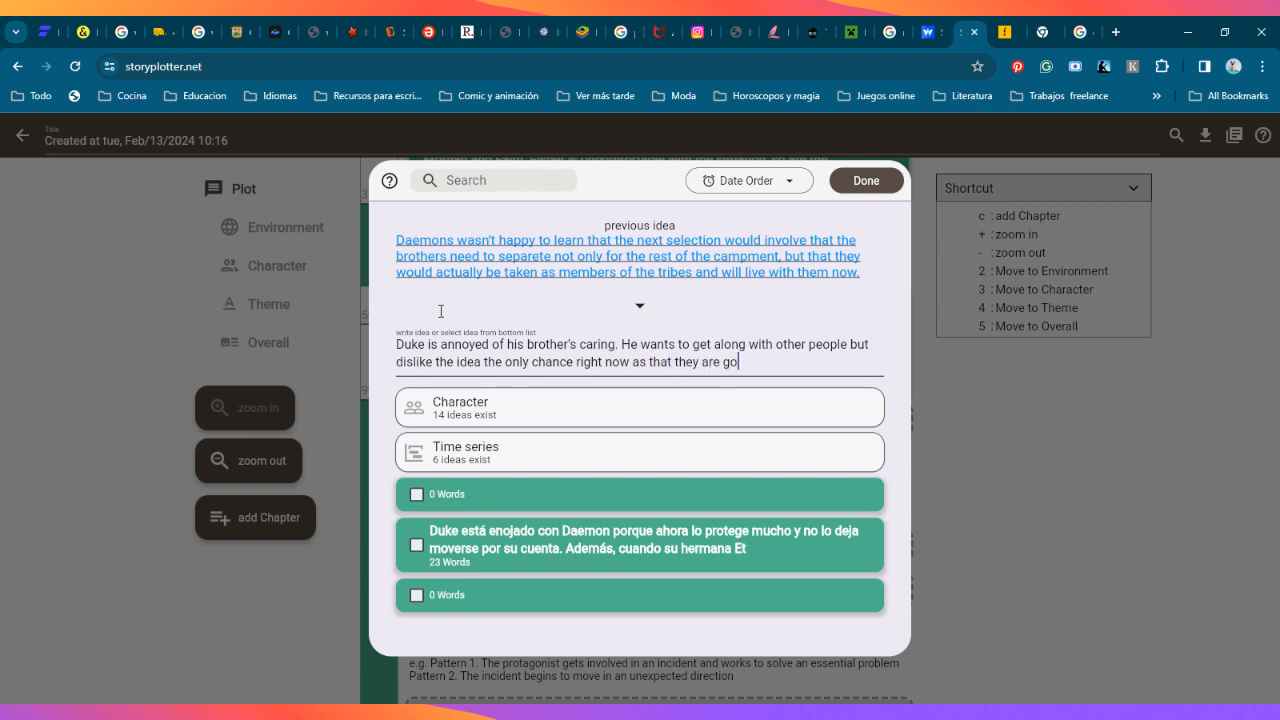
text(ing to leave away of each o)
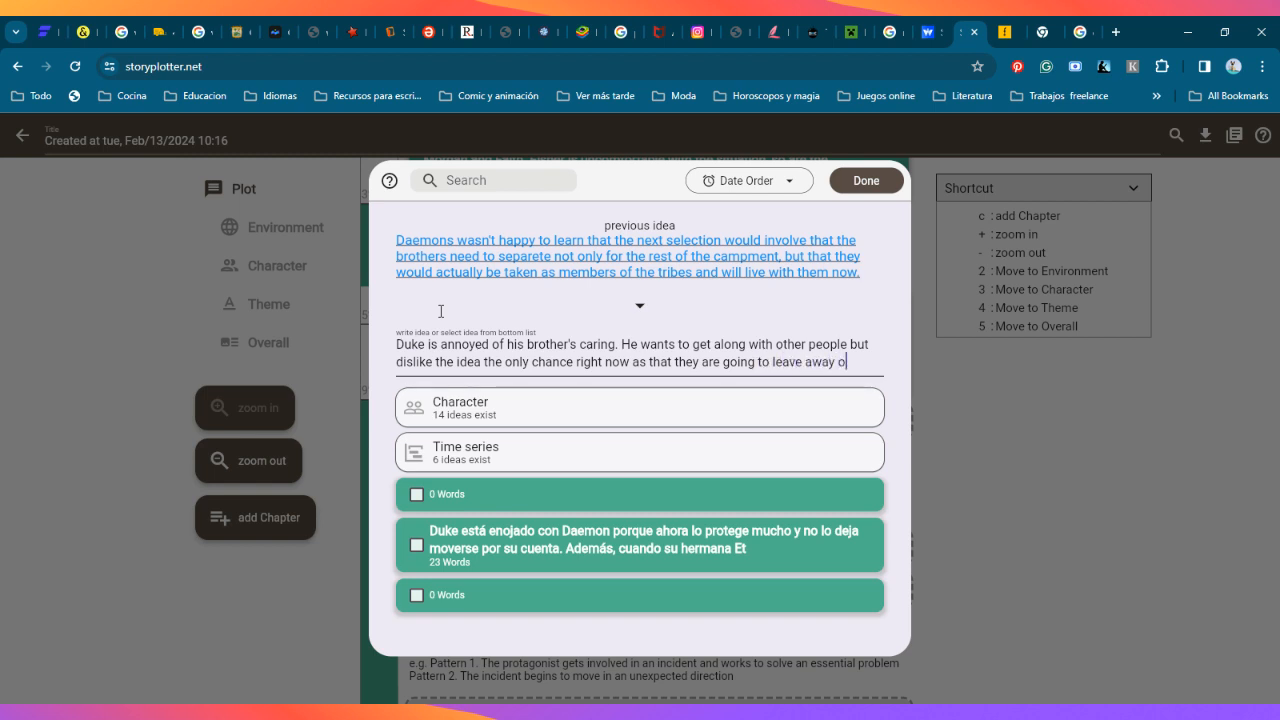
text(ther.)
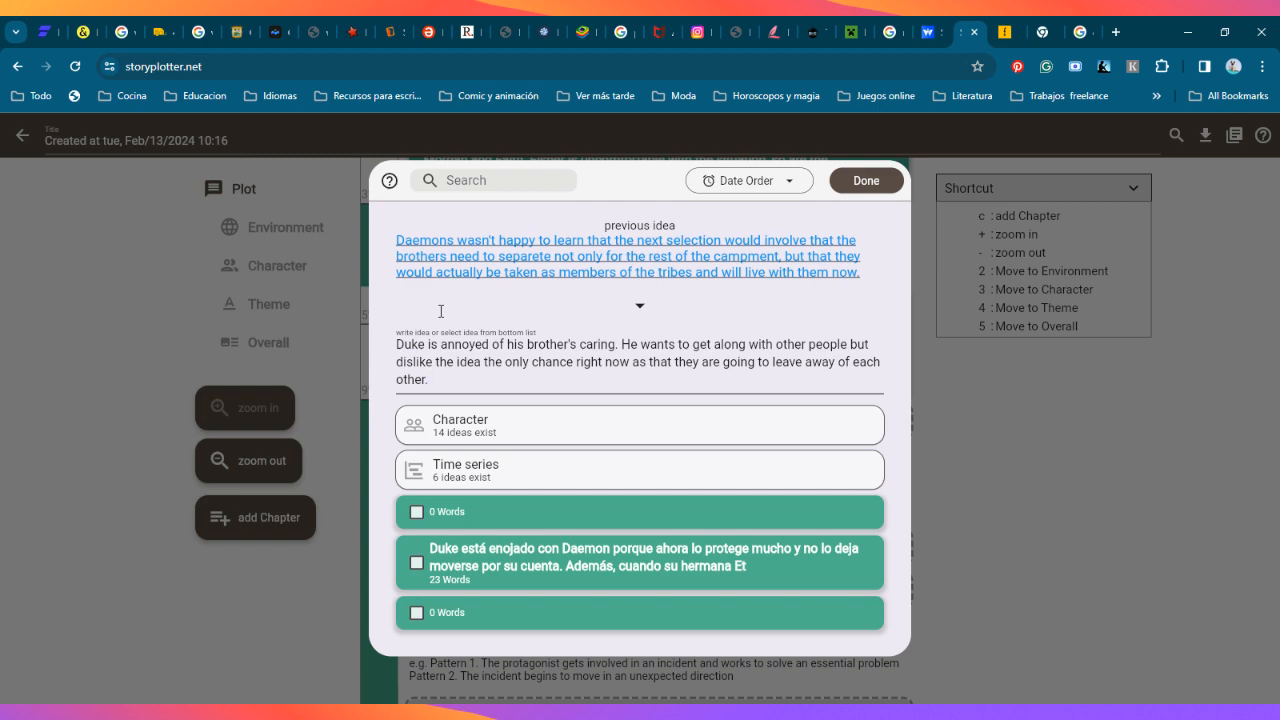
click(864, 182)
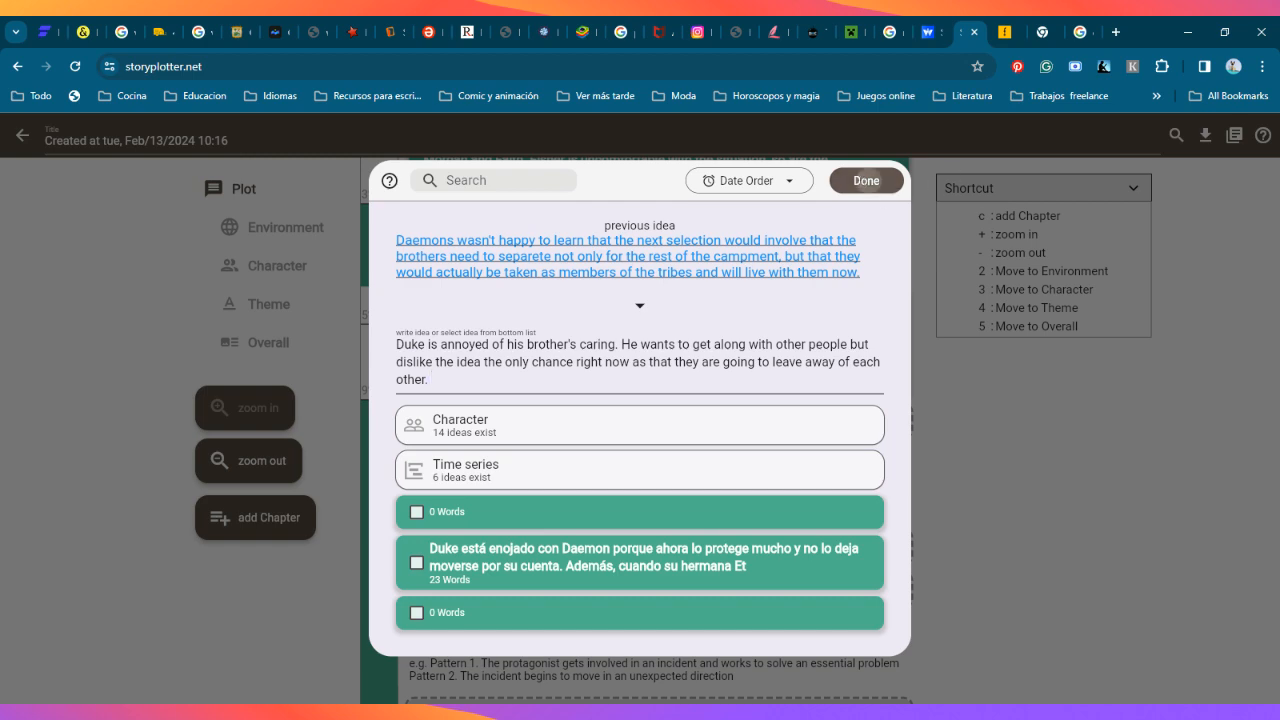
Step: Open the synopsis form for the Opening chapter's second idea, "Everyone is angry and annoyed"
scroll(862, 184, down, 1)
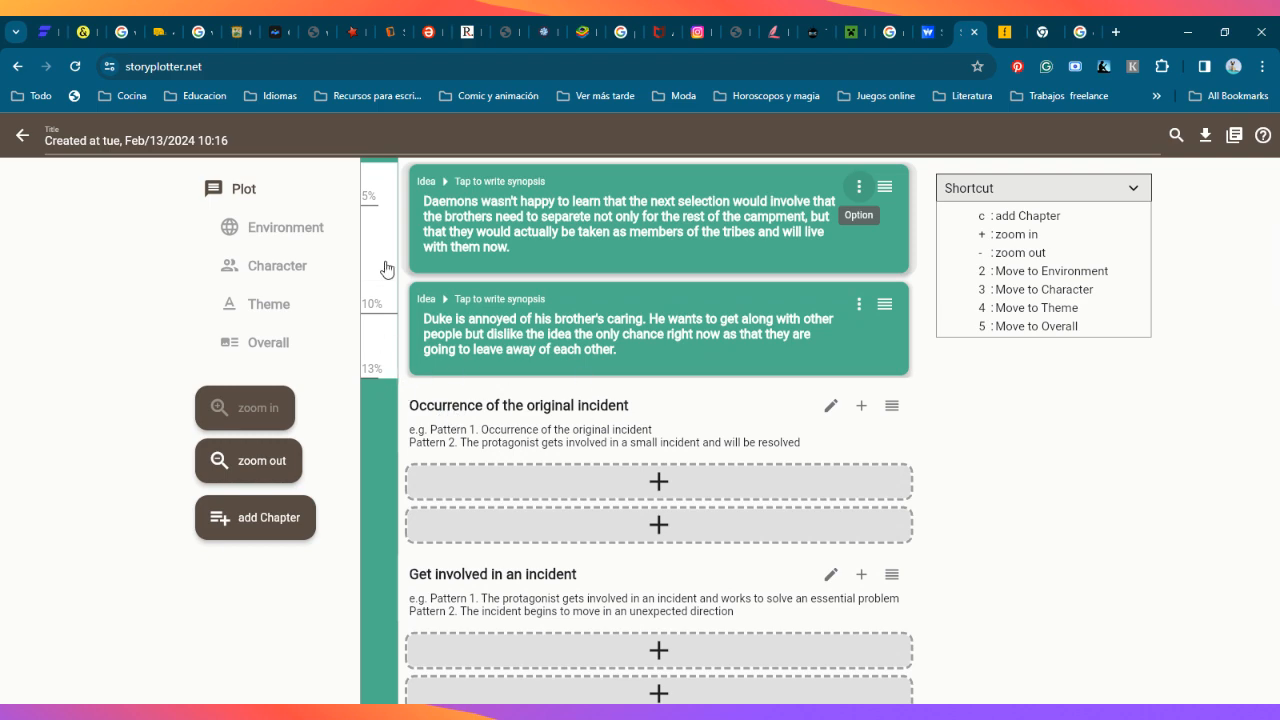
scroll(379, 279, up, 2)
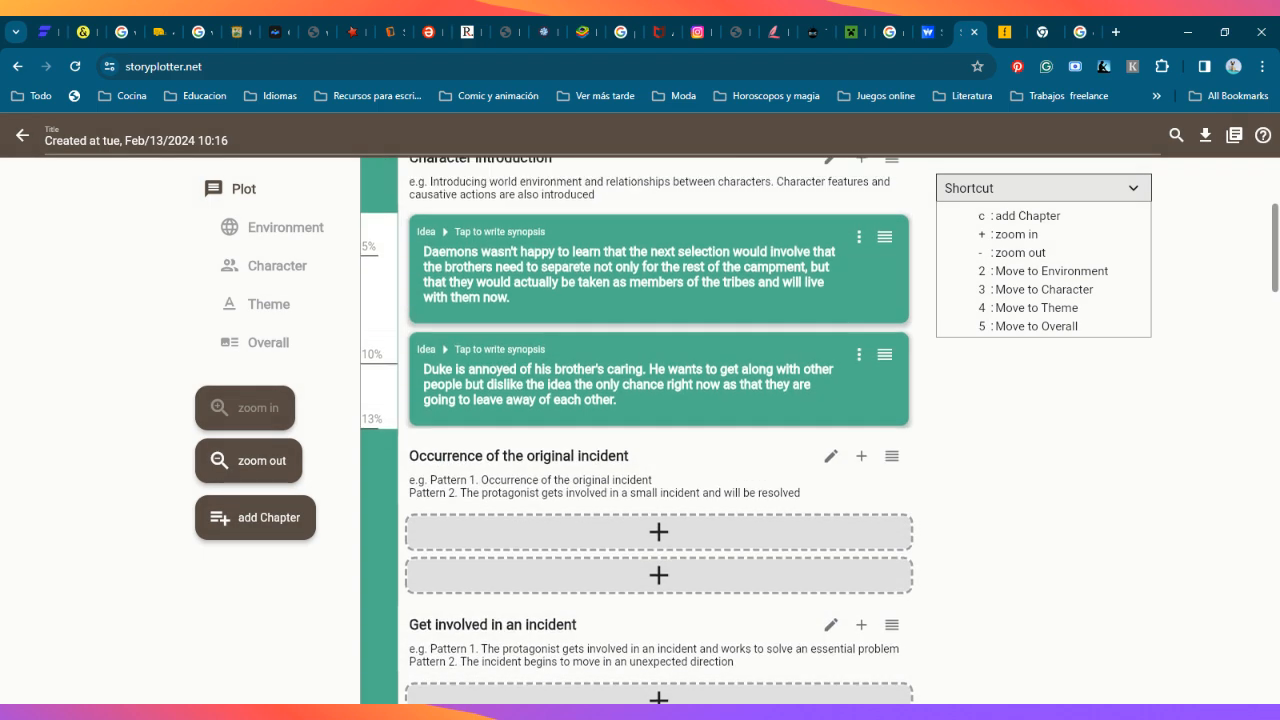
scroll(396, 442, up, 2)
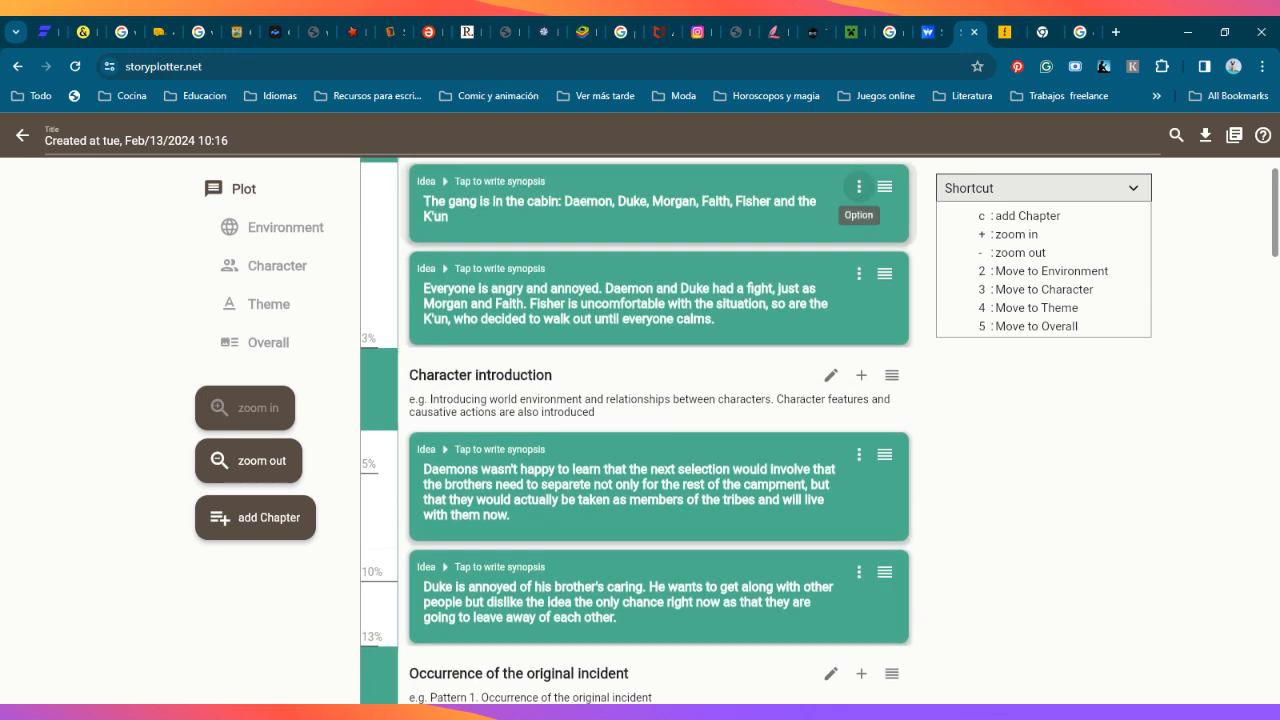
scroll(401, 442, up, 1)
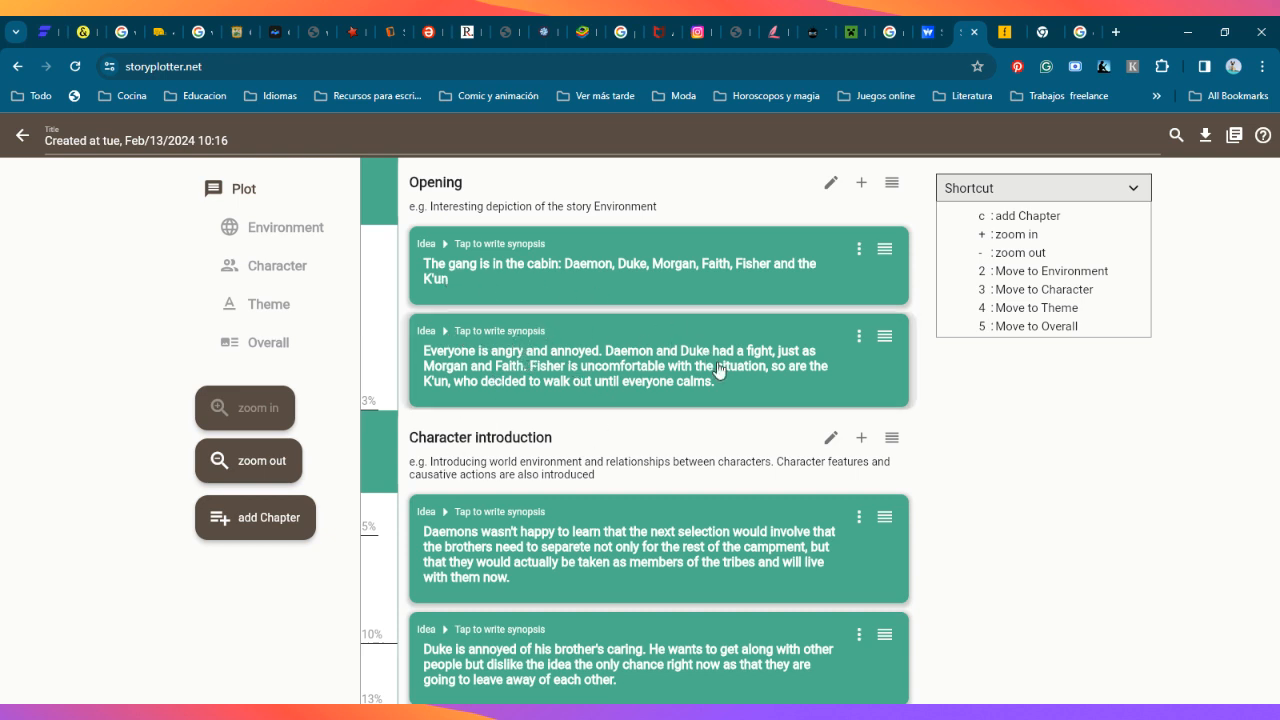
click(884, 338)
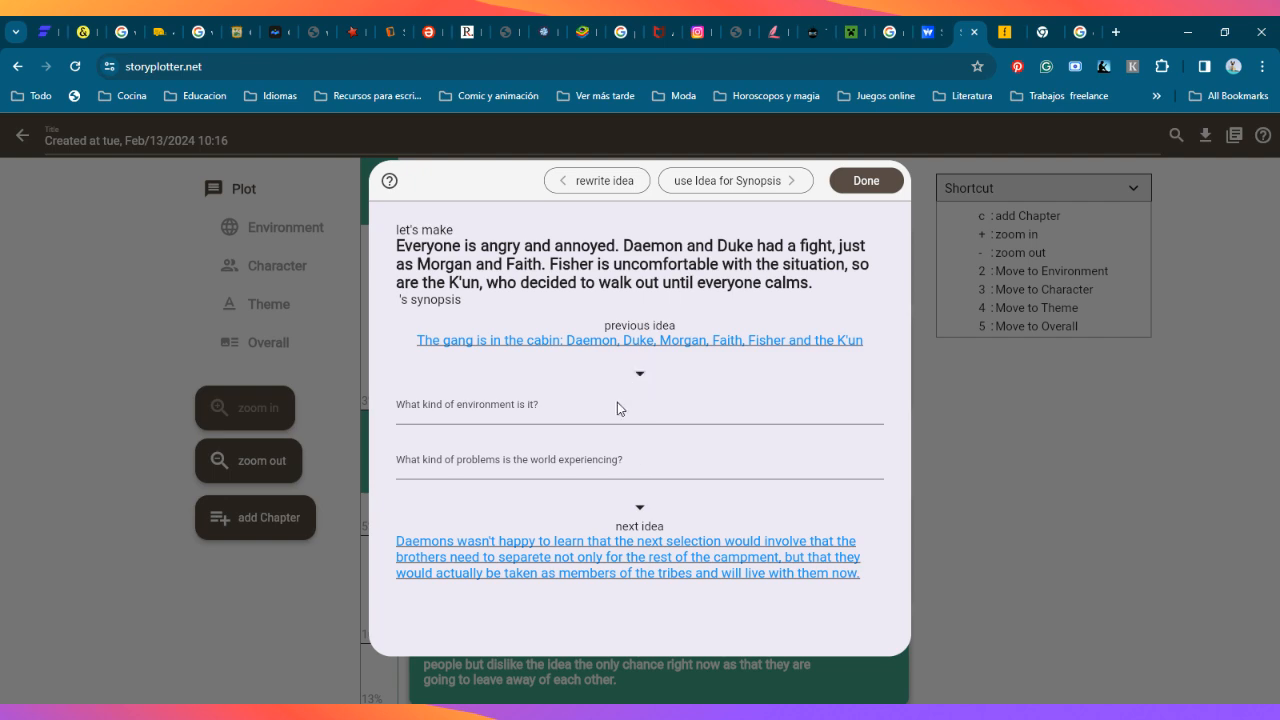
Step: Close the synopsis form and look through the plot's chapters from Opening to Ending and back to Character introduction
click(856, 199)
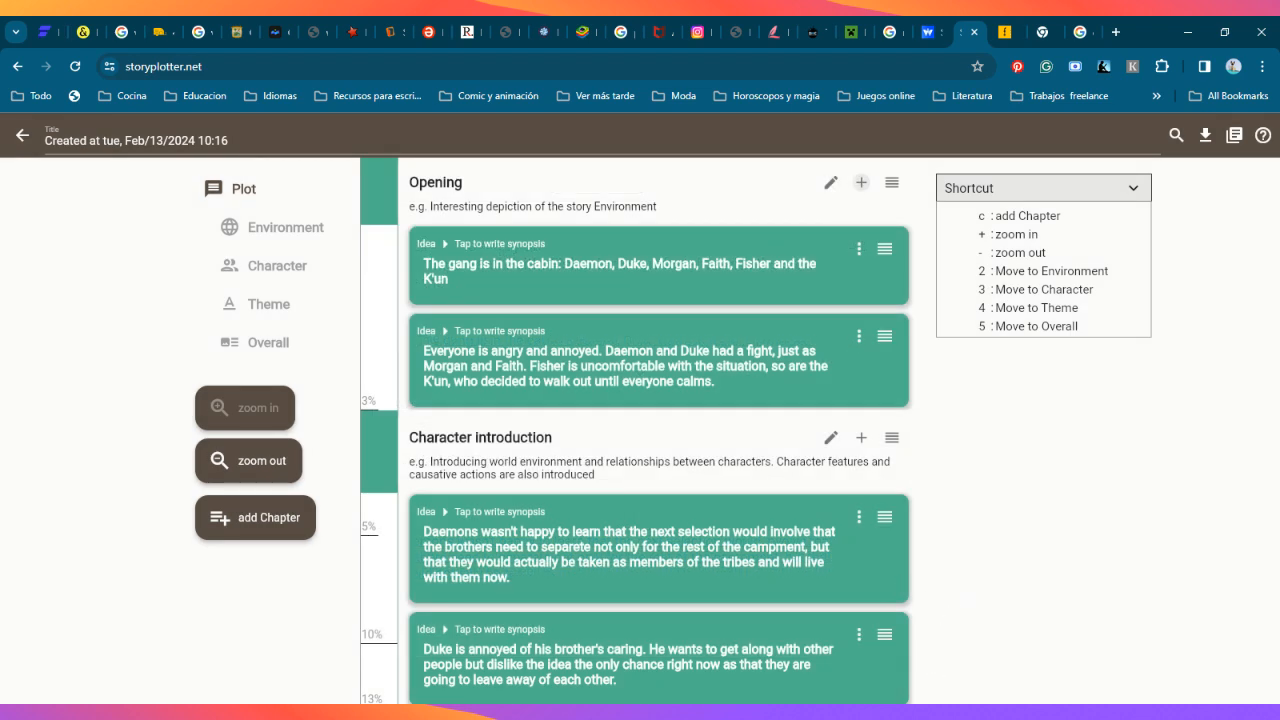
scroll(923, 654, down, 2)
scroll(886, 560, down, 1)
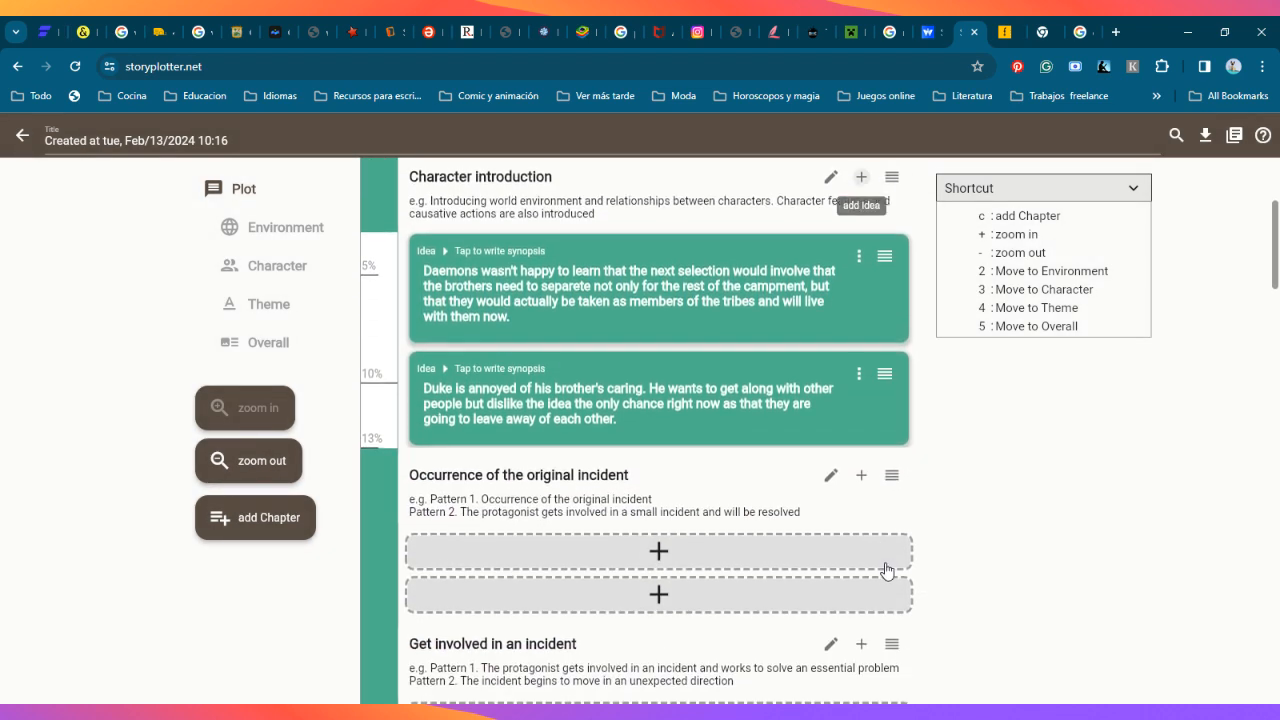
scroll(886, 531, down, 1)
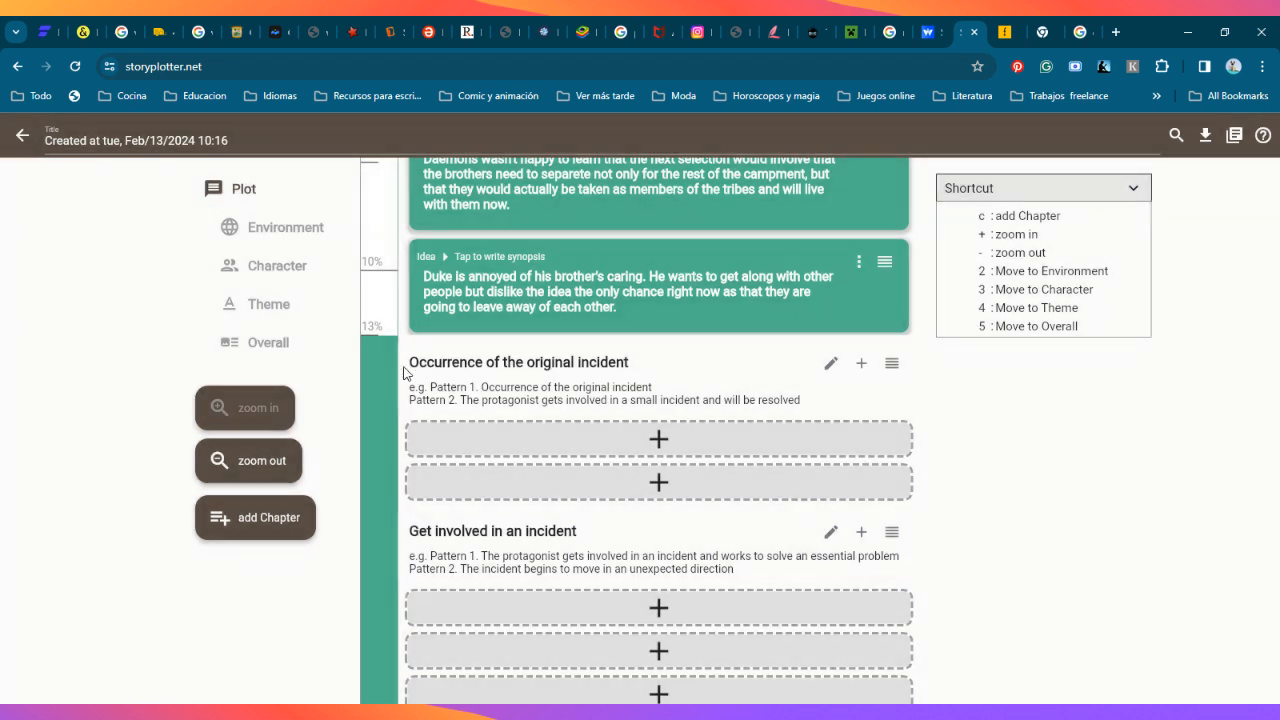
scroll(940, 490, down, 10)
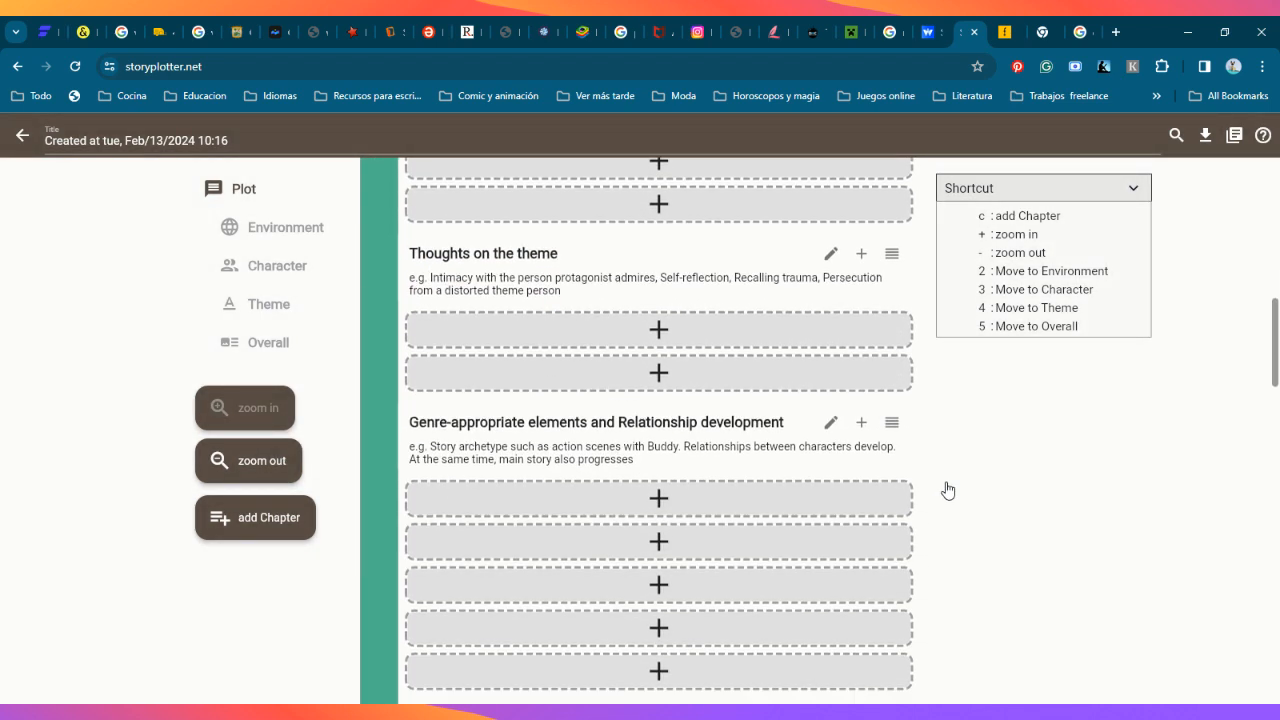
scroll(945, 505, down, 5)
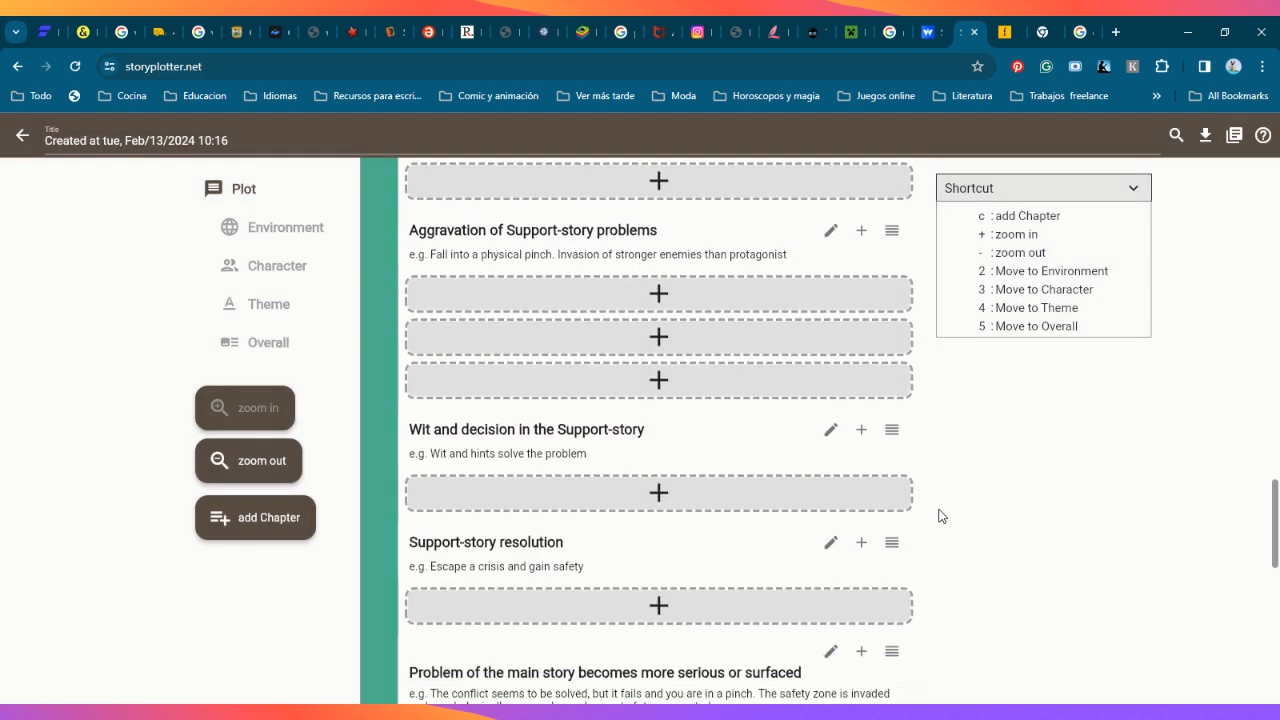
scroll(949, 517, down, 8)
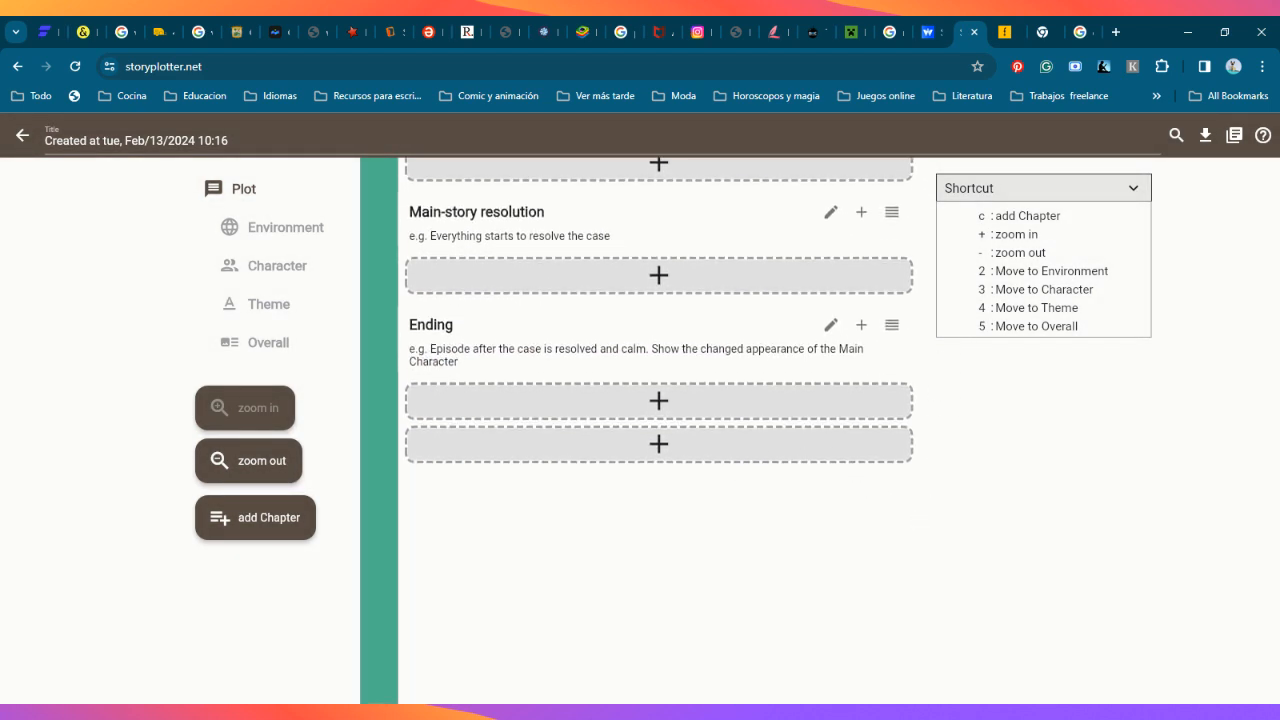
scroll(775, 474, up, 5)
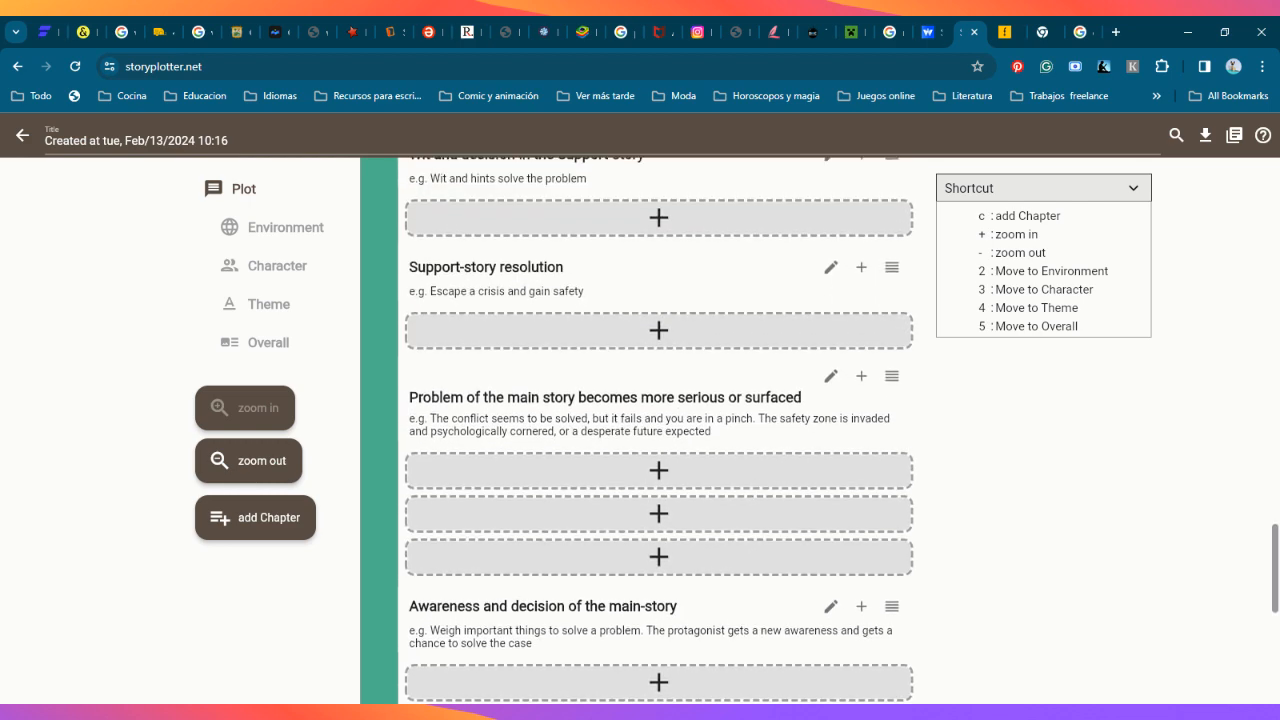
scroll(749, 557, up, 6)
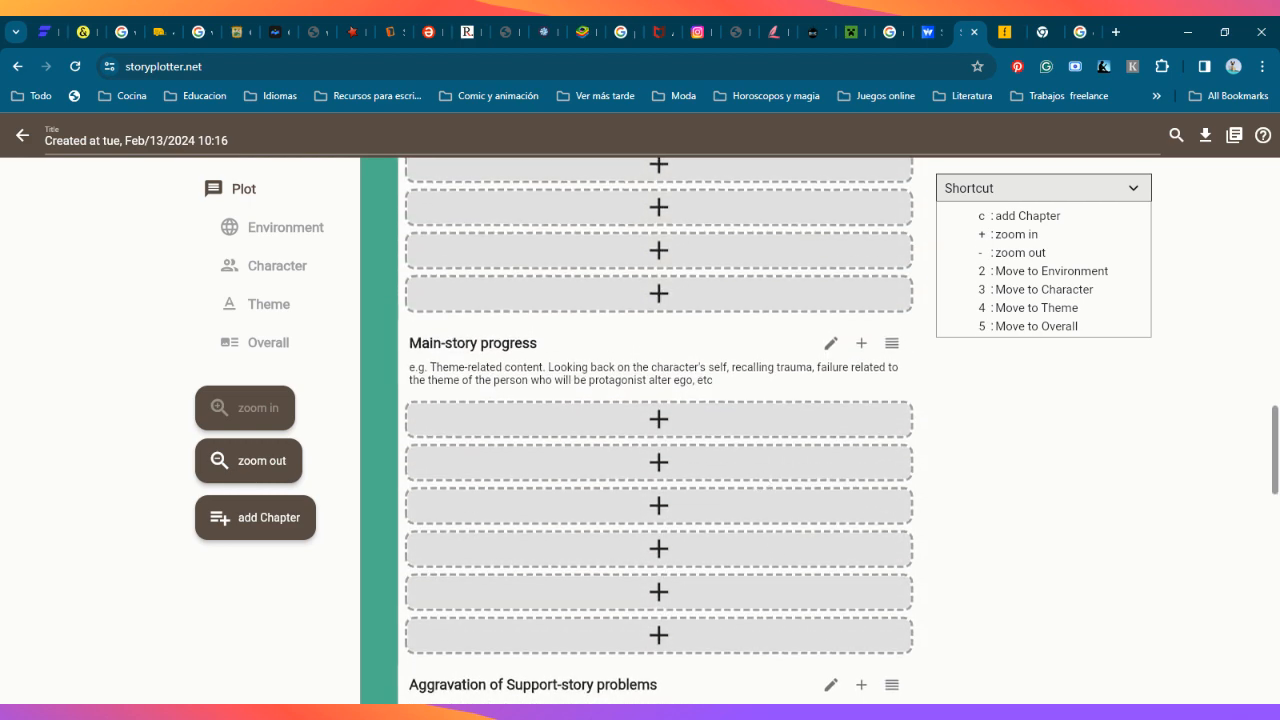
scroll(757, 457, up, 8)
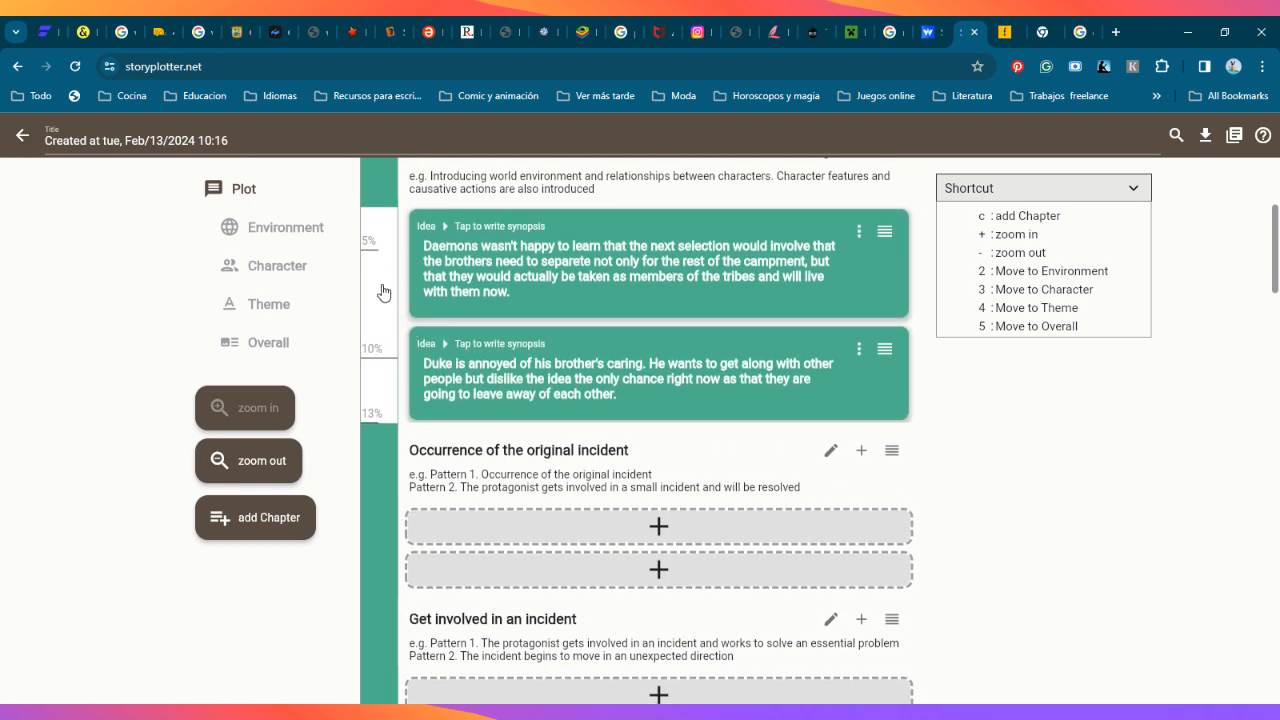
scroll(381, 292, up, 3)
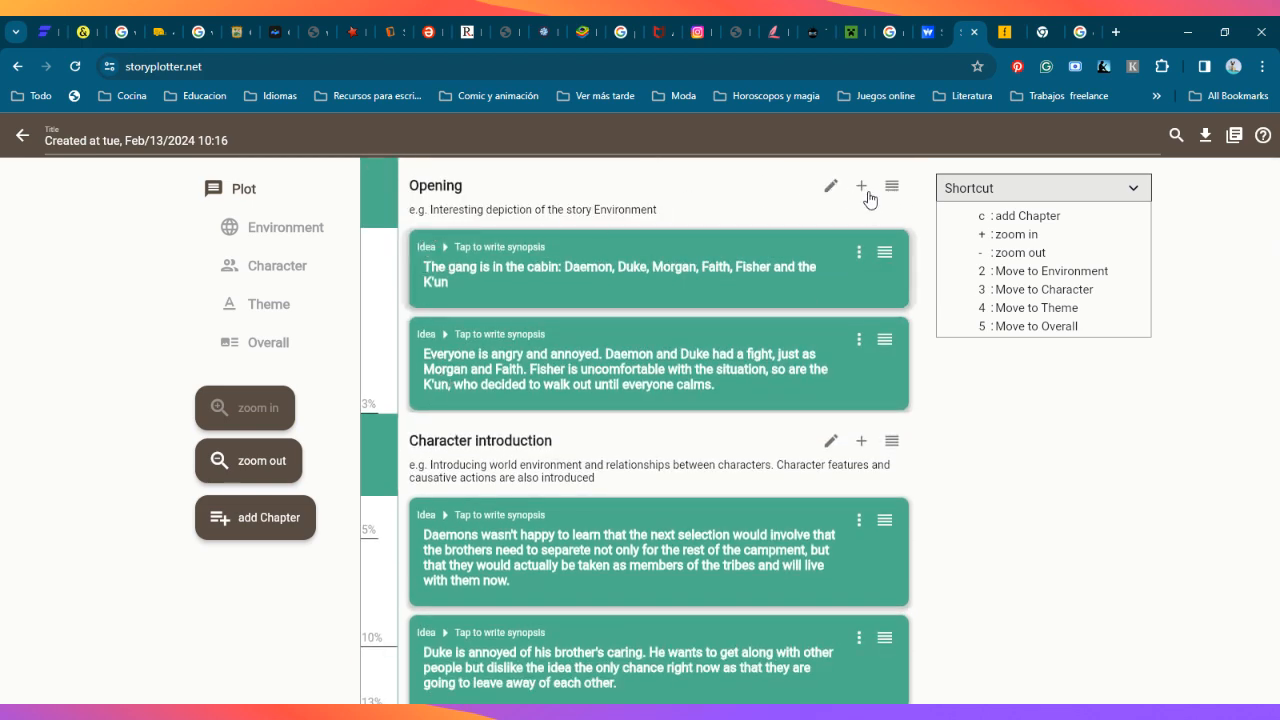
scroll(718, 506, down, 3)
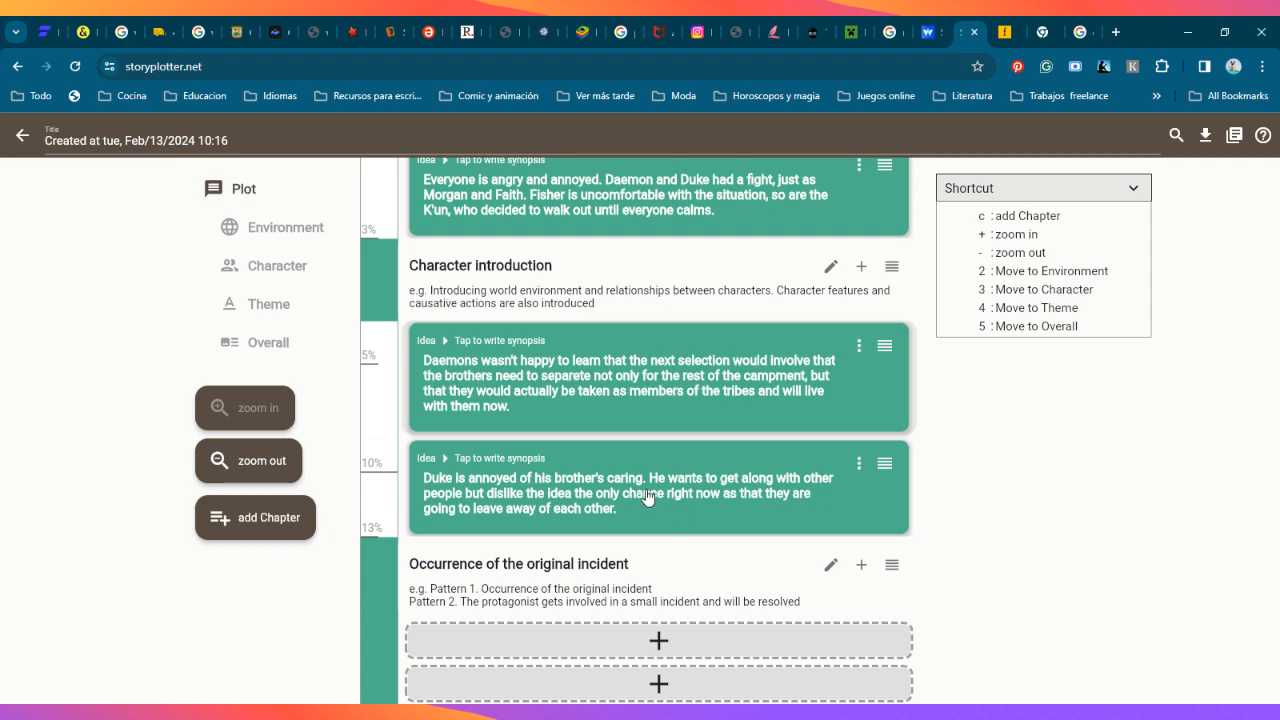
scroll(716, 562, down, 1)
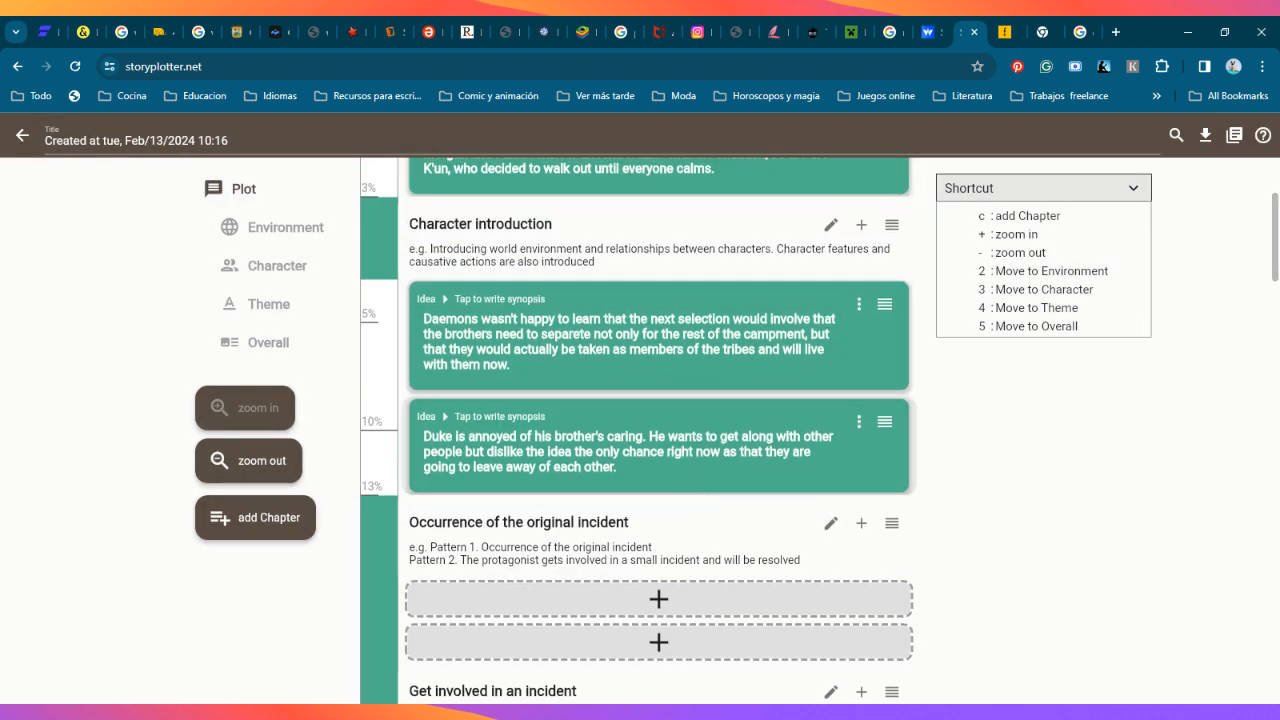
Step: Open the synopsis form of the idea about Duke, read its help on creating a synopsis and rethinking ideas, and close the idea
click(658, 599)
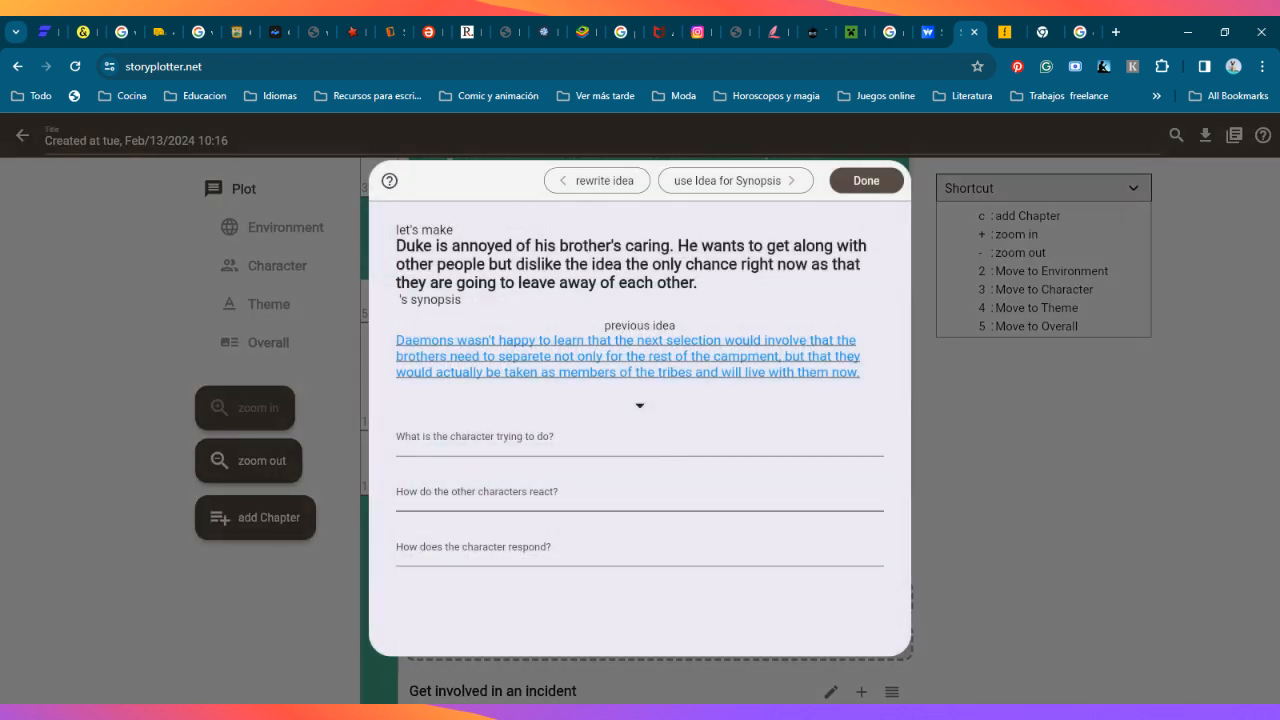
click(390, 182)
scroll(590, 468, down, 1)
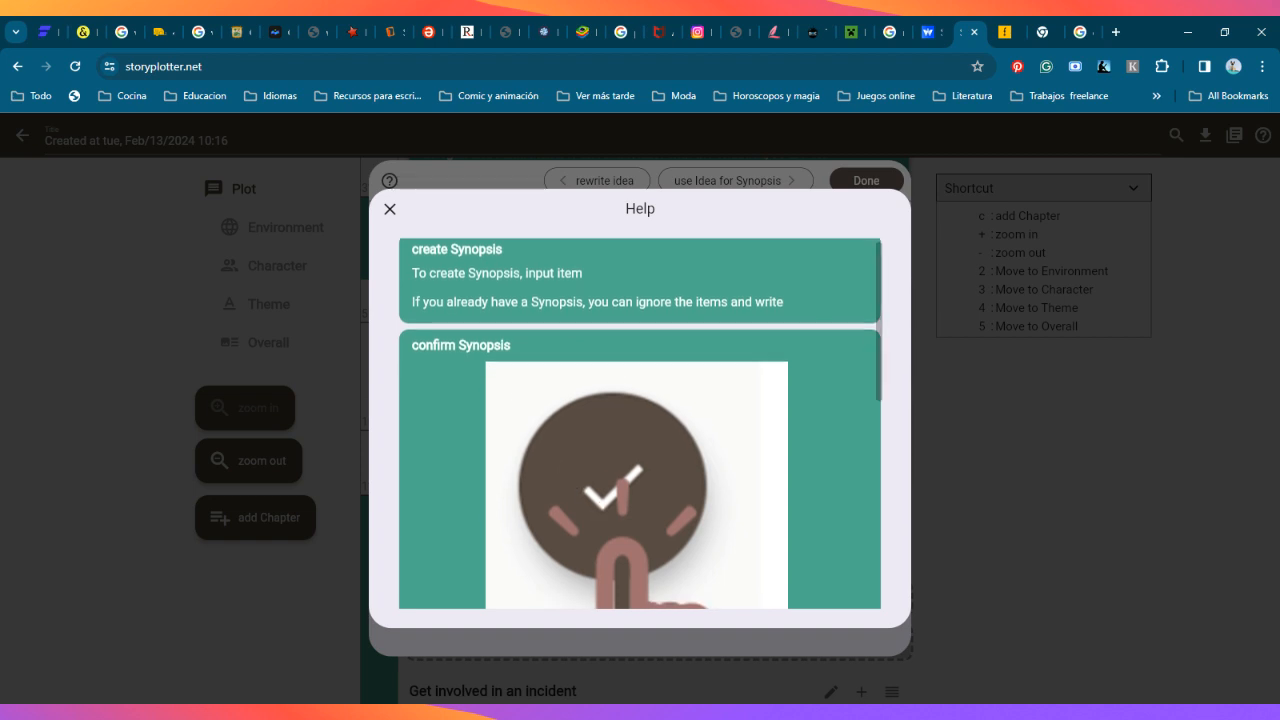
scroll(590, 468, up, 1)
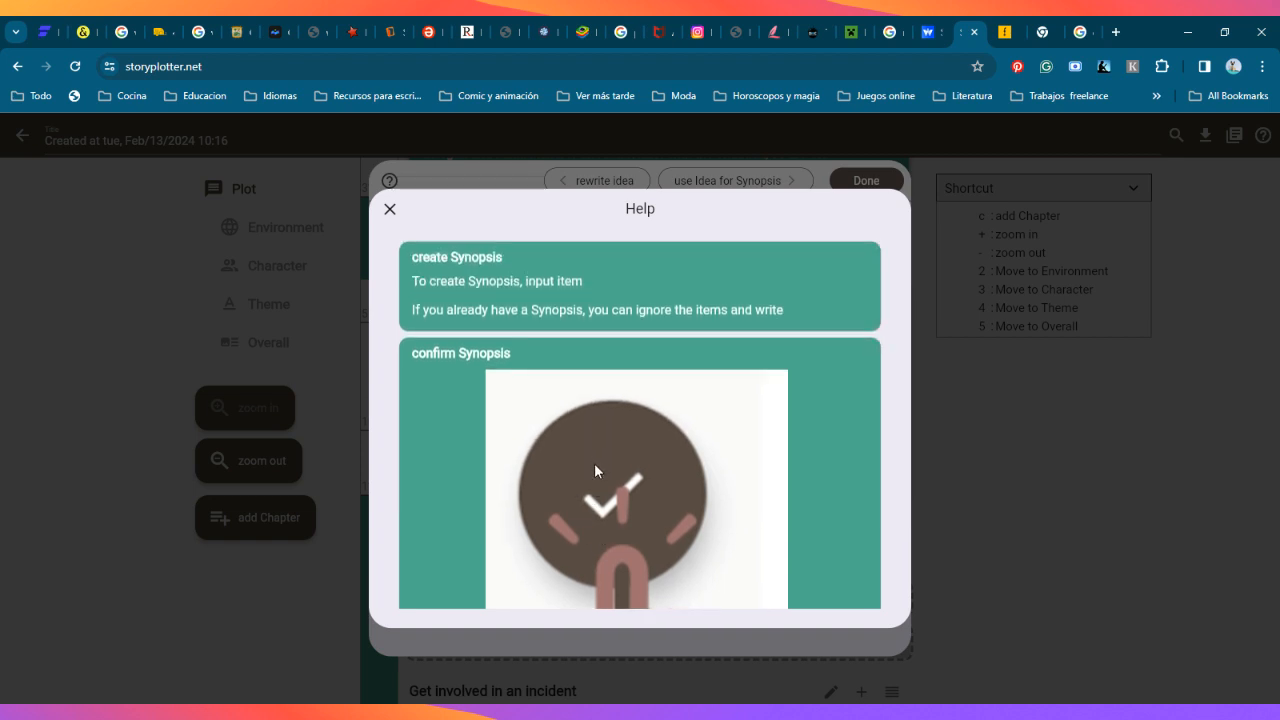
scroll(603, 511, down, 1)
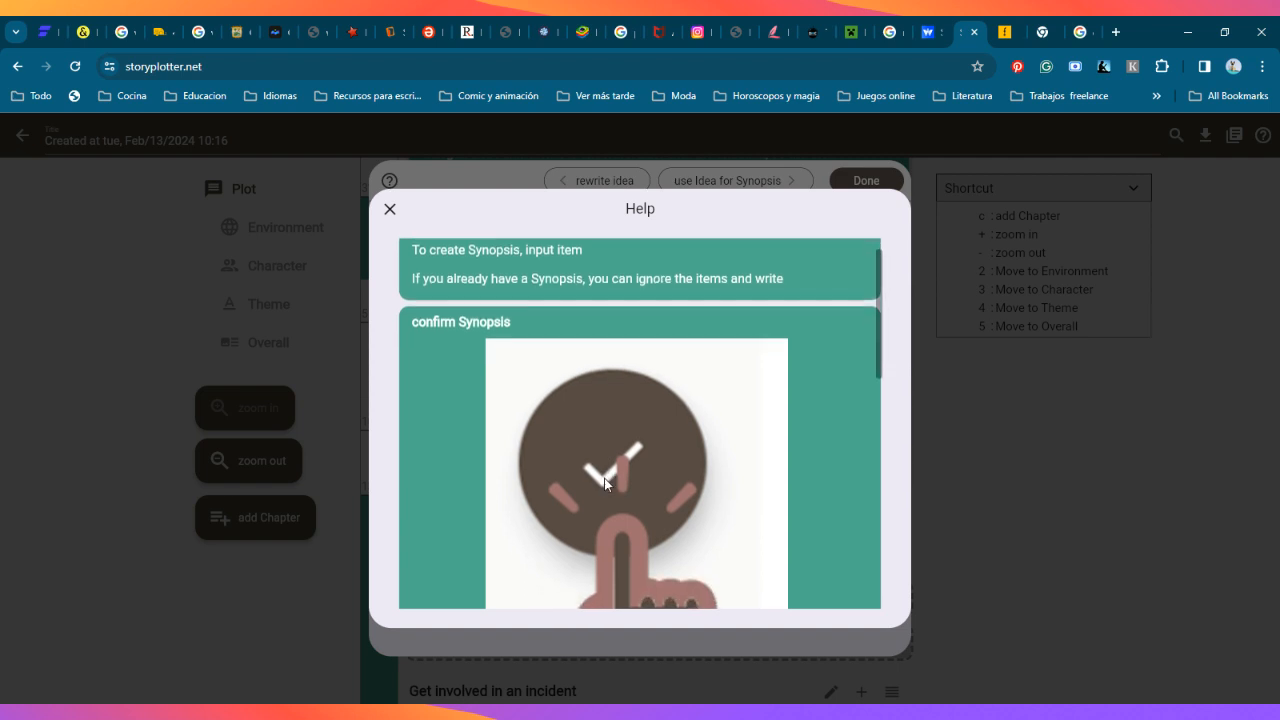
scroll(603, 525, down, 3)
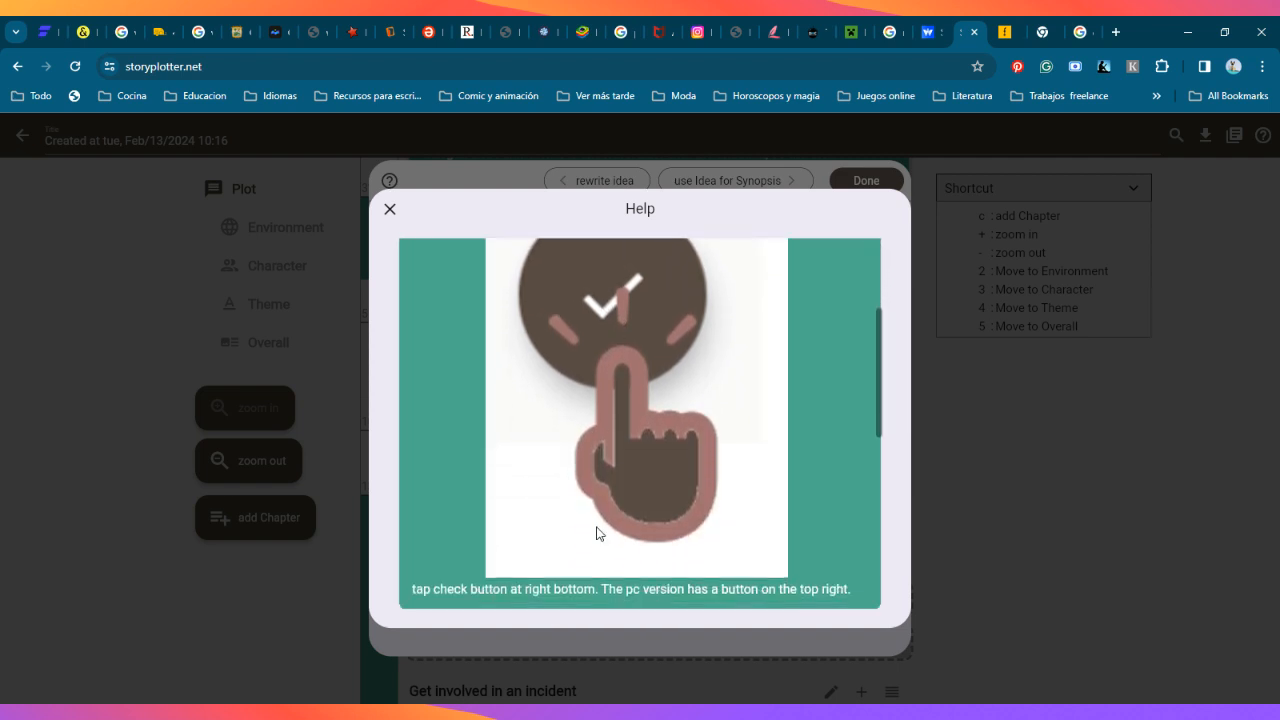
scroll(640, 424, down, 4)
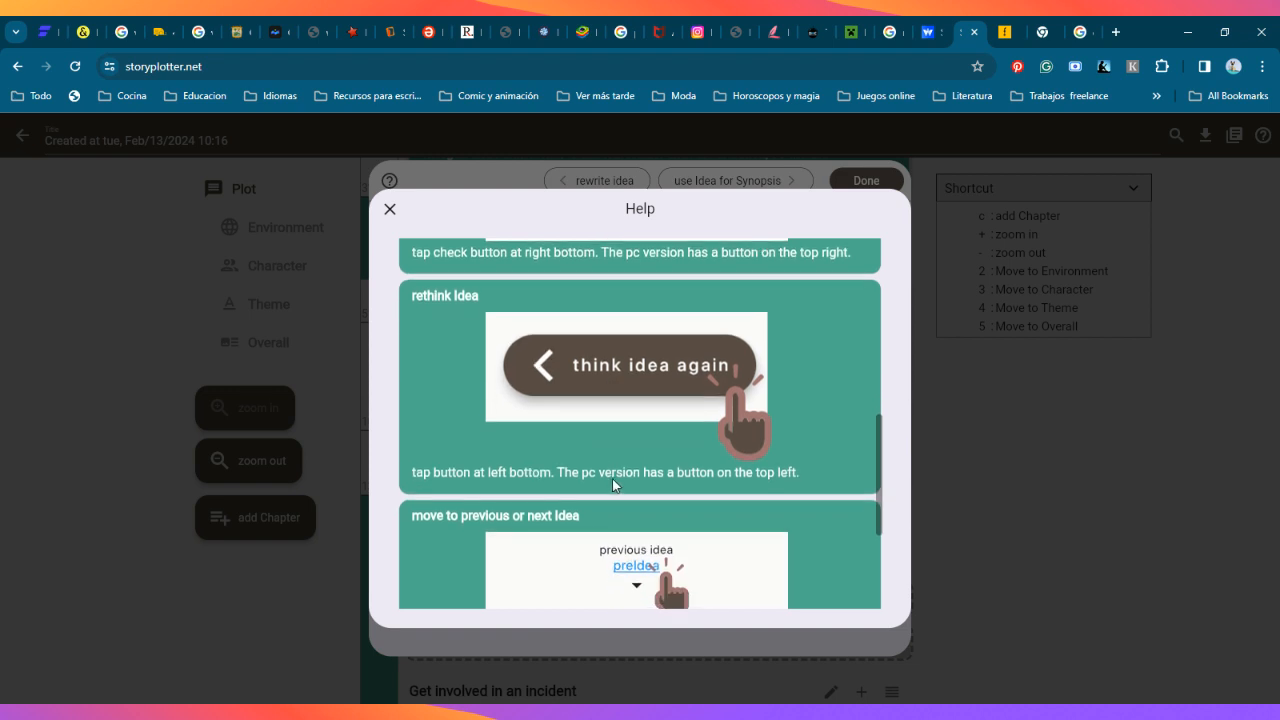
scroll(579, 428, down, 1)
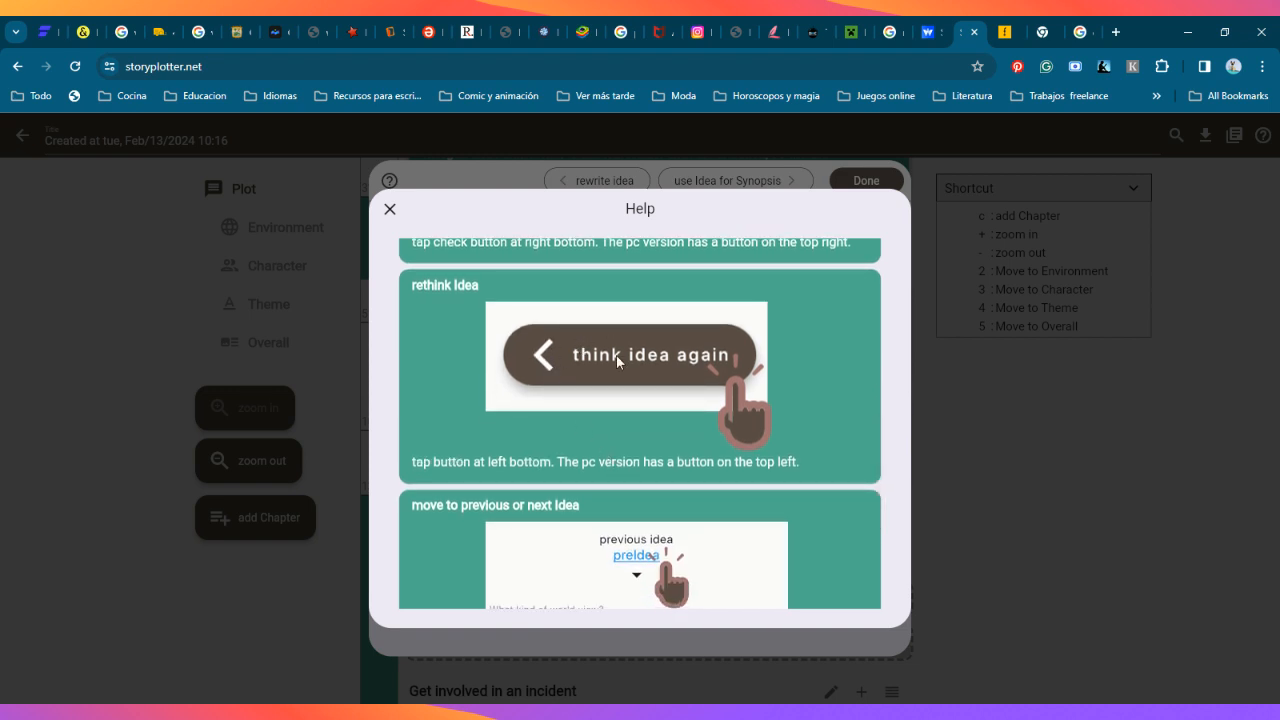
click(390, 211)
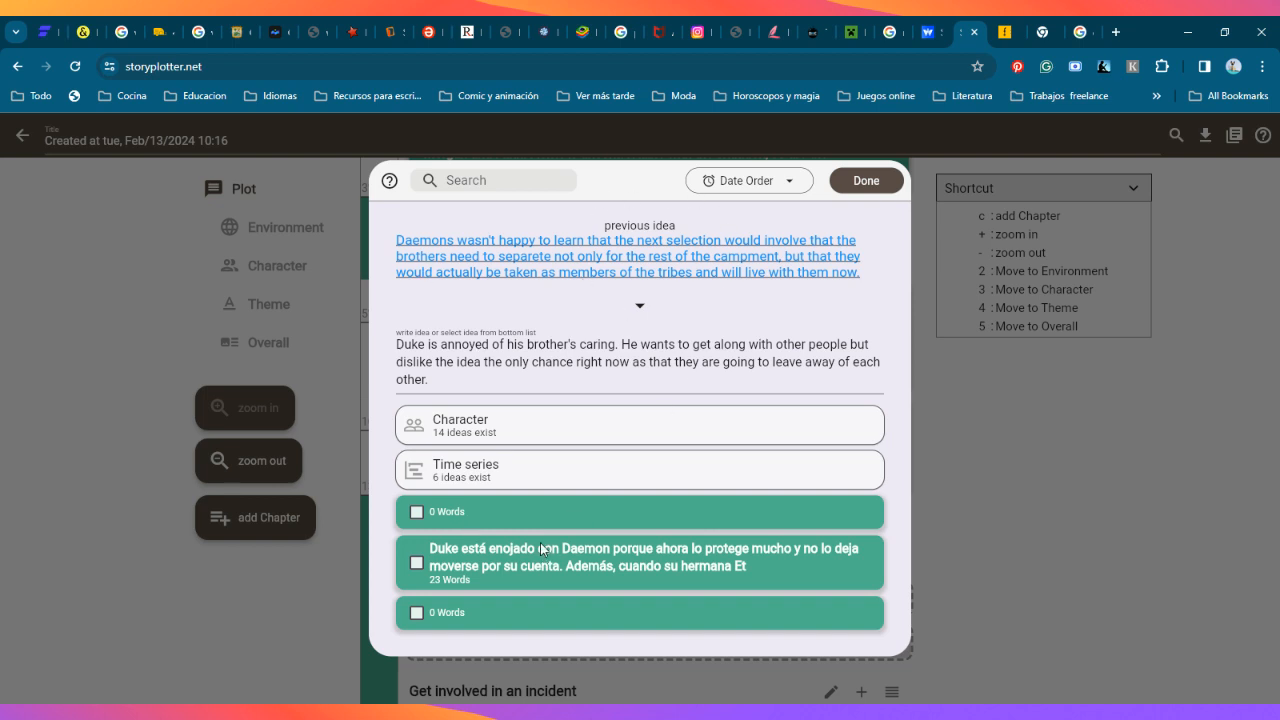
click(866, 181)
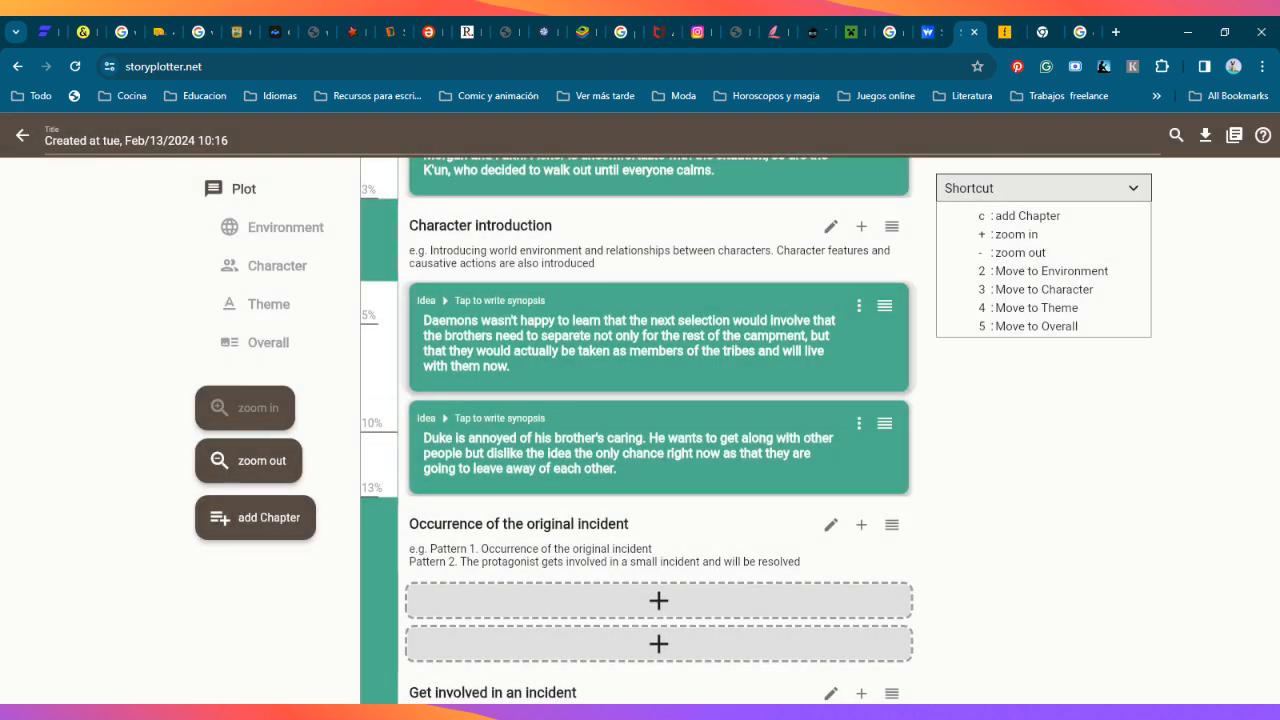
Step: View the options menu and the synopsis form of the Character introduction chapter's first idea, closing each without changes
click(858, 305)
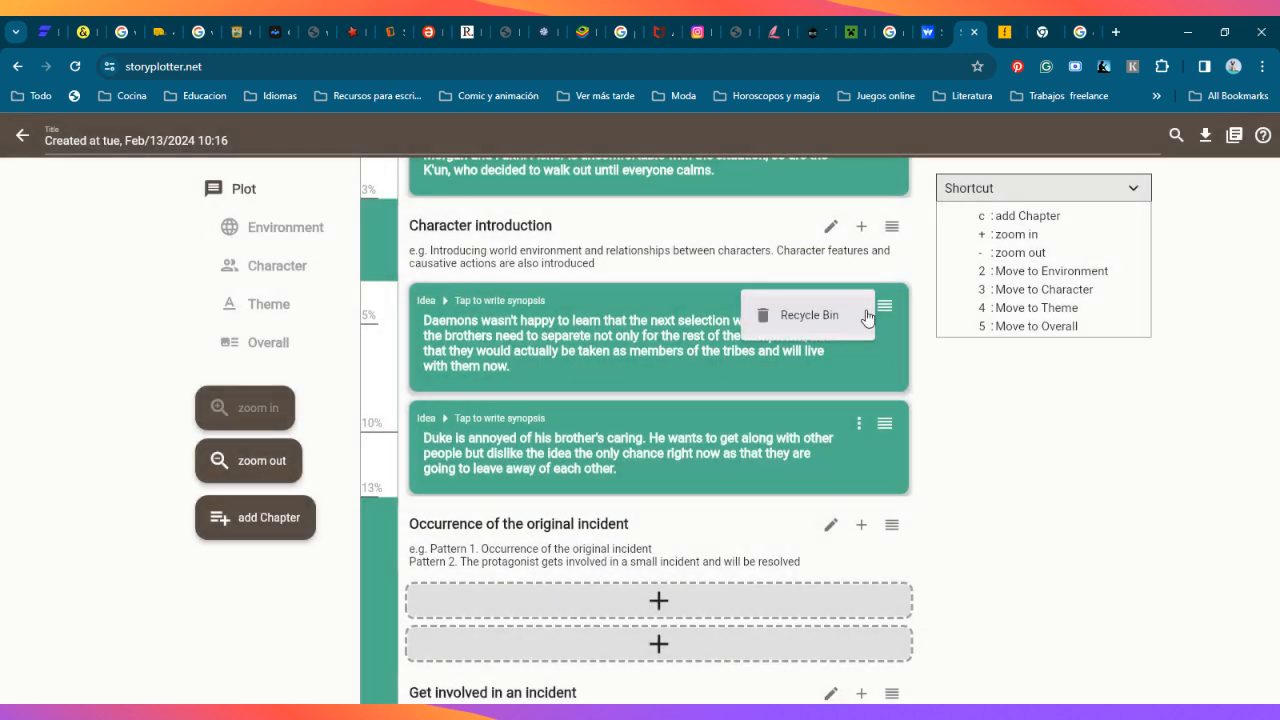
click(887, 314)
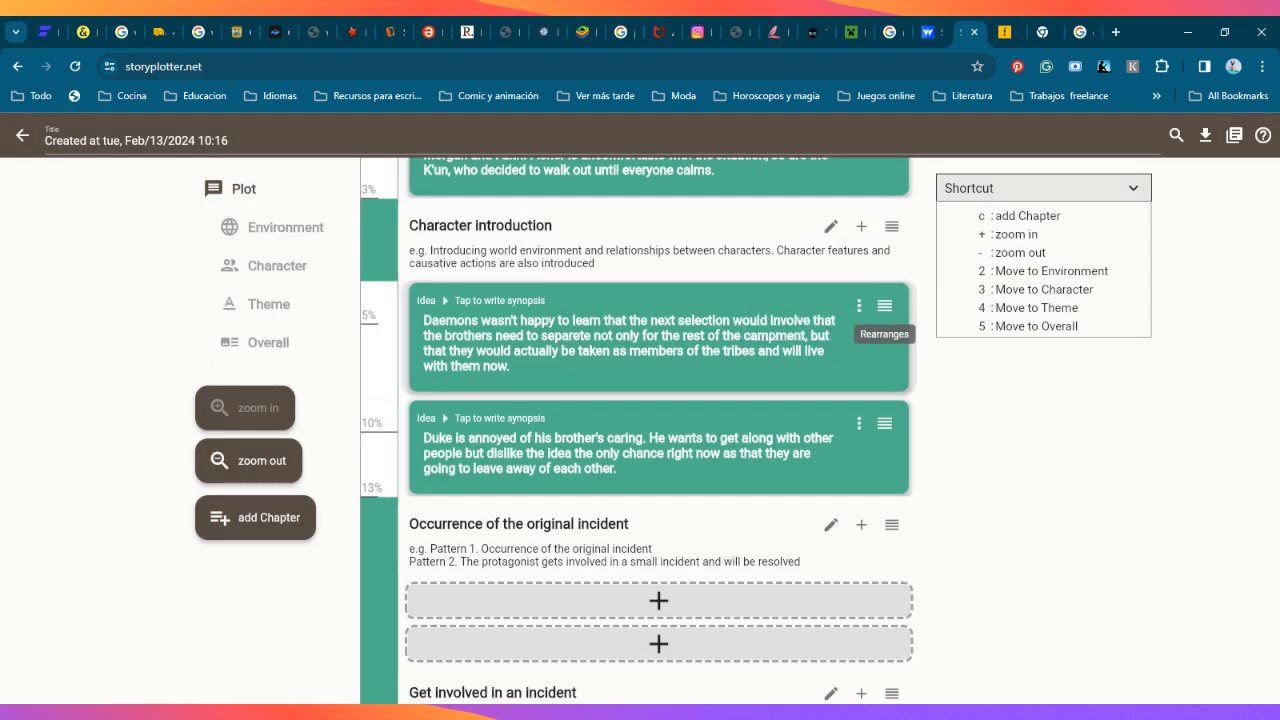
click(884, 312)
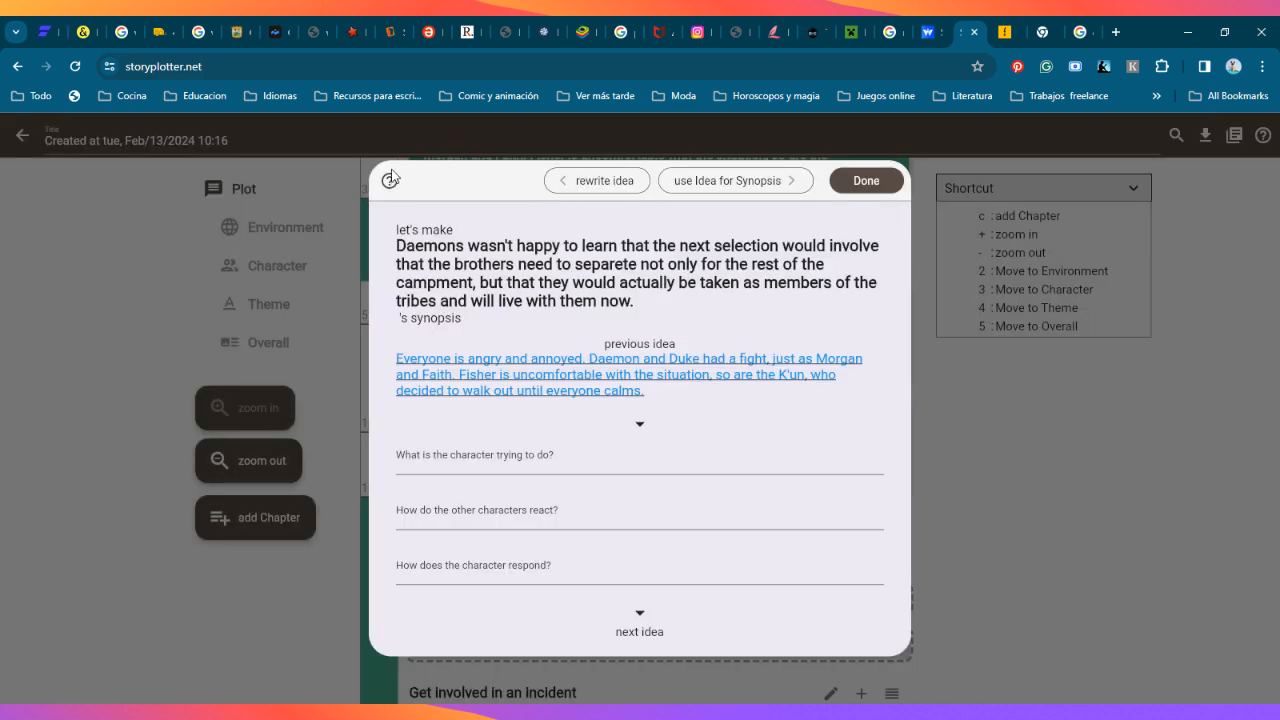
click(1029, 462)
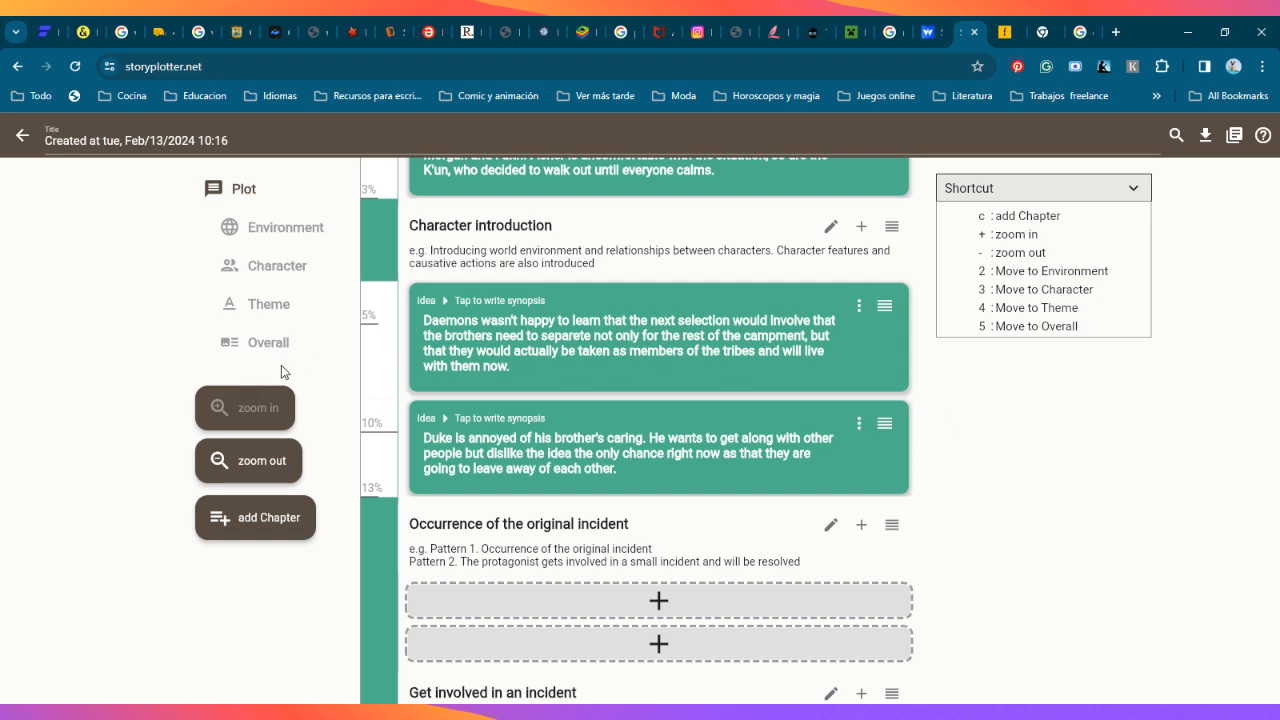
Step: Set the plot's write status to Preparation in the Overall section
click(270, 342)
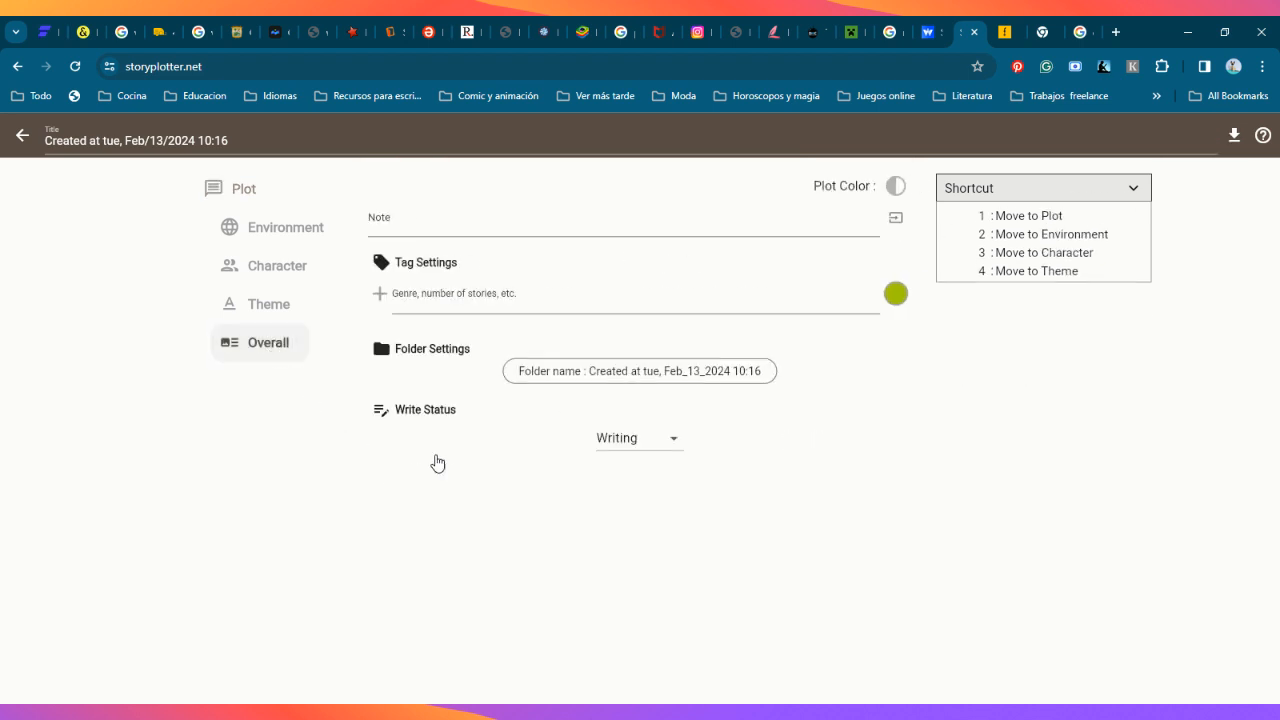
click(661, 445)
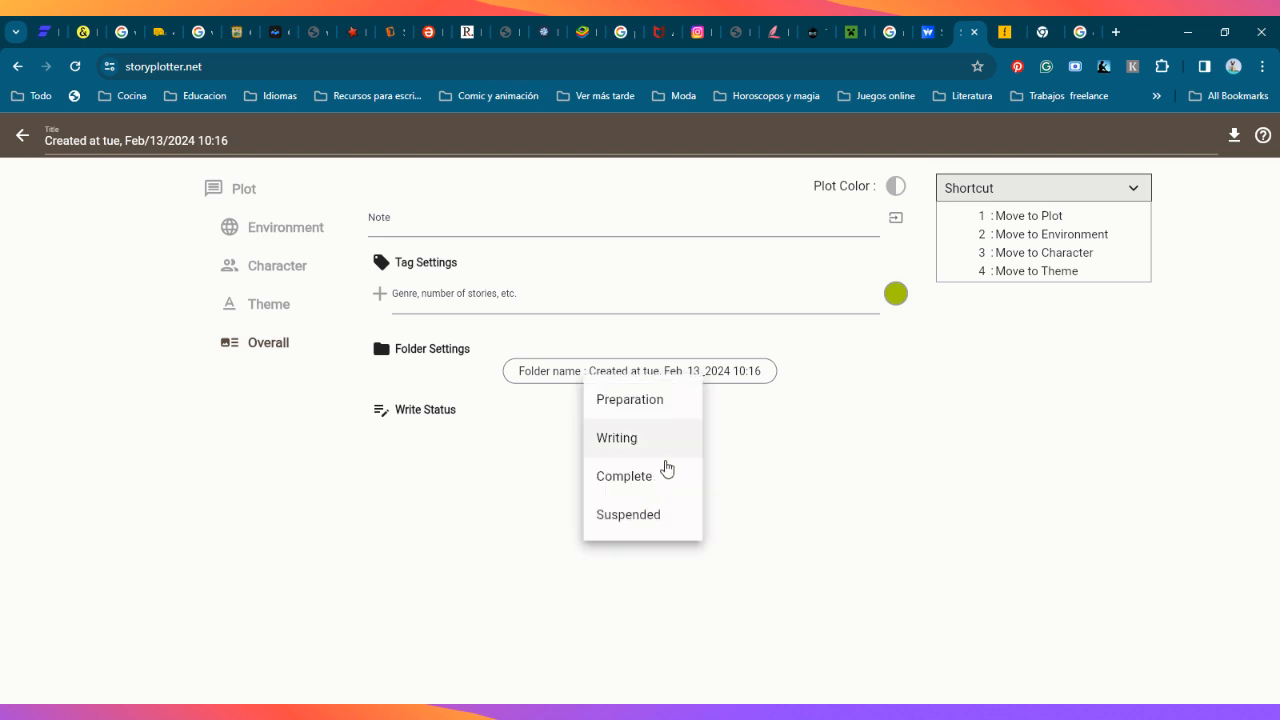
click(619, 400)
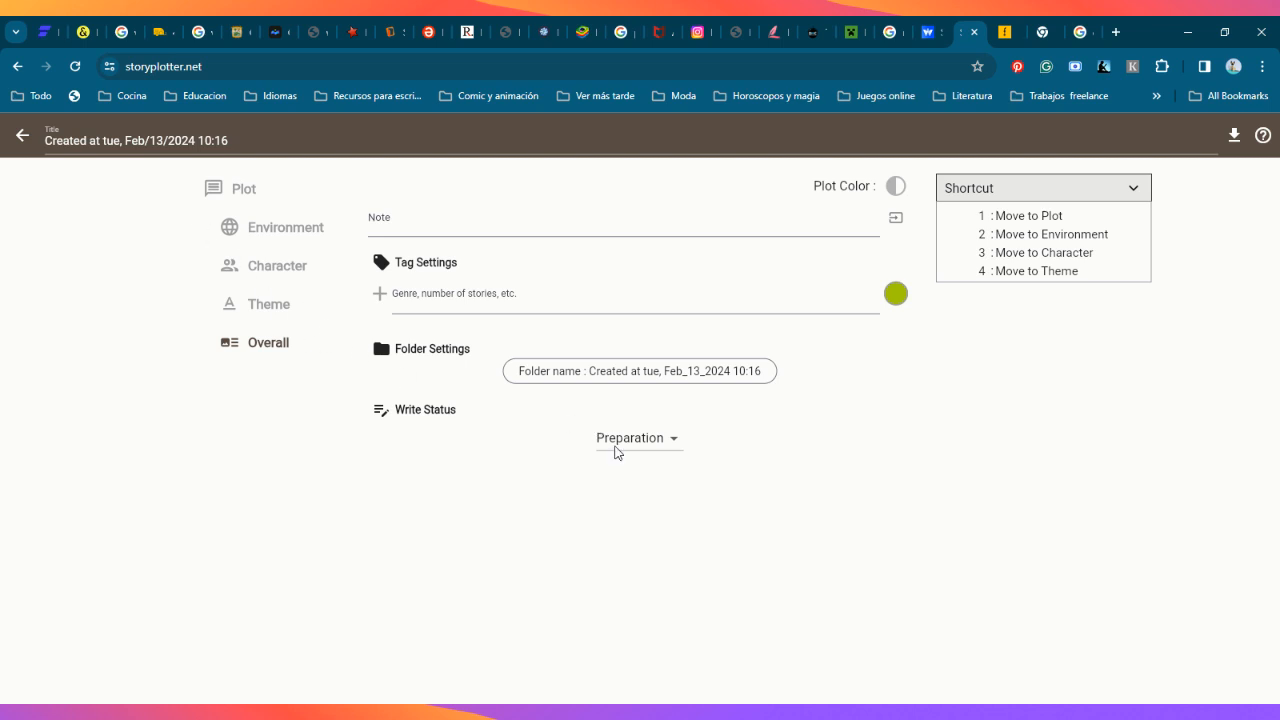
Step: Look over the Environment, Character and Theme sections and return to the plot's chapter list
click(283, 228)
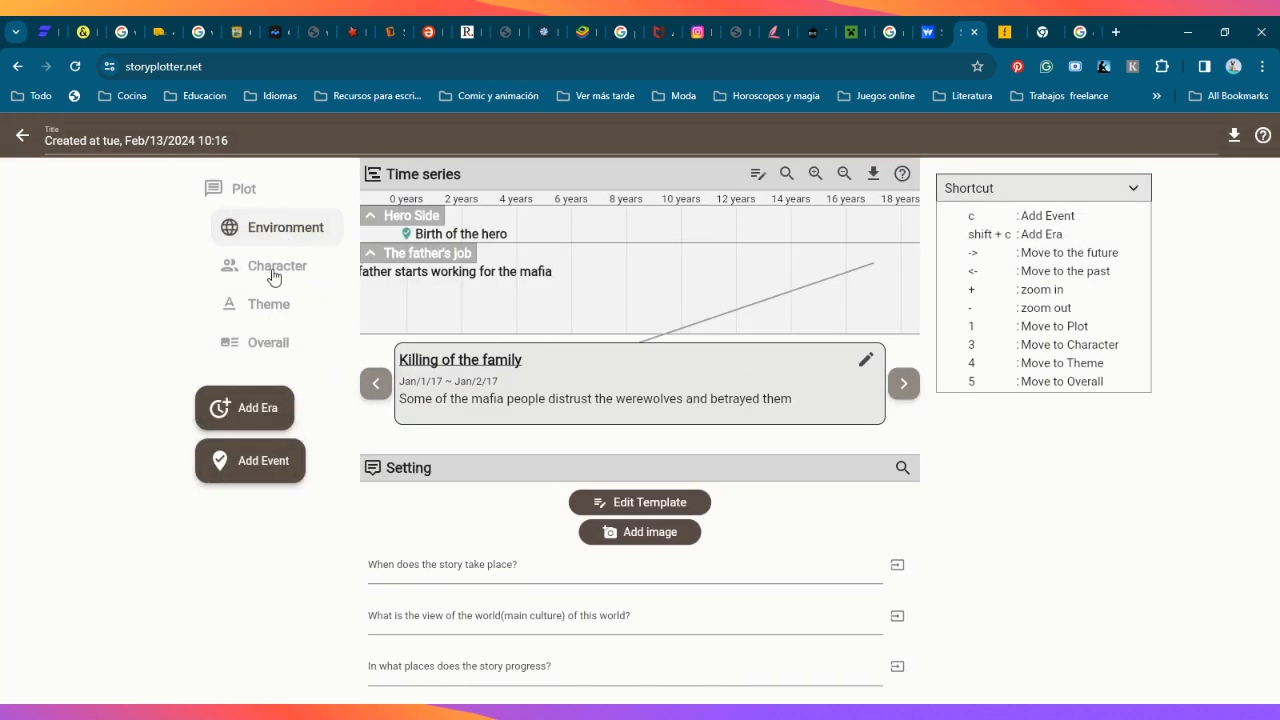
click(268, 266)
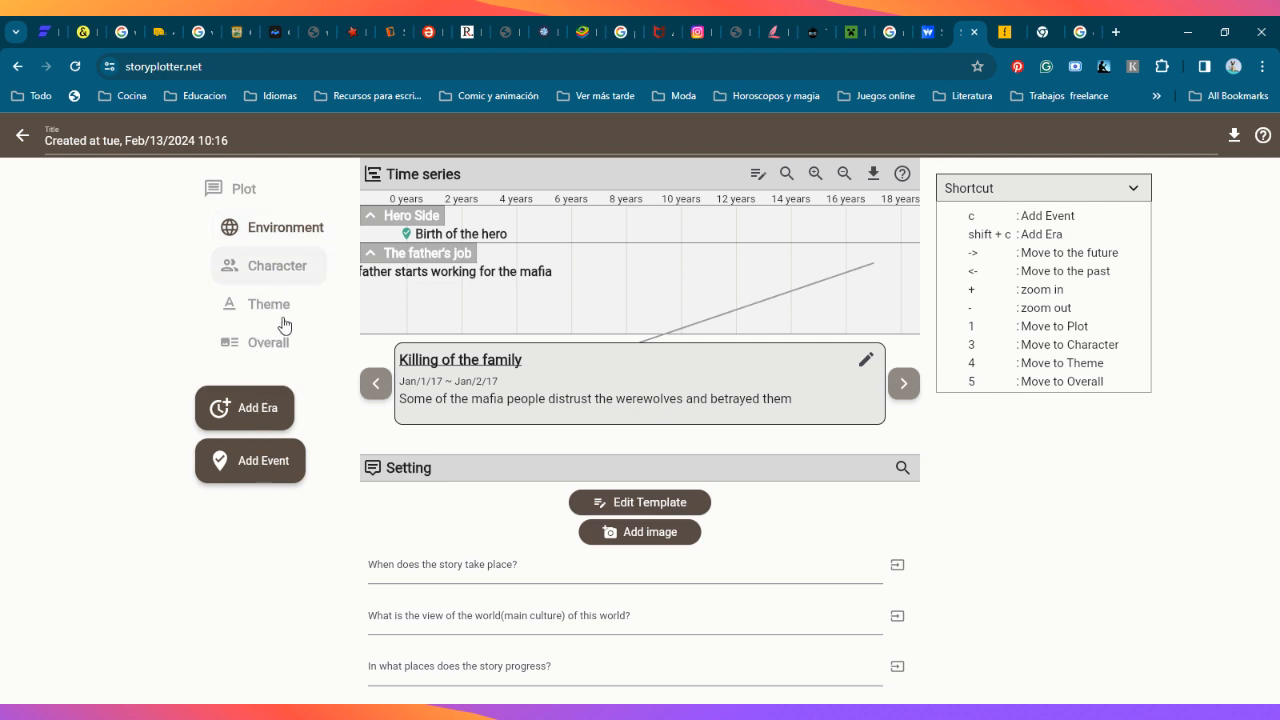
click(308, 239)
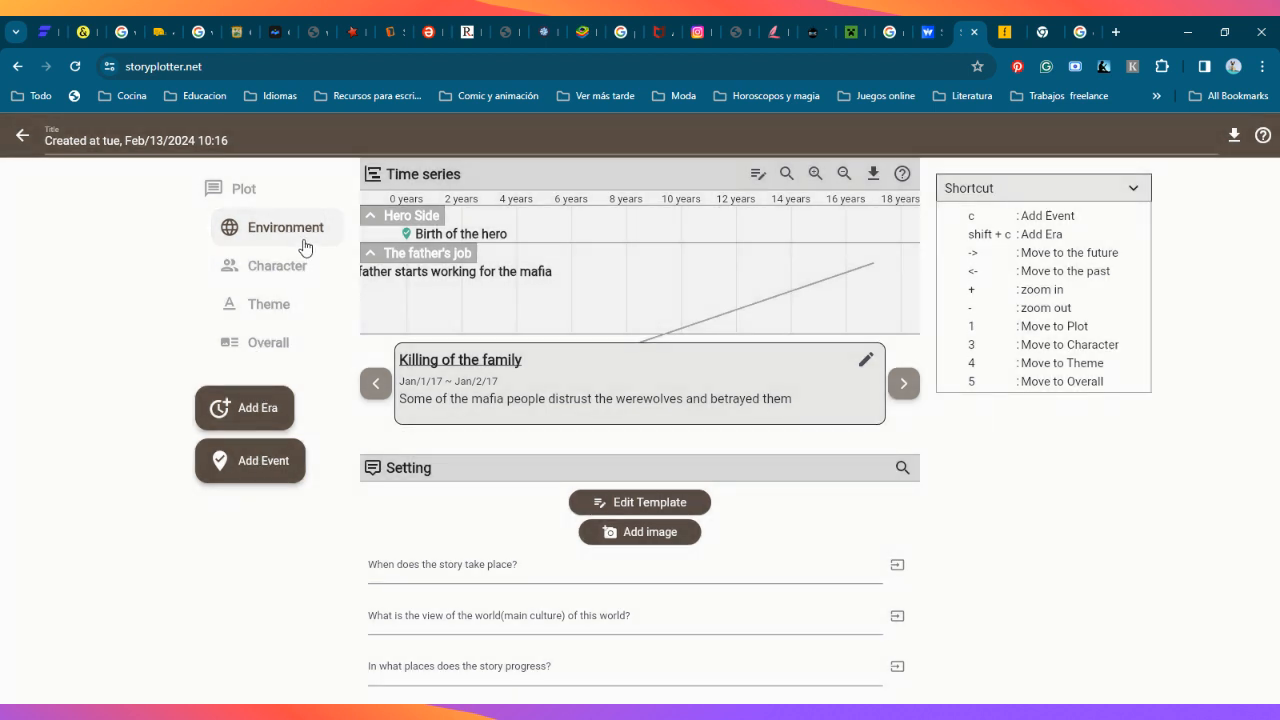
click(280, 272)
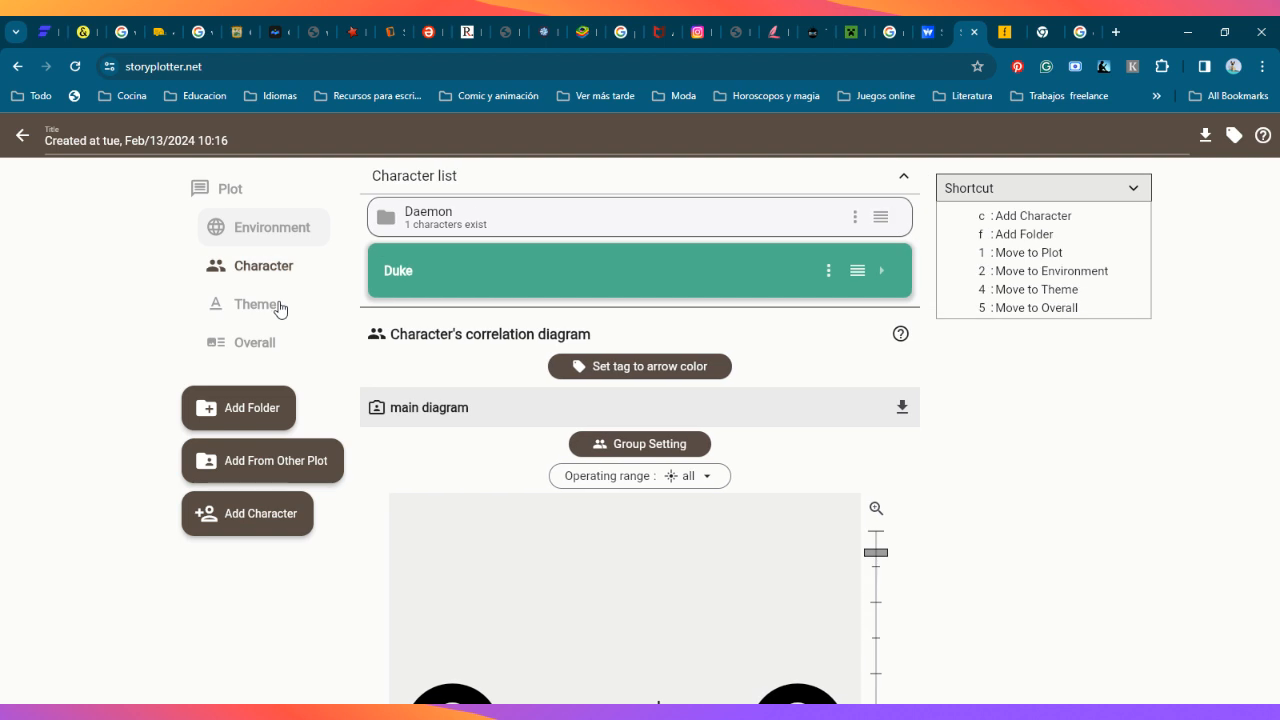
click(270, 310)
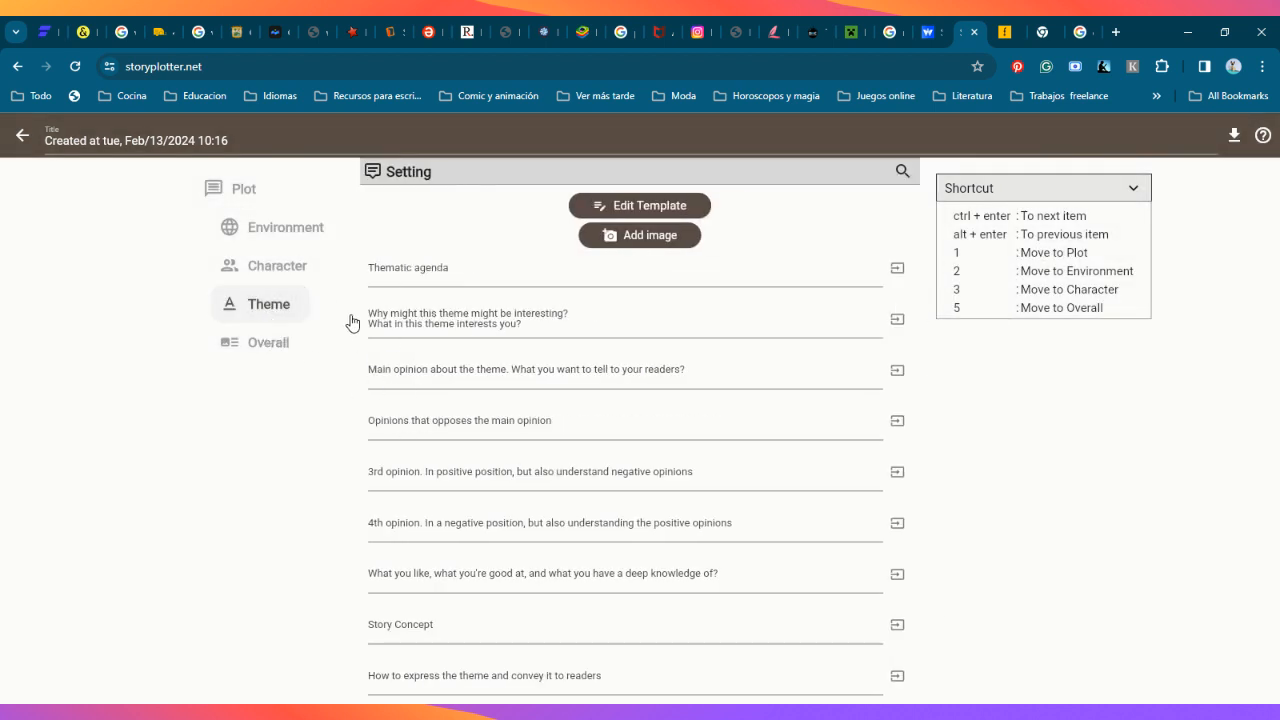
click(216, 188)
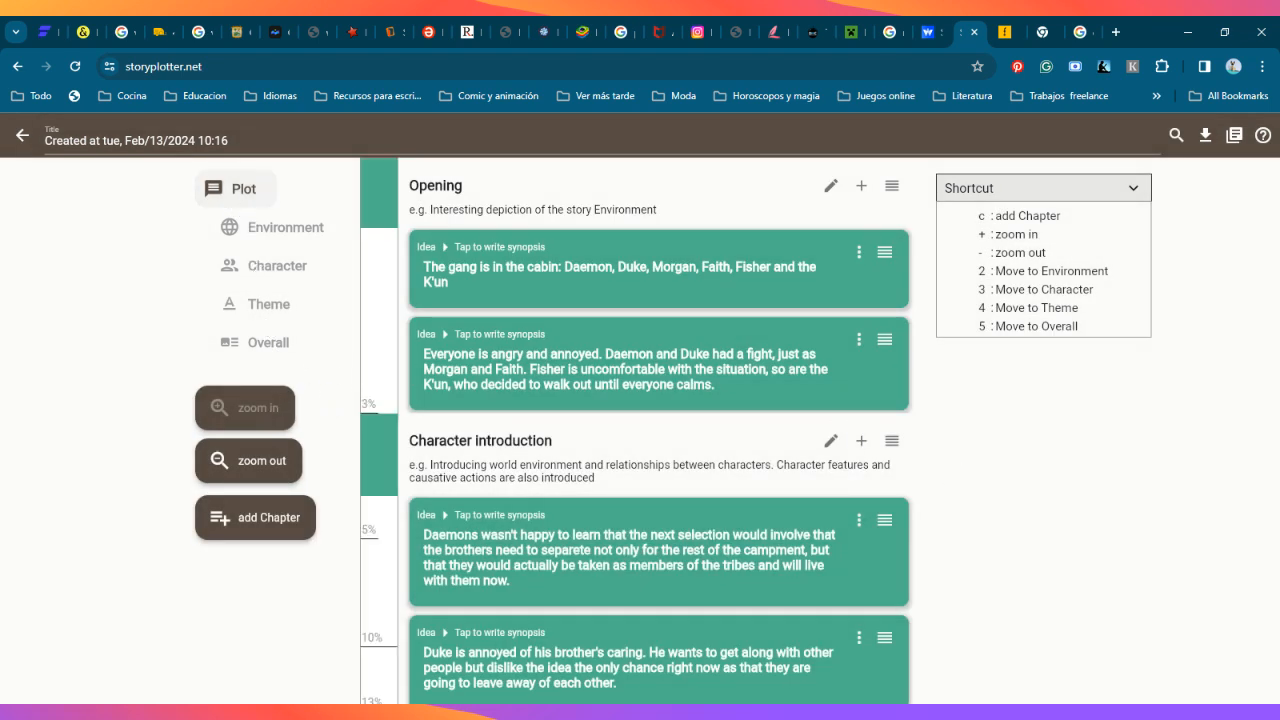
scroll(971, 444, down, 1)
scroll(983, 523, up, 1)
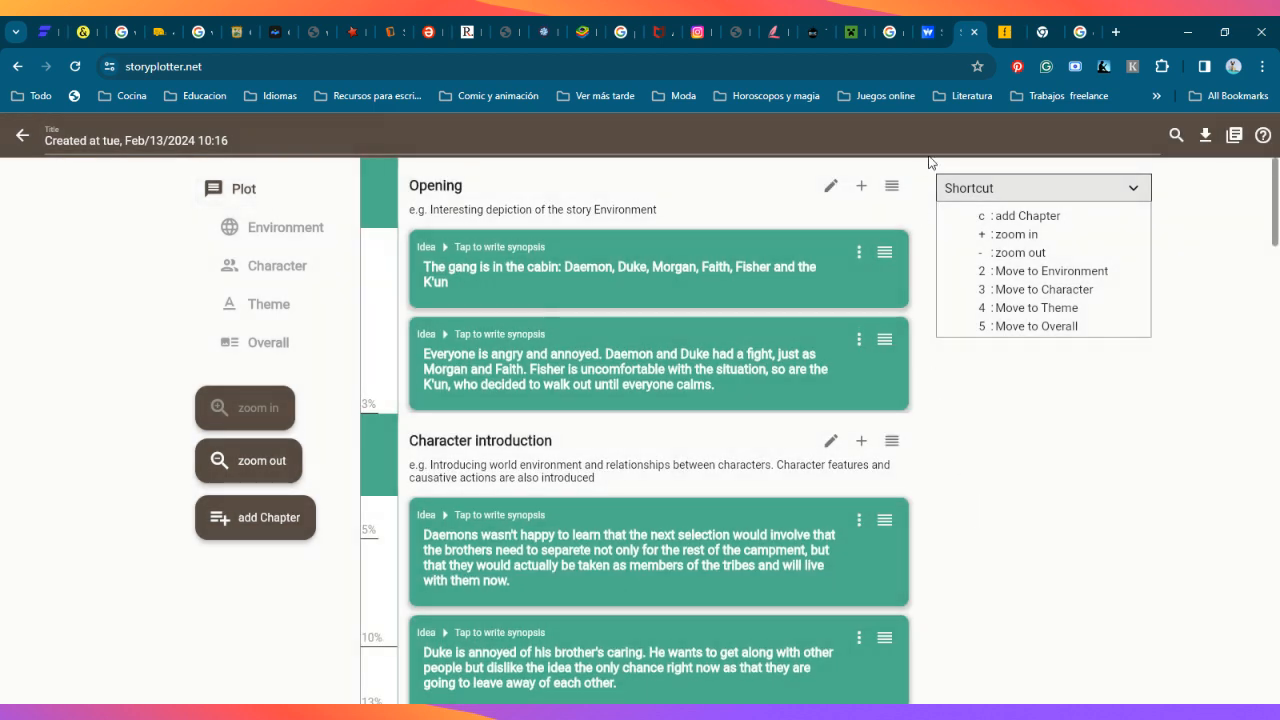
Step: View the edit form of the Opening chapter and close it without changes
click(891, 186)
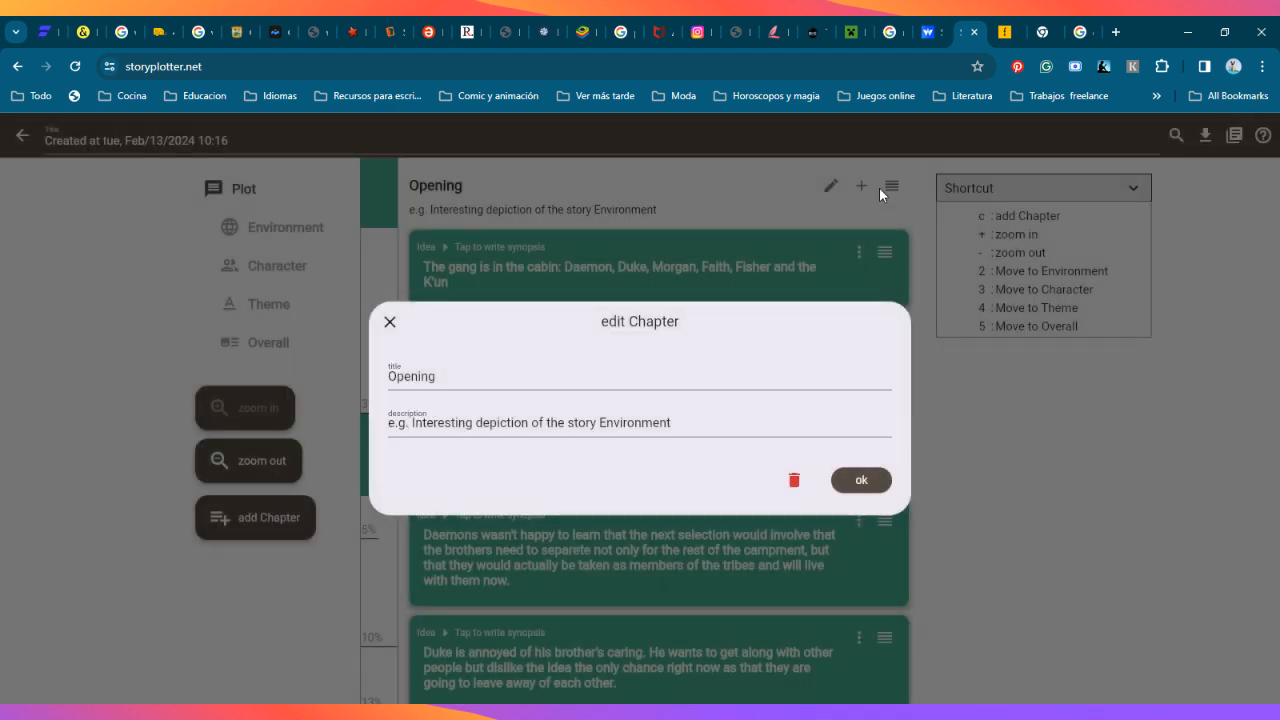
click(957, 469)
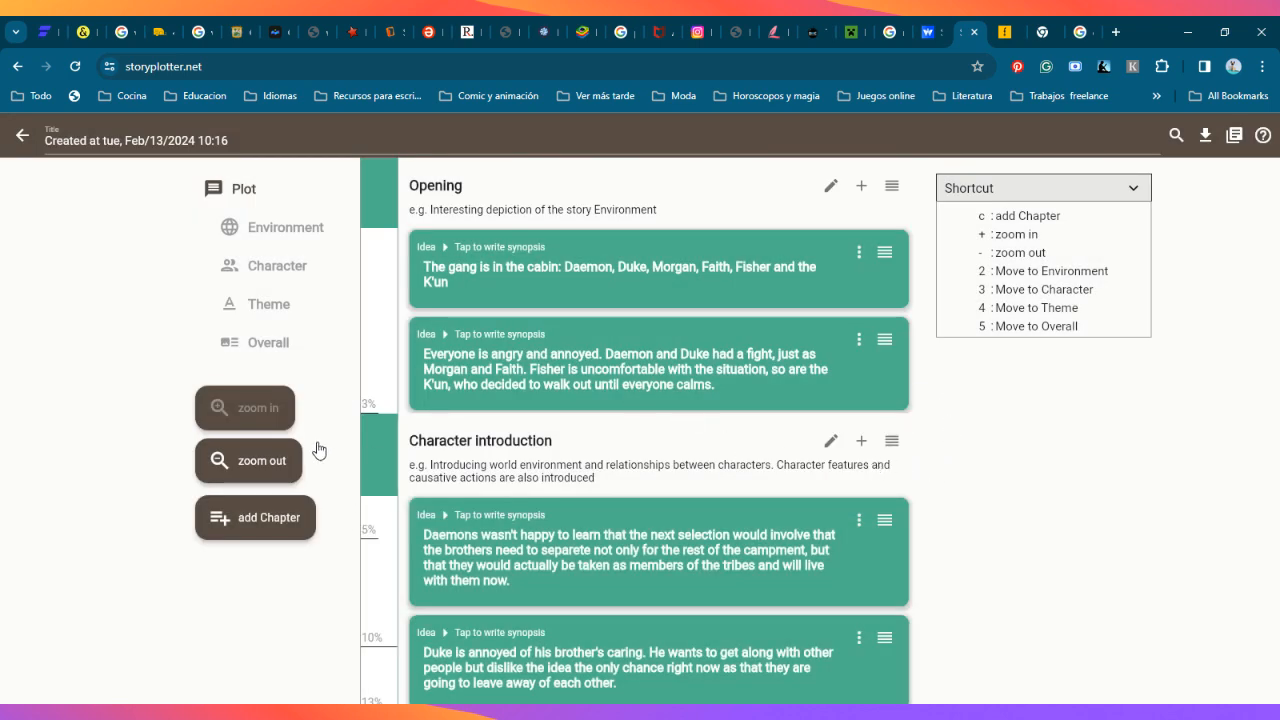
Step: Look through the plot's empty chapters as far as Aggravation of Support-story problems and return to the Opening chapter
scroll(626, 589, down, 1)
scroll(711, 500, down, 10)
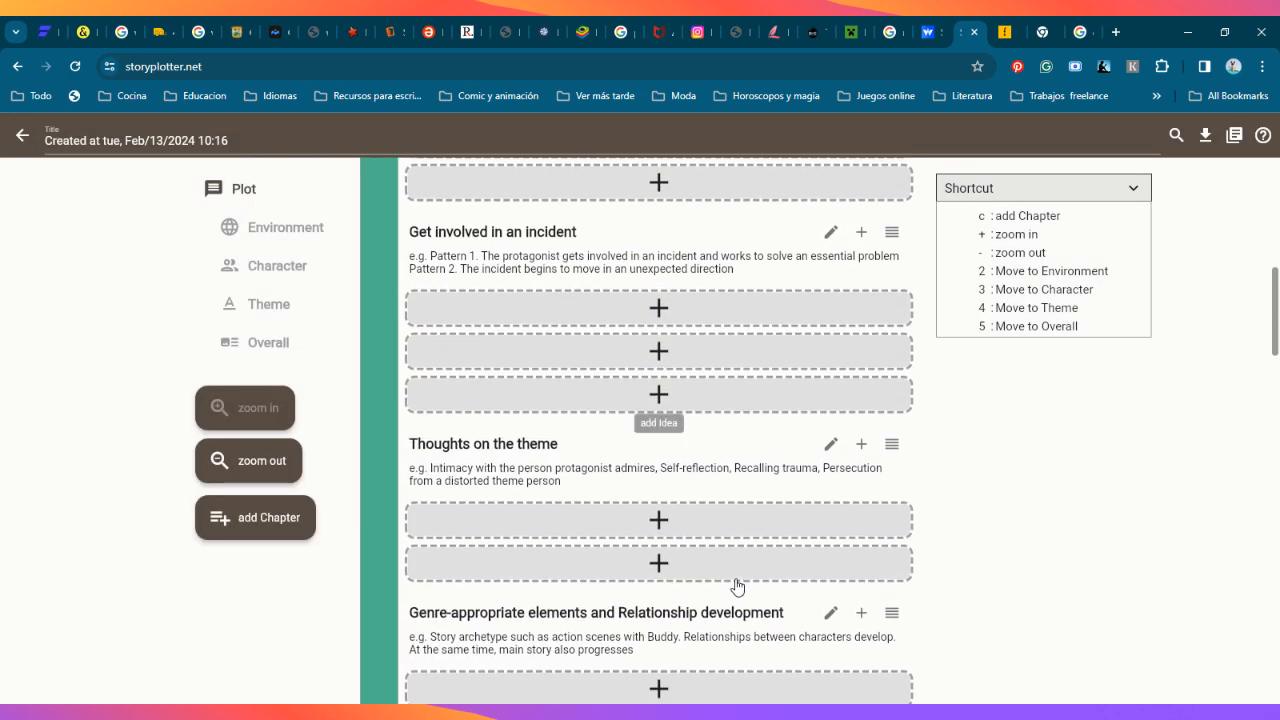
scroll(700, 470, down, 1)
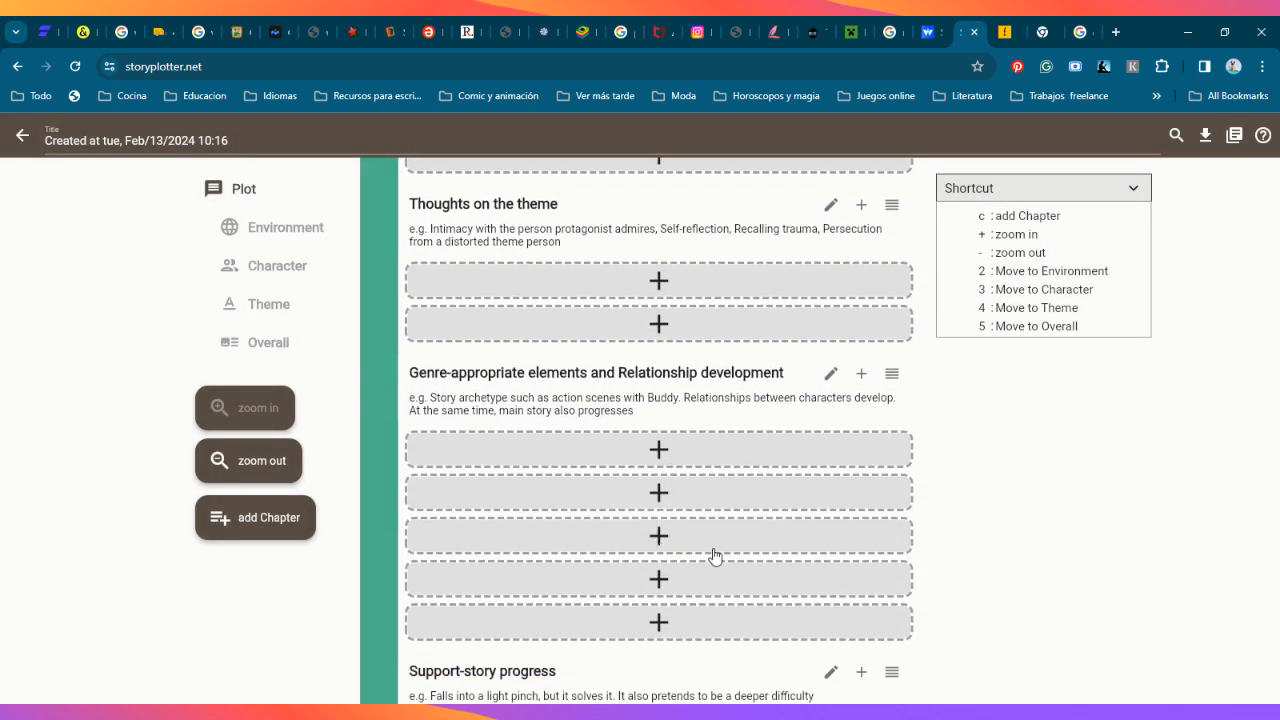
scroll(926, 374, down, 3)
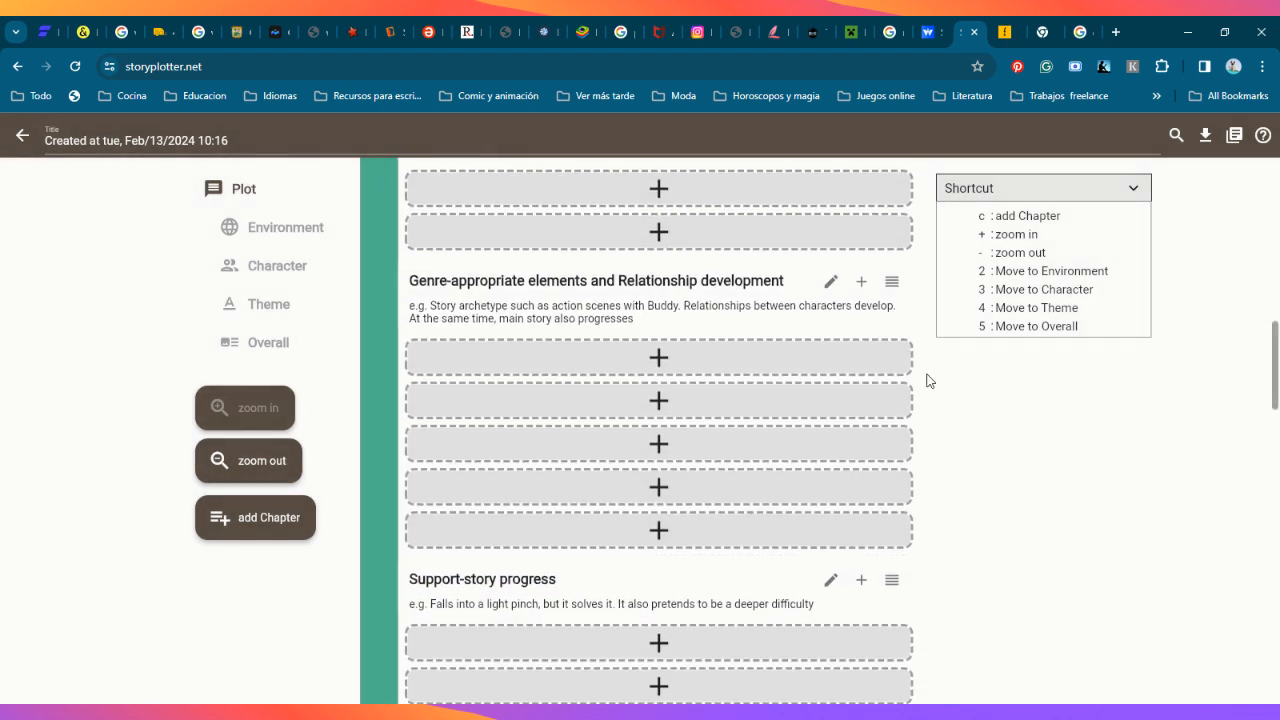
scroll(926, 514, up, 1)
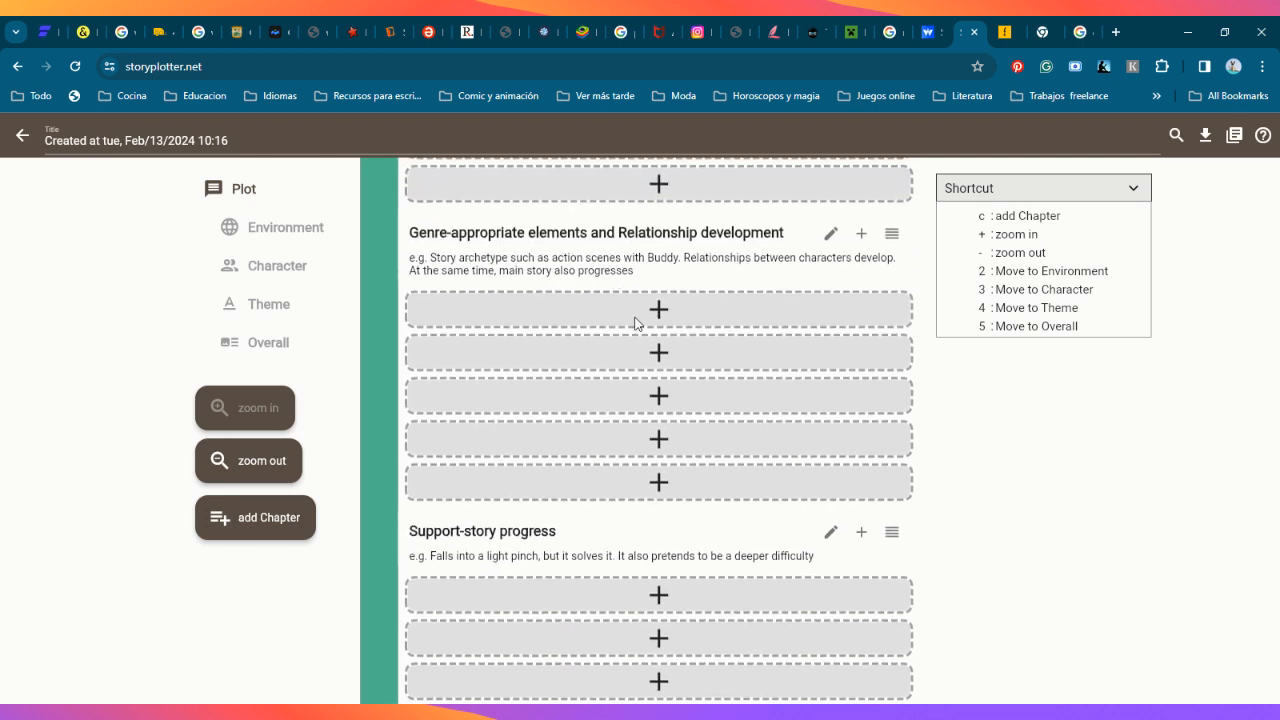
scroll(735, 480, down, 2)
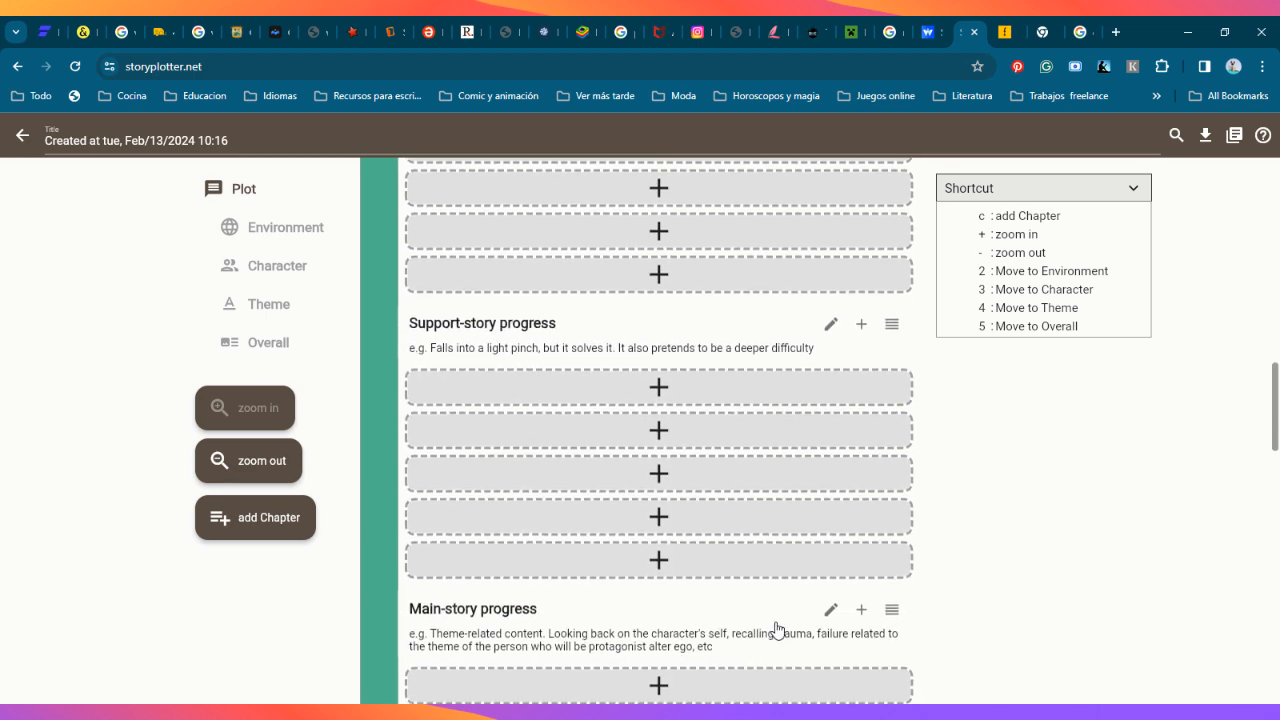
scroll(775, 630, down, 2)
scroll(966, 578, down, 3)
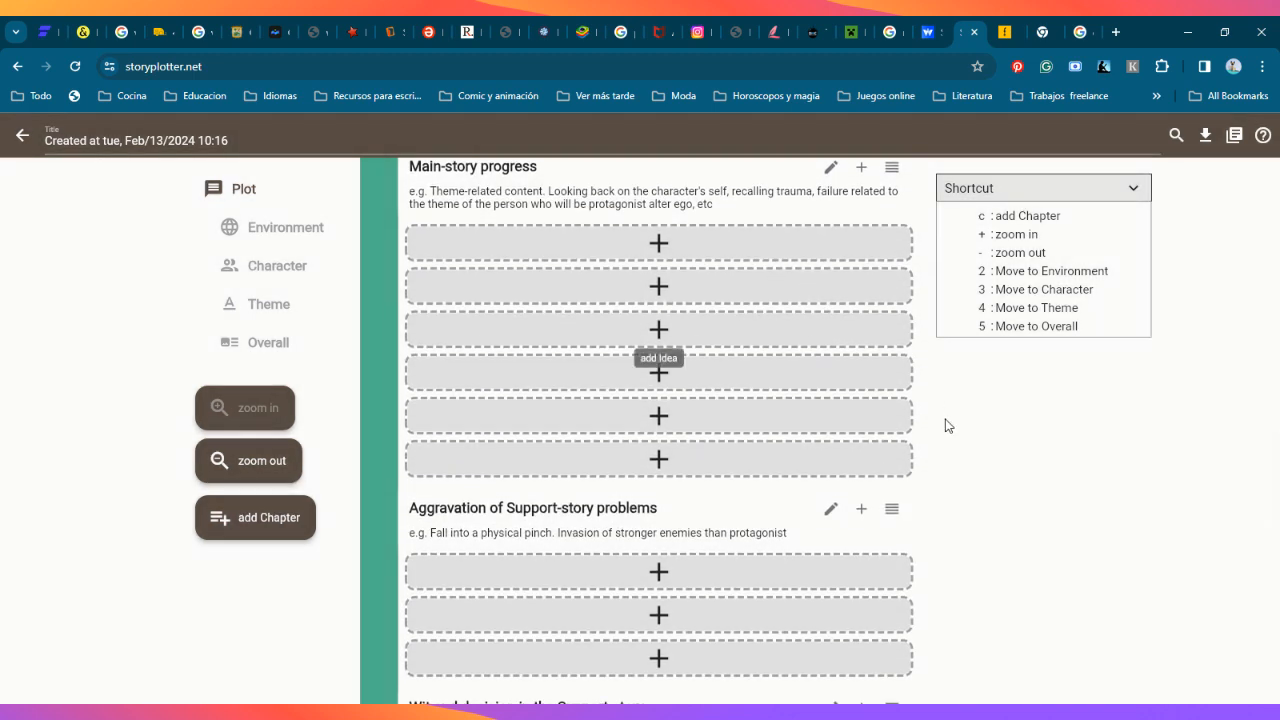
scroll(950, 500, up, 3)
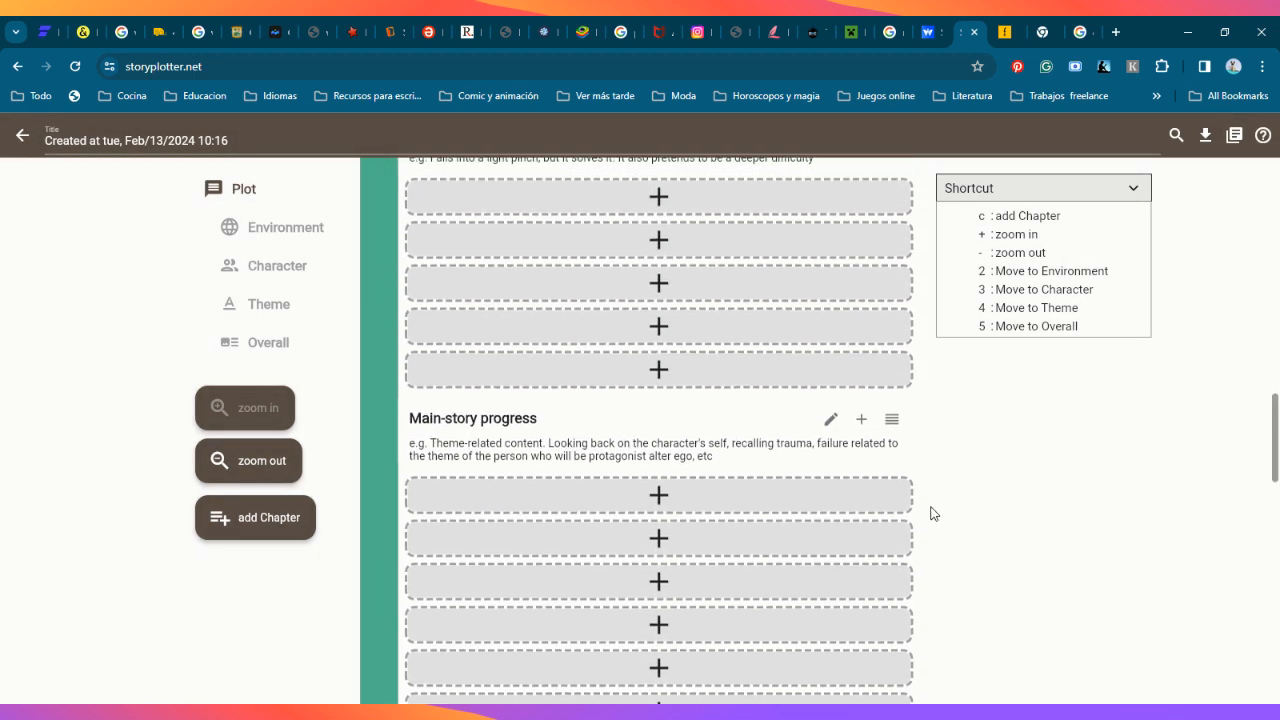
scroll(930, 513, up, 3)
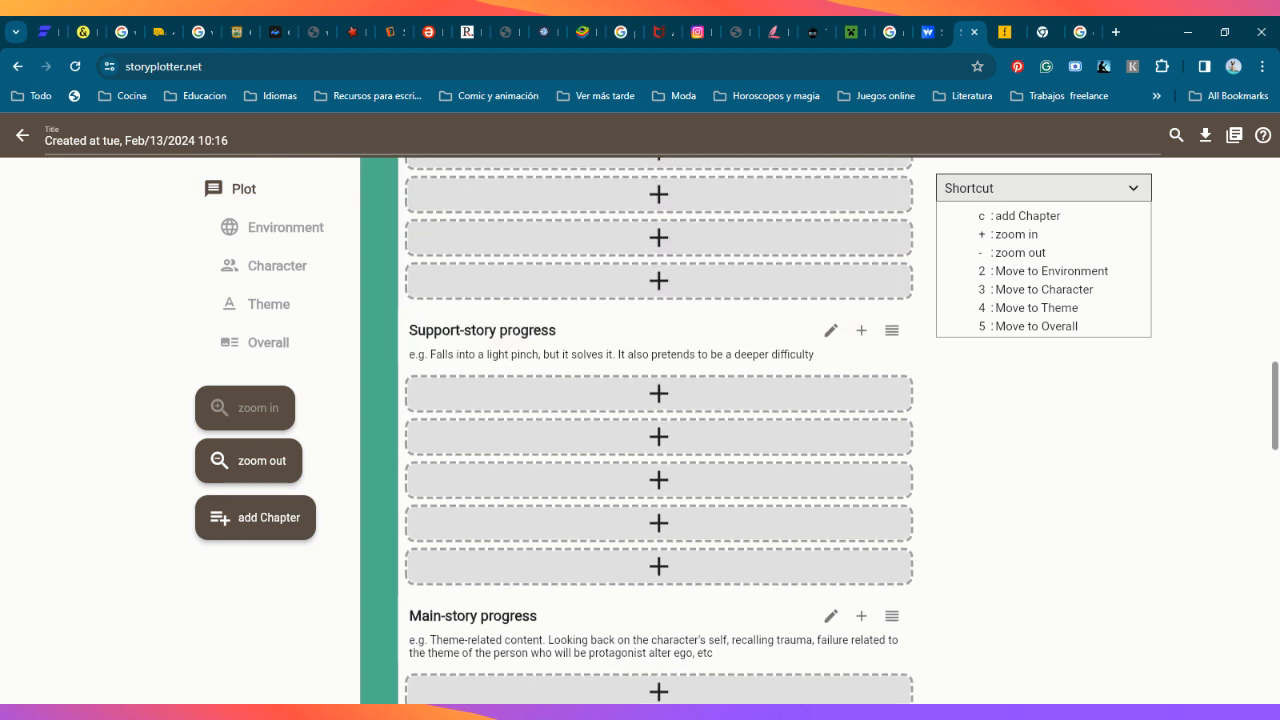
scroll(949, 491, up, 5)
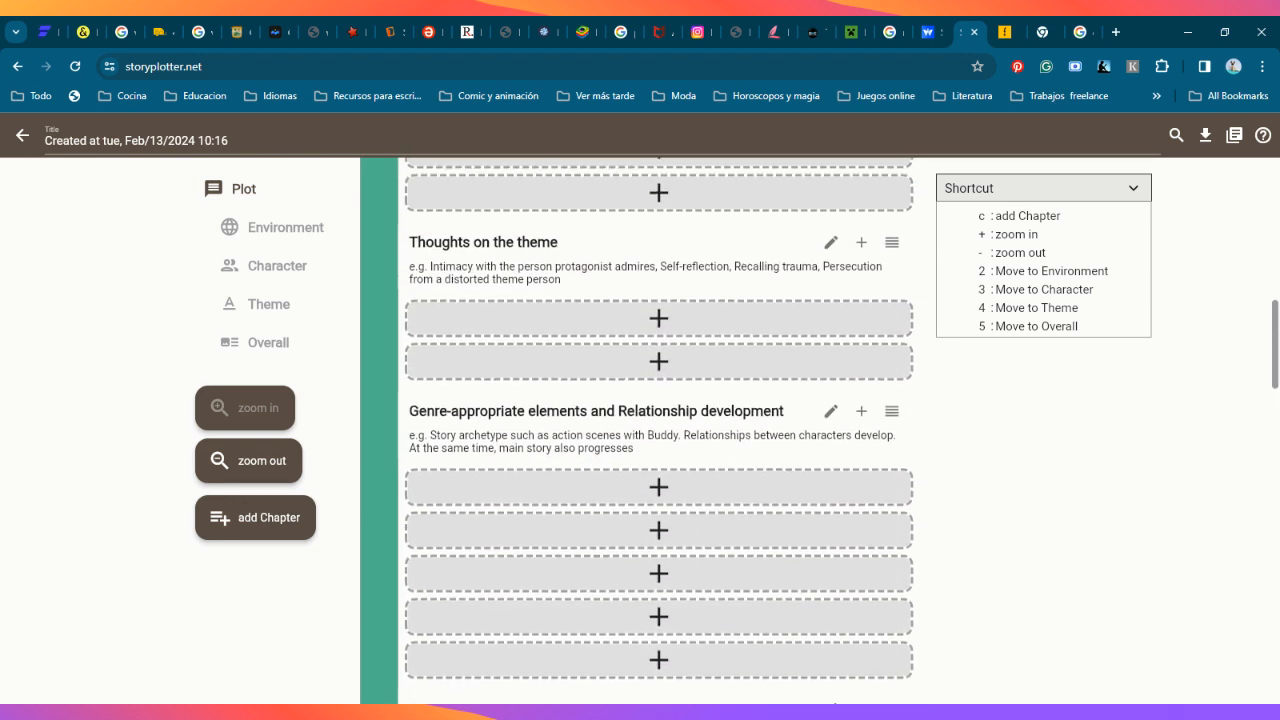
scroll(934, 526, up, 12)
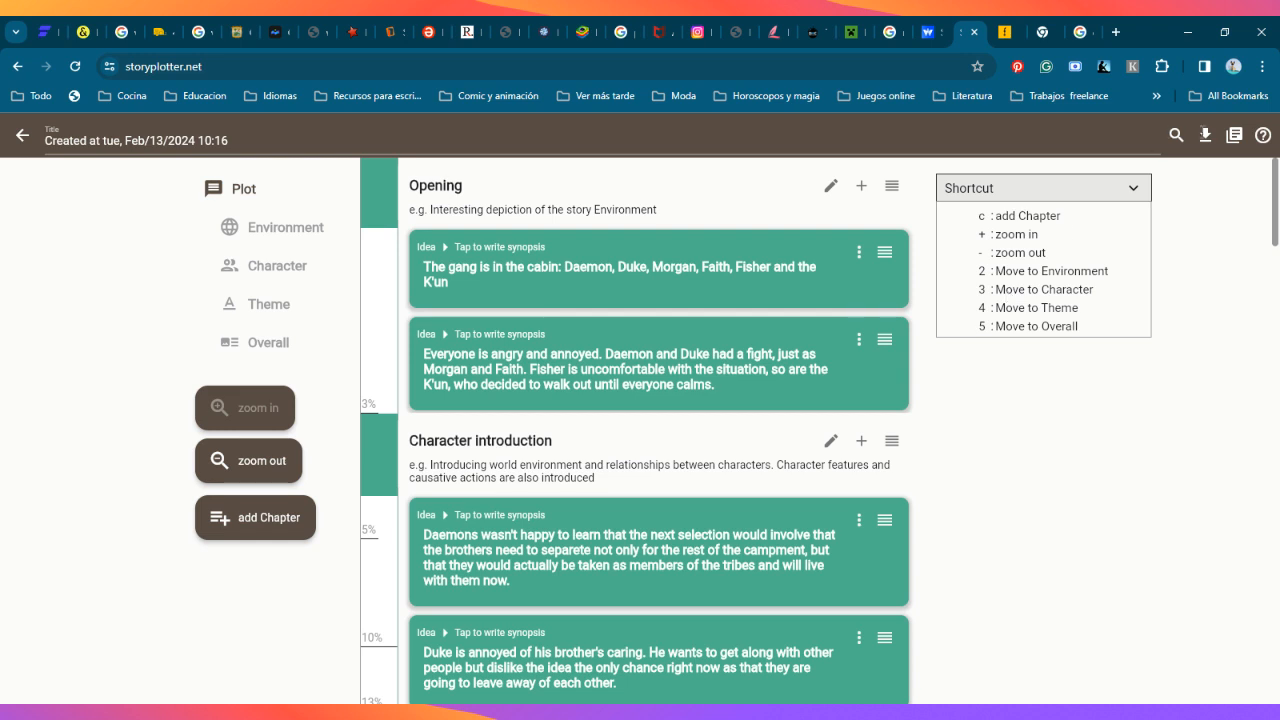
Step: View the plot length options and close them without changing the length
click(1234, 136)
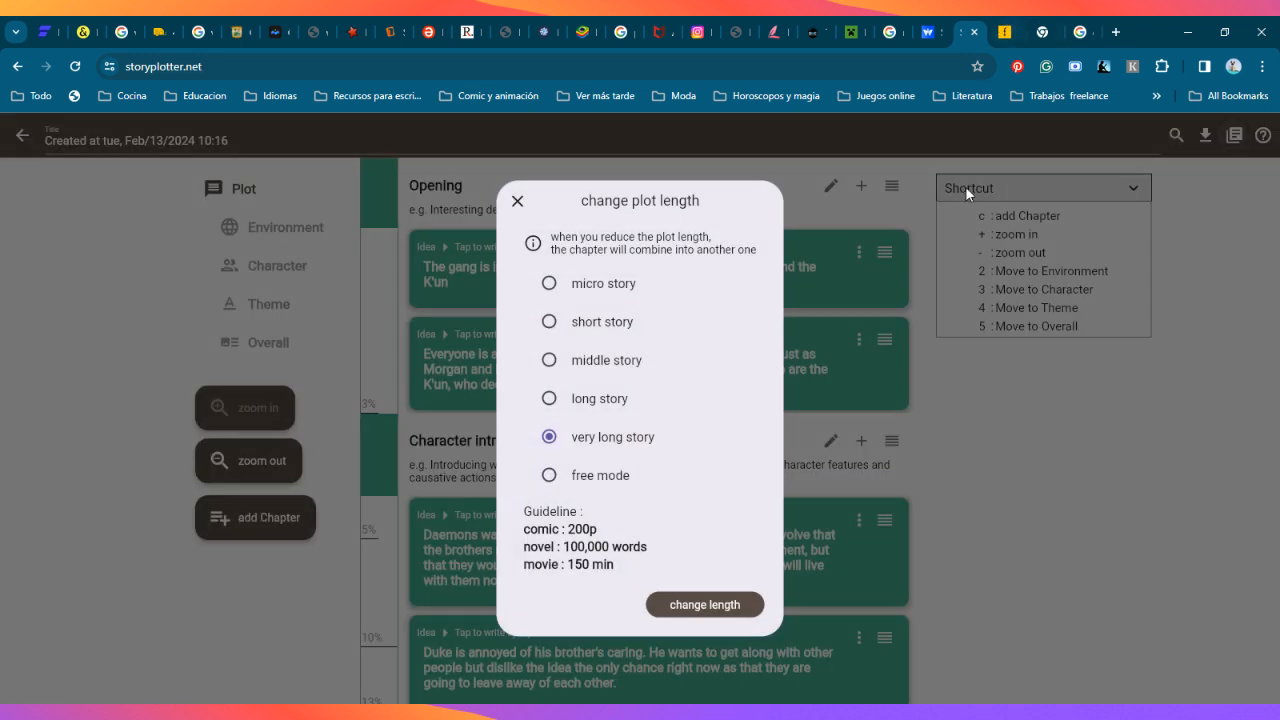
click(517, 201)
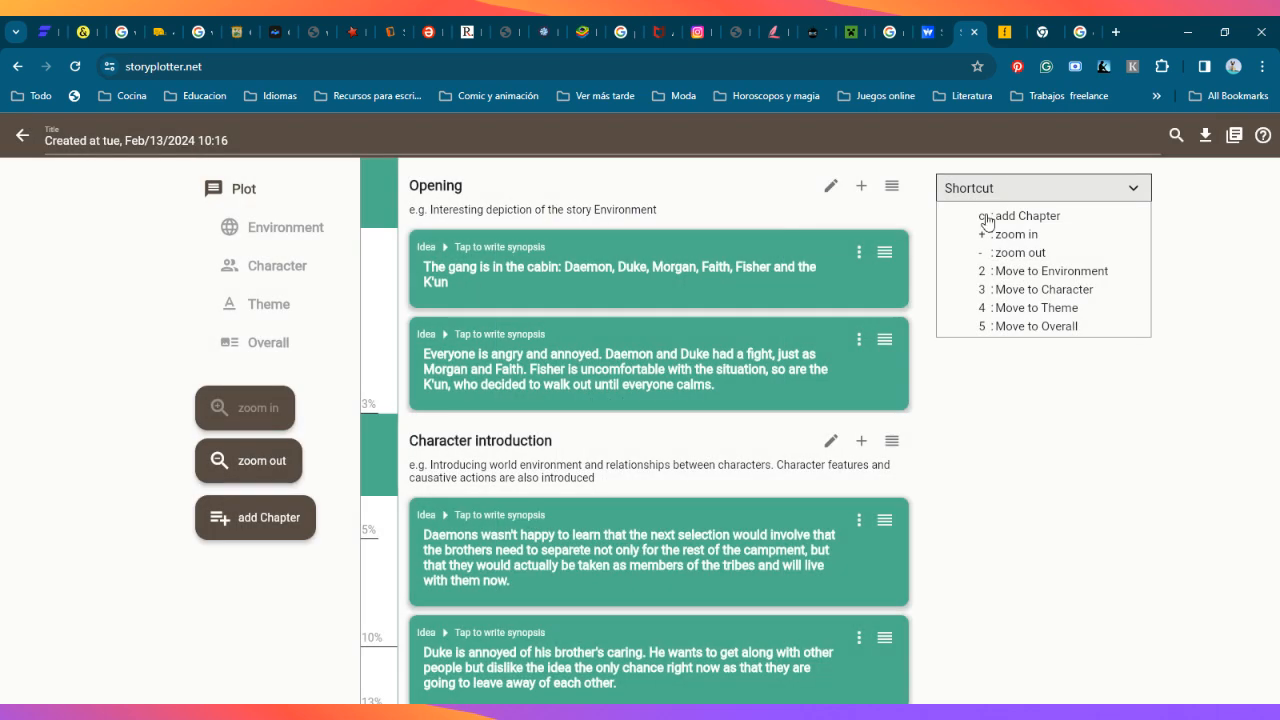
click(1206, 137)
Step: Open the plot help and read its topics on the plot and on adding, editing and deleting episodes
click(1263, 134)
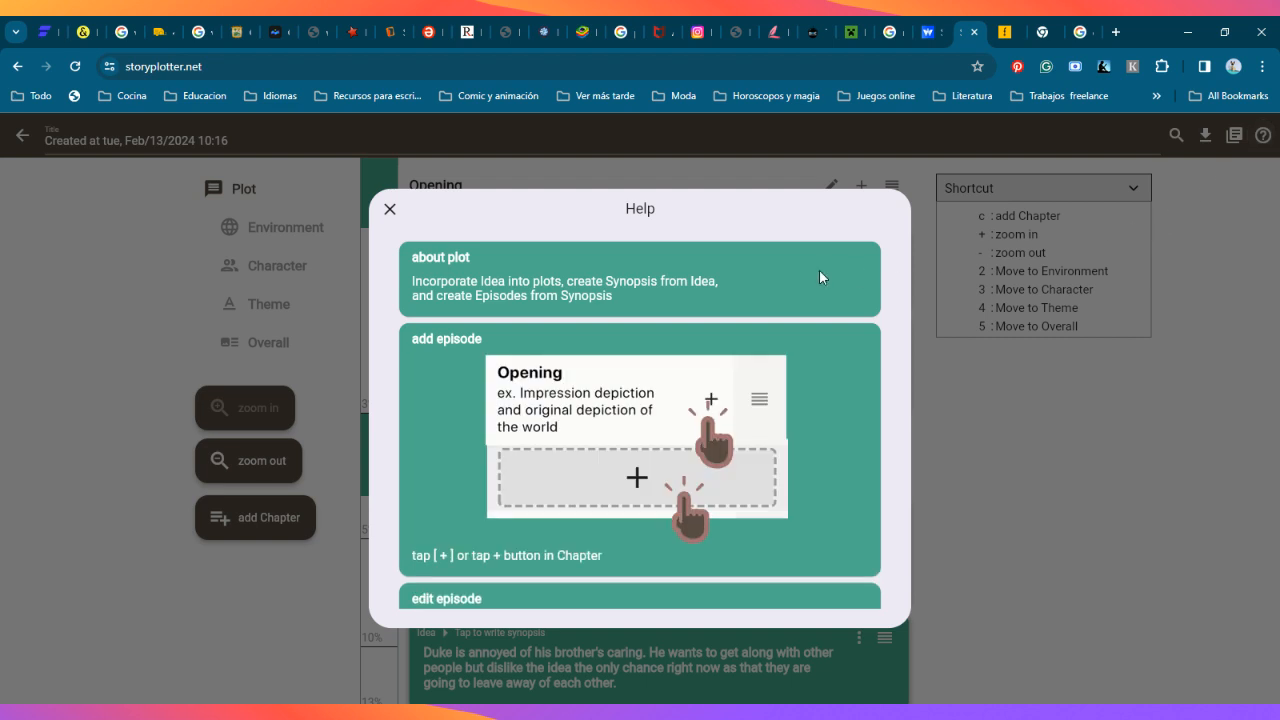
scroll(767, 499, down, 1)
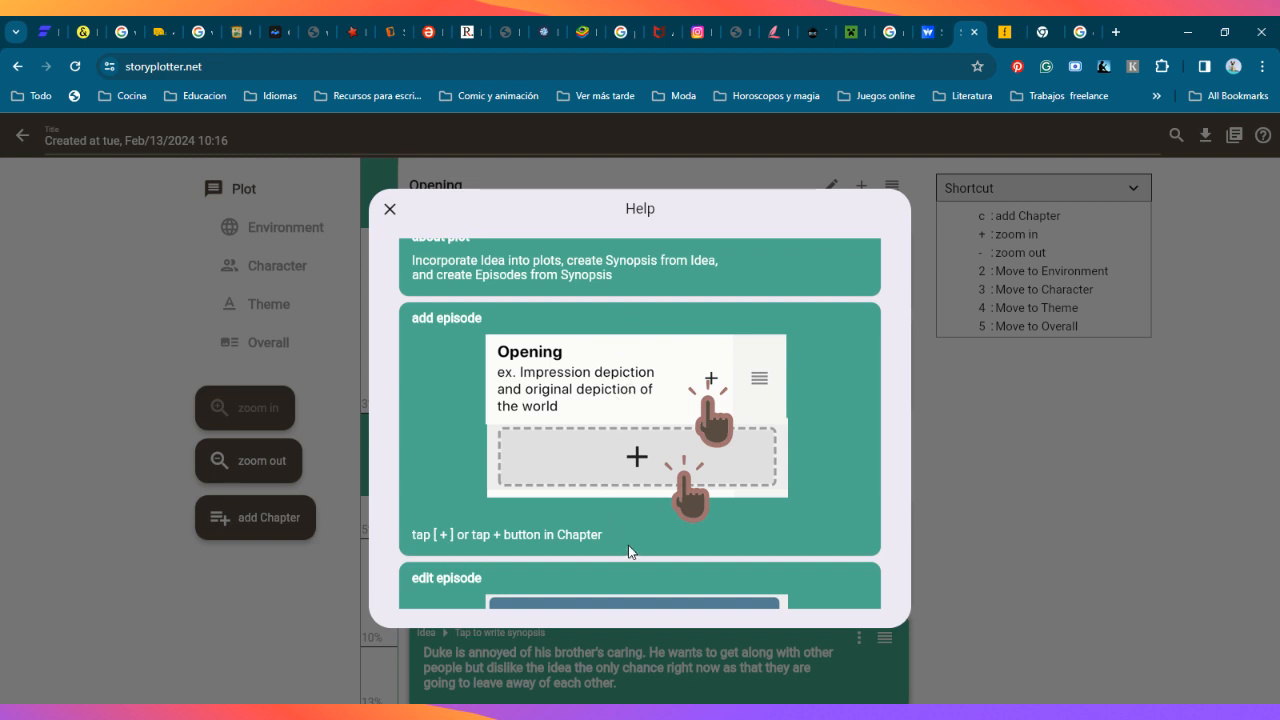
scroll(615, 480, down, 1)
scroll(554, 363, up, 2)
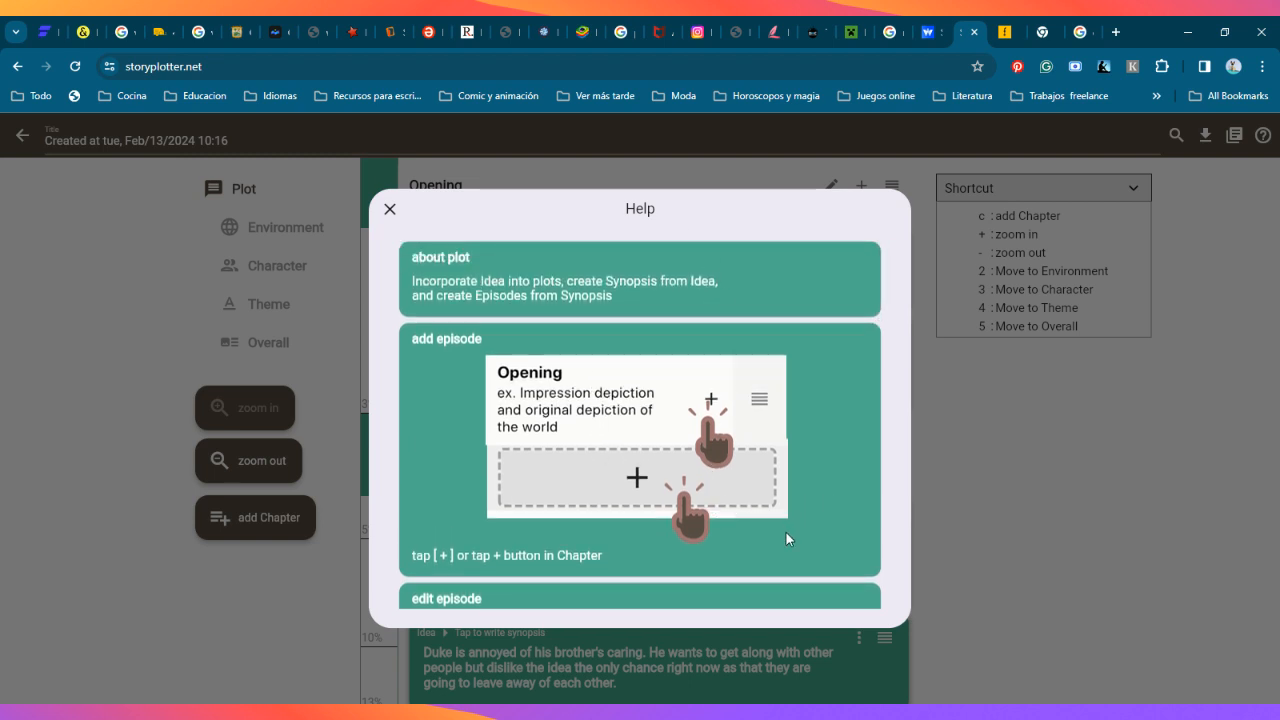
scroll(749, 484, down, 5)
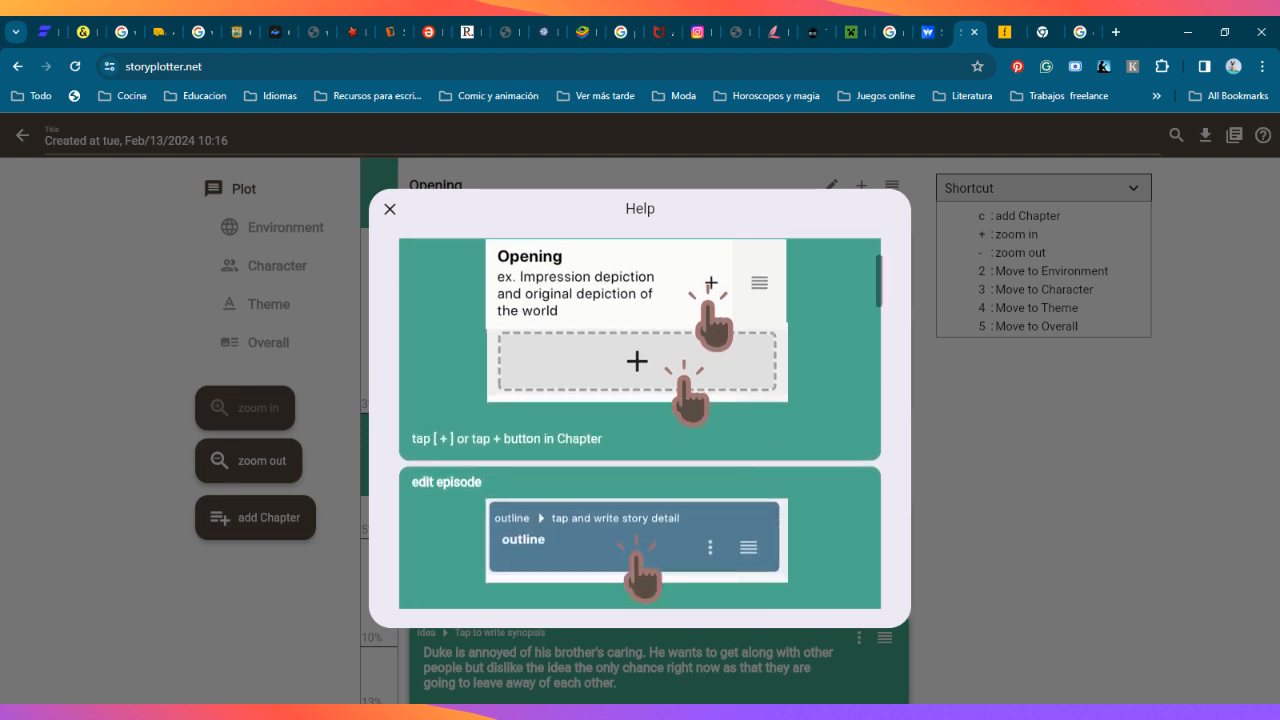
scroll(752, 490, down, 7)
scroll(786, 470, down, 1)
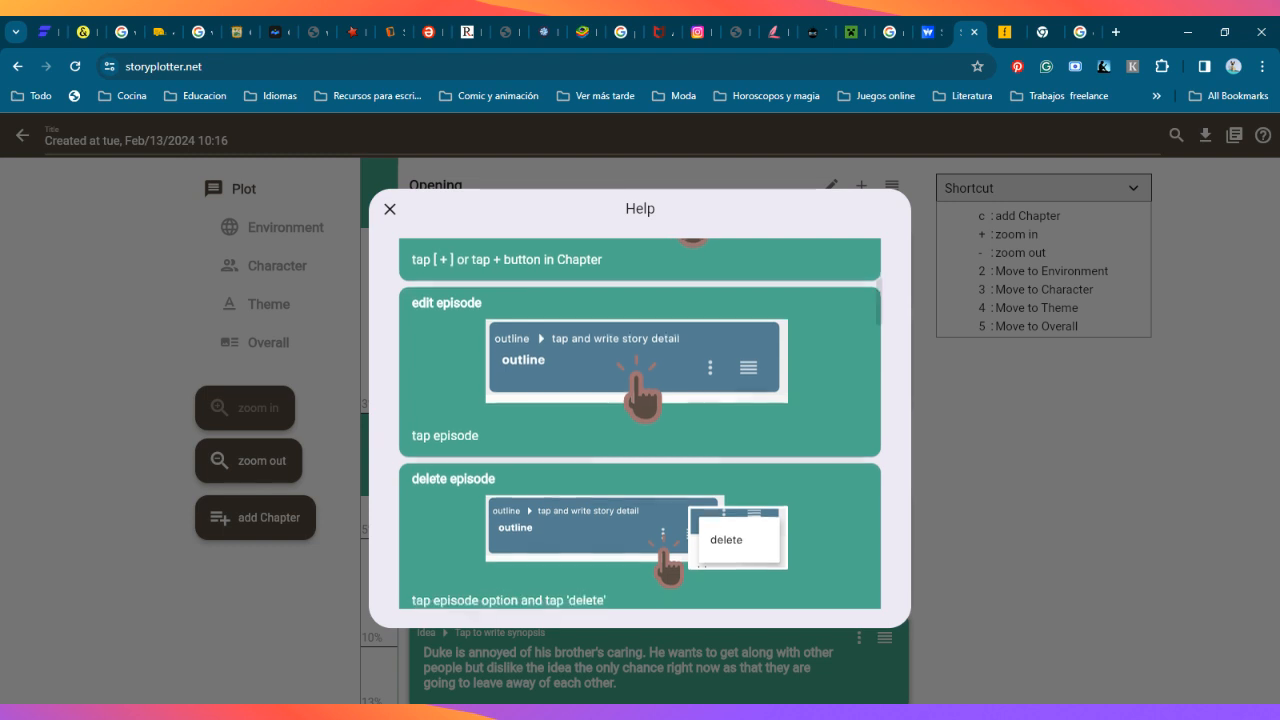
scroll(816, 476, down, 9)
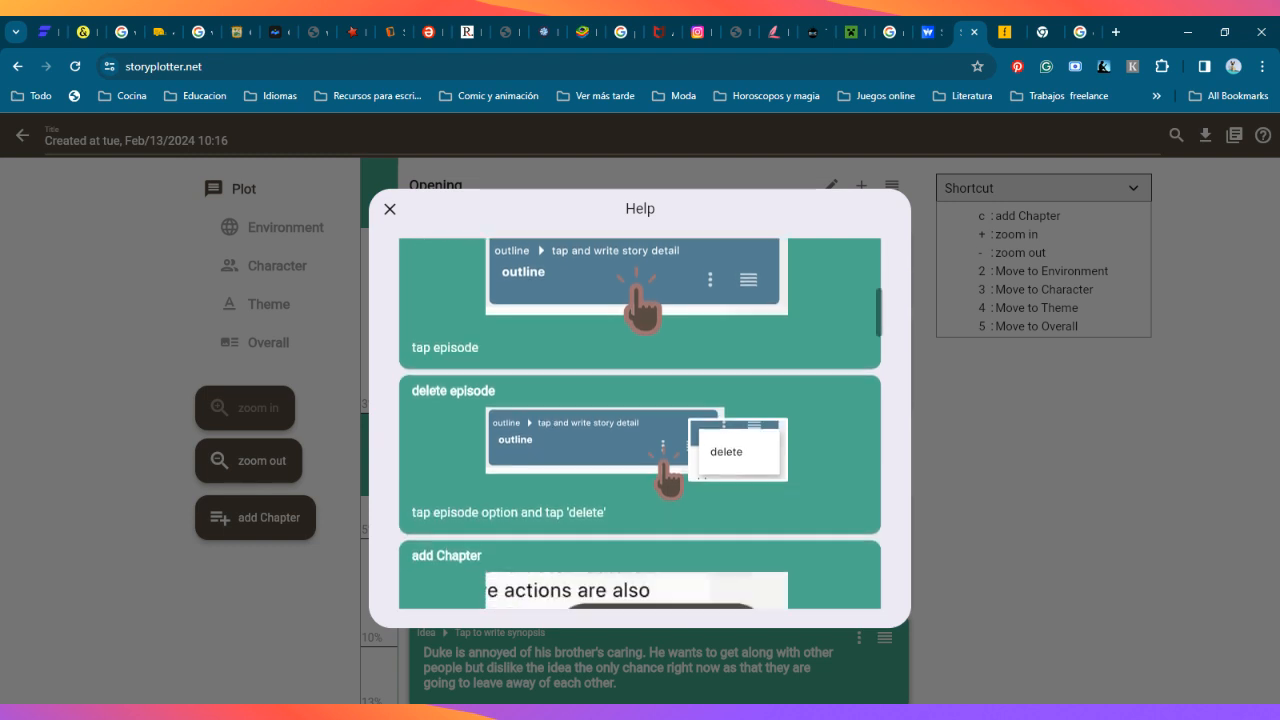
scroll(640, 424, up, 10)
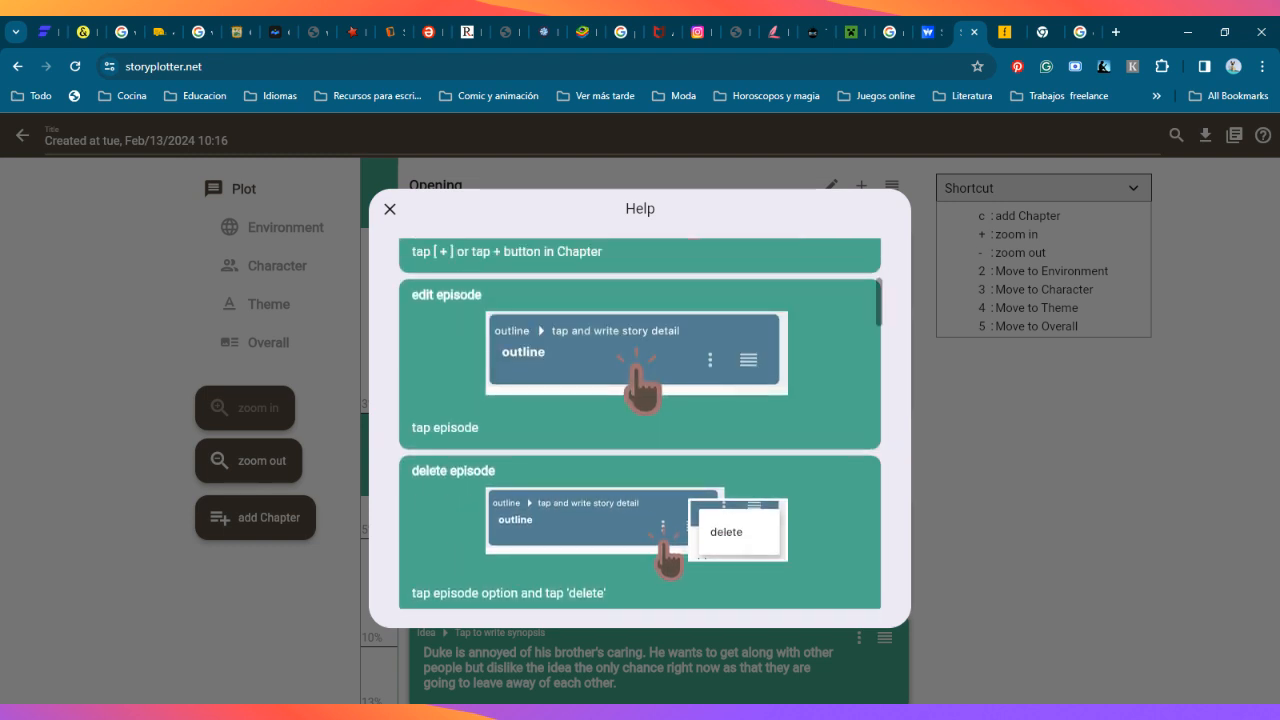
scroll(640, 424, down, 1)
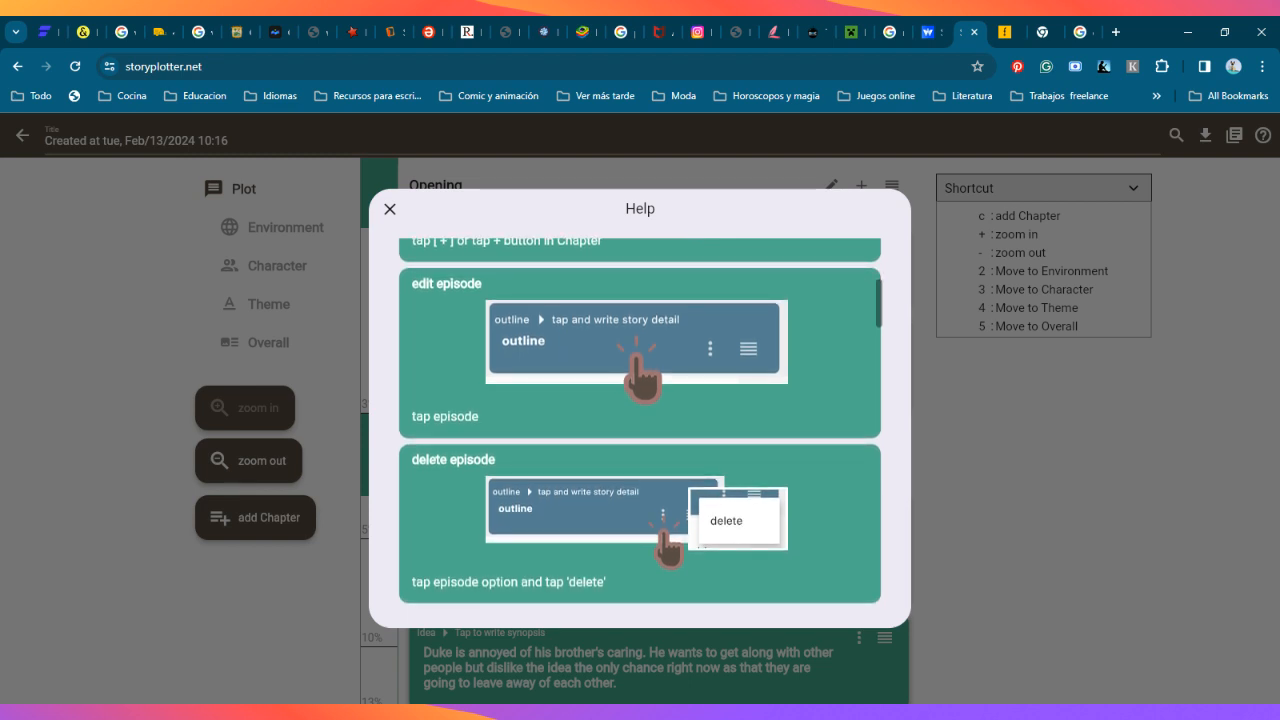
Step: Read the plot help's instructions for adding, editing and deleting a chapter
scroll(814, 528, down, 12)
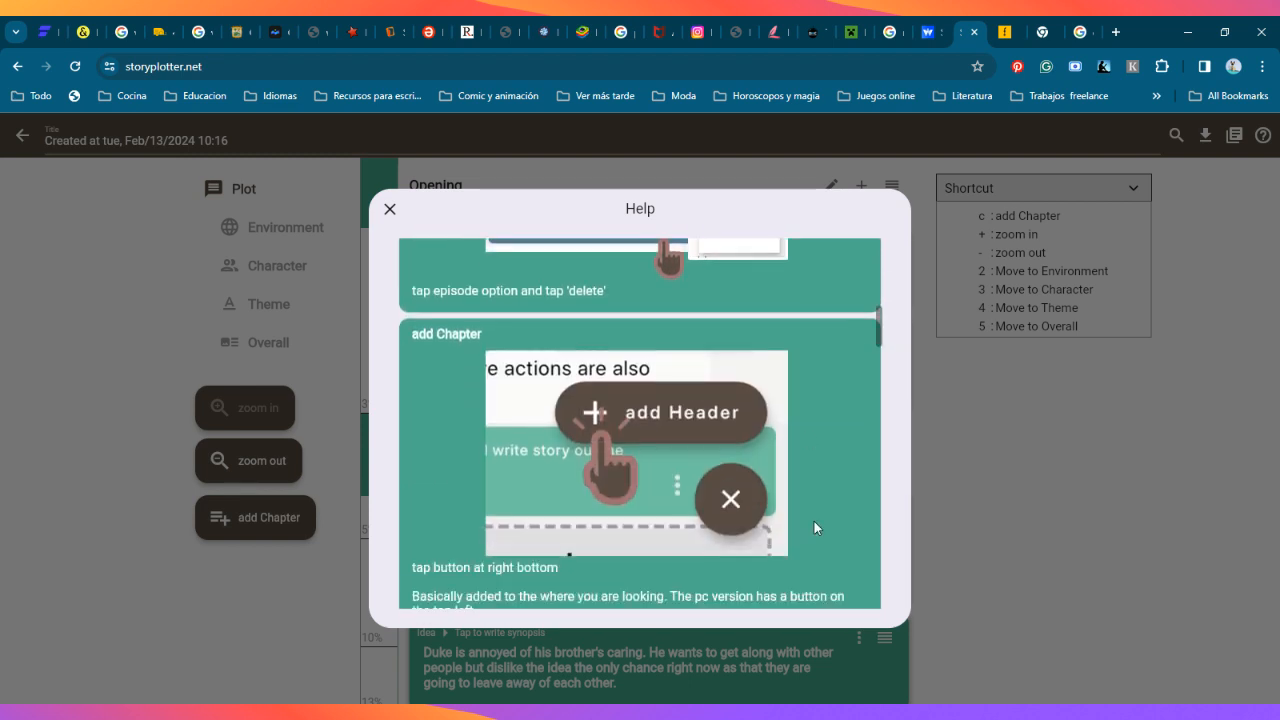
scroll(814, 520, down, 5)
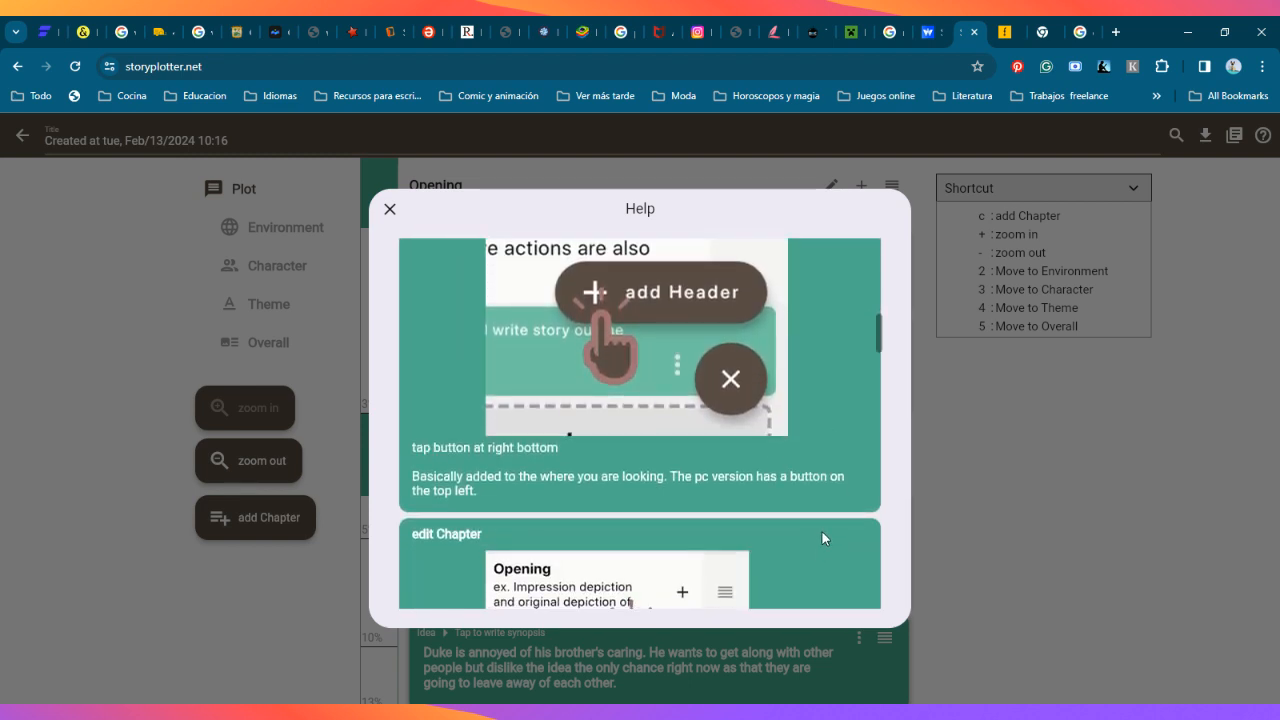
scroll(818, 510, down, 15)
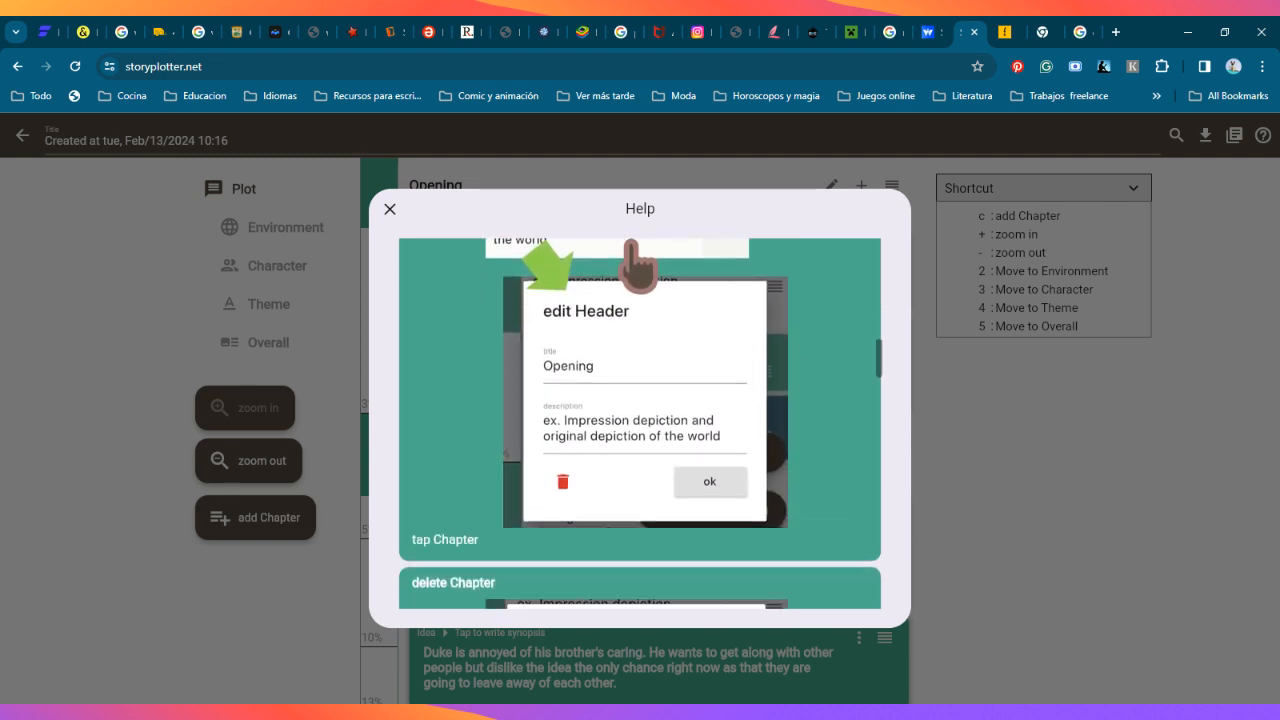
scroll(817, 346, down, 11)
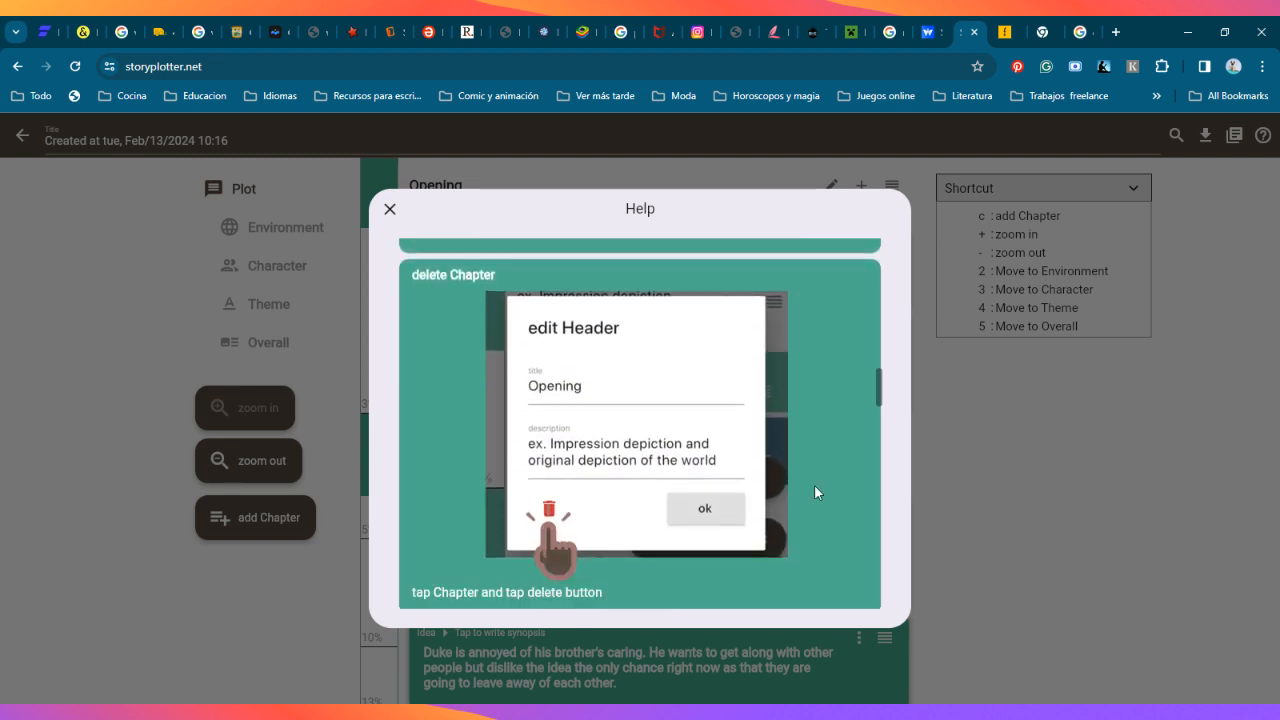
scroll(814, 492, down, 7)
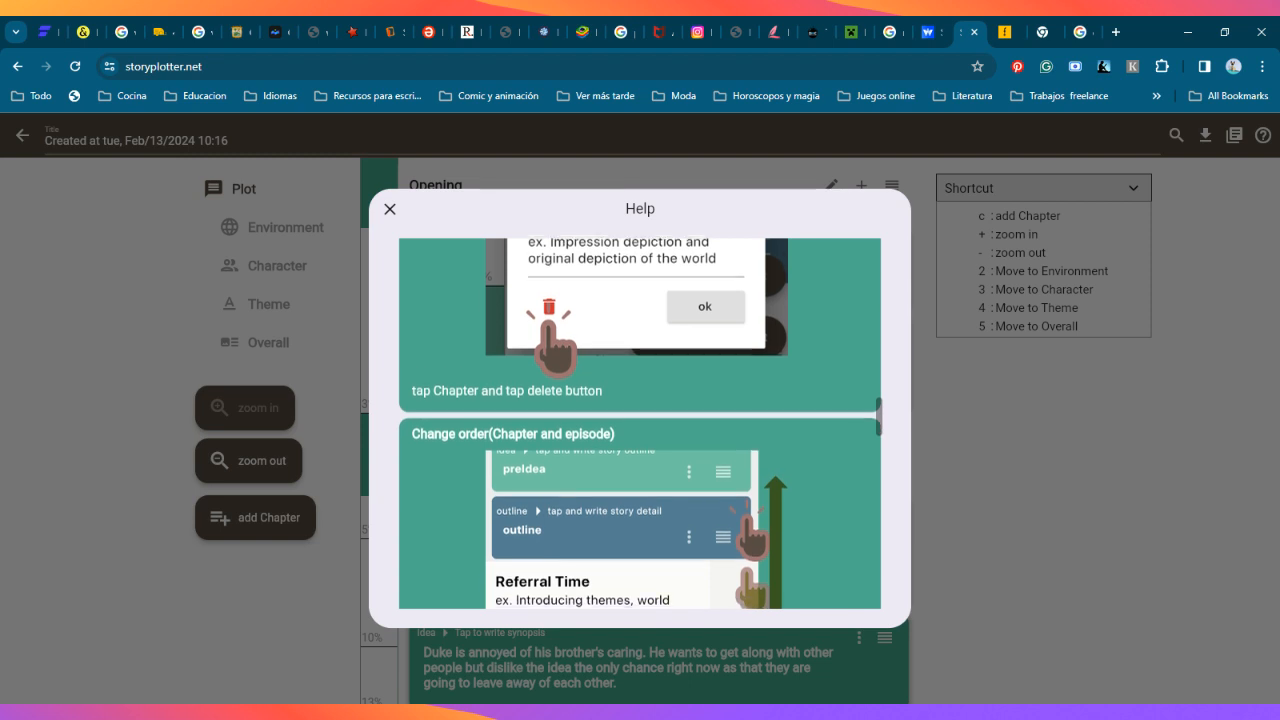
Step: Read the plot help's instructions for changing the order of chapters and episodes and for hiding caution text
scroll(830, 533, down, 5)
scroll(820, 493, down, 1)
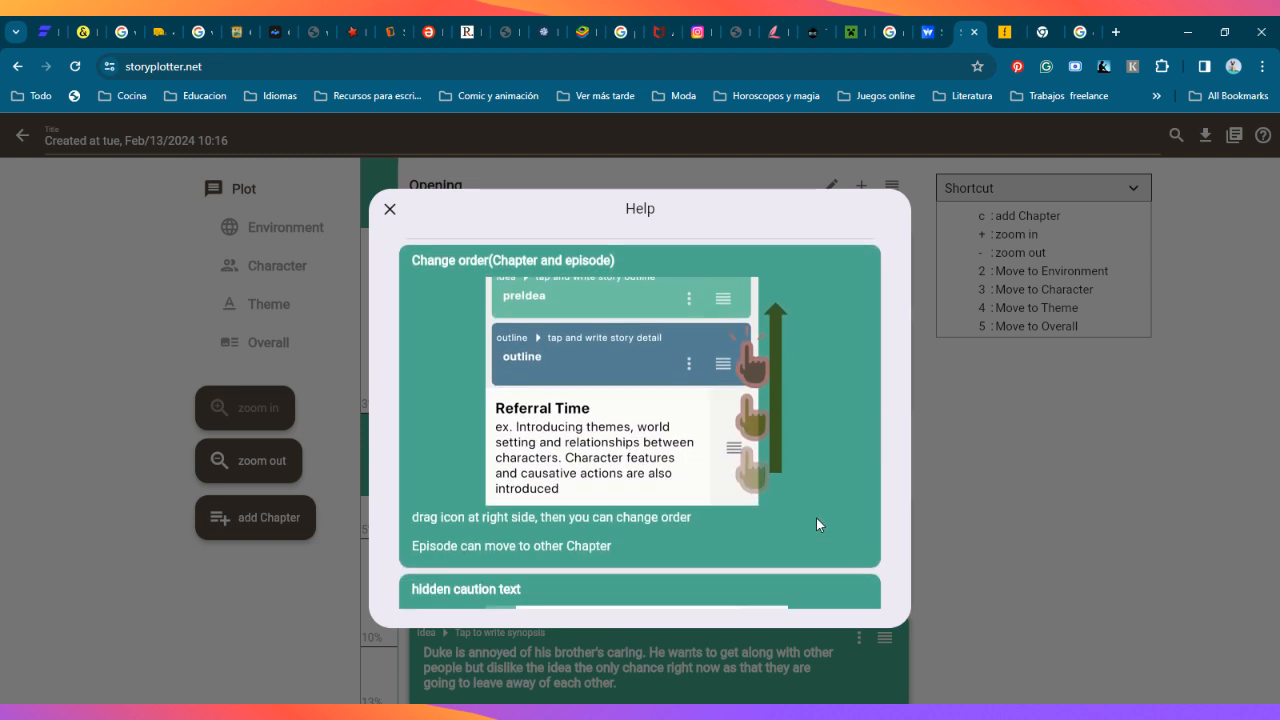
scroll(812, 520, down, 4)
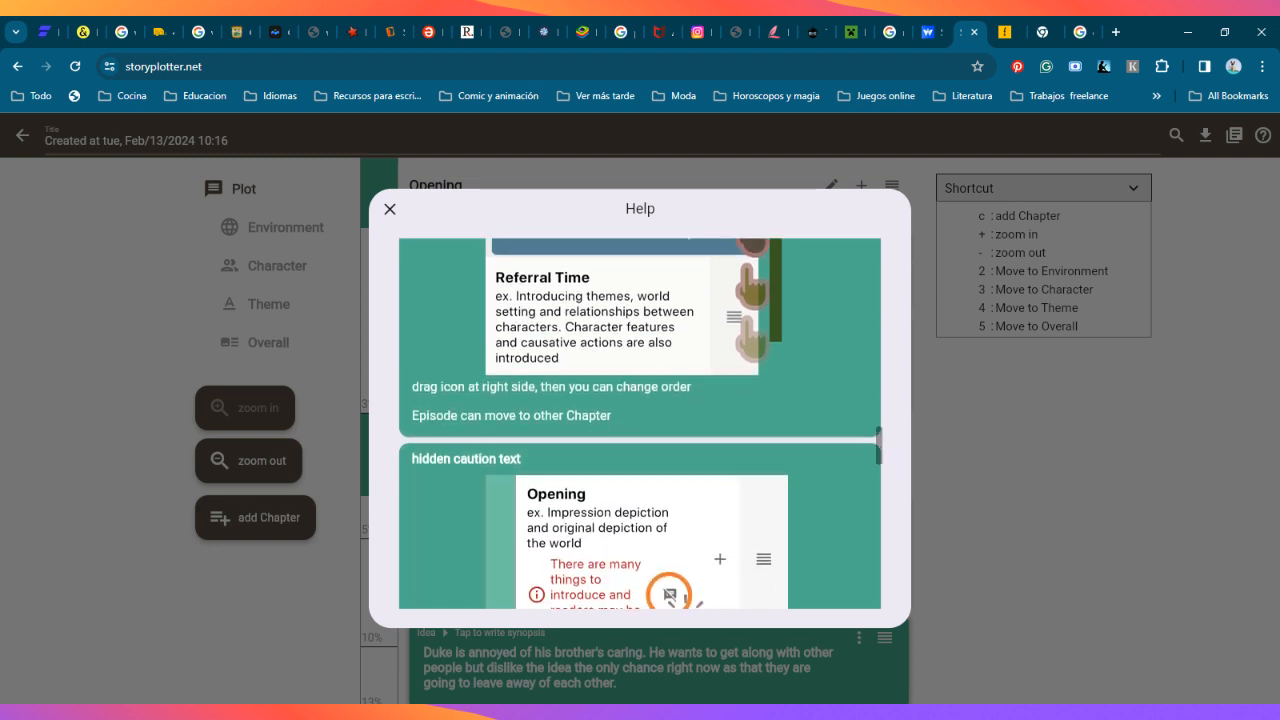
scroll(826, 452, up, 3)
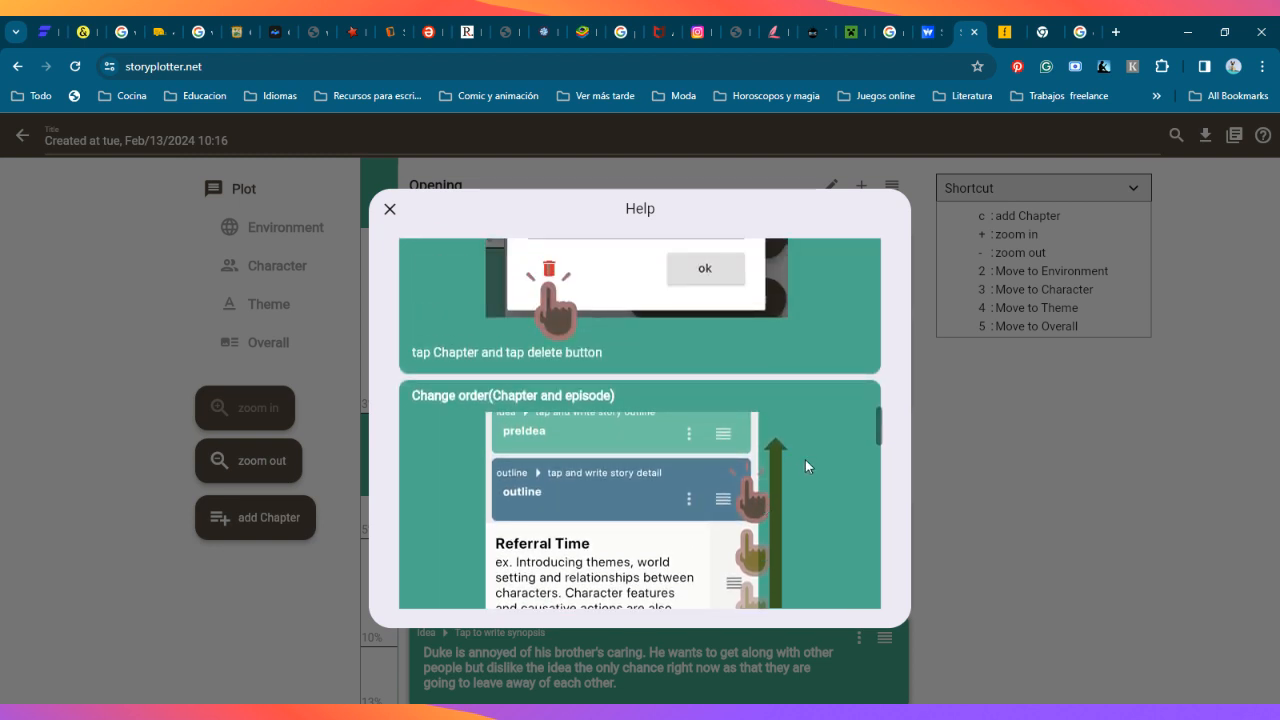
scroll(817, 379, down, 1)
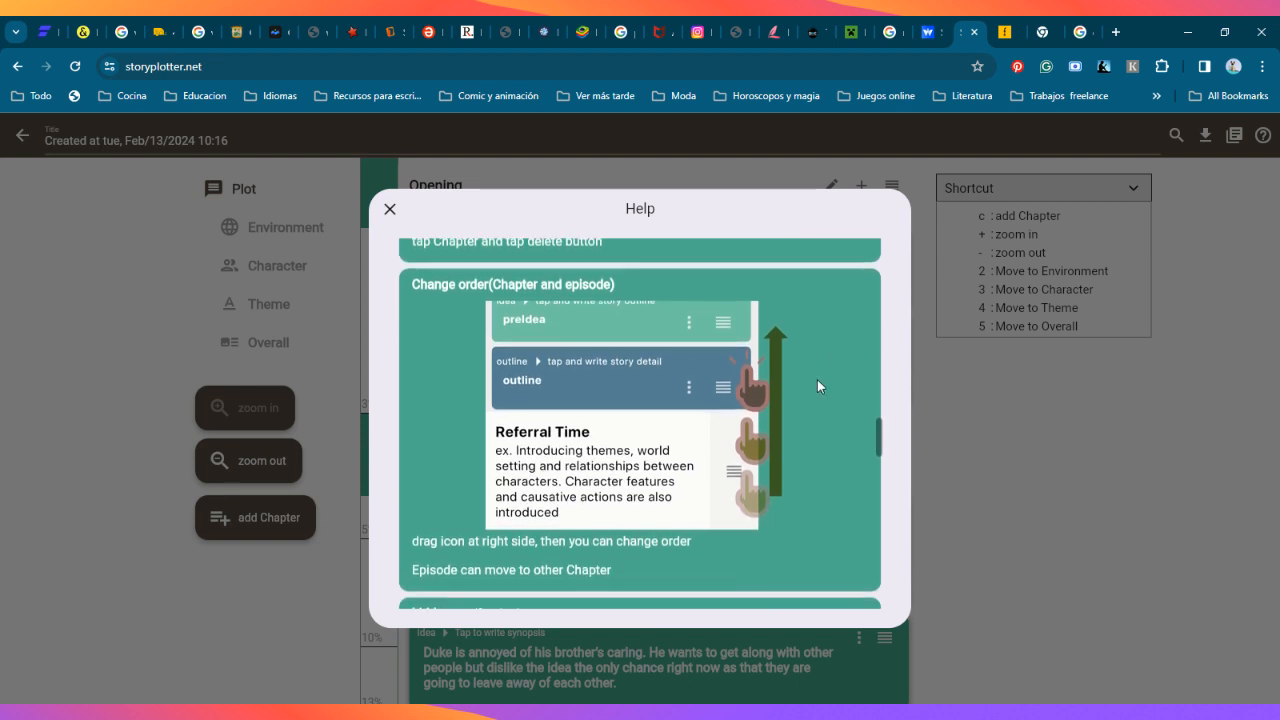
scroll(830, 480, up, 1)
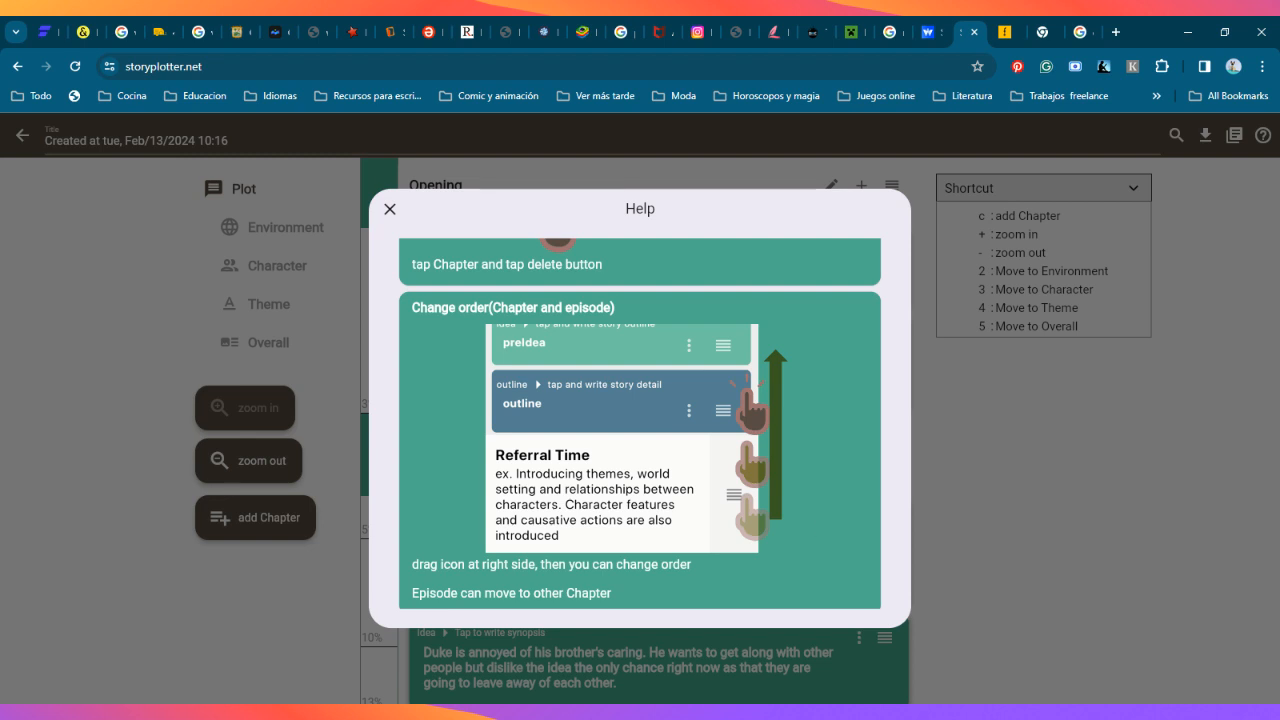
scroll(808, 480, down, 3)
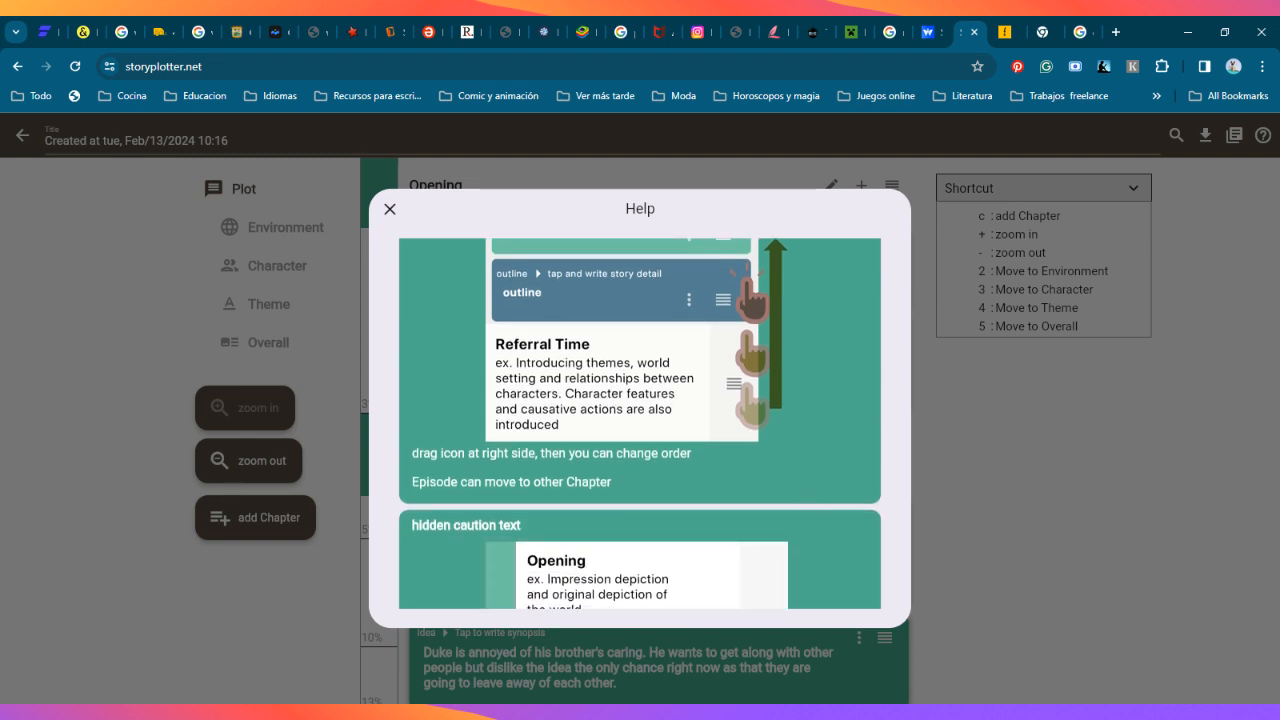
scroll(828, 468, down, 4)
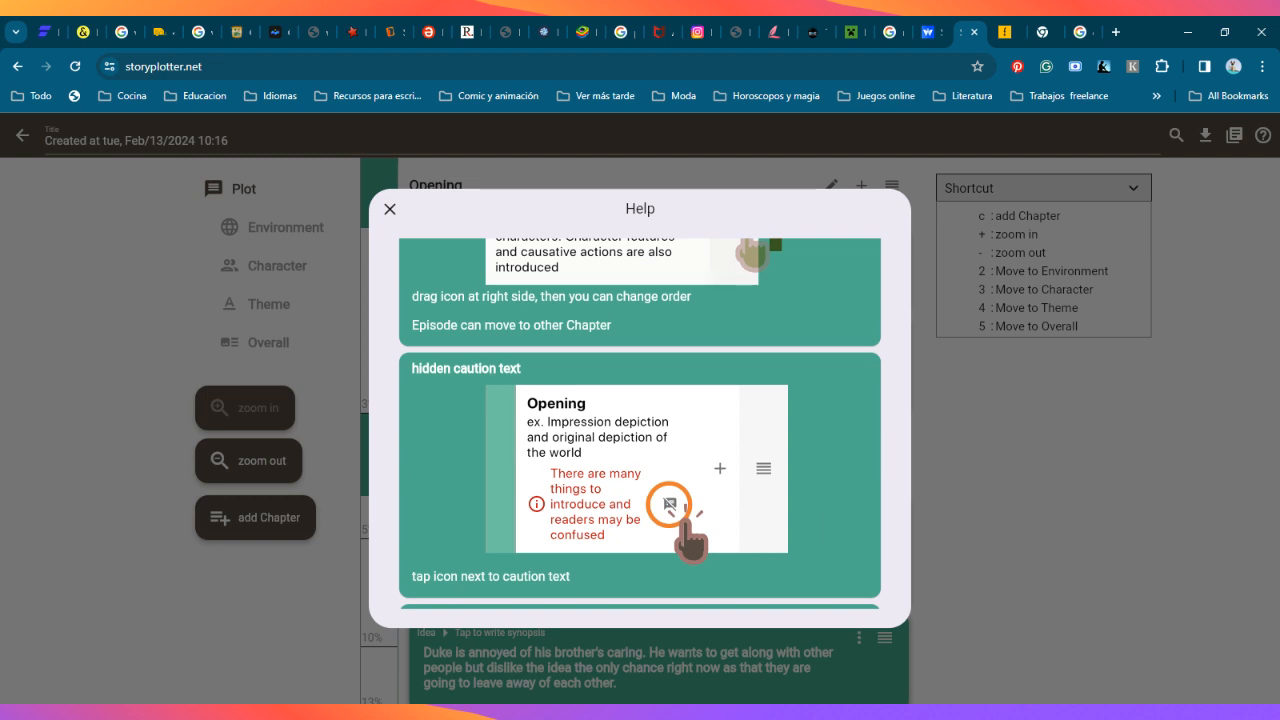
scroll(800, 522, down, 1)
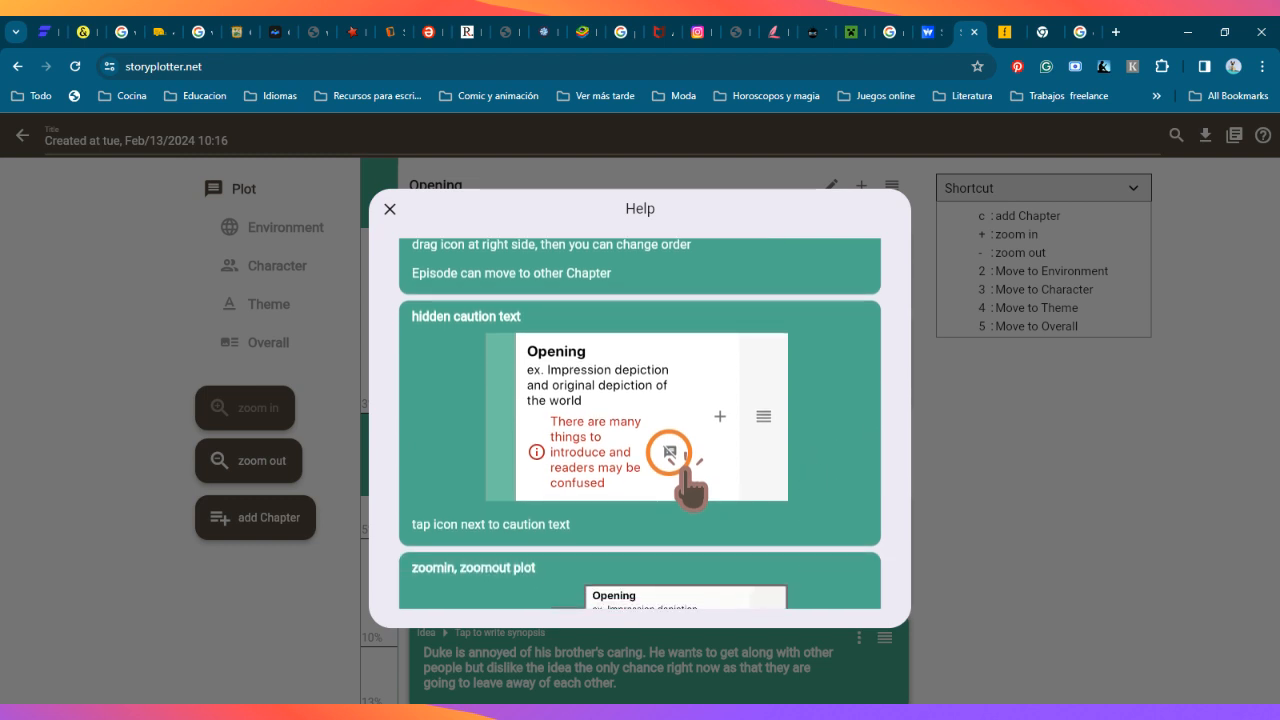
Step: Read the plot help's instructions for hiding caution text and for zooming the plot in and out, and close the help
scroll(786, 531, down, 1)
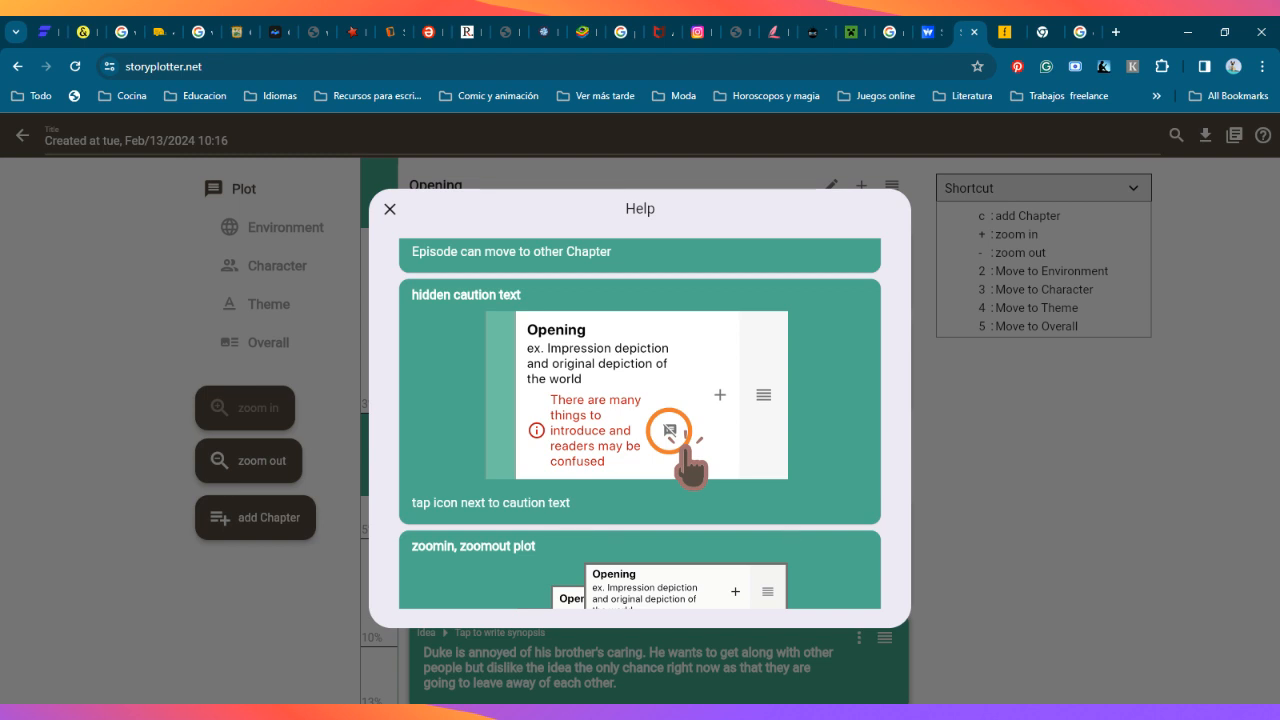
scroll(788, 530, down, 1)
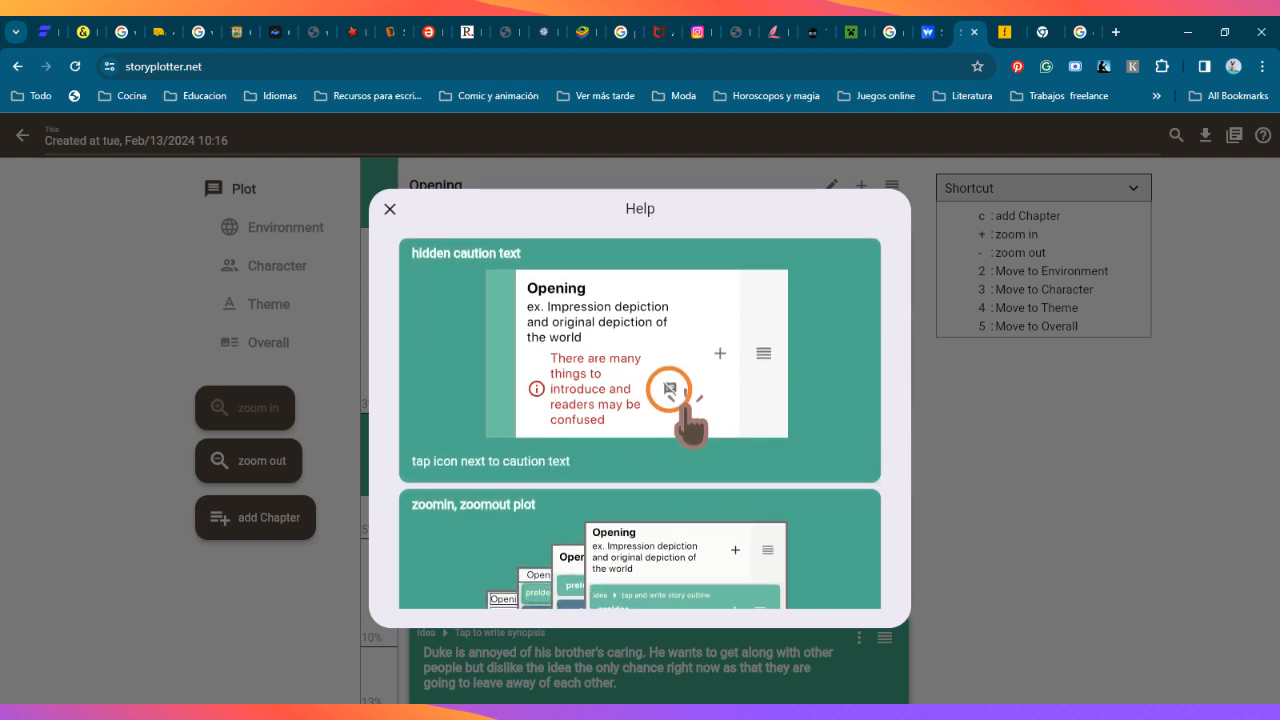
scroll(802, 463, down, 4)
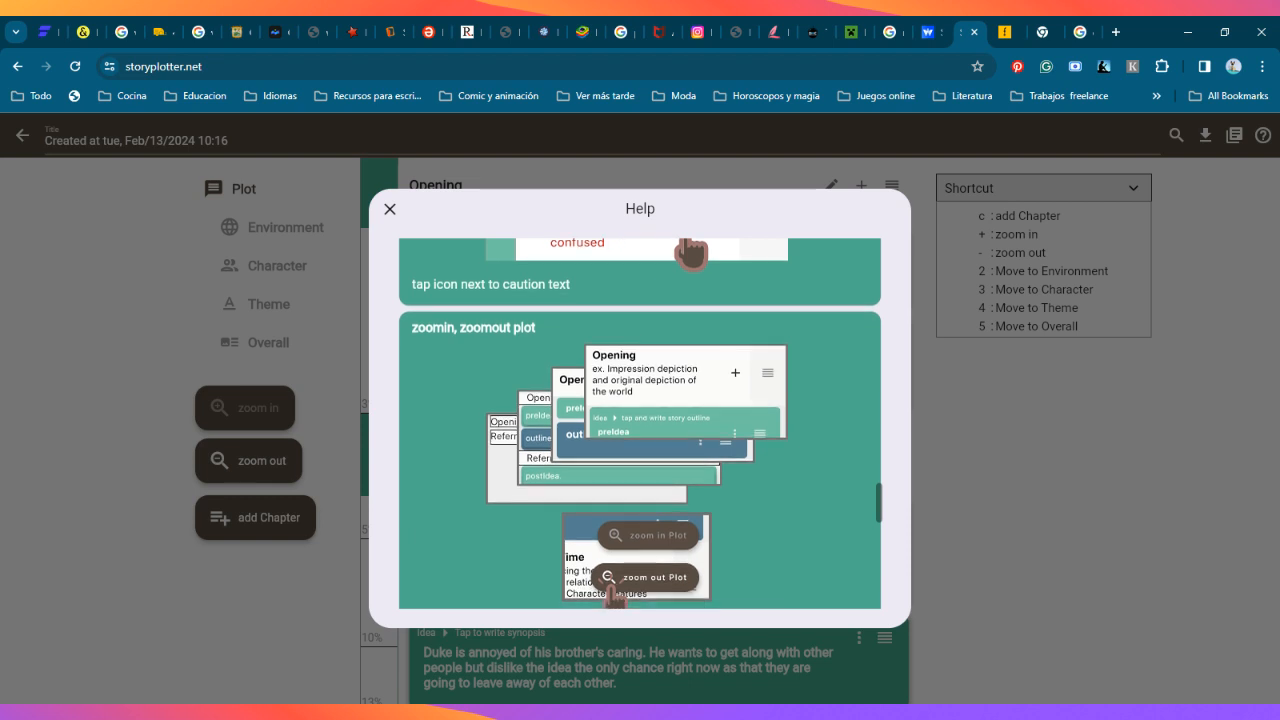
scroll(718, 455, down, 3)
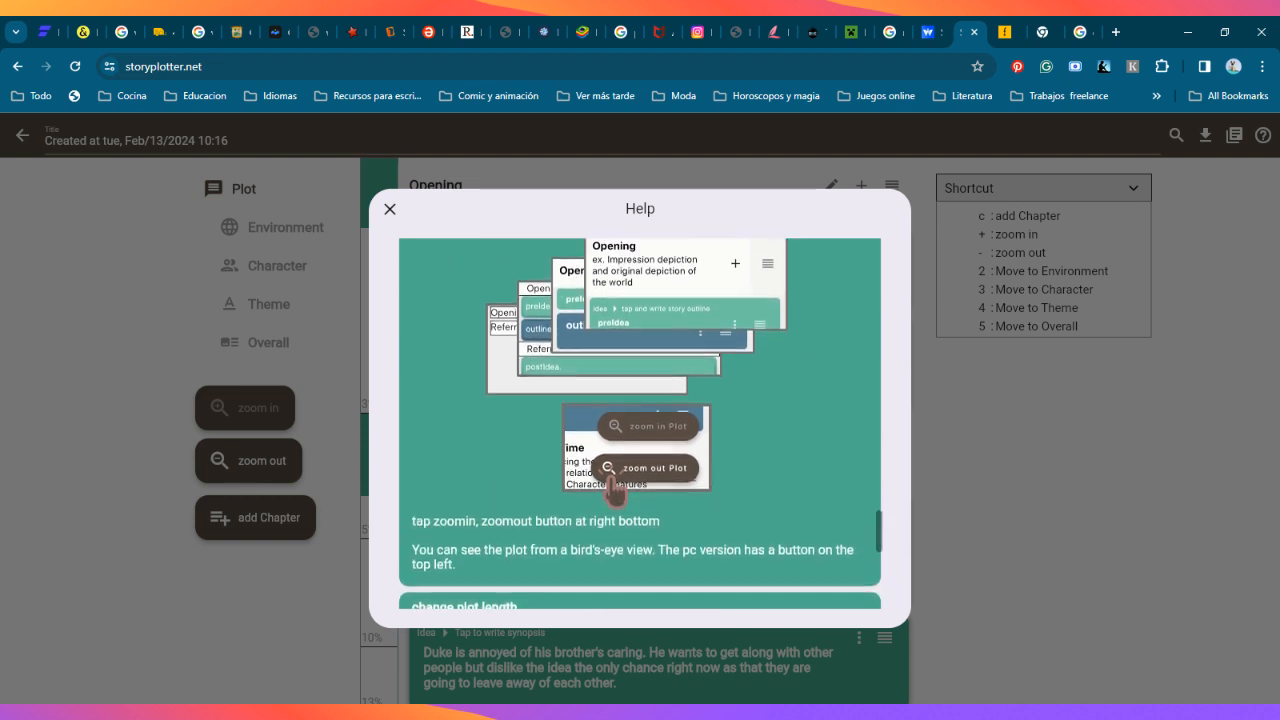
scroll(640, 424, up, 7)
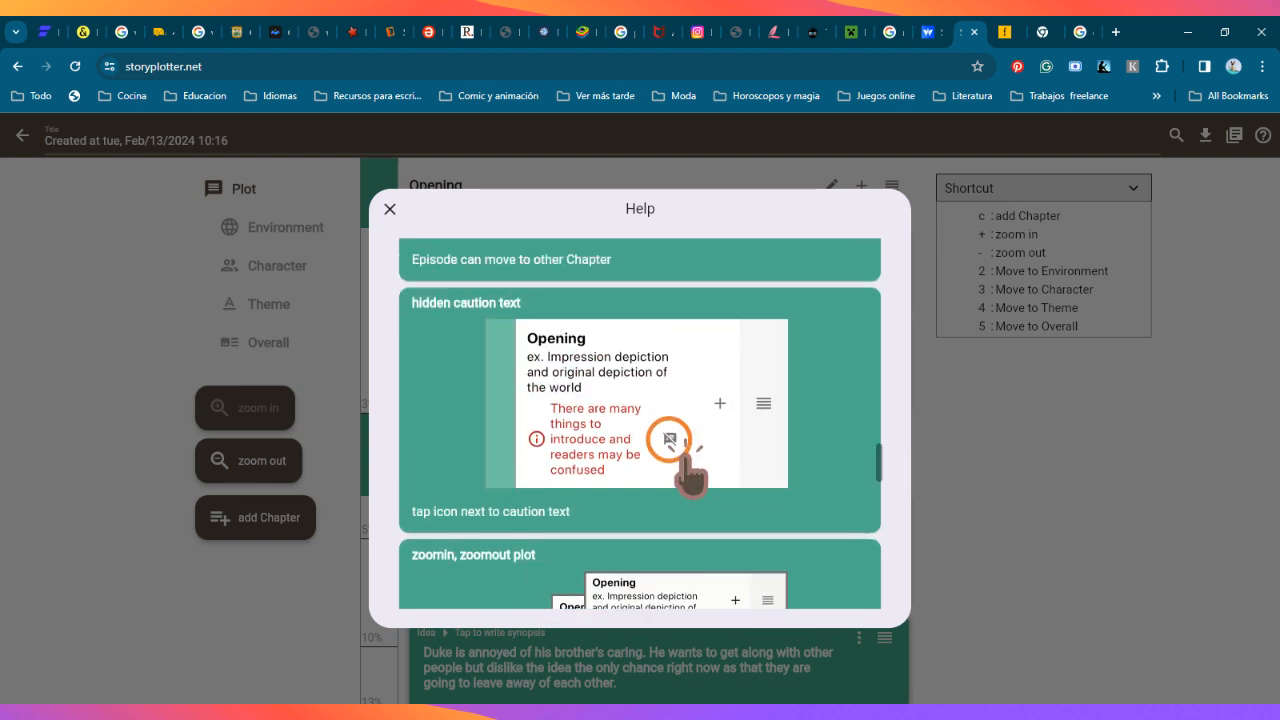
scroll(422, 357, up, 1)
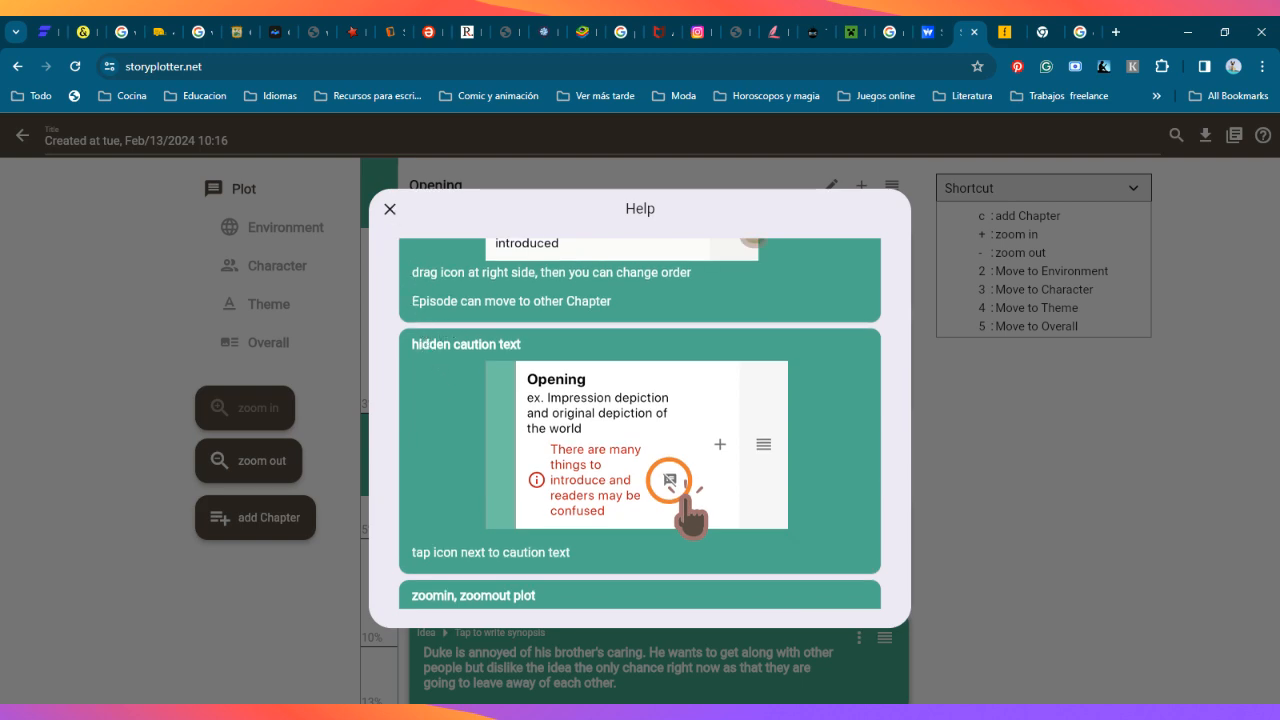
click(390, 208)
Step: Turn both ideas in the Opening chapter into synopses by reusing each idea's text
click(728, 246)
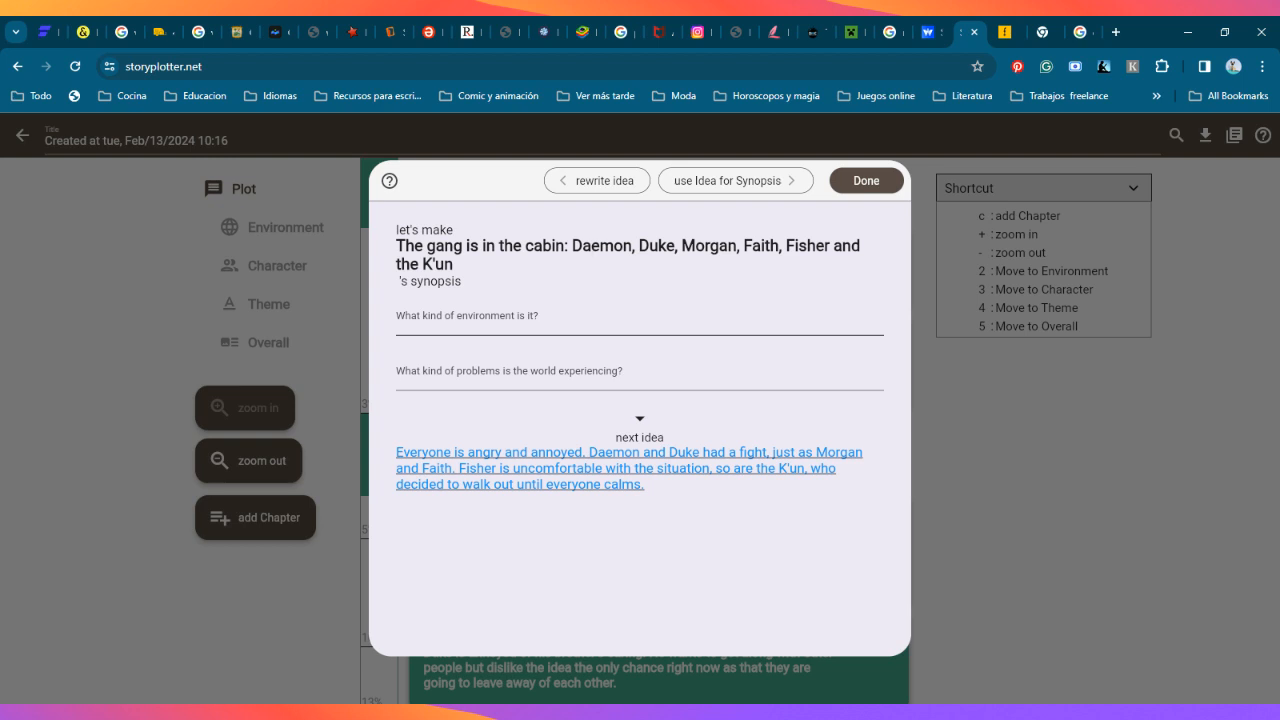
click(735, 181)
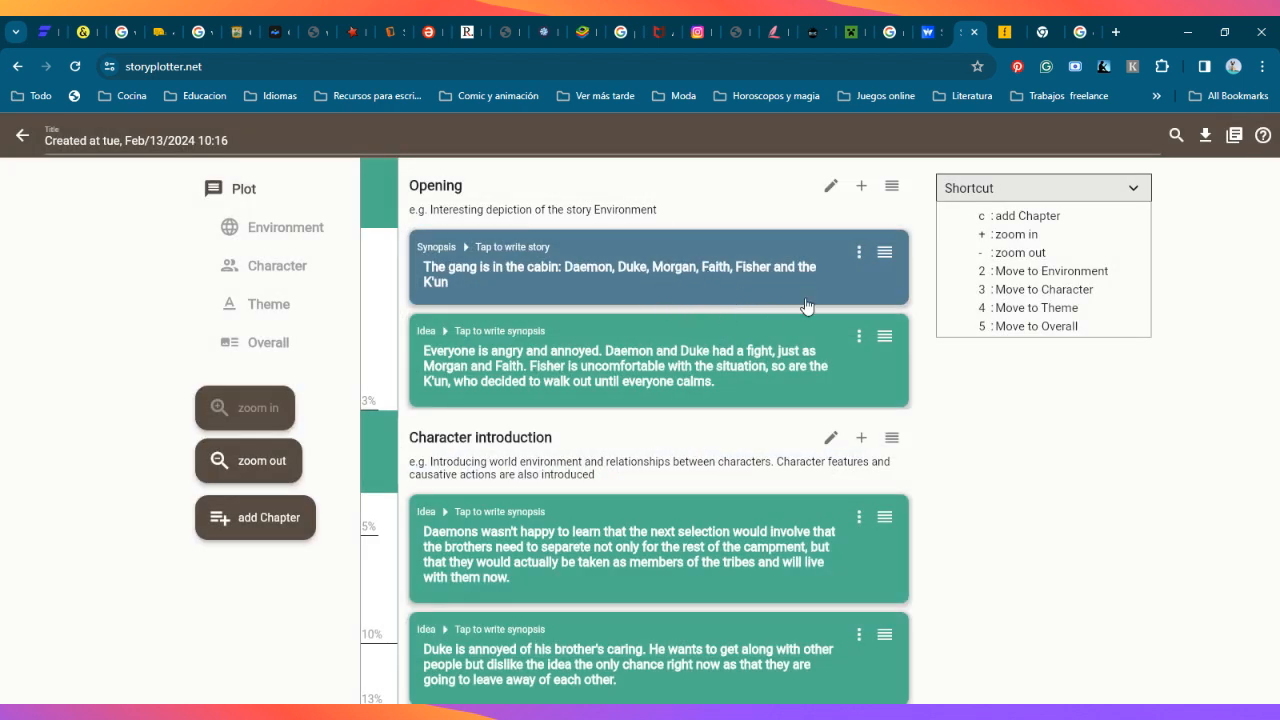
click(820, 345)
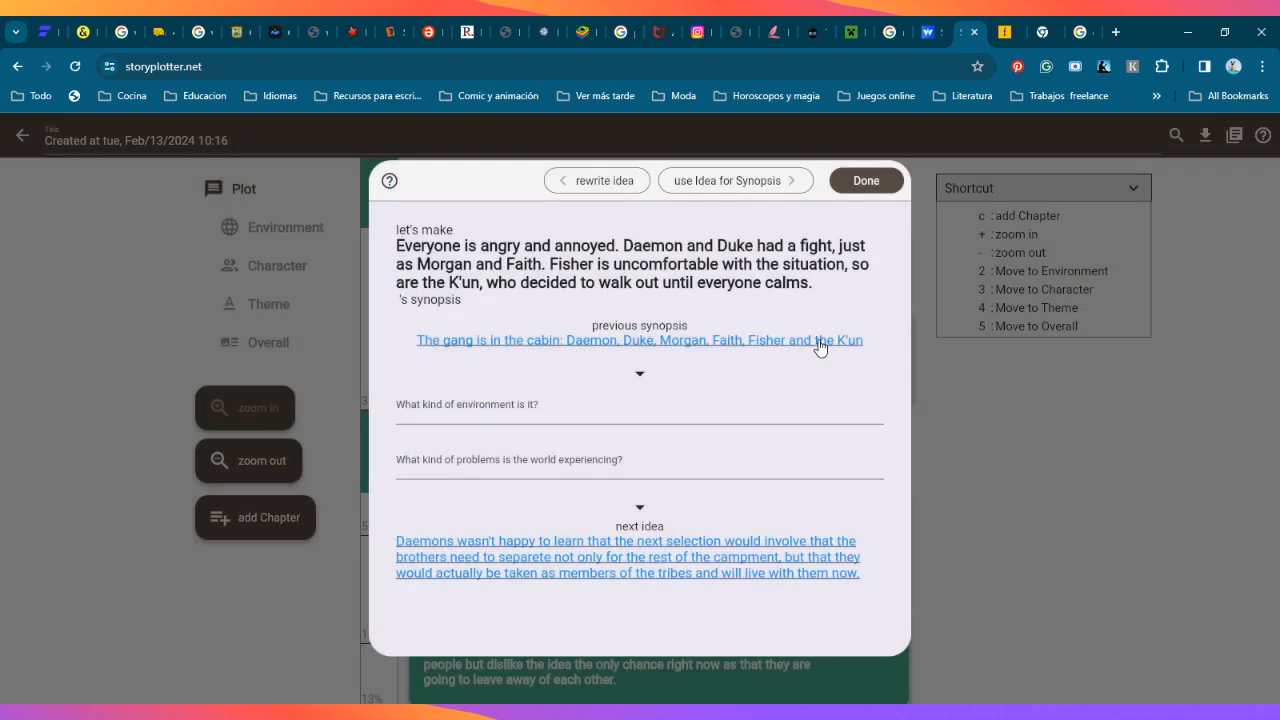
click(770, 181)
Step: Turn both ideas in the Character introduction chapter into synopses by reusing each idea's text
click(780, 505)
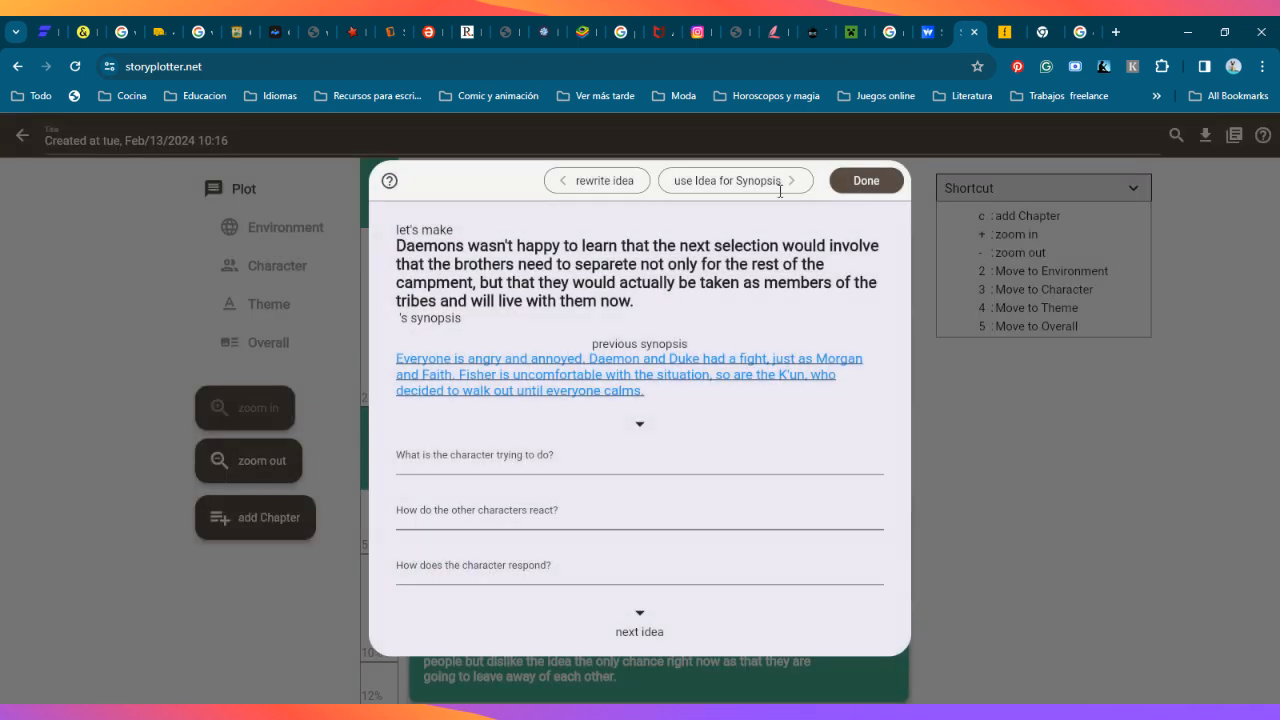
click(757, 181)
click(806, 643)
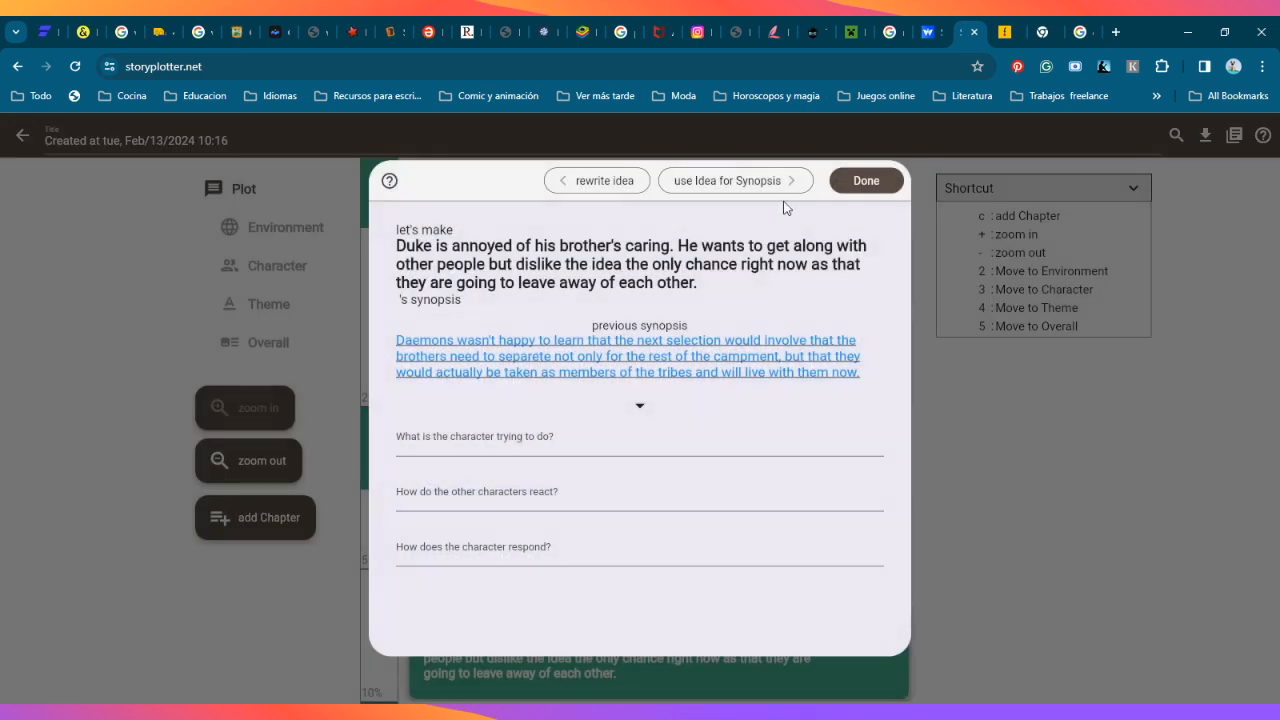
click(786, 181)
Step: Open story writing for the second Opening synopsis, "Everyone is angry and annoyed", and look over its detail fields down to Scene 1
scroll(945, 430, down, 4)
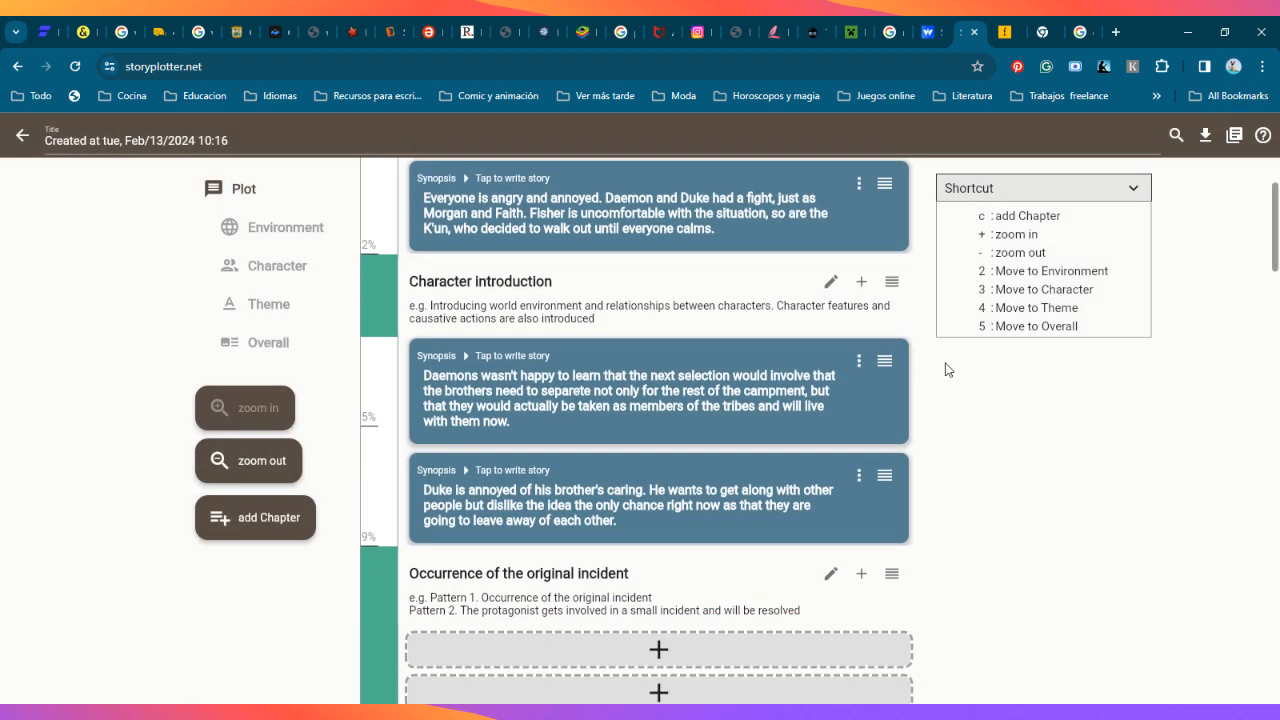
scroll(914, 477, up, 3)
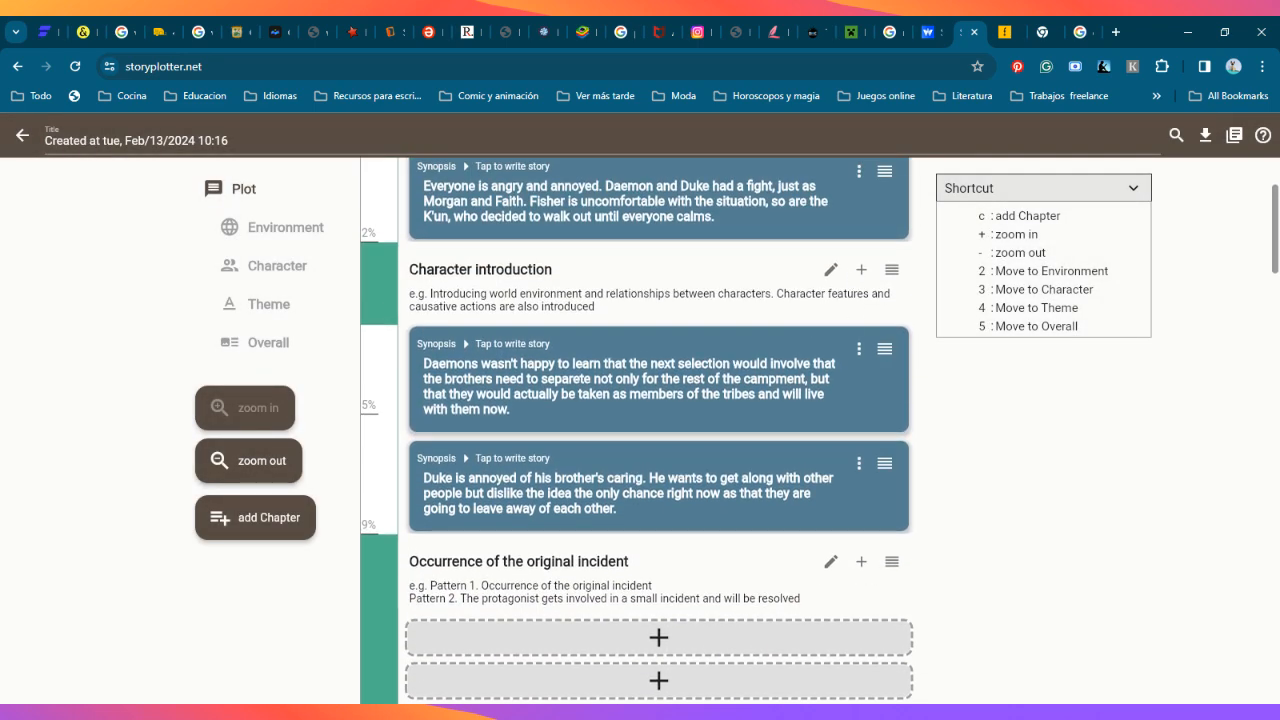
scroll(863, 279, up, 1)
click(861, 276)
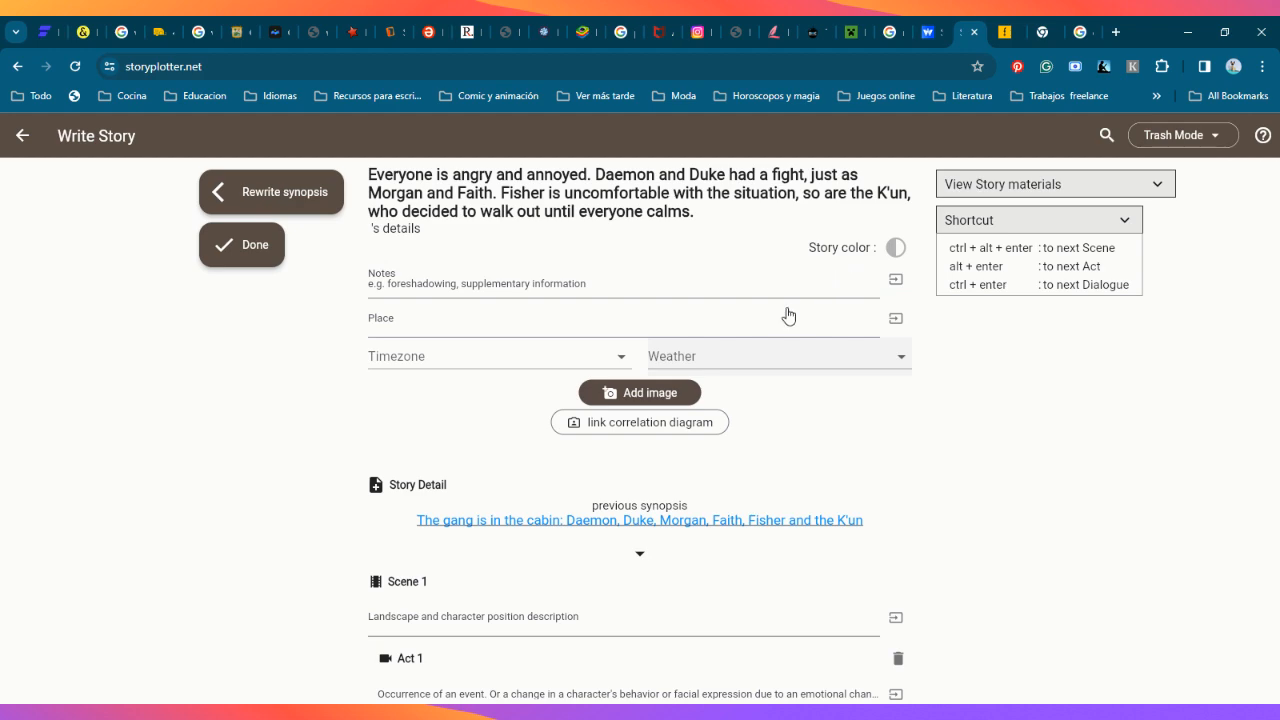
scroll(806, 475, down, 2)
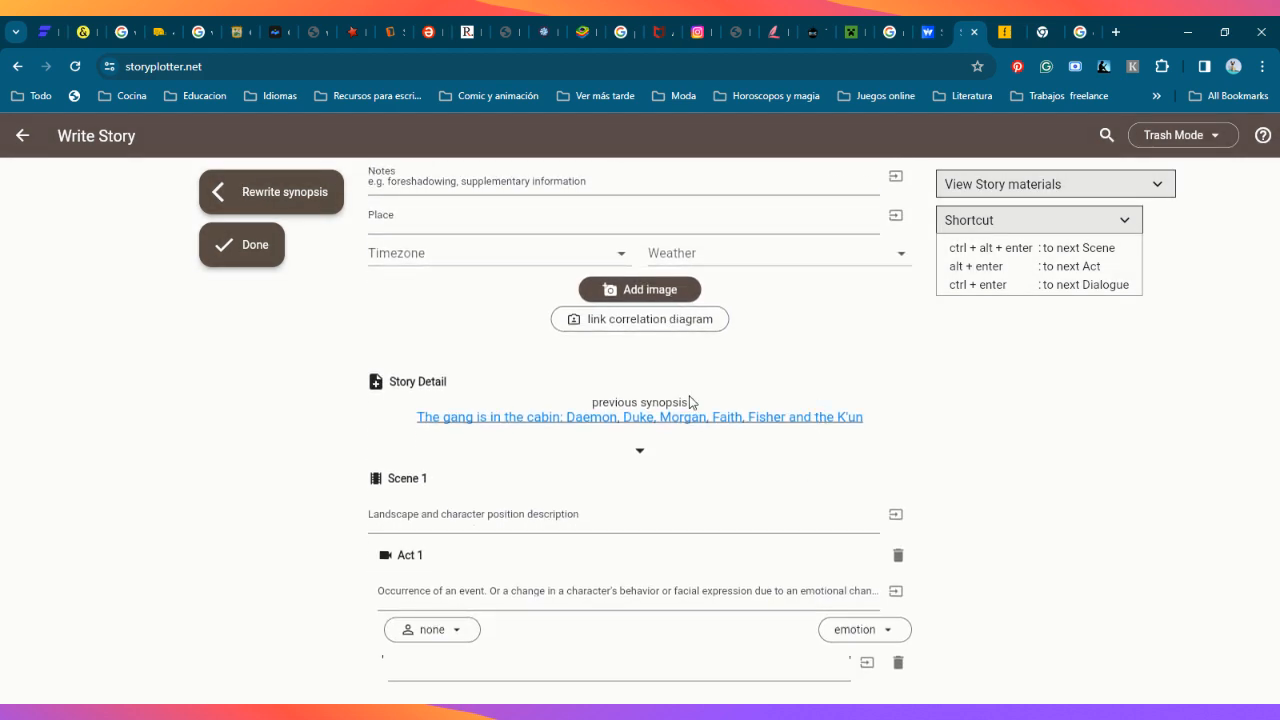
Step: Add a second scene below Scene 1 in the story detail, leaving its description empty
click(740, 513)
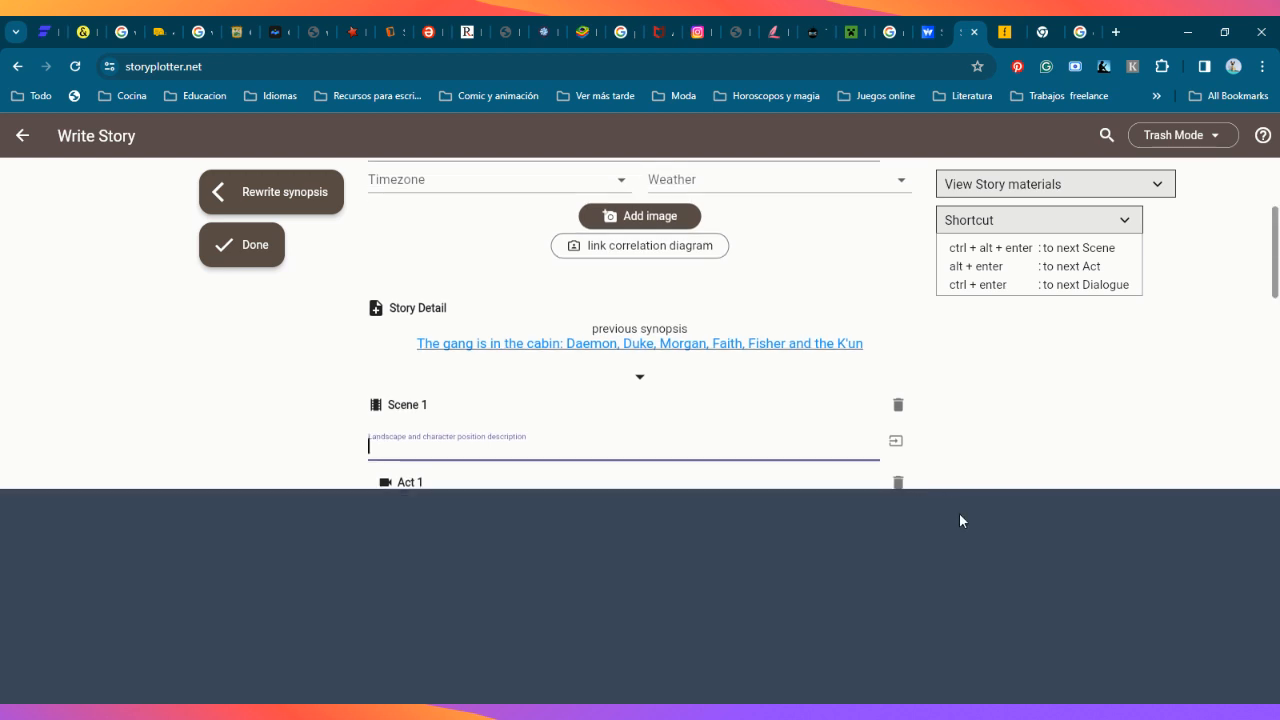
click(959, 512)
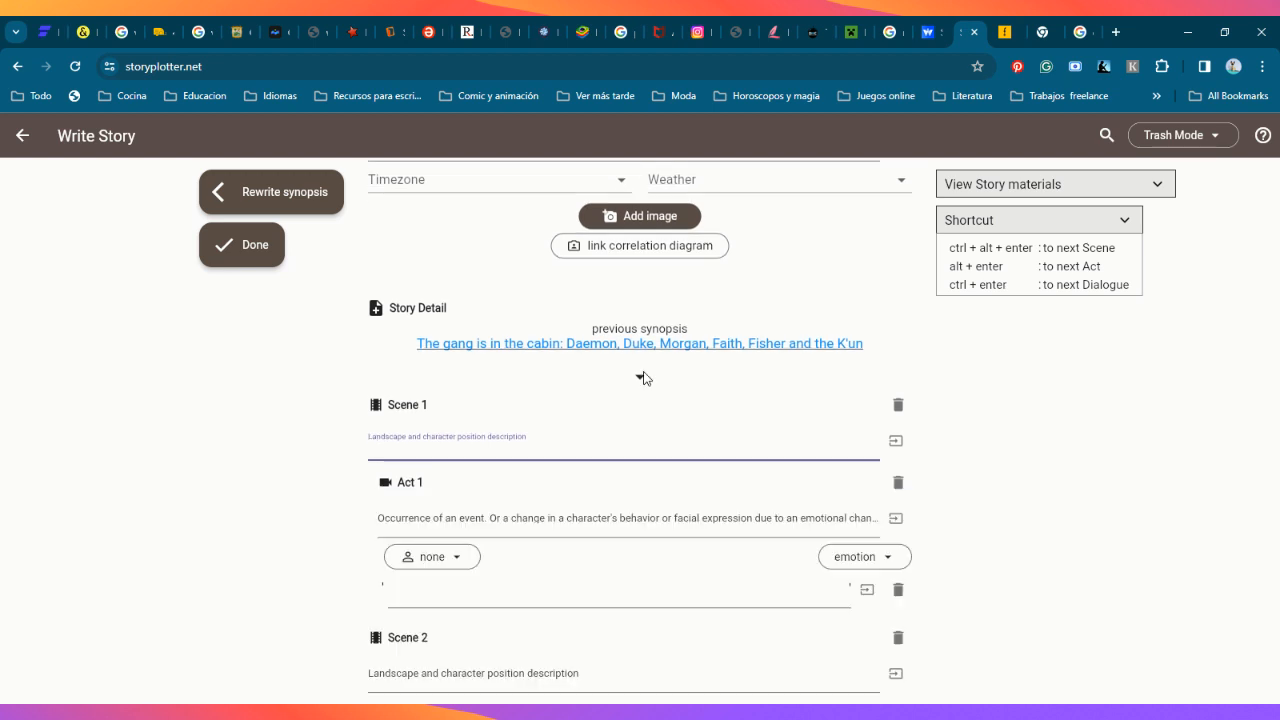
click(622, 556)
scroll(622, 556, down, 1)
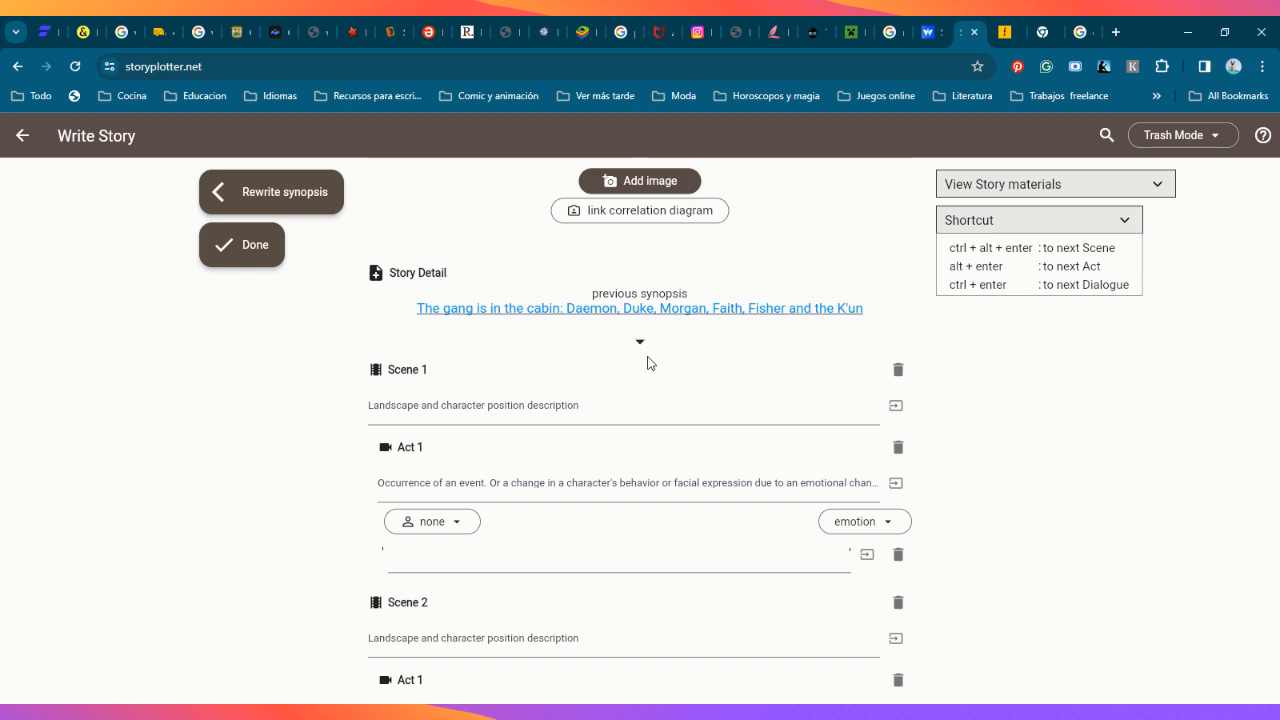
Step: Add Act 2 and Act 3 to Scene 1 of the story detail
click(569, 474)
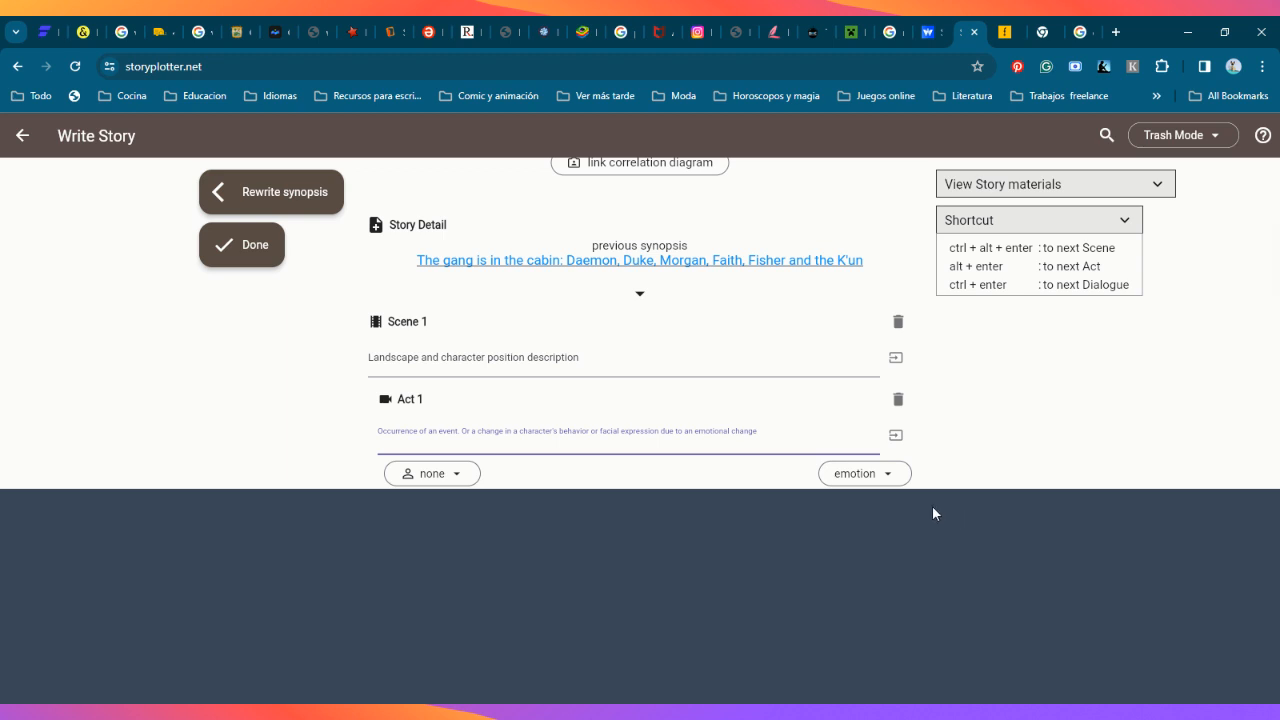
key(alt+Return)
key(alt+Return)
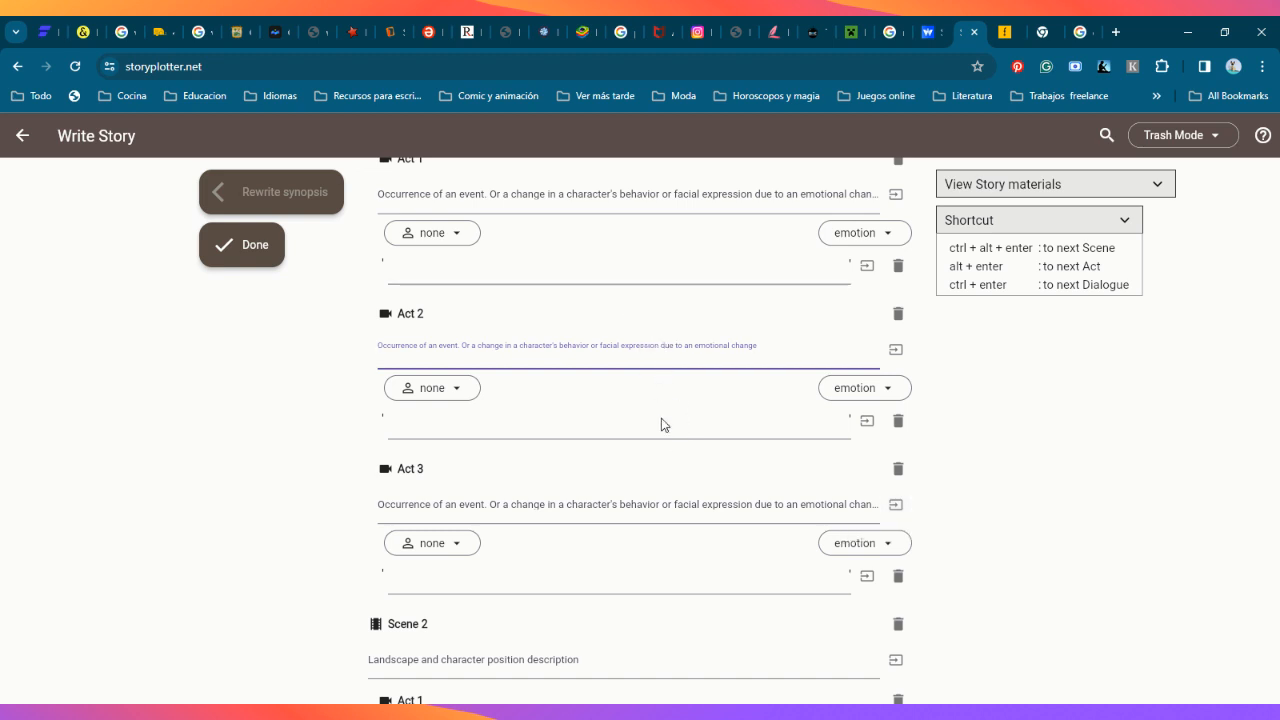
Step: Add another dialogue line to Act 2 of Scene 1 and finish writing the story to return to the plot
key(ctrl+Return)
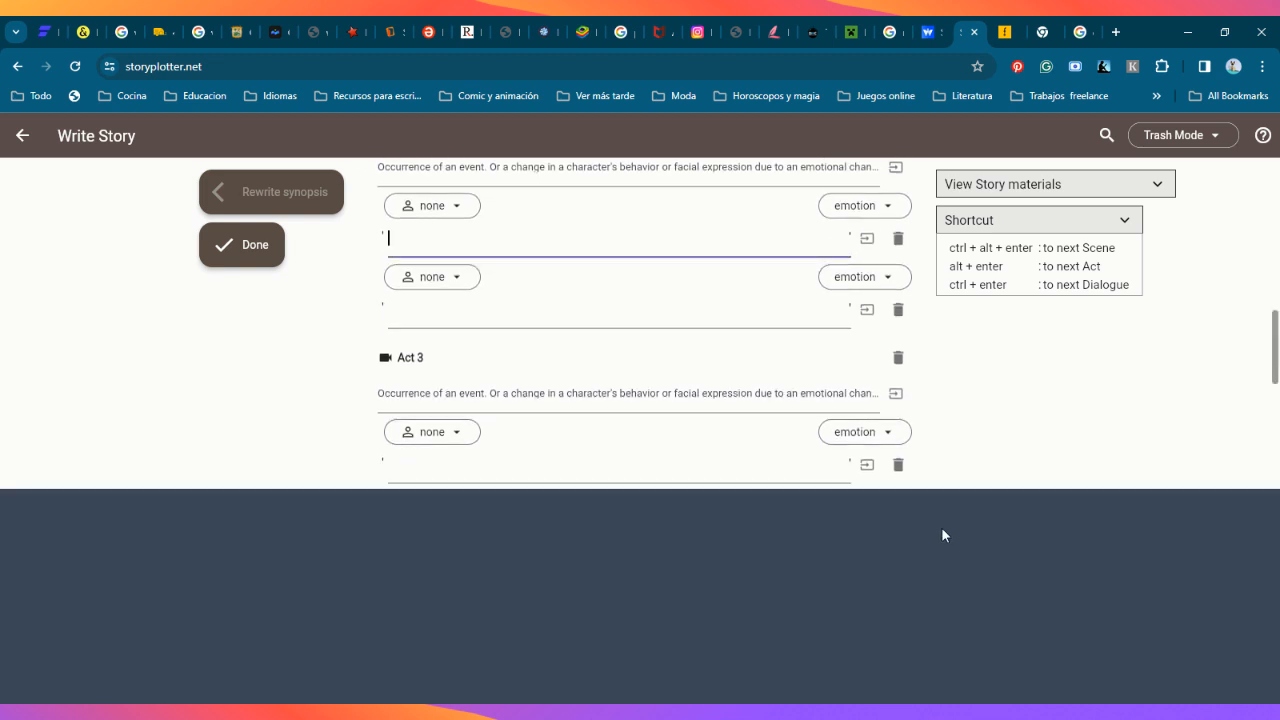
scroll(750, 575, down, 3)
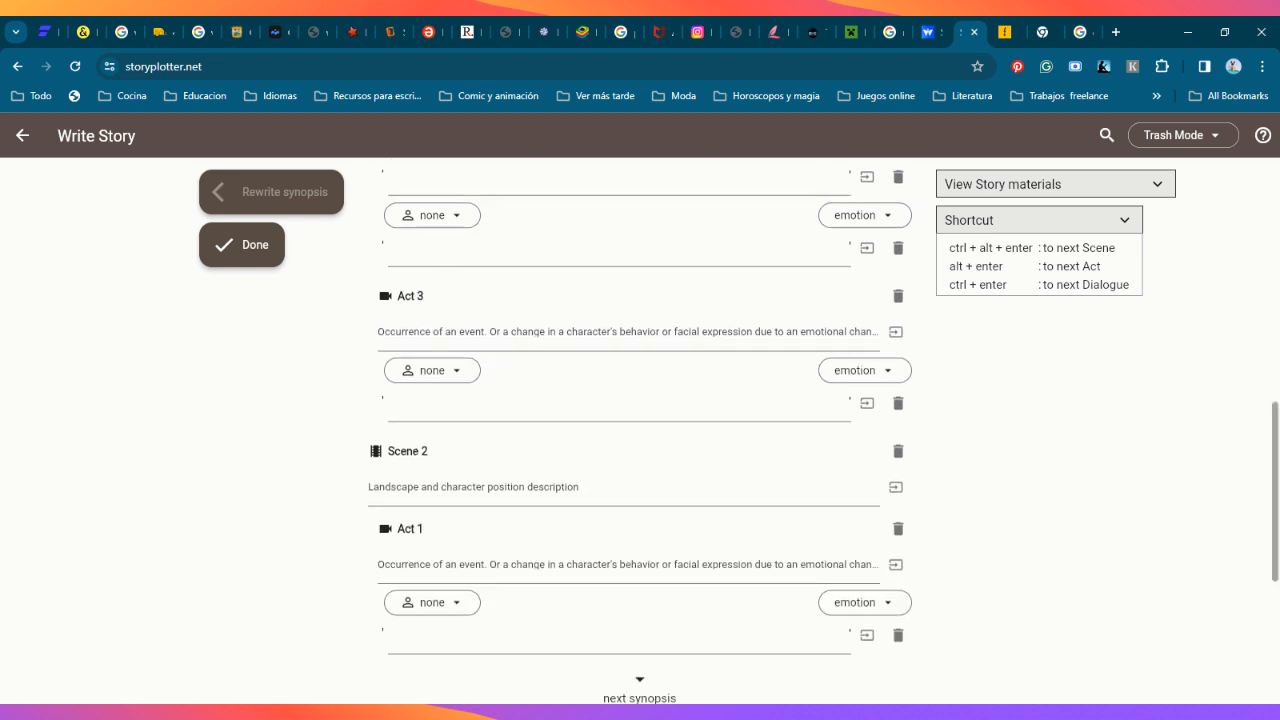
scroll(806, 406, down, 4)
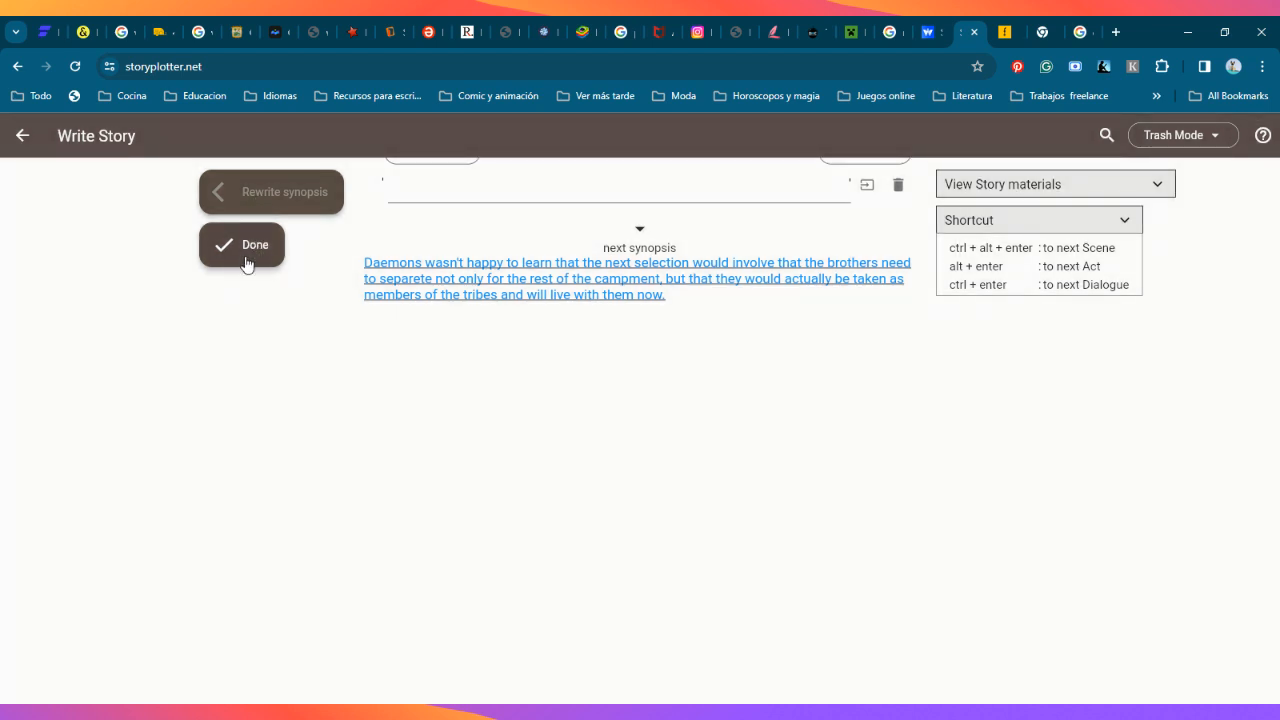
click(250, 258)
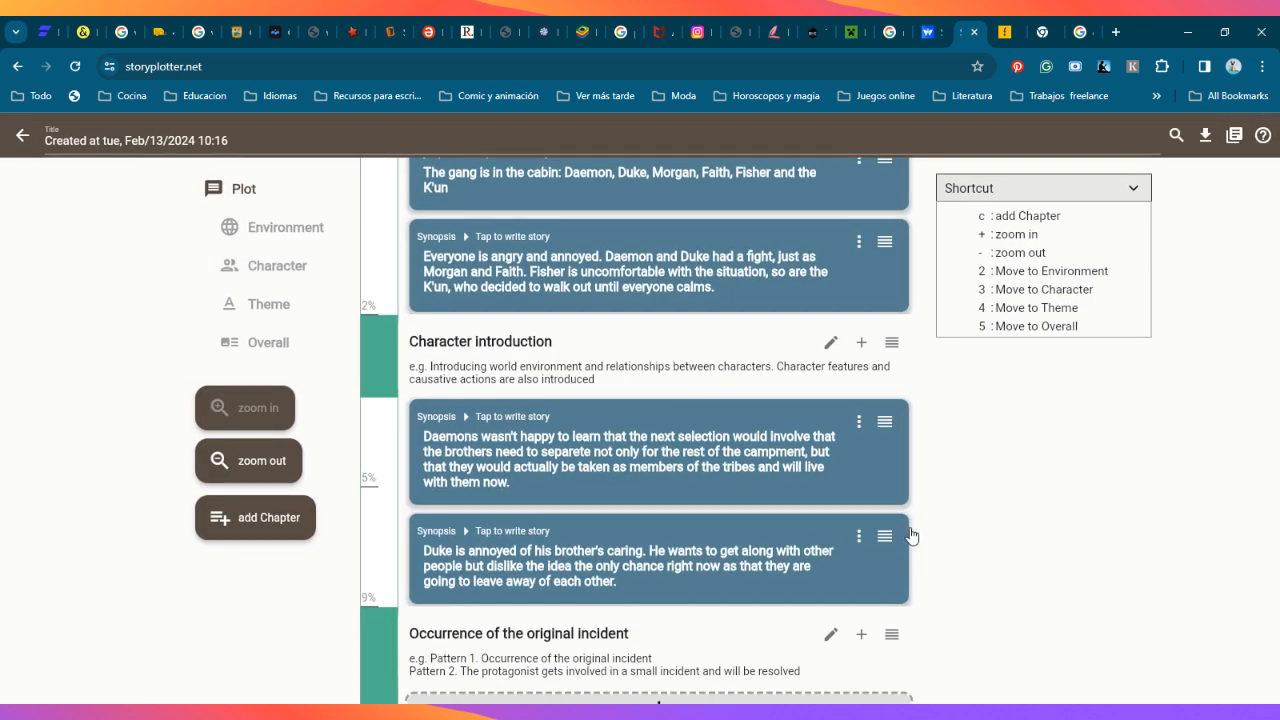
Step: Examine the plot's chapters from Character introduction to Thoughts on the theme, including their example prompts and idea slots
scroll(933, 436, down, 2)
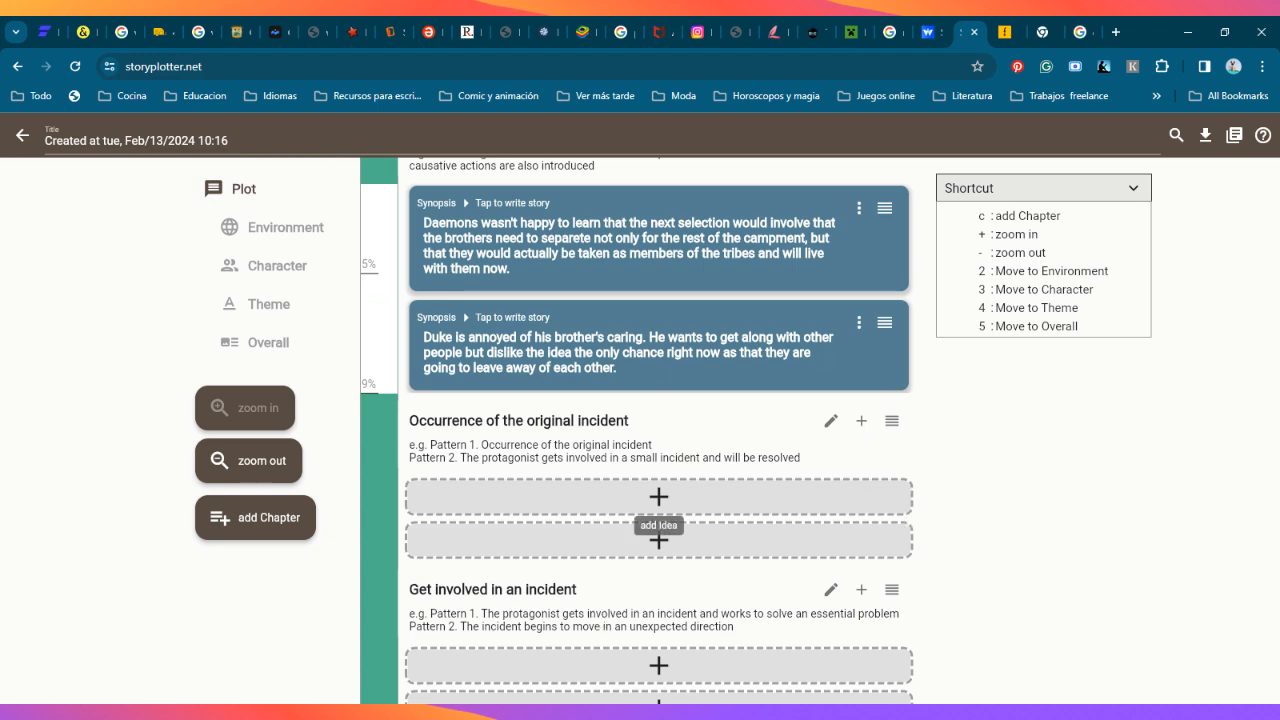
scroll(895, 470, down, 1)
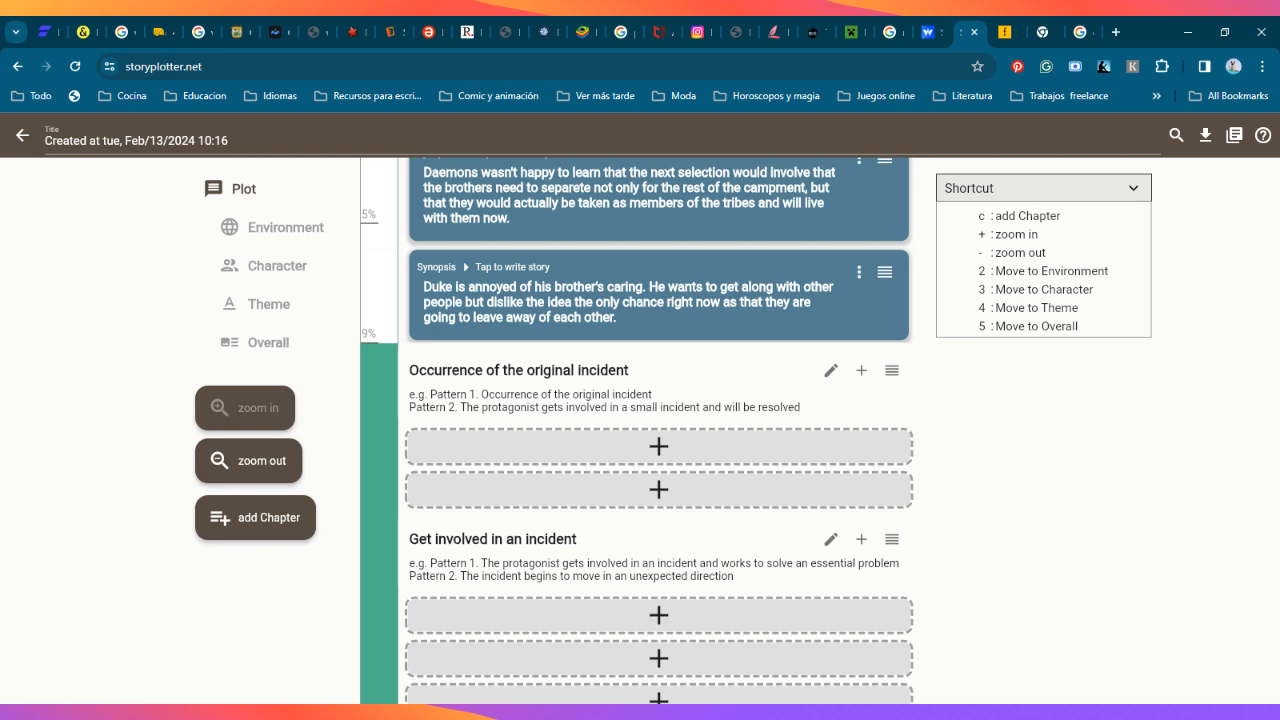
scroll(815, 400, up, 3)
scroll(737, 477, down, 2)
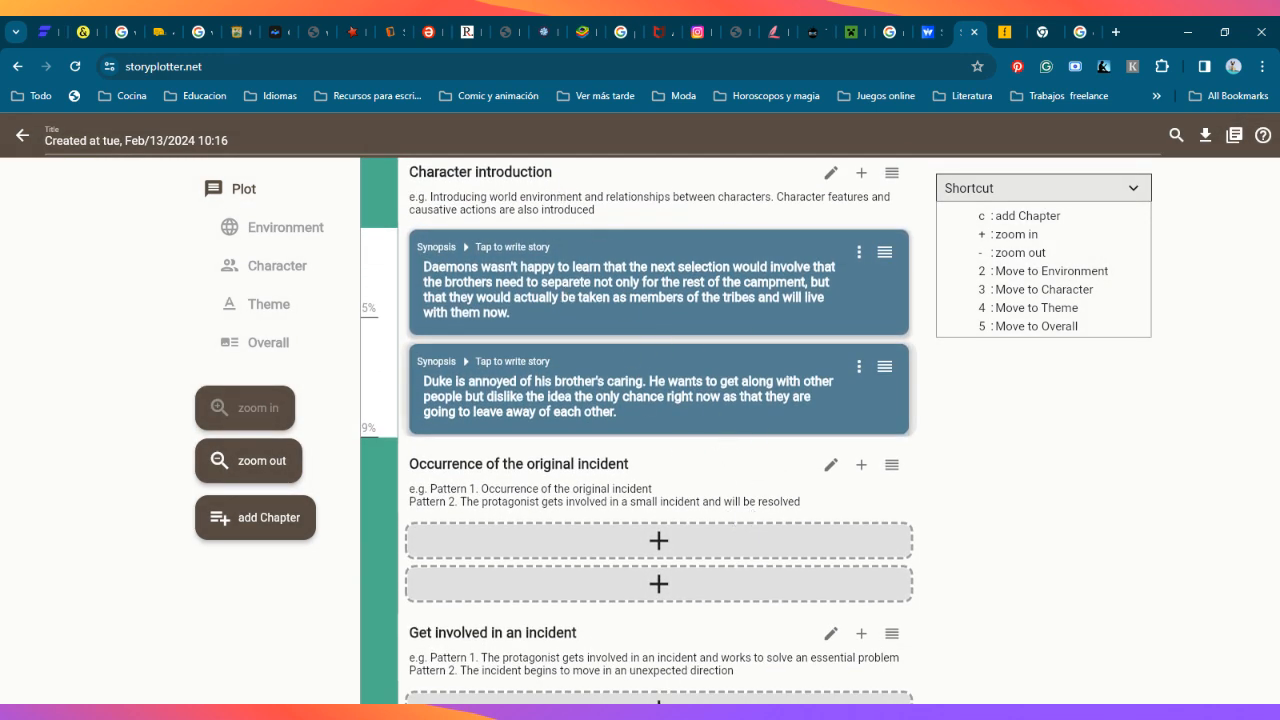
scroll(750, 522, down, 2)
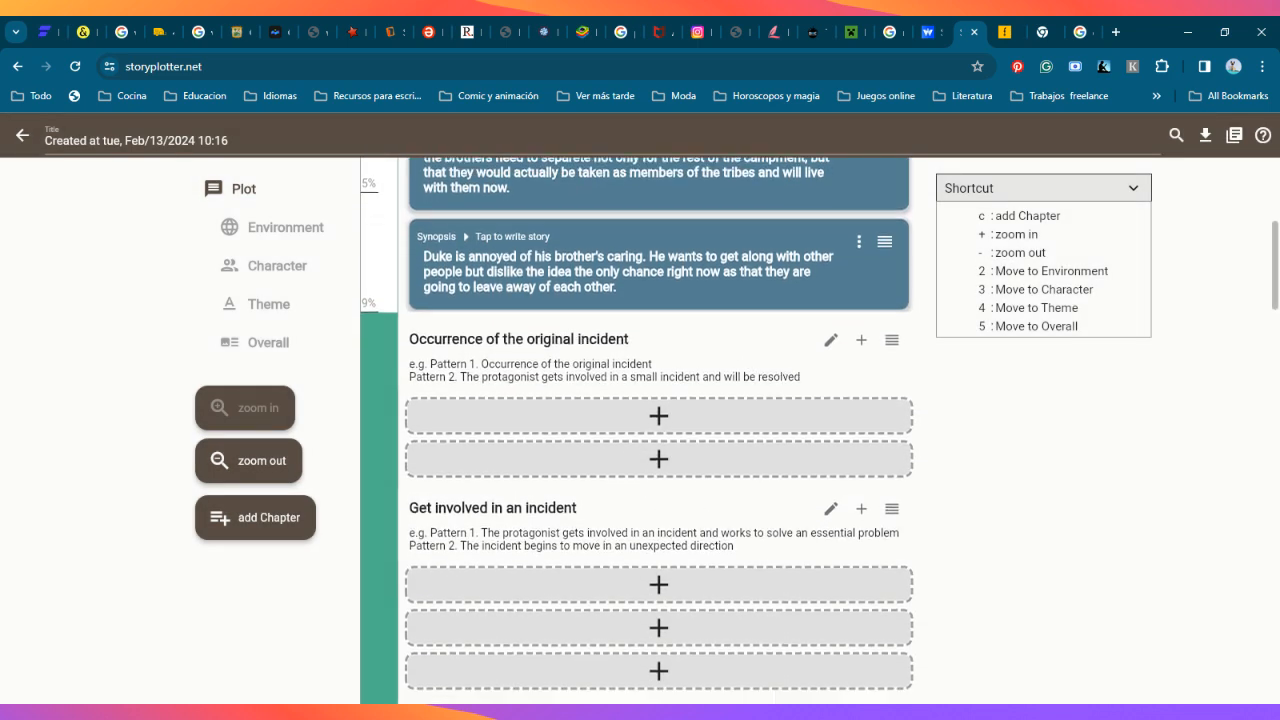
scroll(715, 500, down, 3)
scroll(670, 350, up, 1)
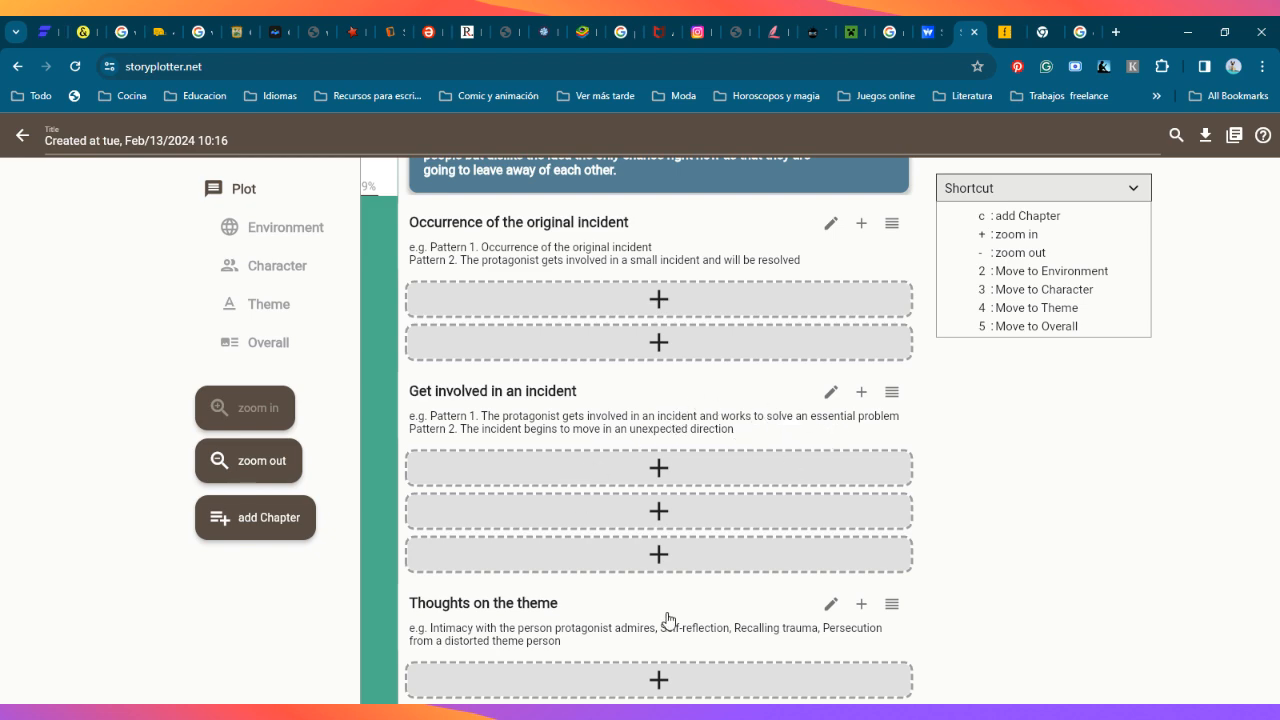
scroll(666, 620, down, 1)
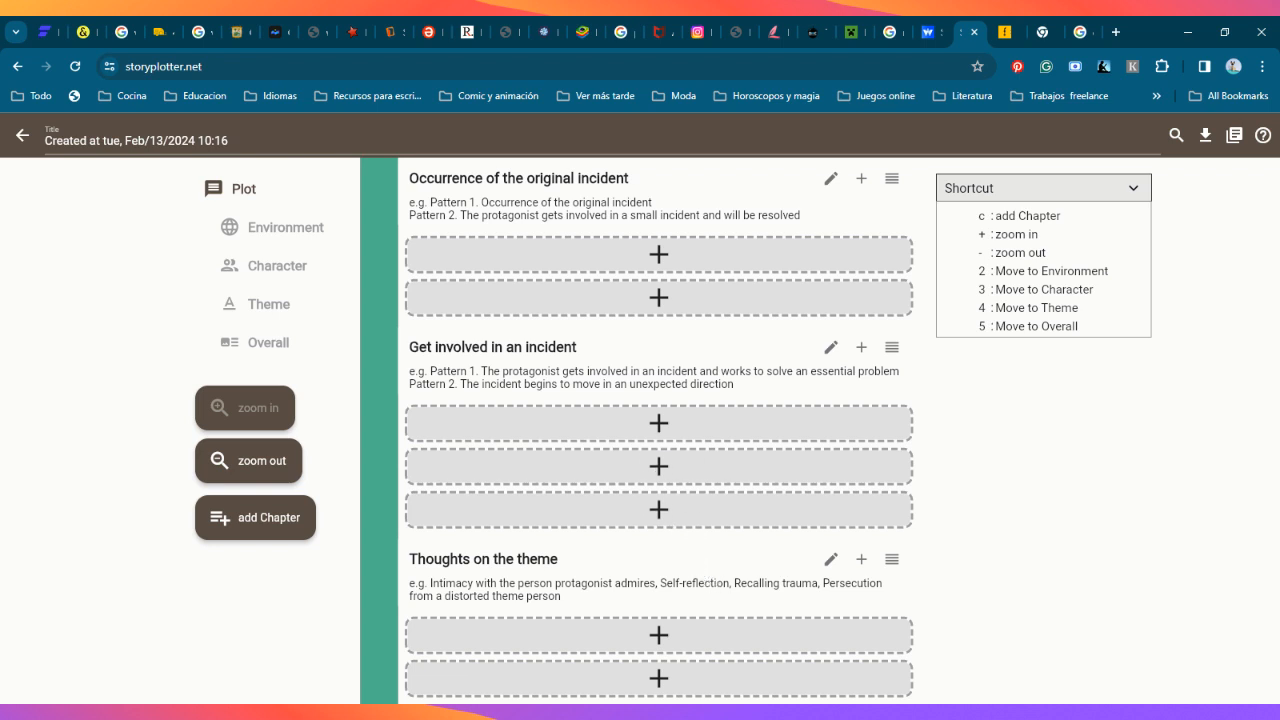
Step: View the idea form for the Get involved in an incident chapter from an empty slot and from its heading, closing it without adding an idea
click(574, 478)
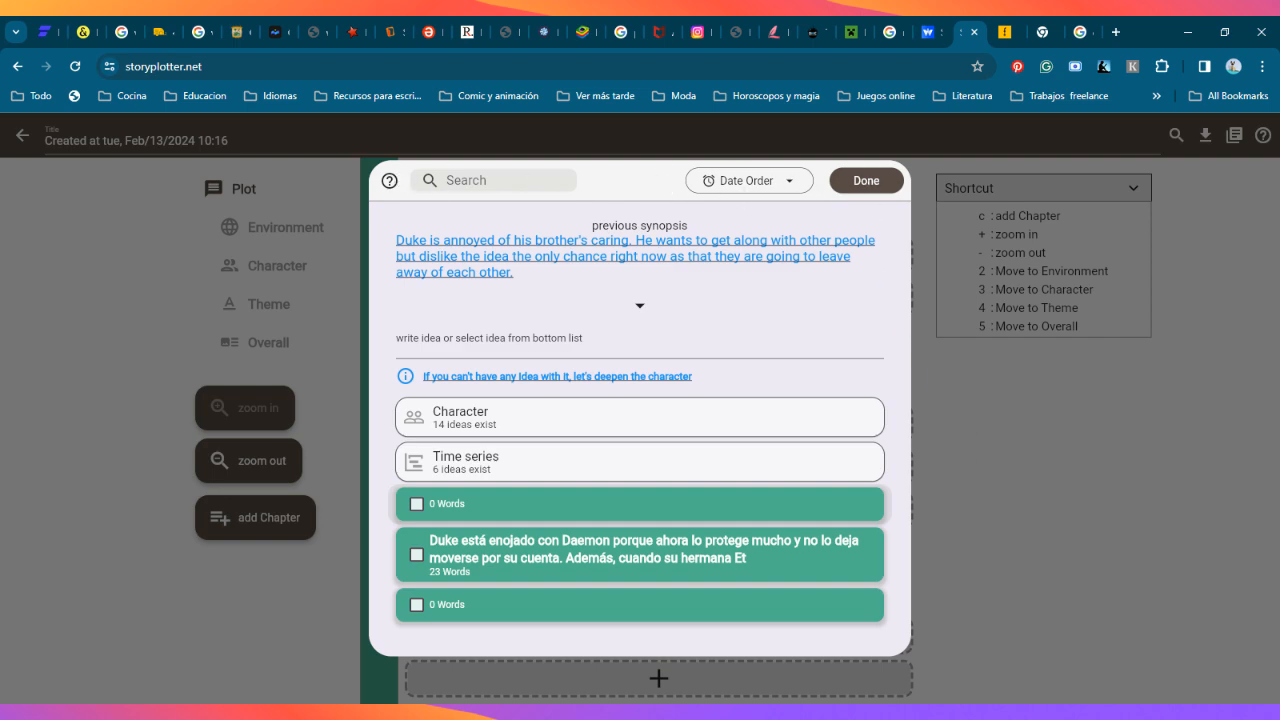
click(928, 496)
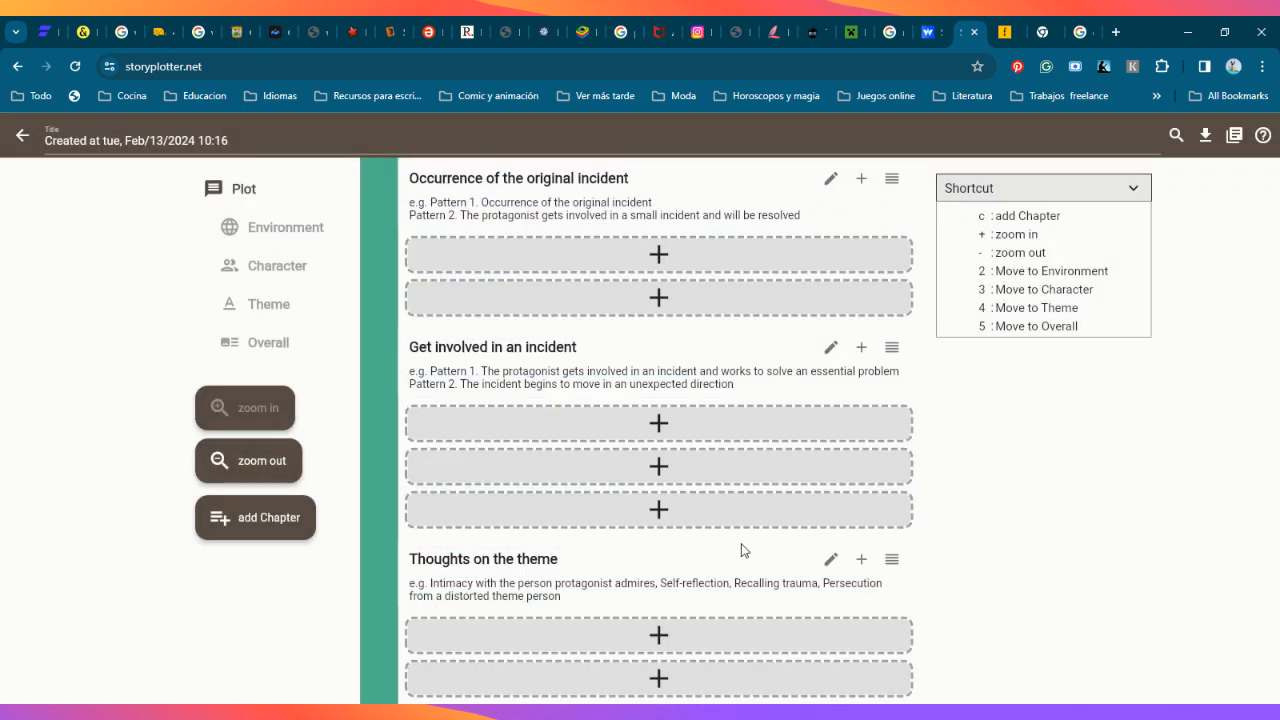
scroll(742, 550, down, 1)
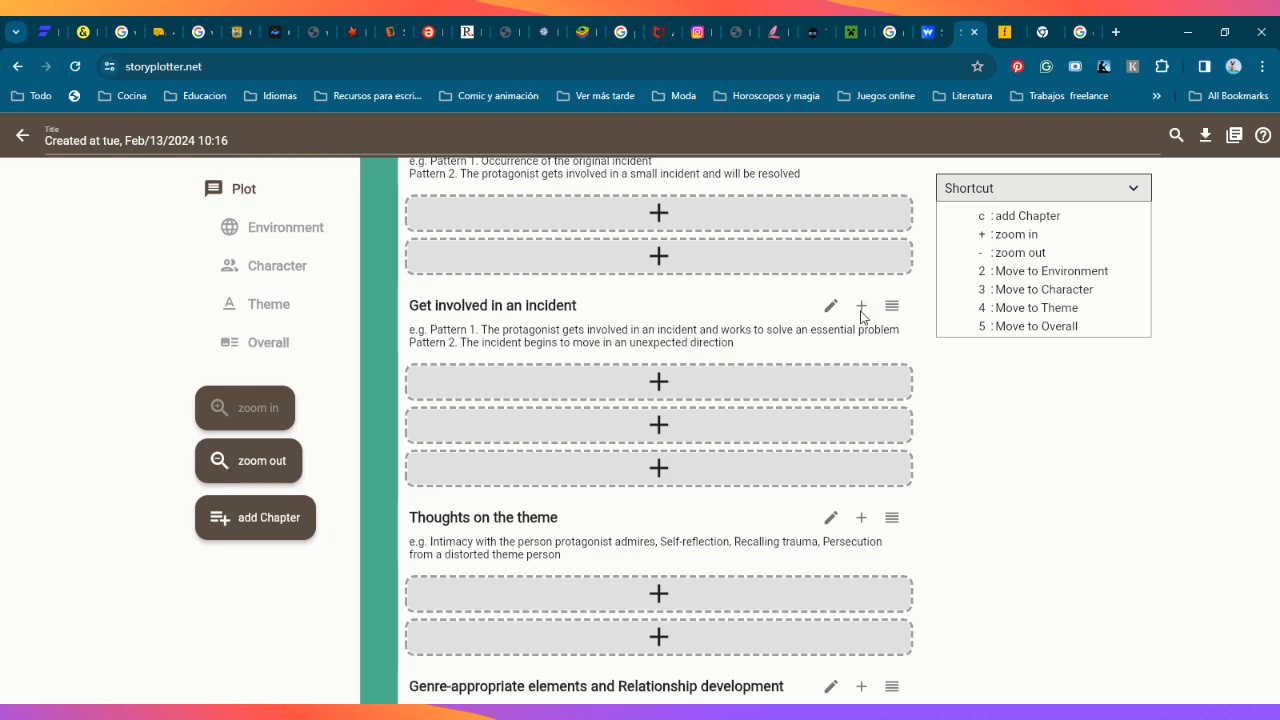
click(861, 308)
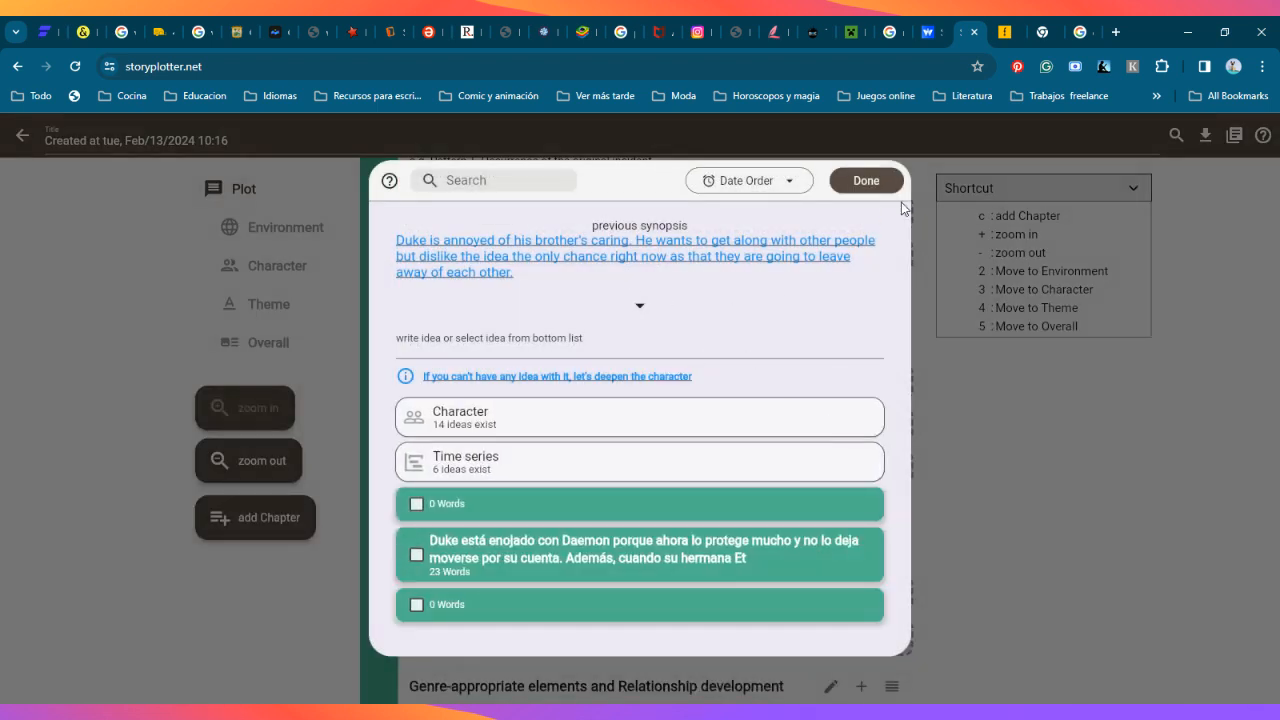
click(977, 473)
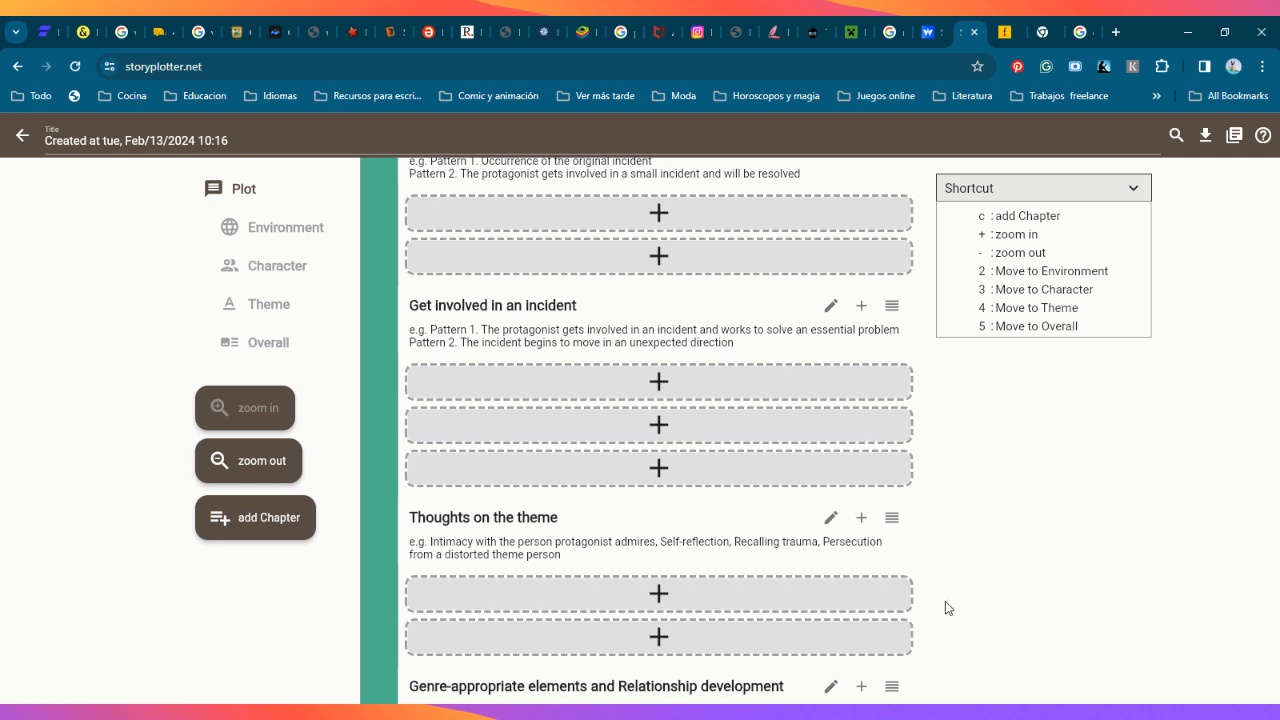
Step: Close the blank Google tab and the dollar-to-peso converter tab, and switch to the projects page in Fortelling
click(1048, 36)
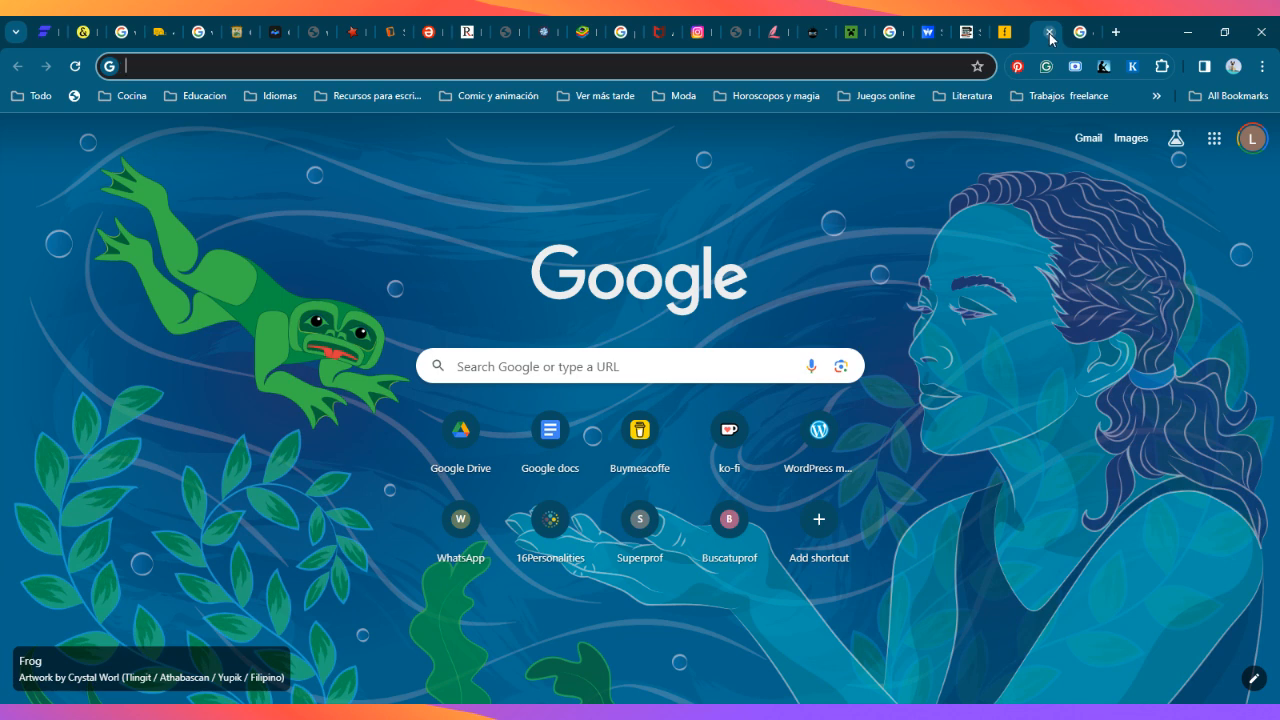
click(1049, 32)
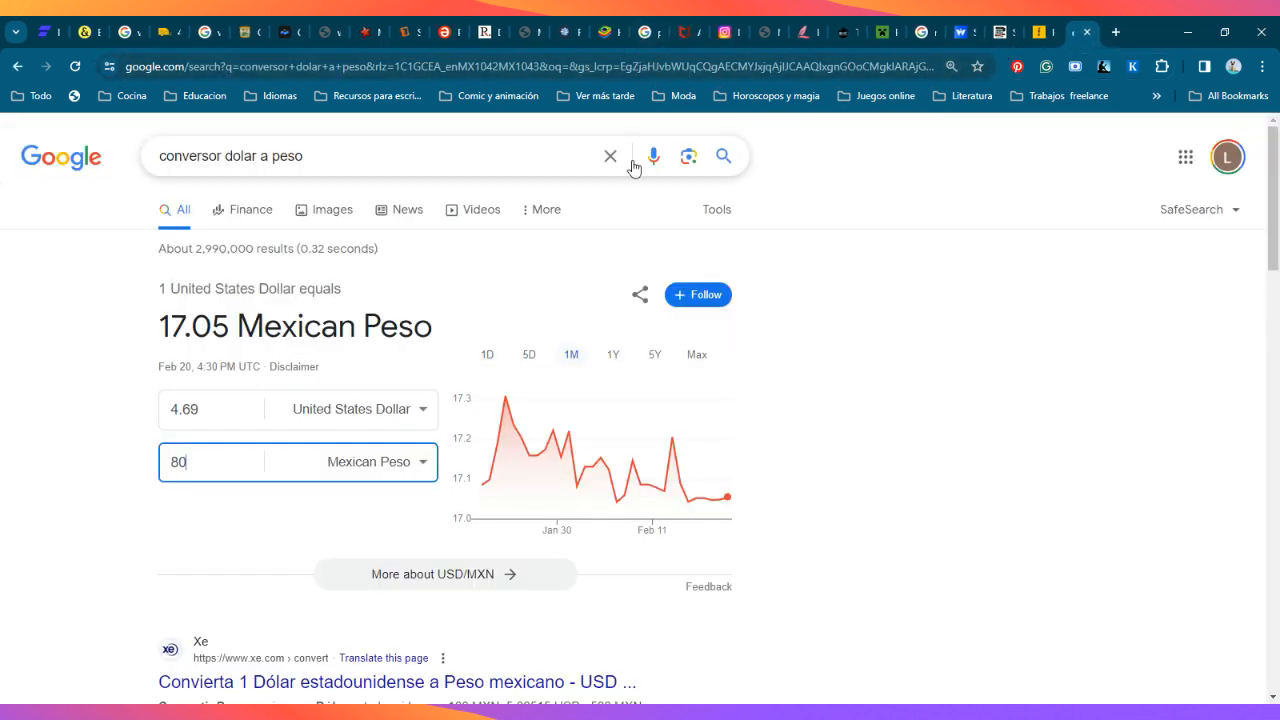
key(ctrl+w)
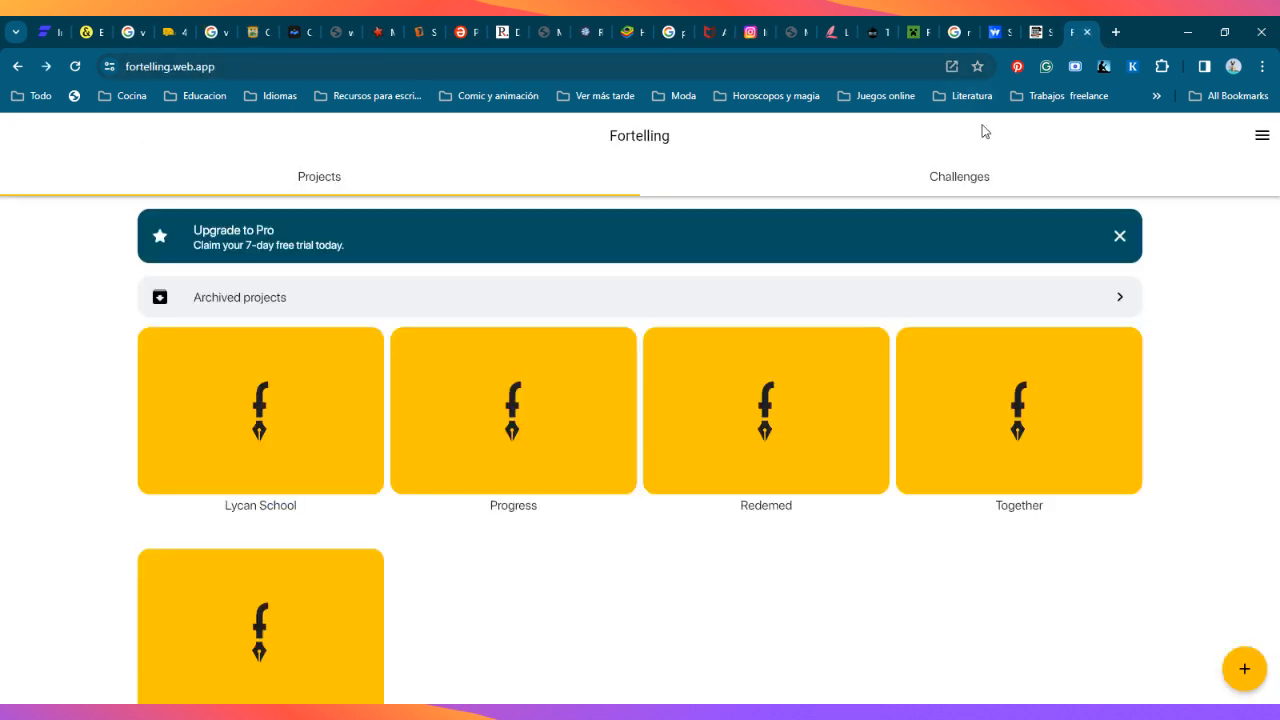
click(1027, 39)
click(1074, 36)
scroll(714, 580, down, 1)
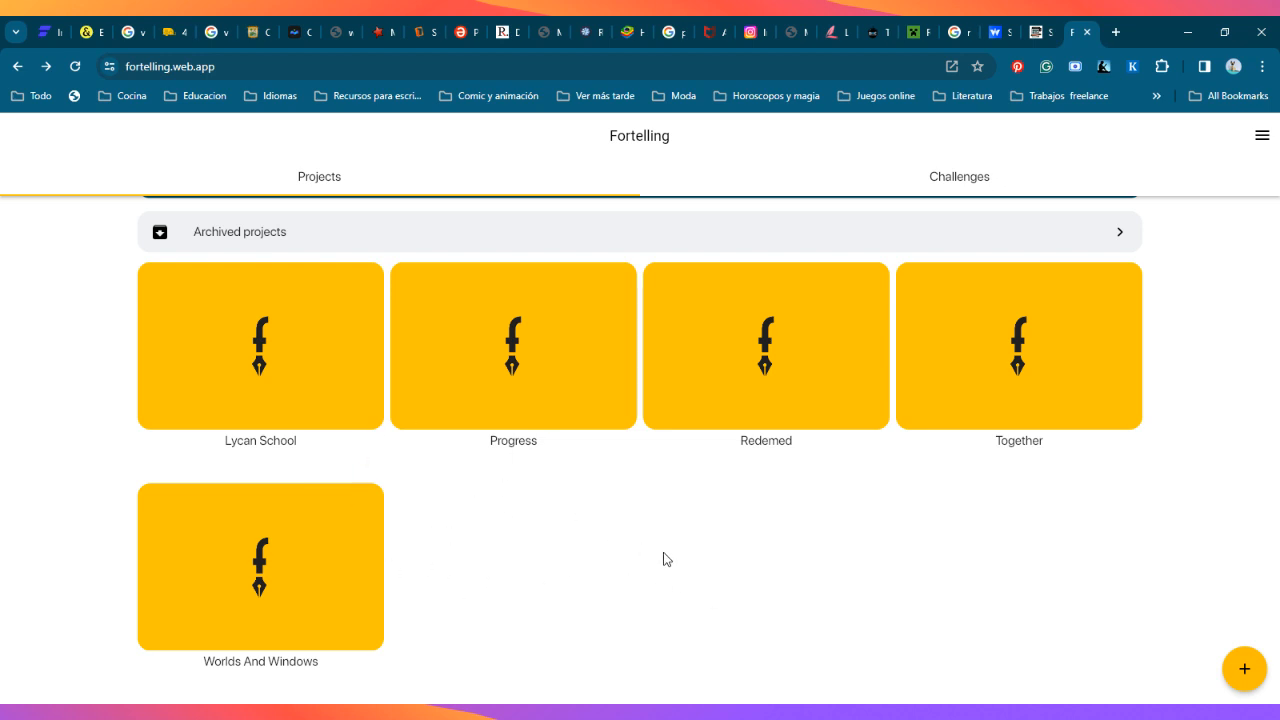
Step: View the monthly and yearly Pro plans from the Redemed project without checking out, and try to open the Lycan School project
click(778, 370)
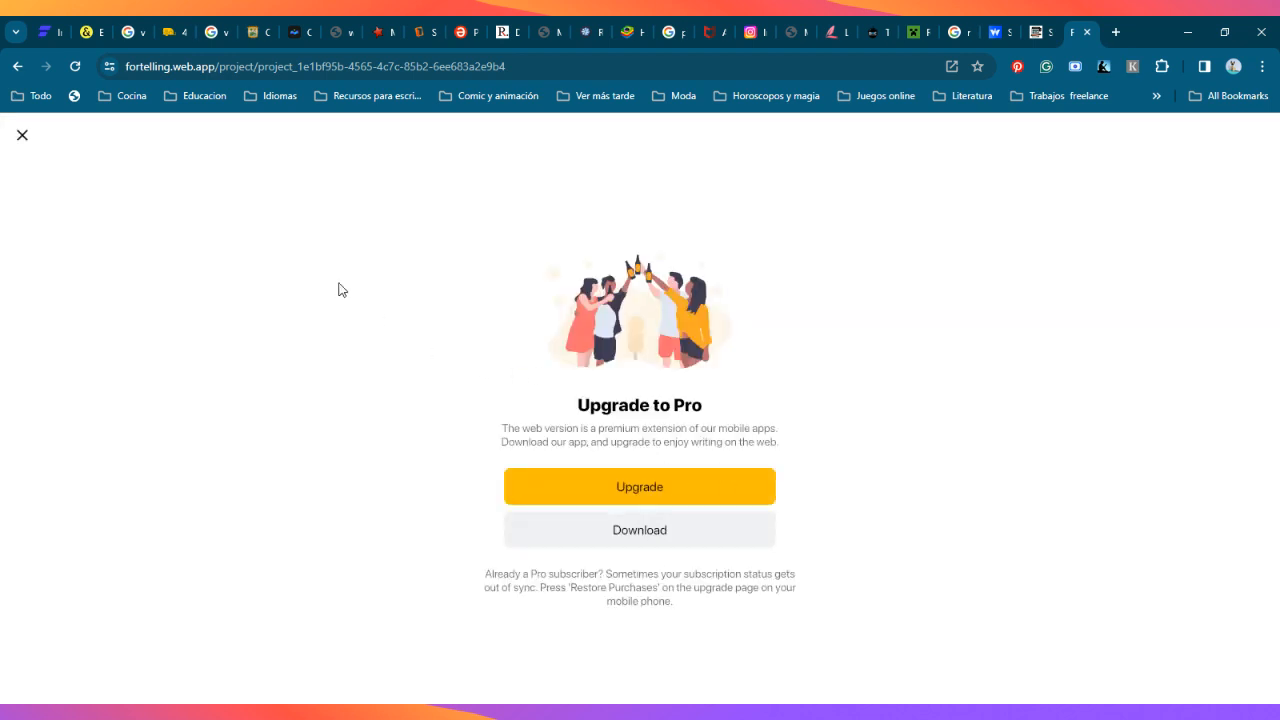
click(637, 491)
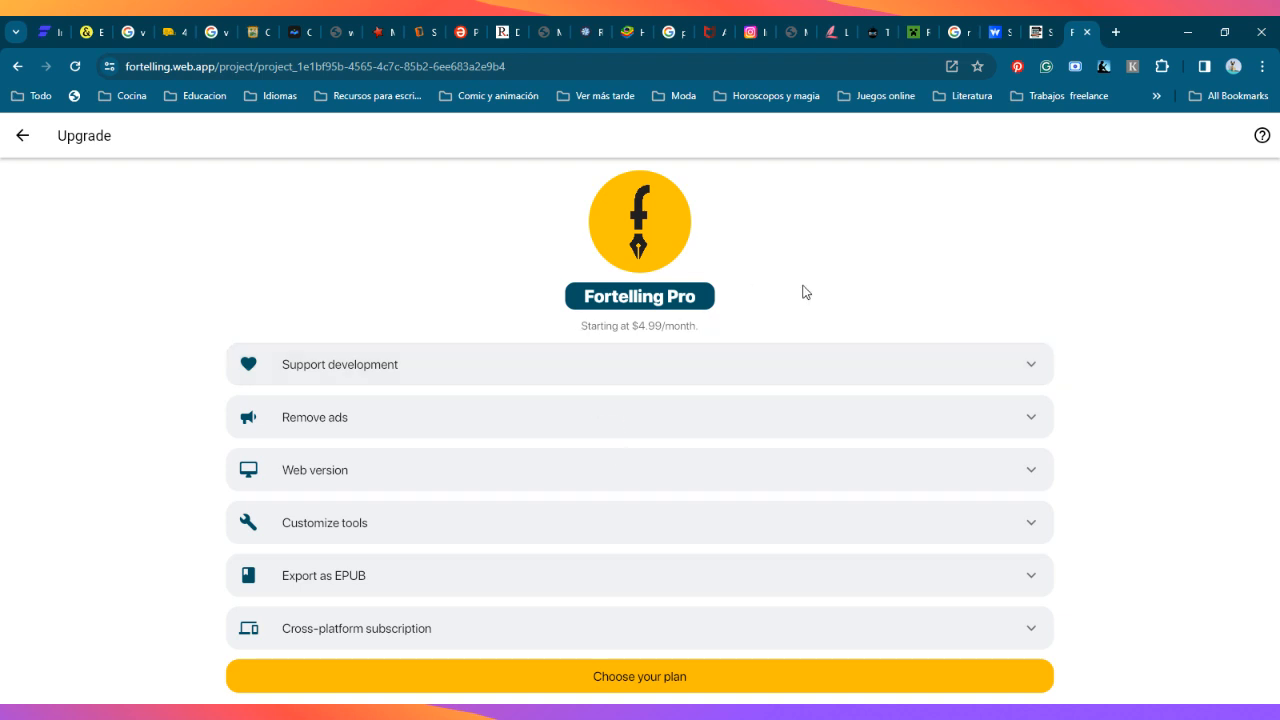
click(620, 676)
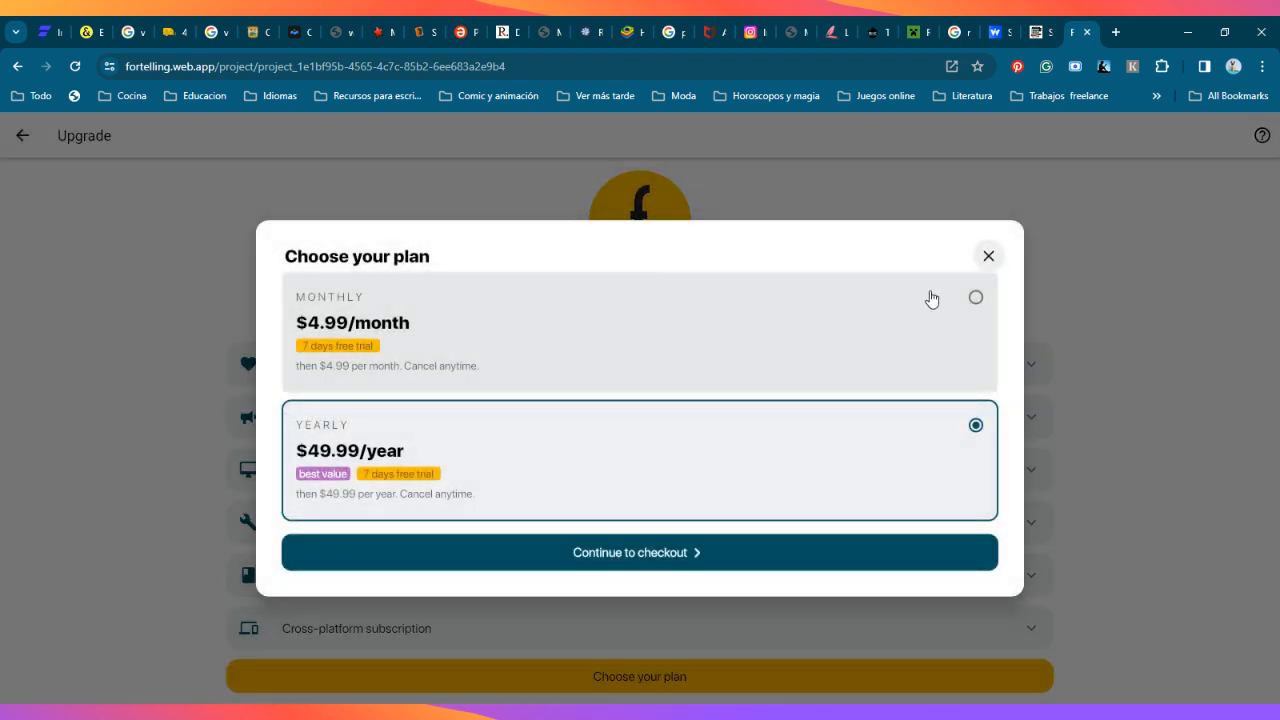
click(978, 298)
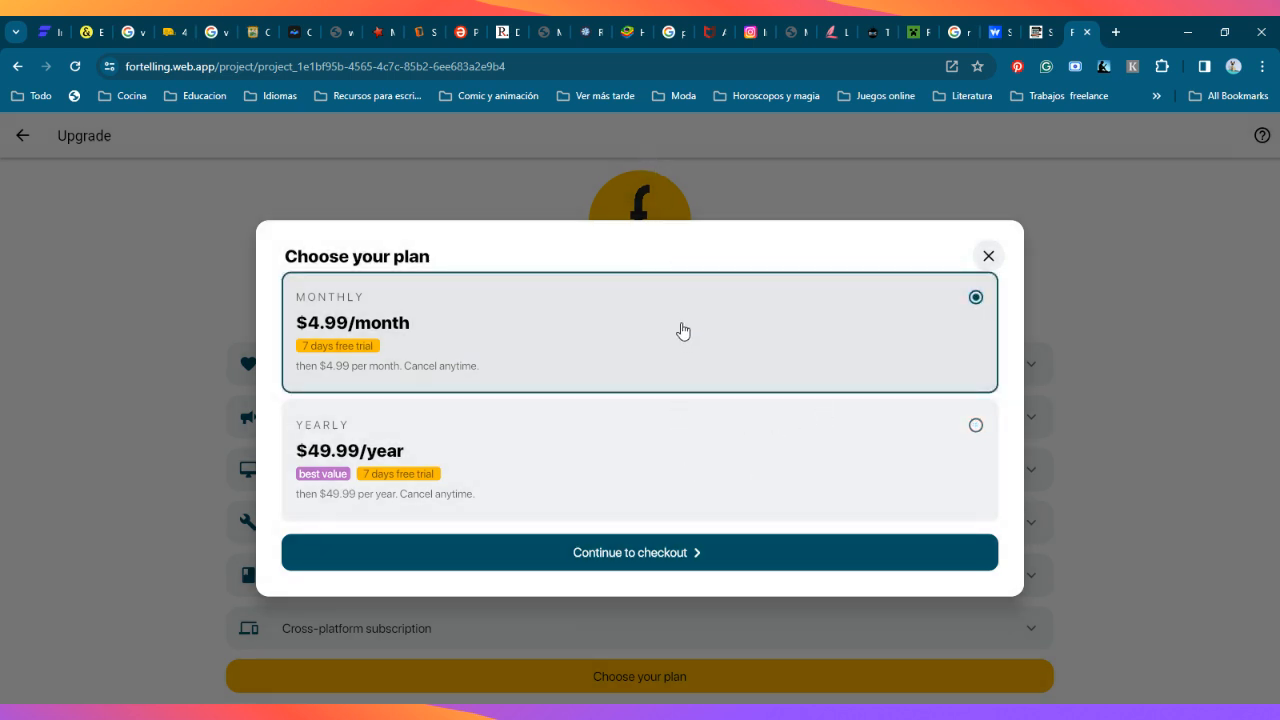
click(735, 441)
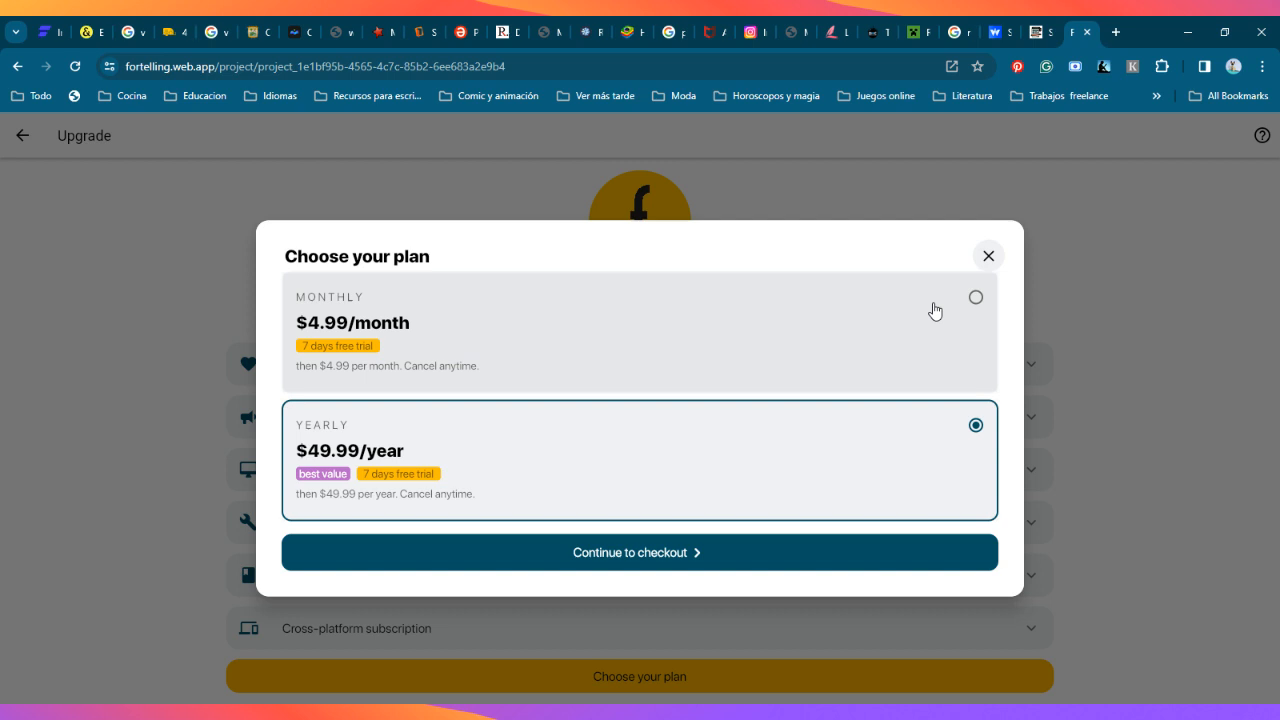
click(991, 257)
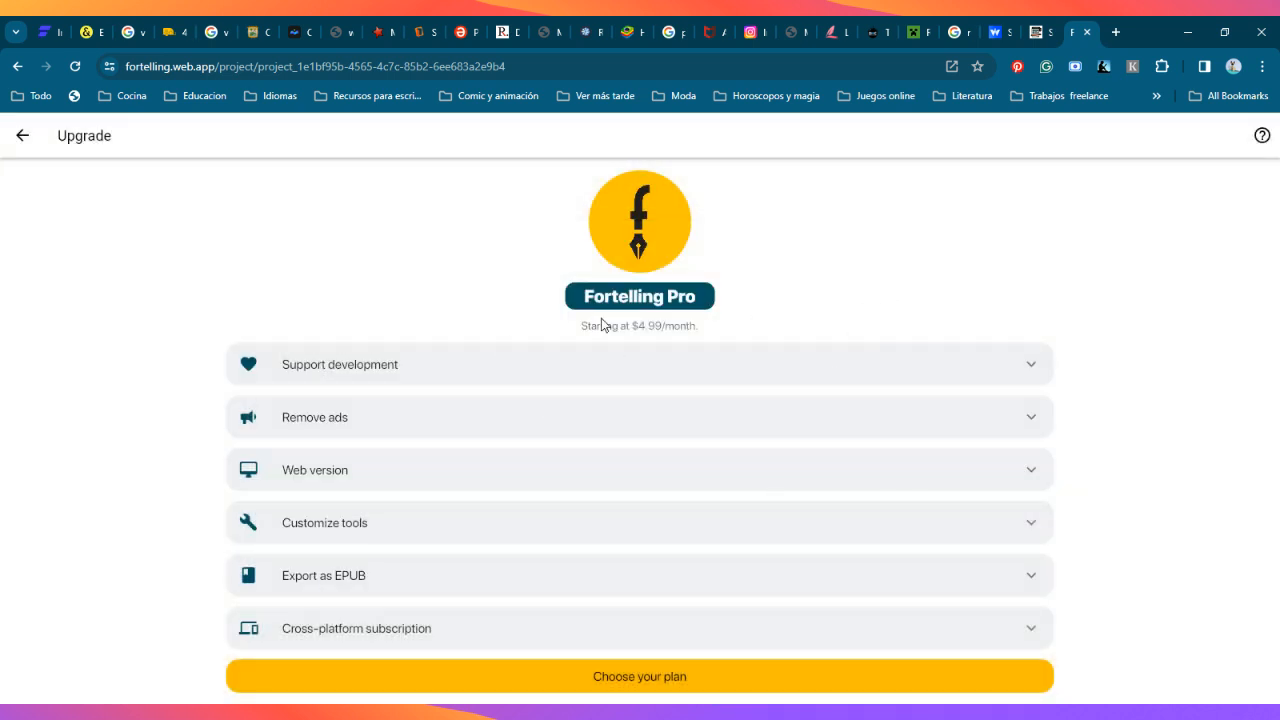
click(22, 135)
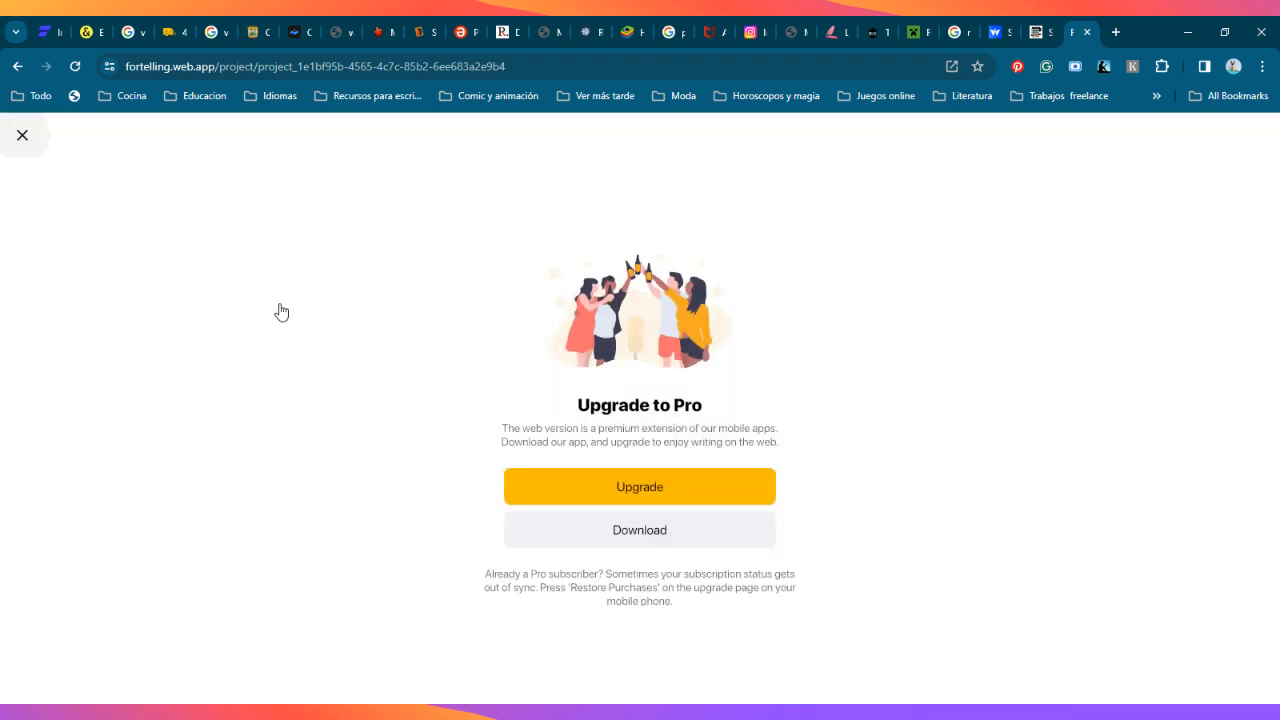
click(20, 135)
click(290, 375)
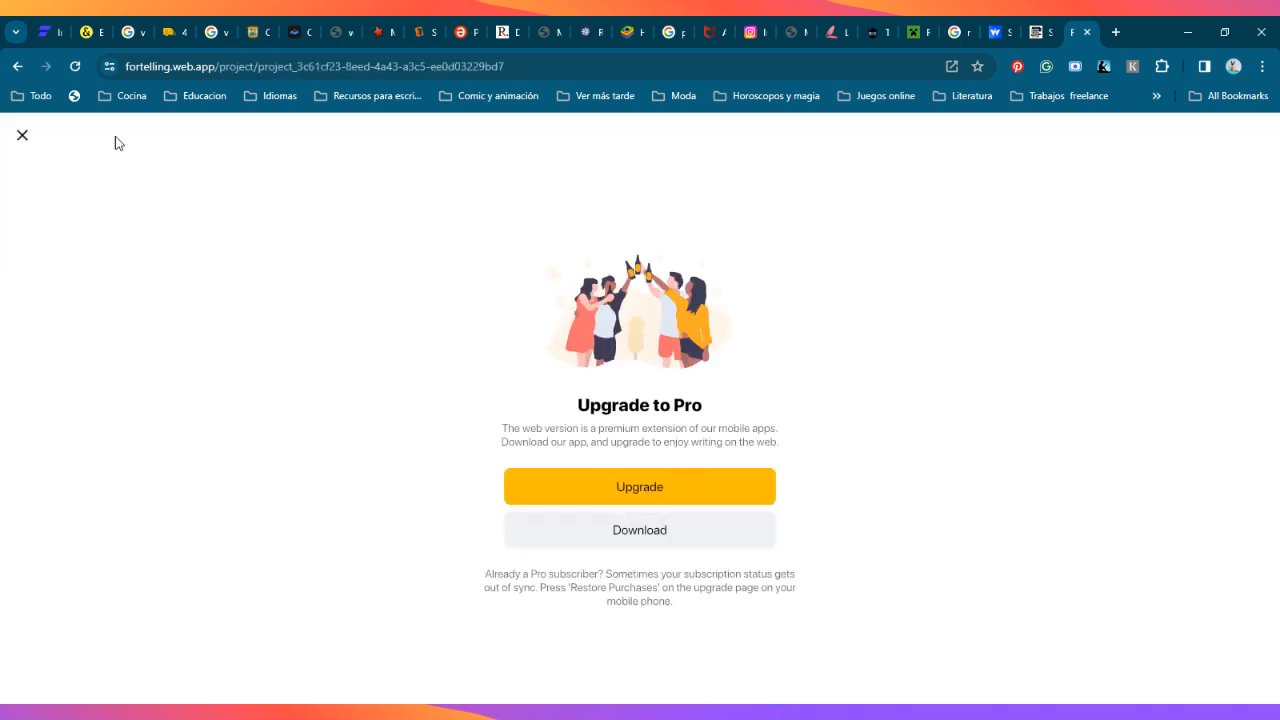
click(22, 136)
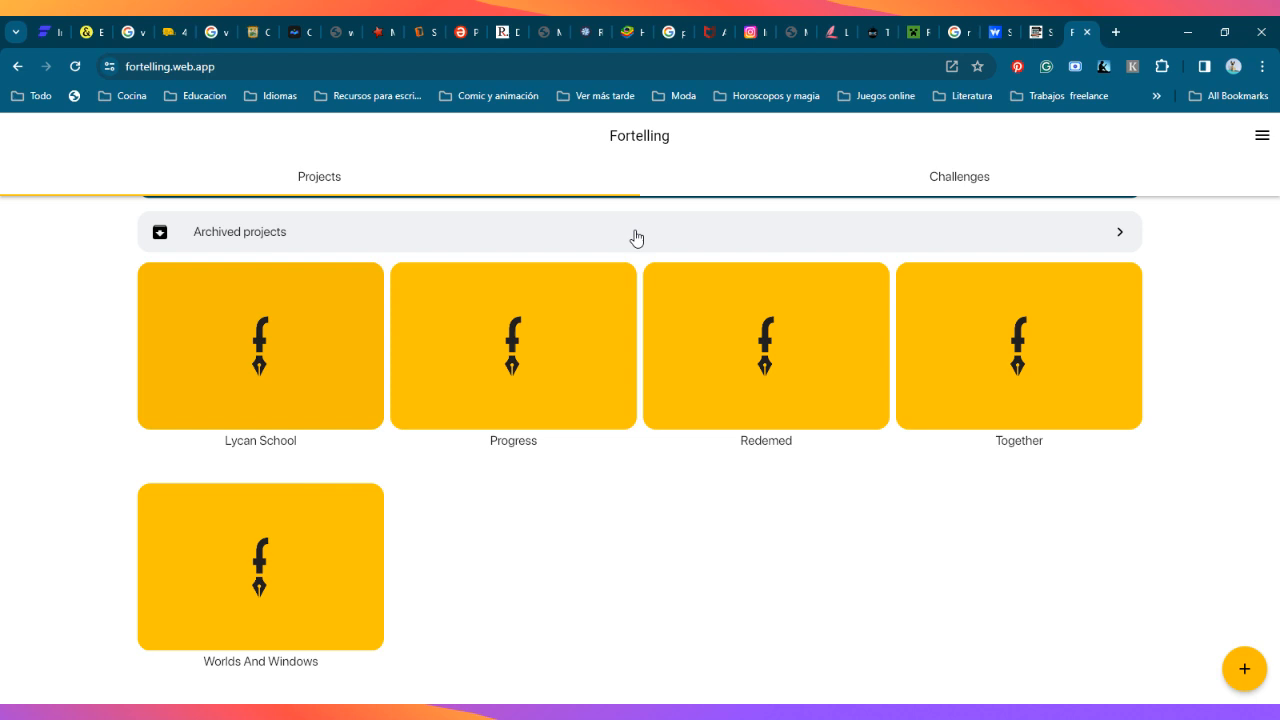
Step: View the archived projects and the app's settings and information menu, returning to the projects list after each
click(714, 224)
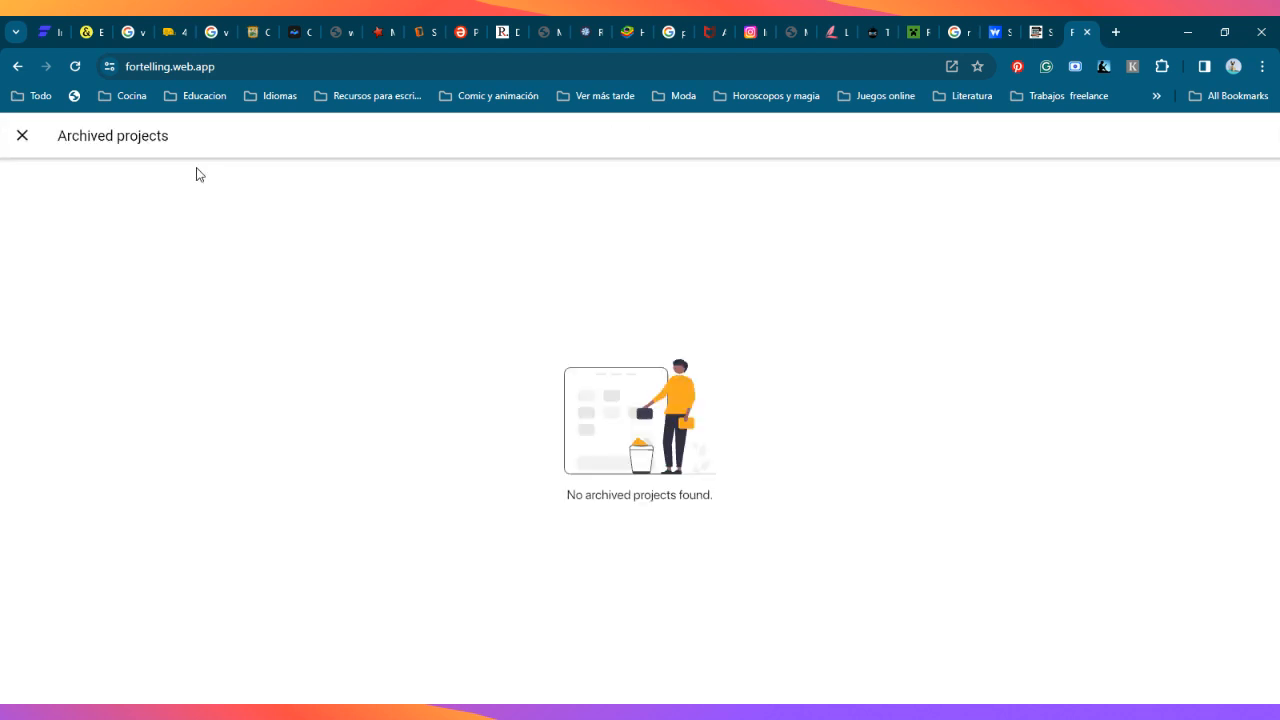
click(20, 137)
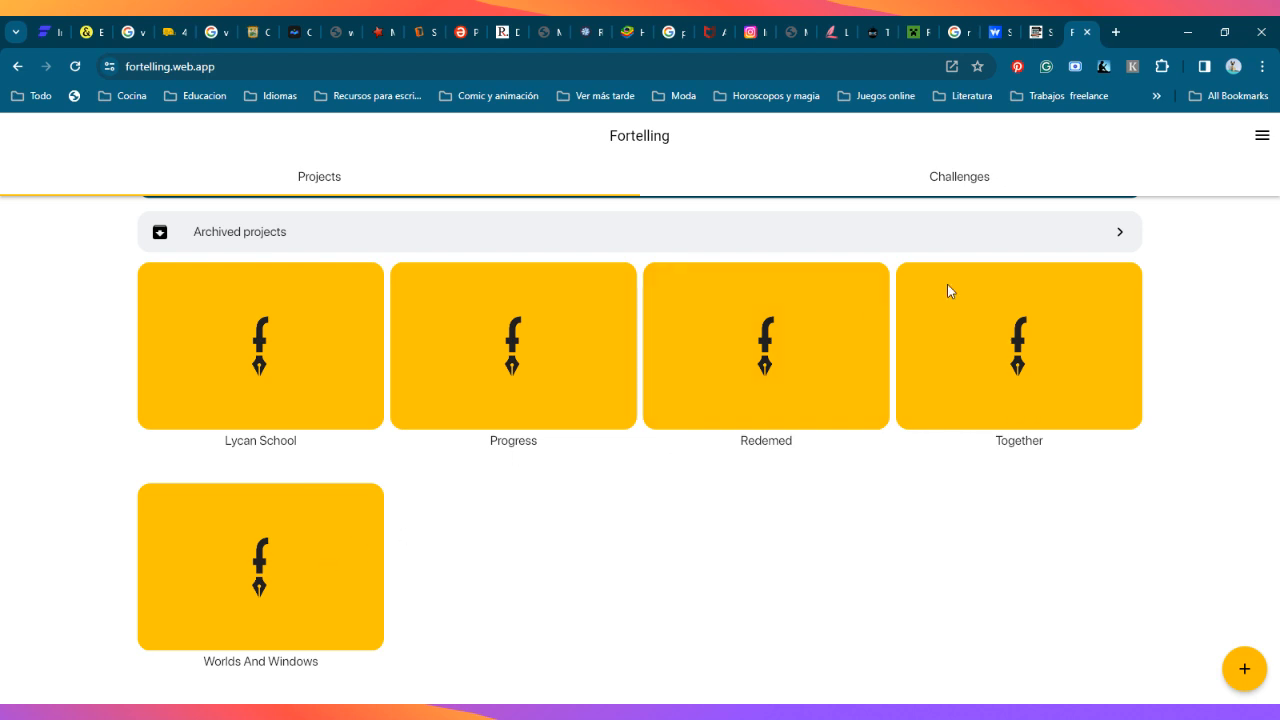
click(1262, 135)
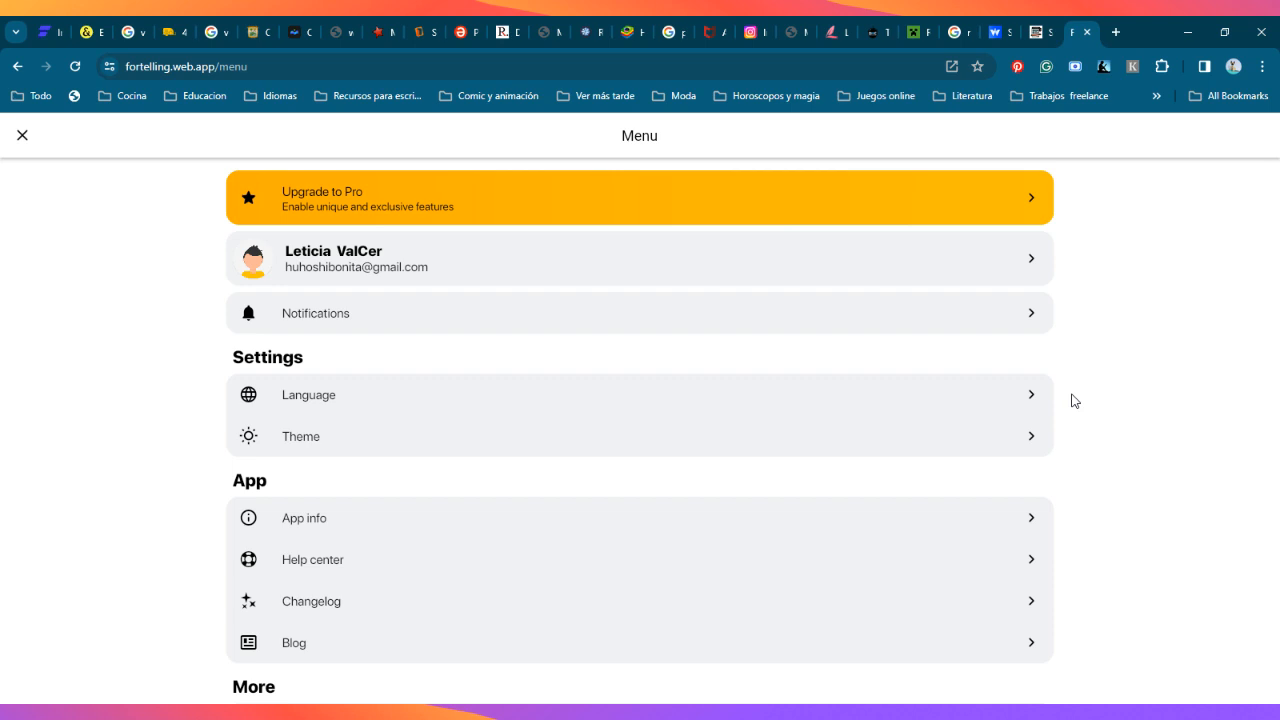
click(18, 137)
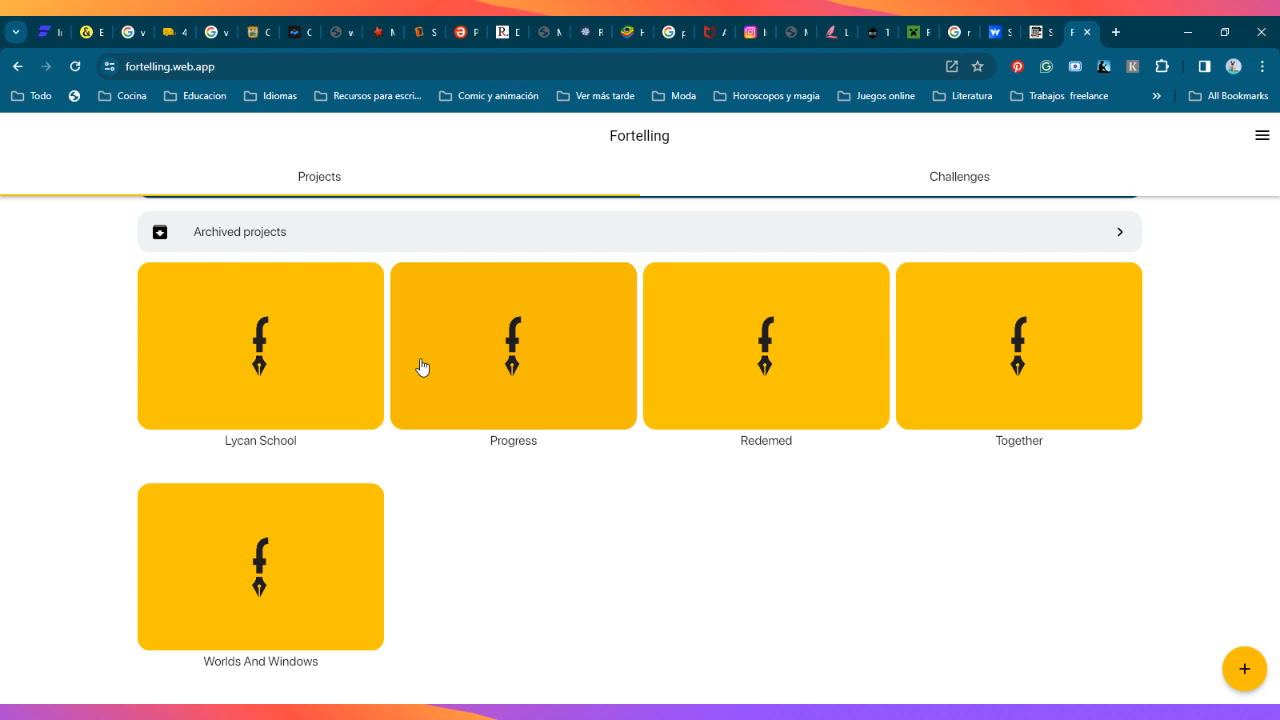
Step: Create a project named Gipsy without a description and try to open it
click(1243, 669)
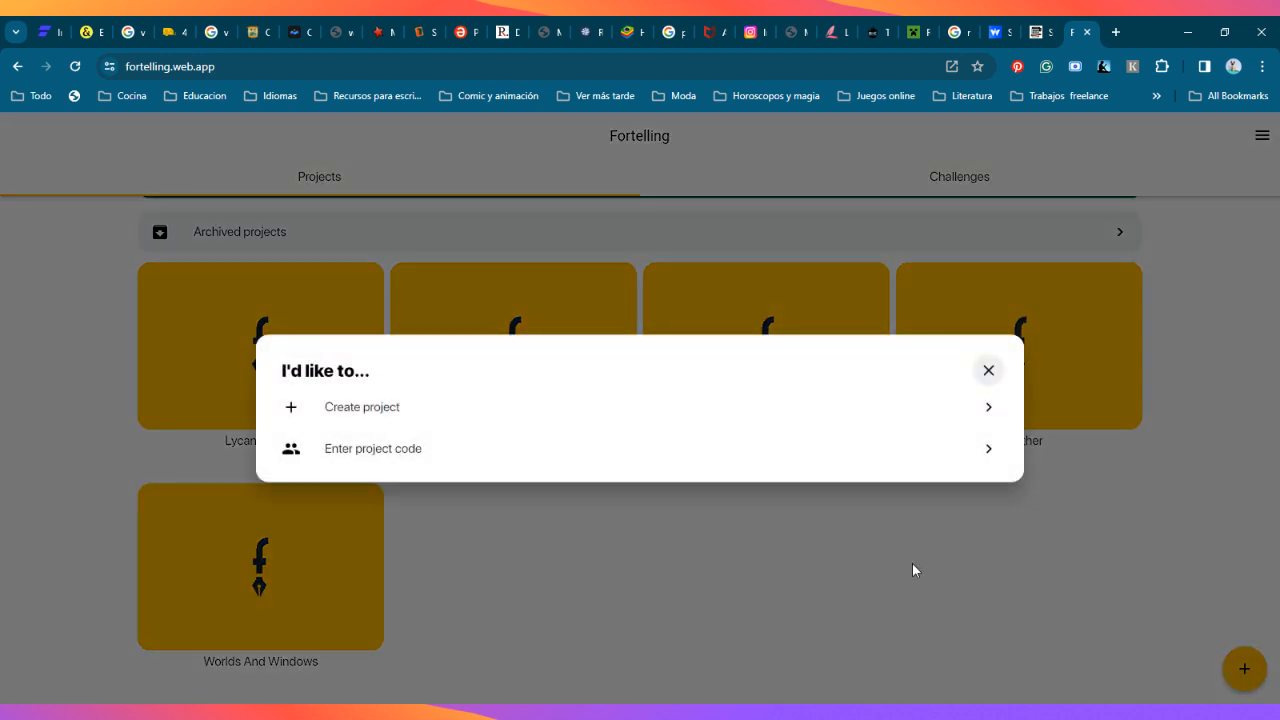
click(376, 405)
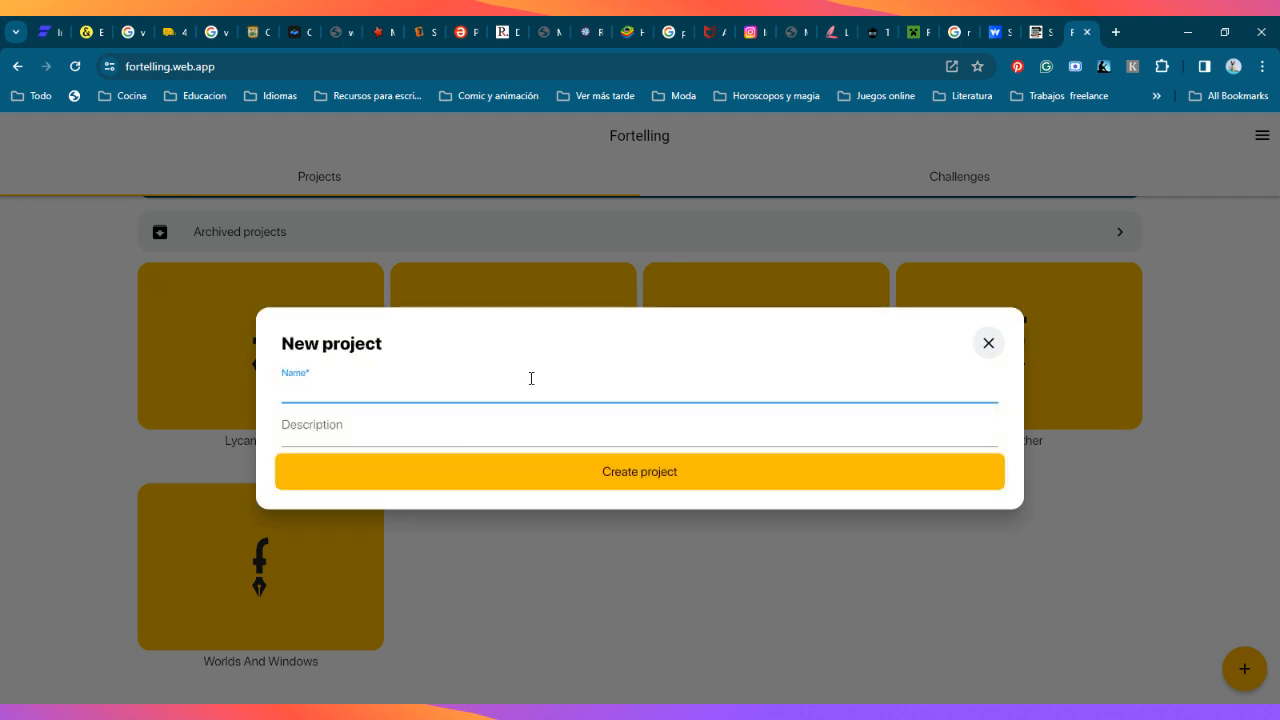
text(Gip)
text(sy)
key(BackSpace)
text(y)
key(Tab)
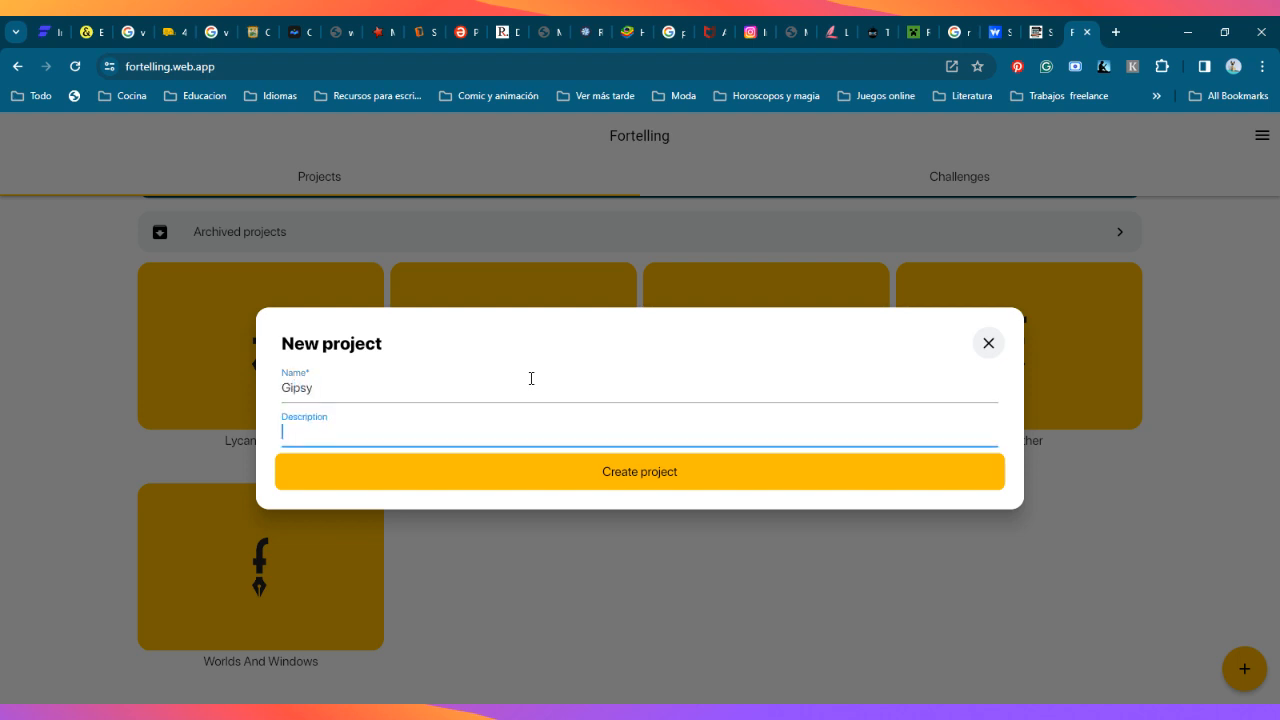
click(616, 480)
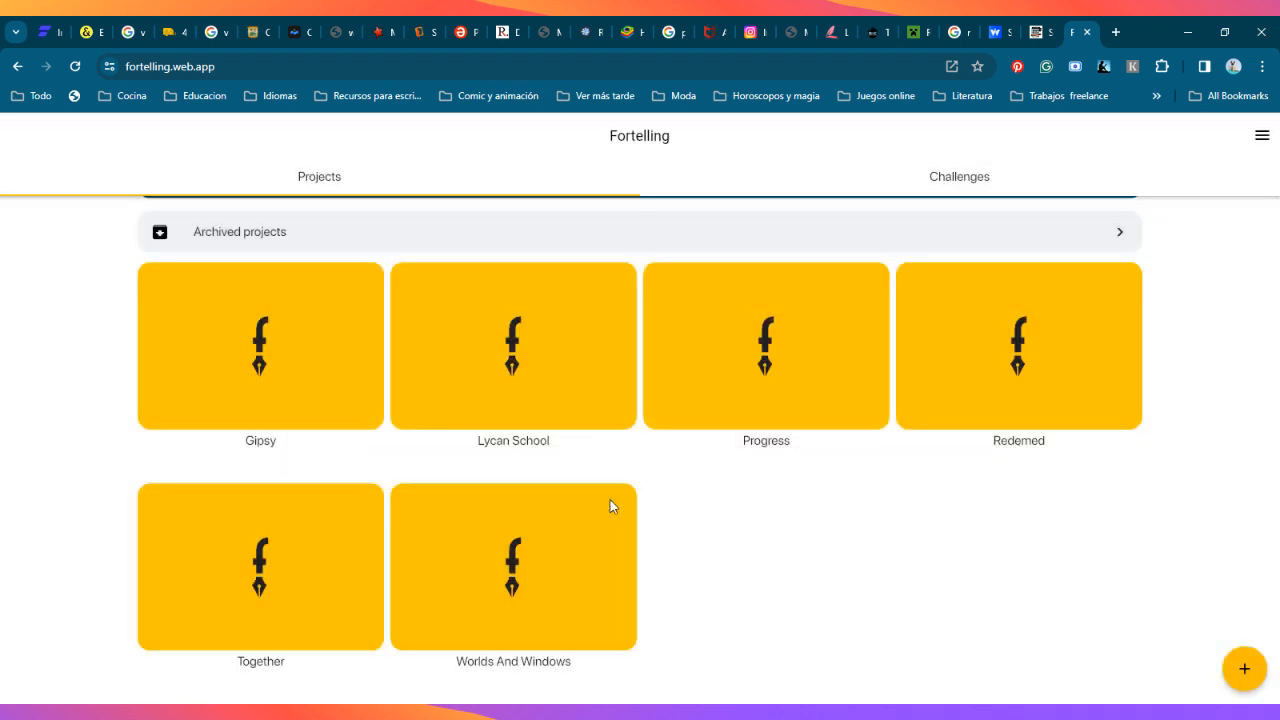
click(277, 363)
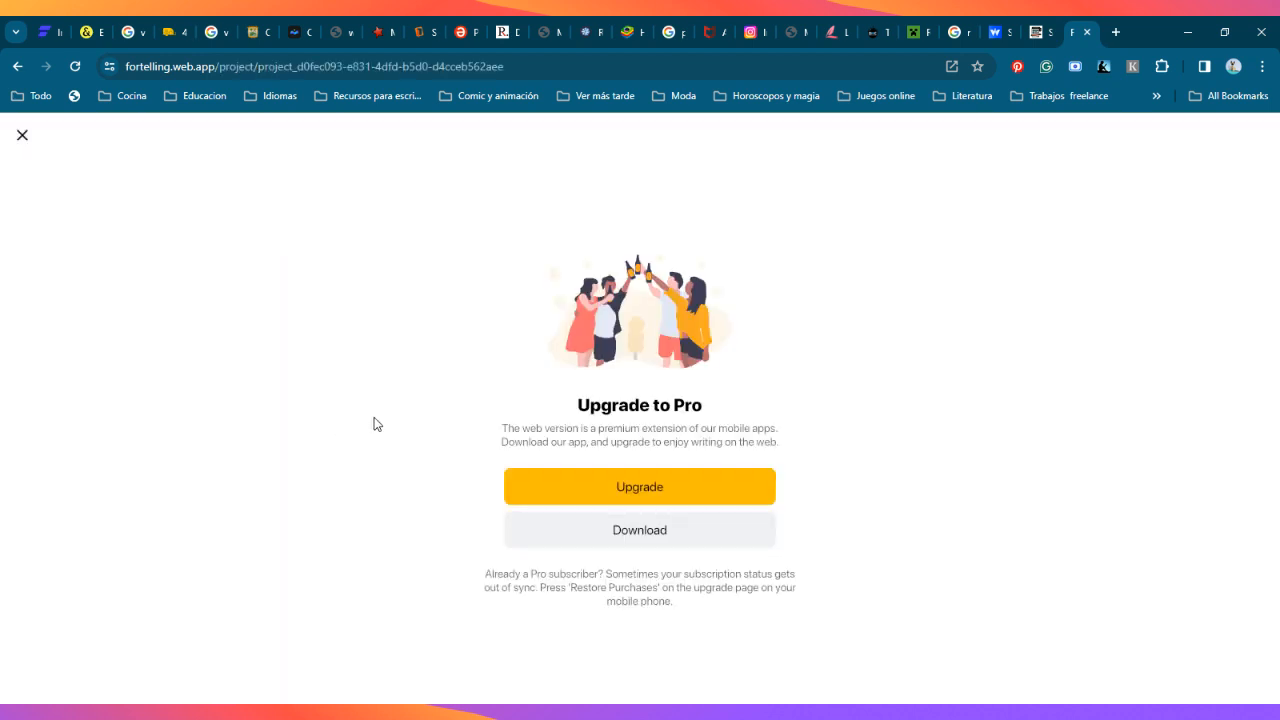
Step: Switch back to Story Plotter and review the Character introduction synopses and the chapters down to Thoughts on the theme
click(1030, 42)
scroll(568, 442, up, 3)
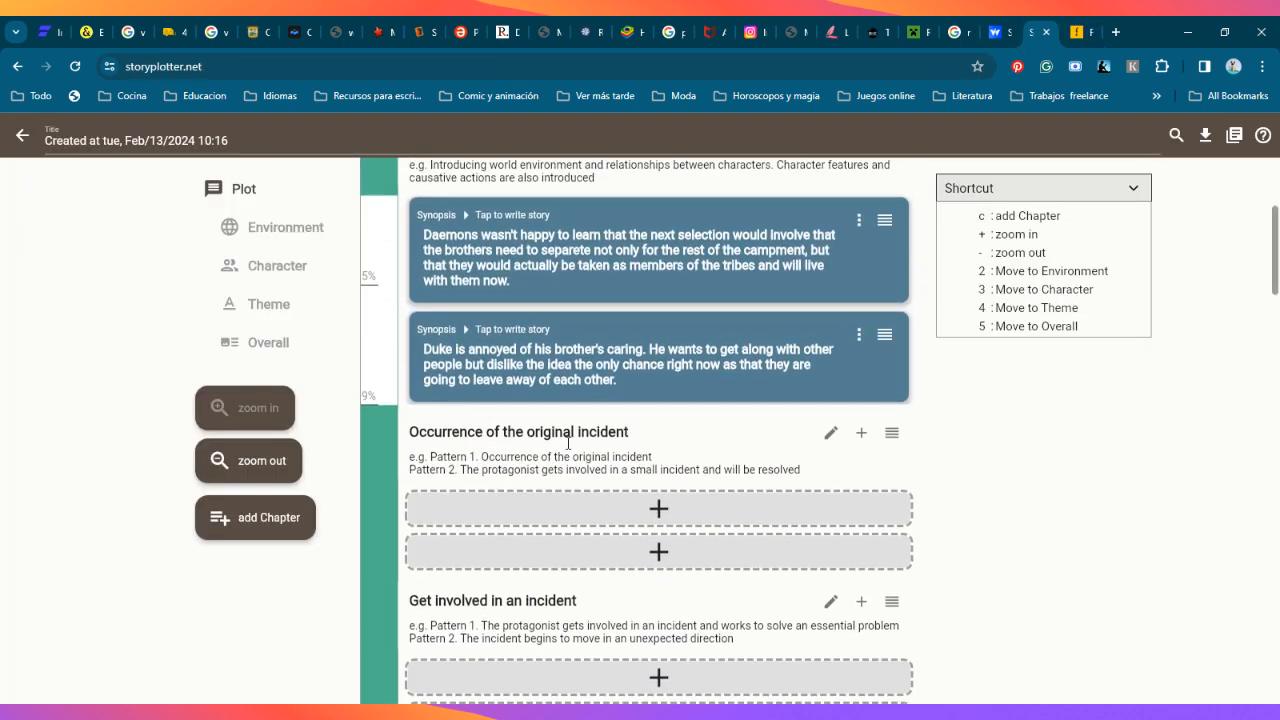
scroll(568, 442, up, 3)
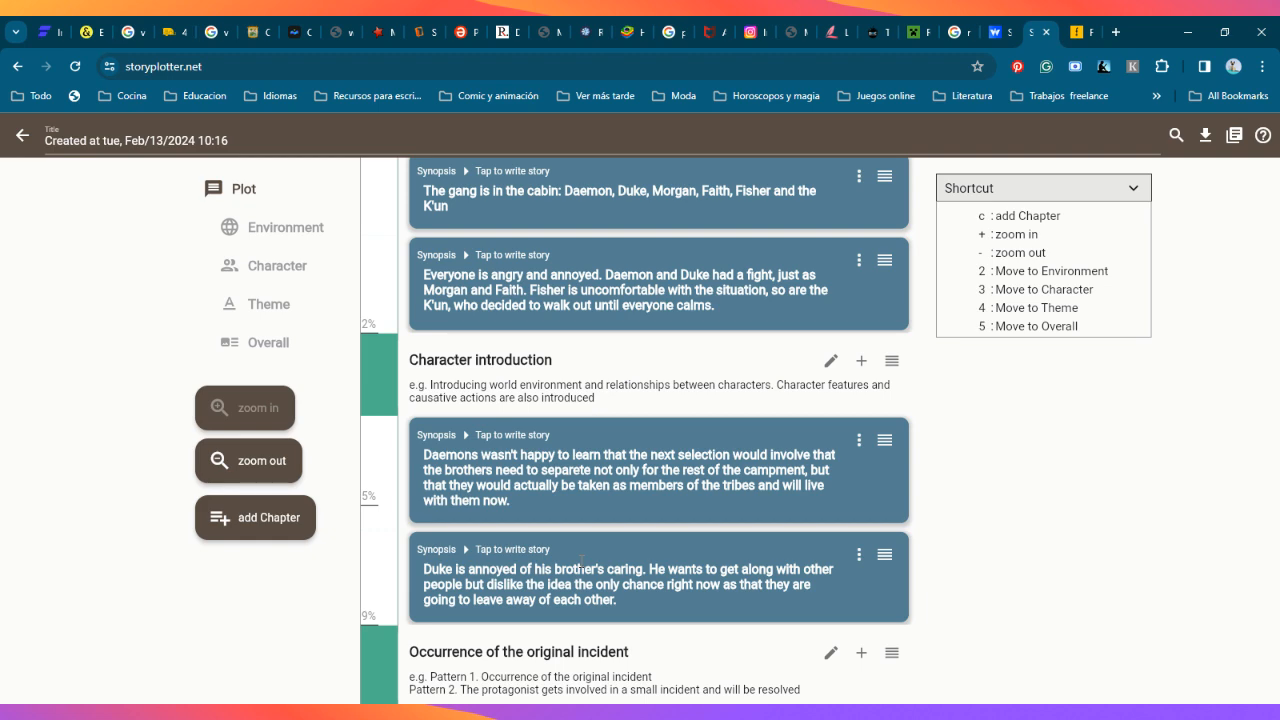
scroll(553, 533, down, 3)
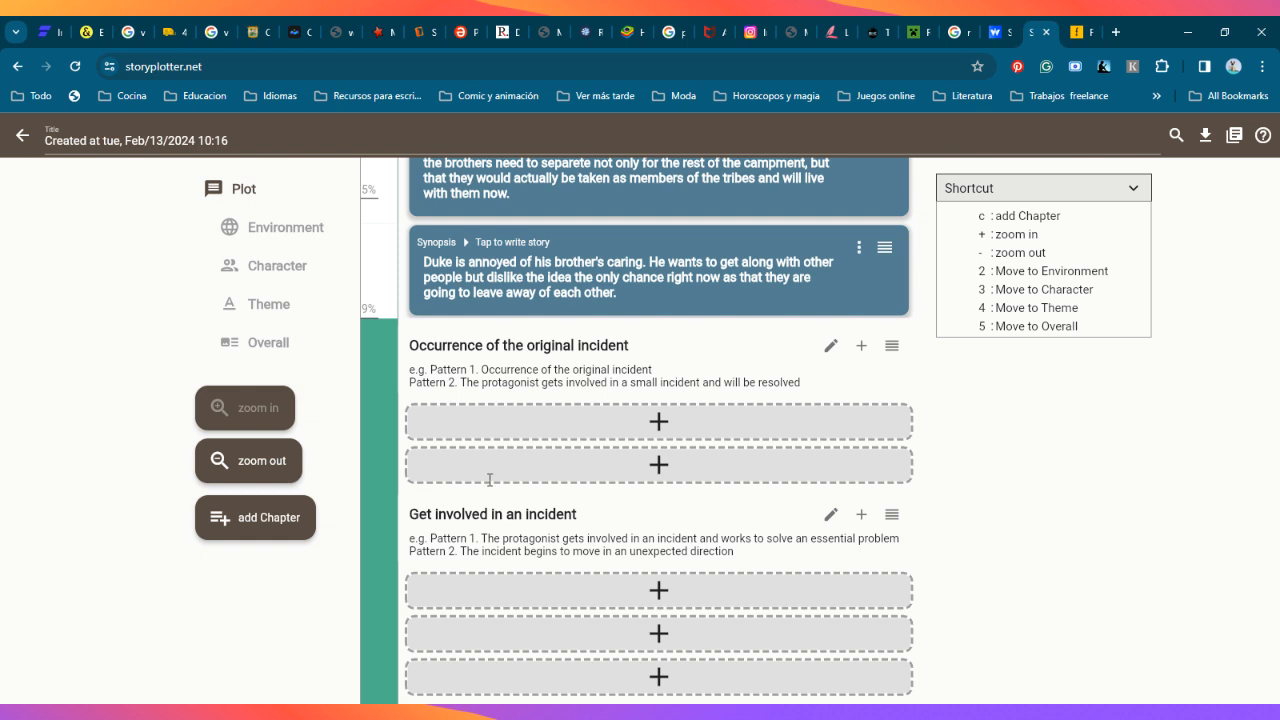
scroll(535, 473, down, 1)
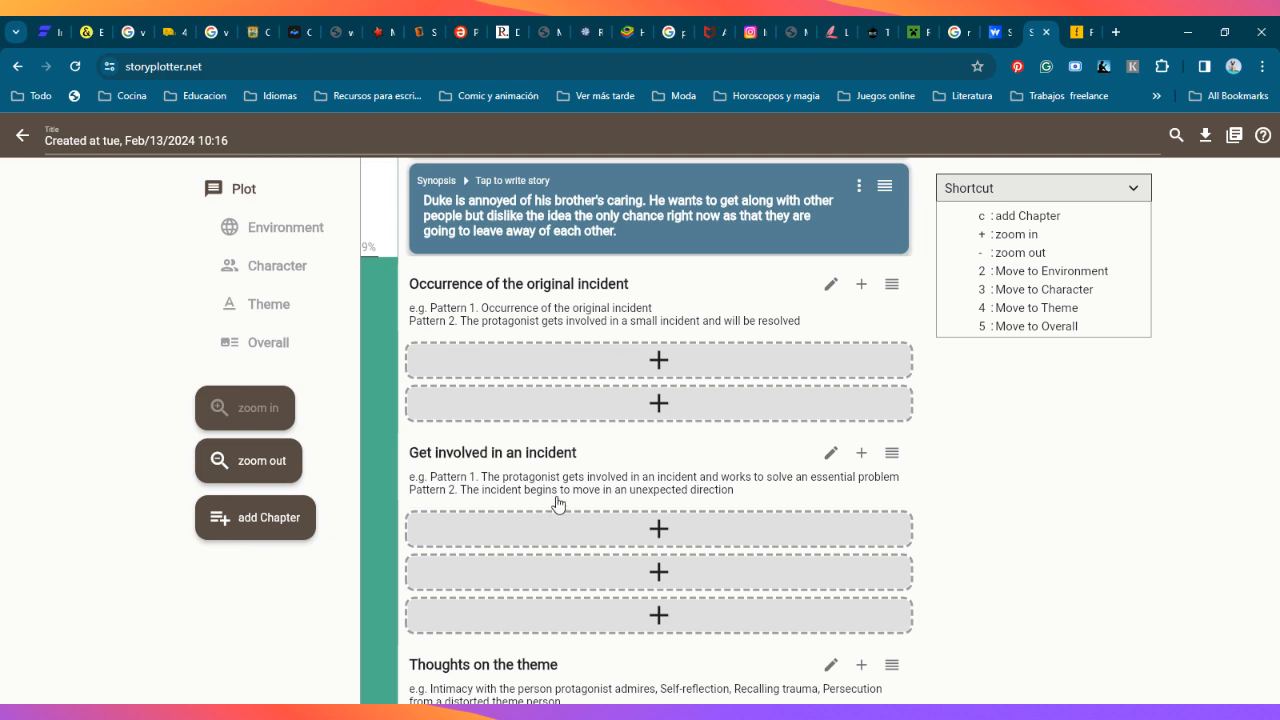
scroll(558, 504, down, 1)
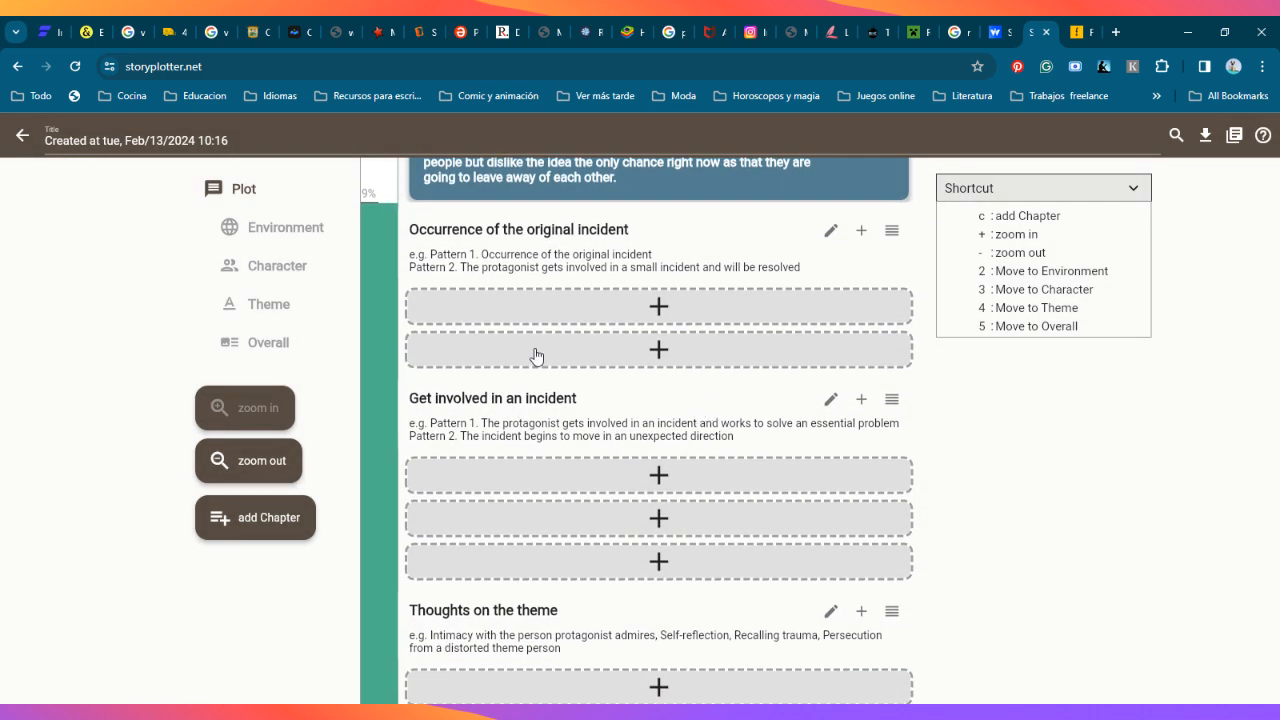
scroll(597, 280, up, 3)
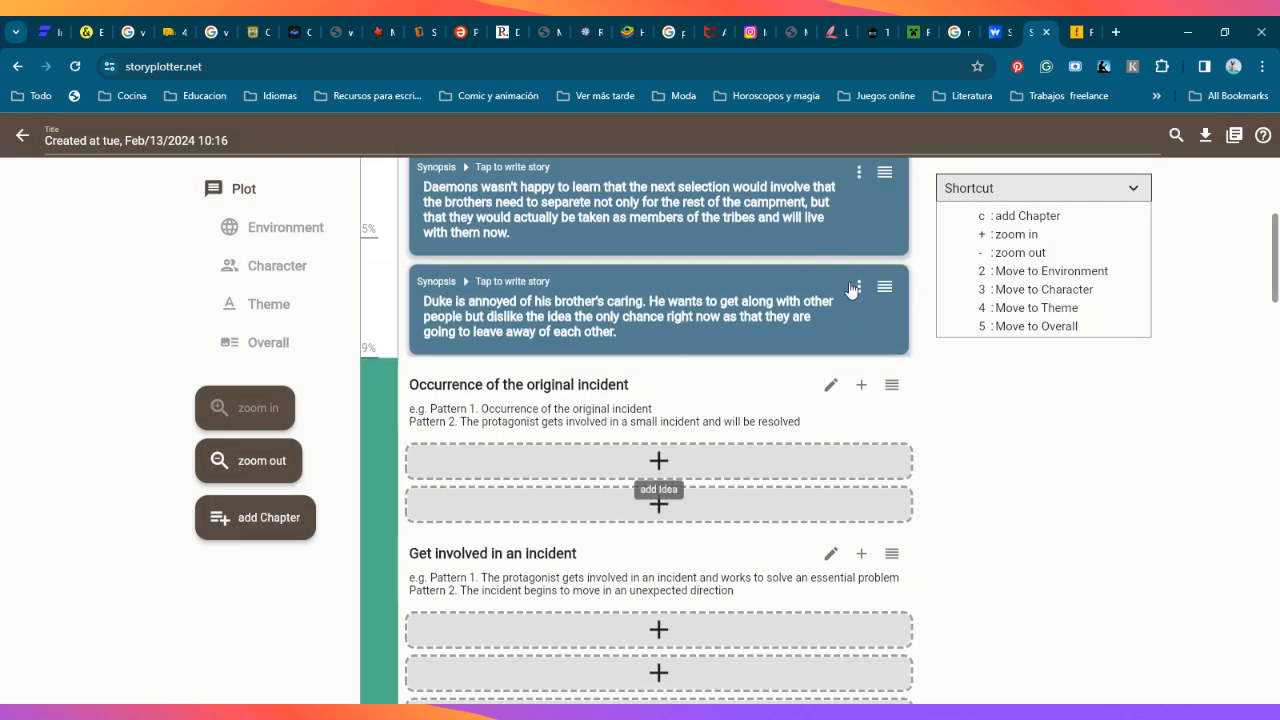
Step: View the second Character introduction synopsis's options, story details and synopsis form, closing them without changes
click(853, 288)
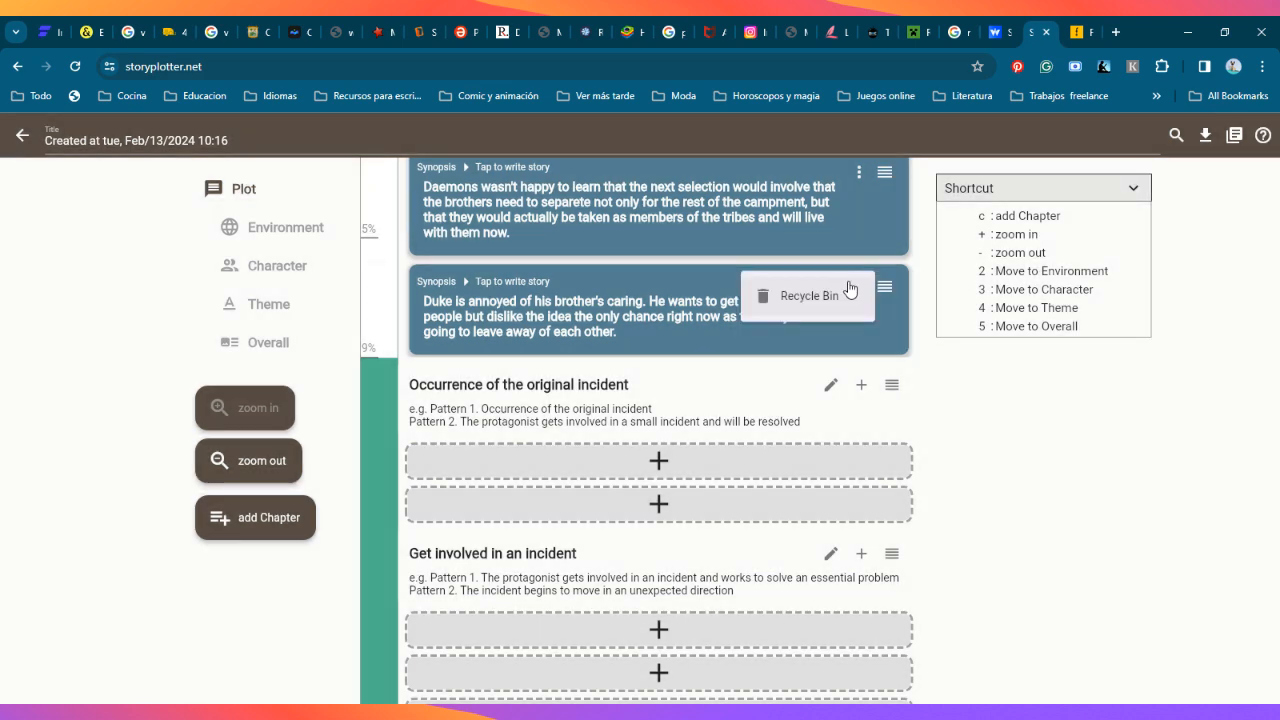
click(848, 381)
click(893, 291)
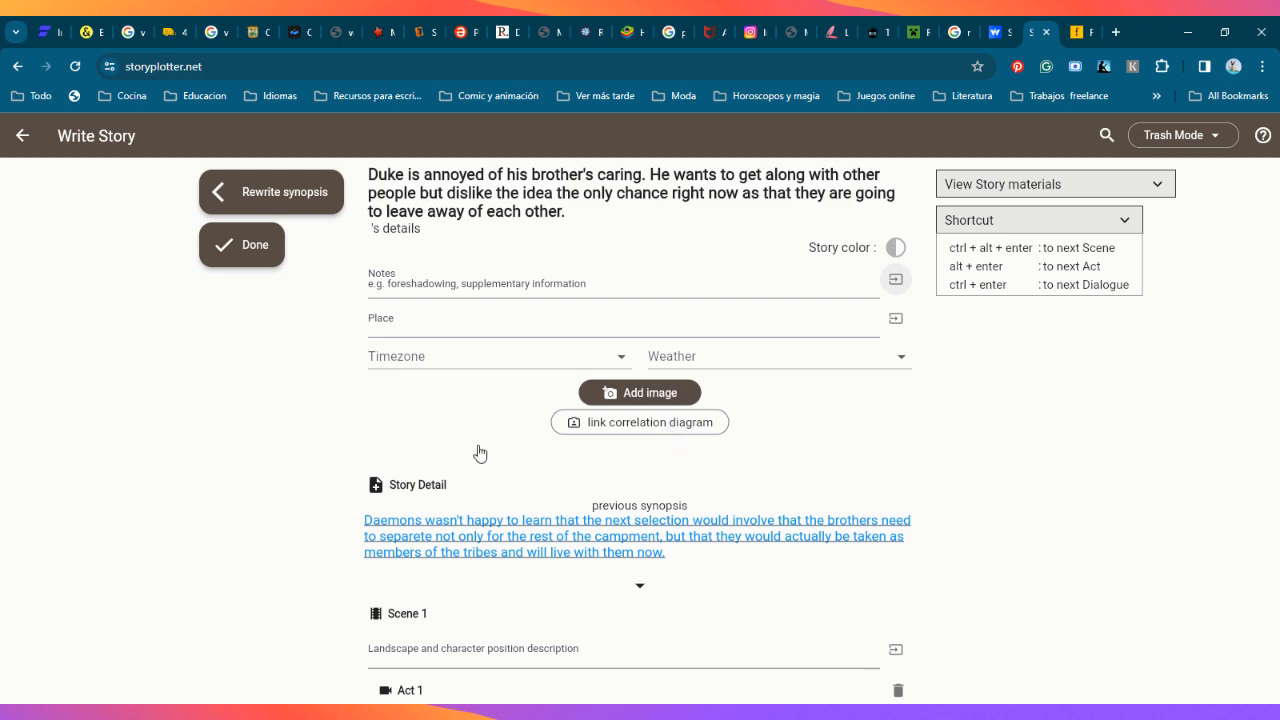
scroll(437, 366, down, 2)
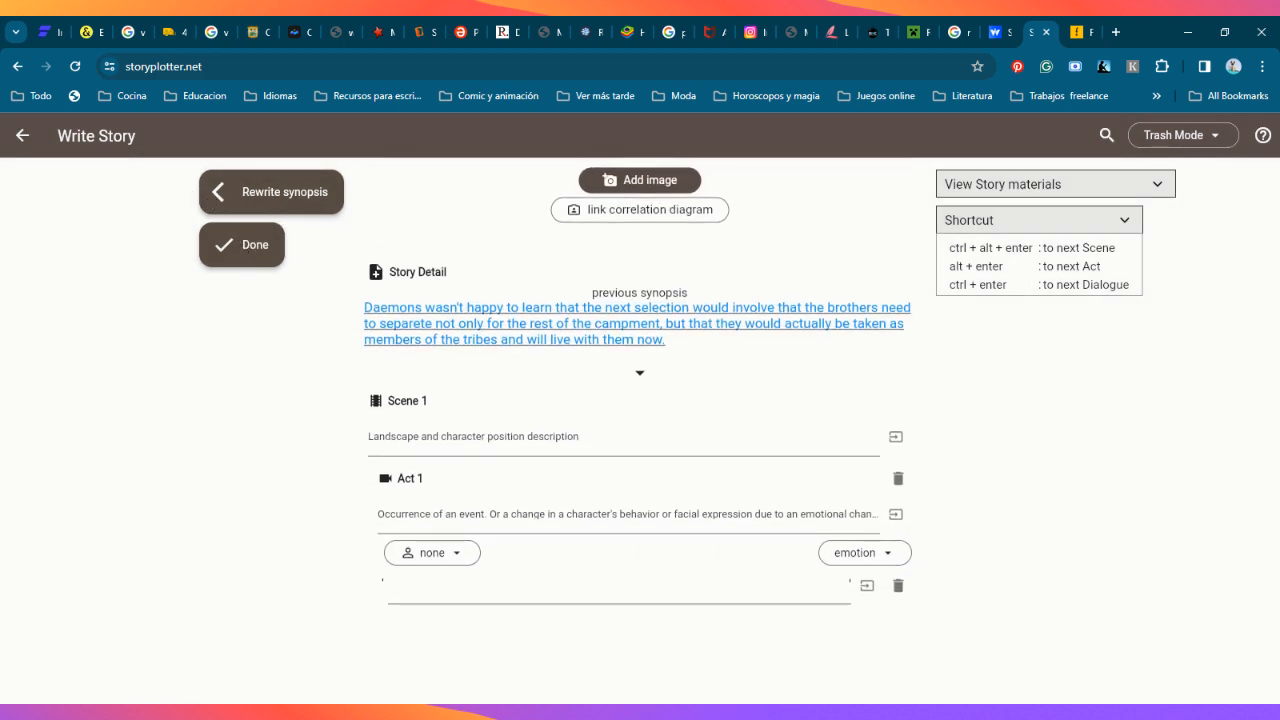
click(330, 190)
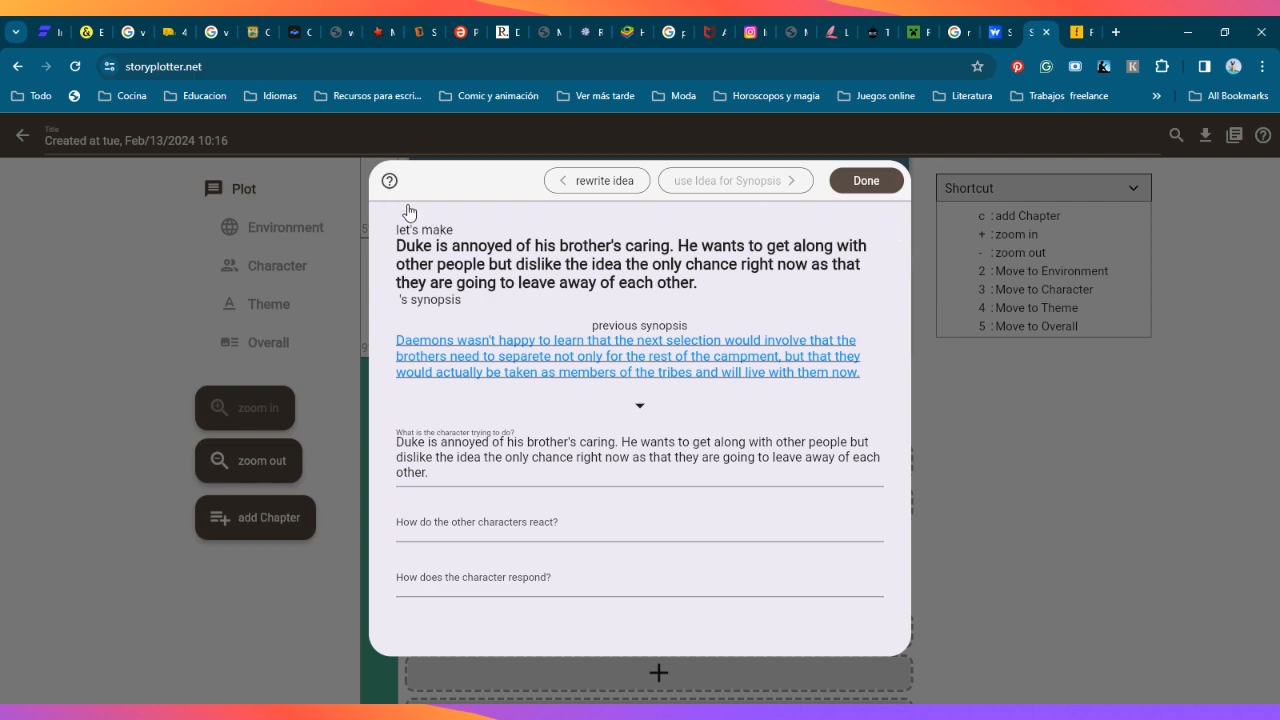
click(1021, 492)
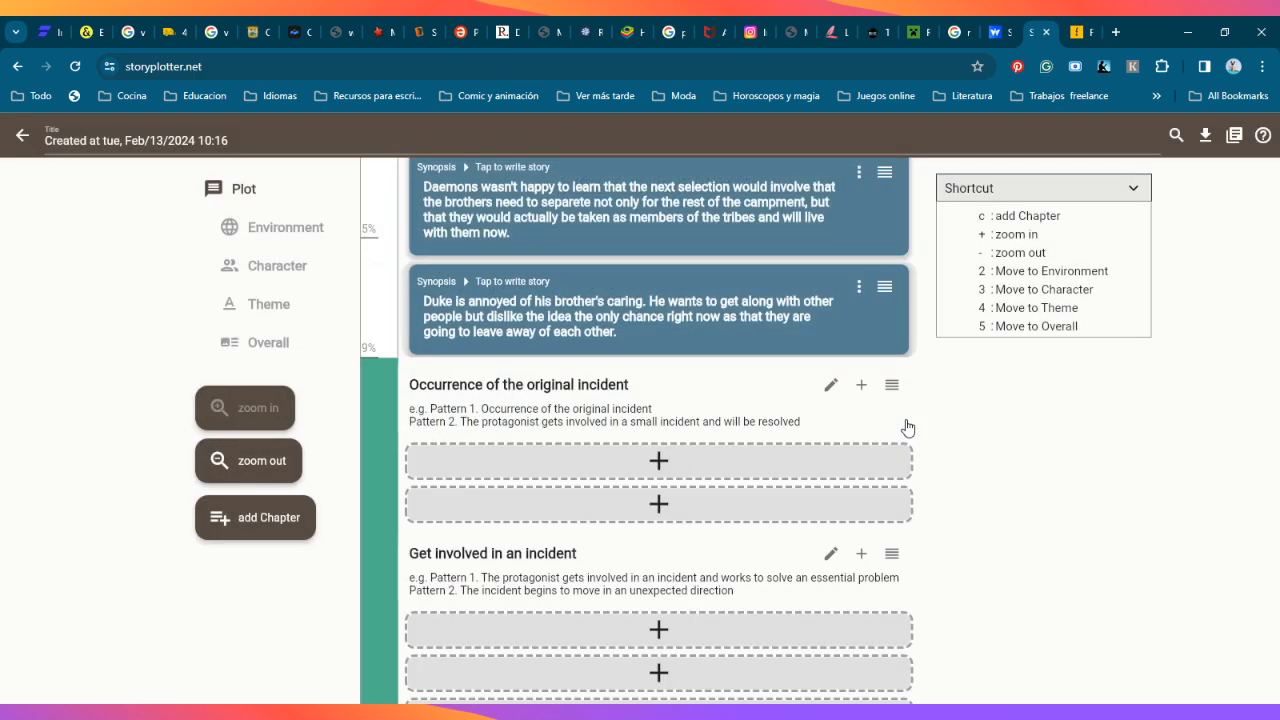
Step: Examine the plot's remaining chapters from Get involved in an incident down to Ending
scroll(738, 472, down, 10)
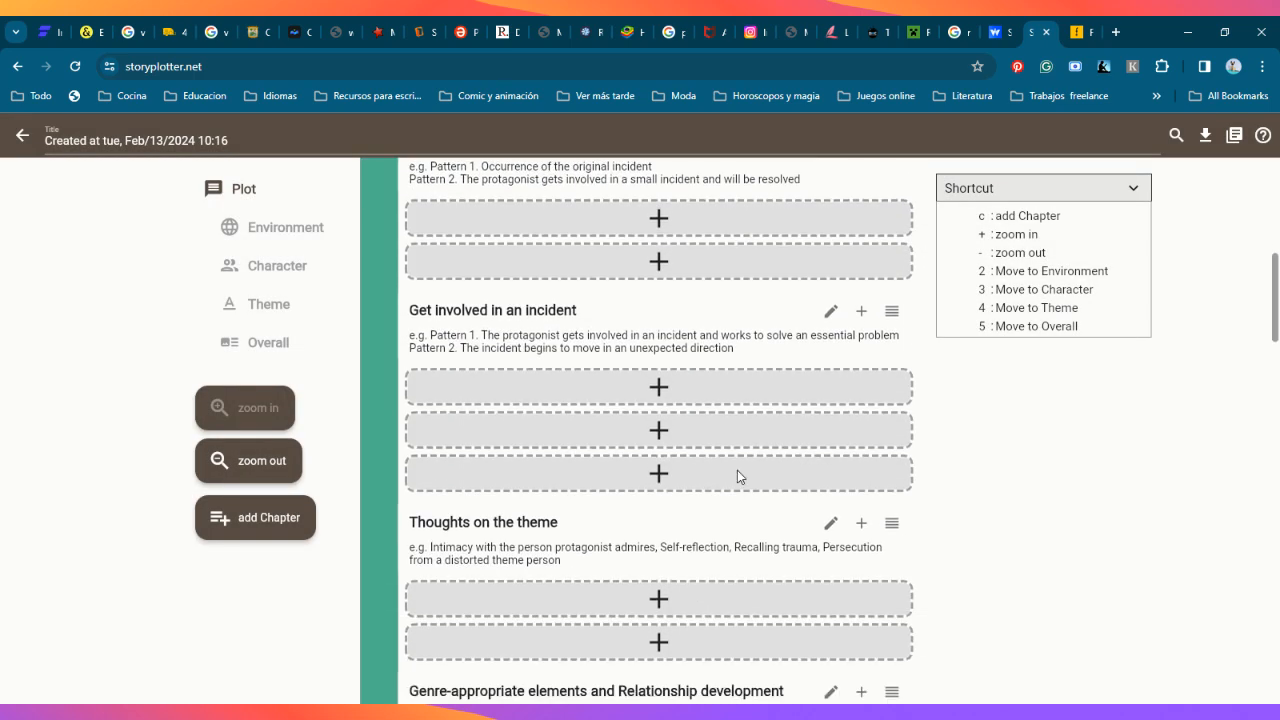
scroll(743, 603, down, 10)
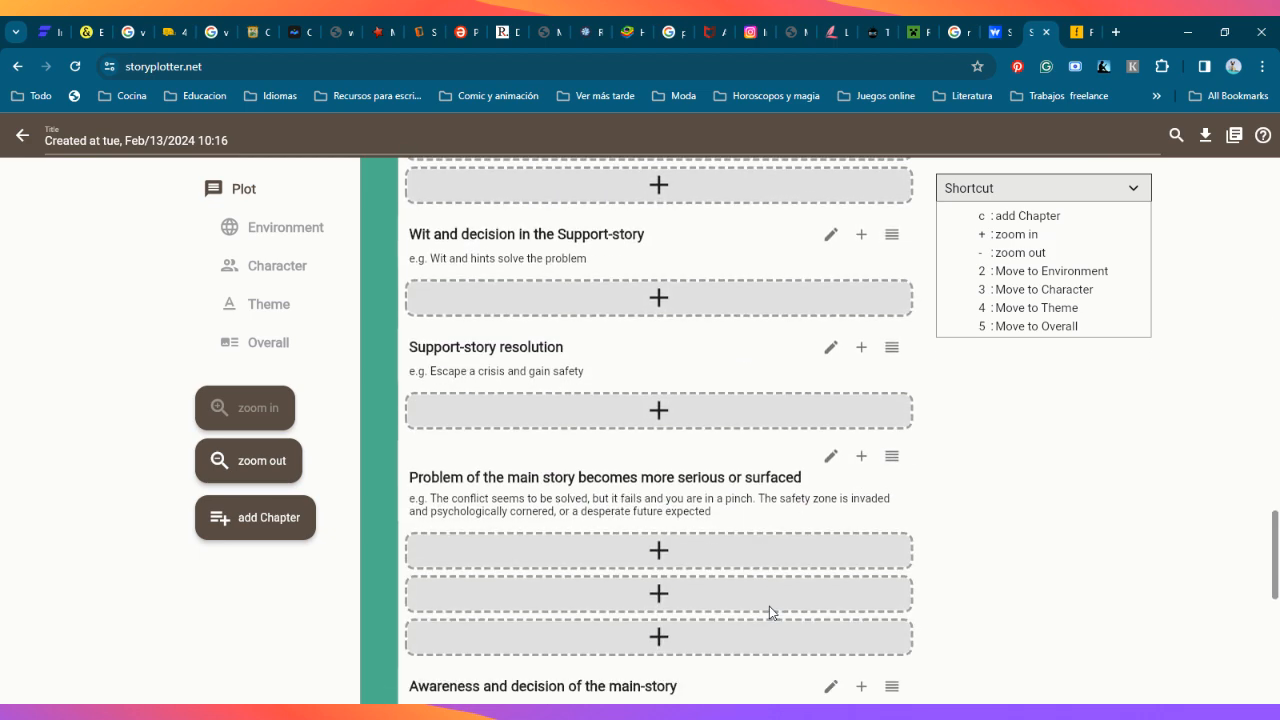
scroll(760, 610, up, 8)
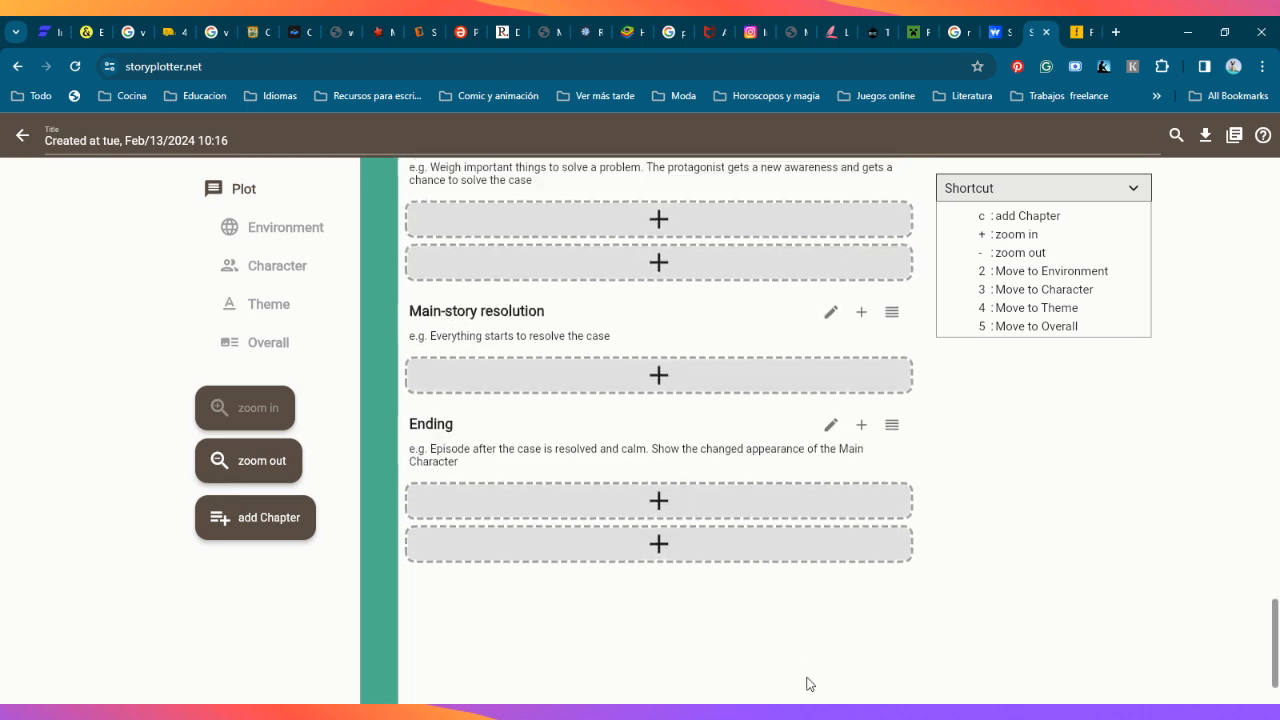